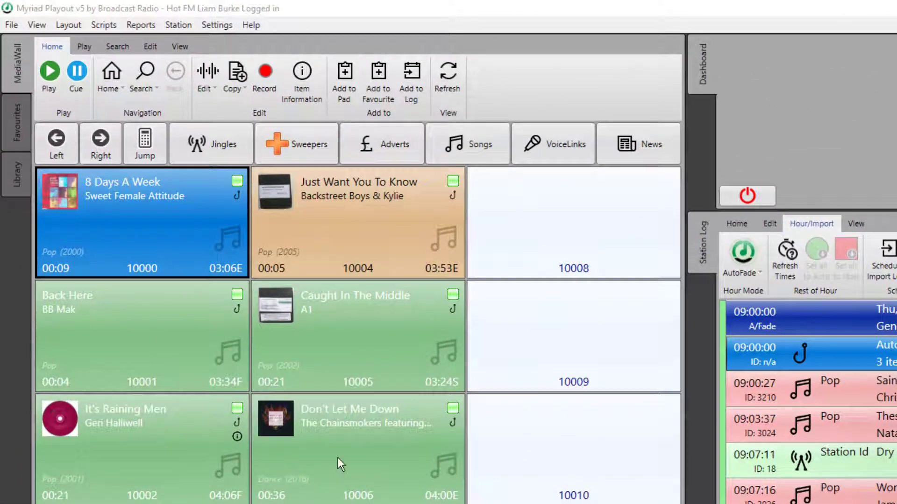
- Open the Categories and Attributes database settings and look through the songs' type, gender, tag and category name lists
{"action": "left_click", "coordinate": [207, 25]}
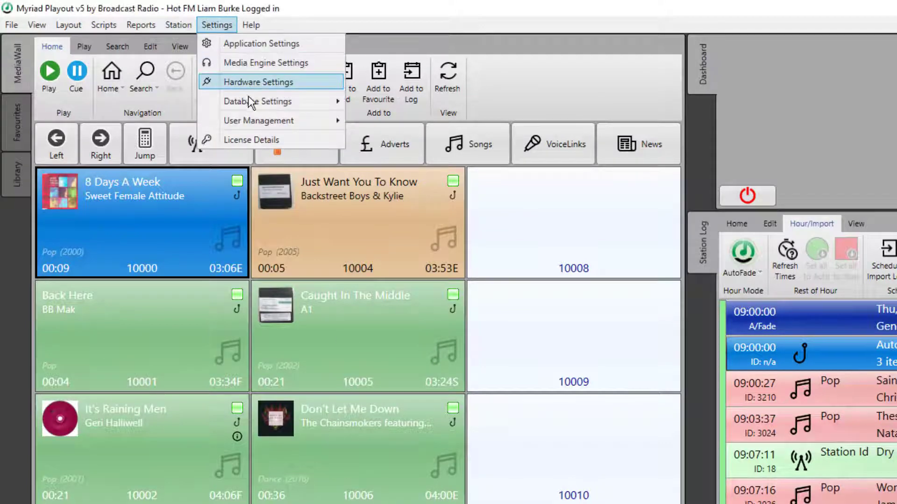
{"action": "mouse_move", "coordinate": [327, 101]}
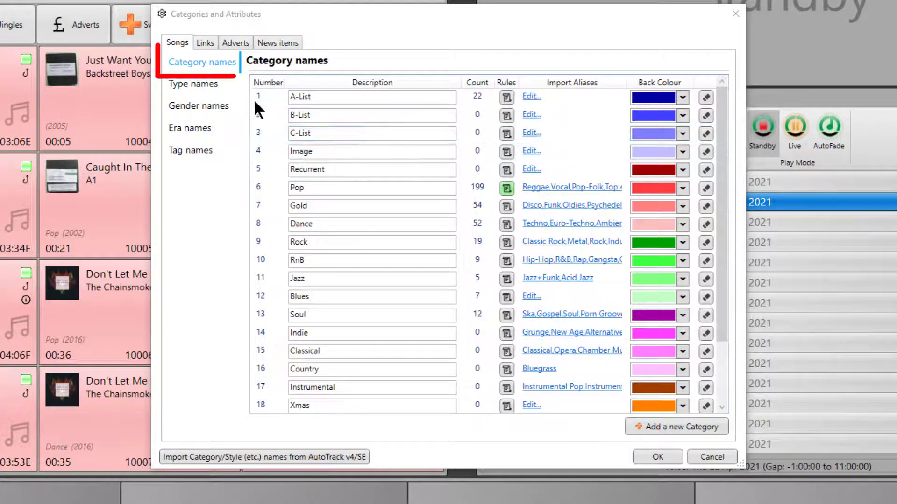
{"action": "left_click", "coordinate": [200, 83]}
{"action": "left_click", "coordinate": [204, 108]}
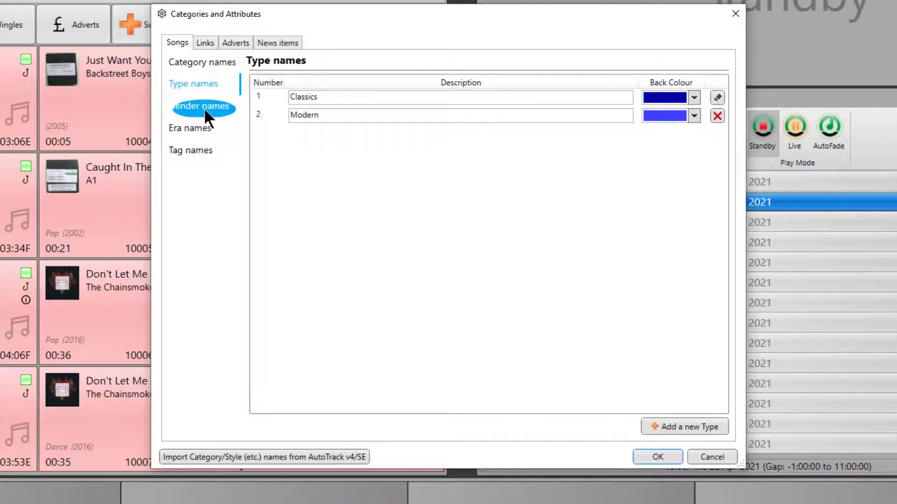
{"action": "left_click", "coordinate": [198, 154]}
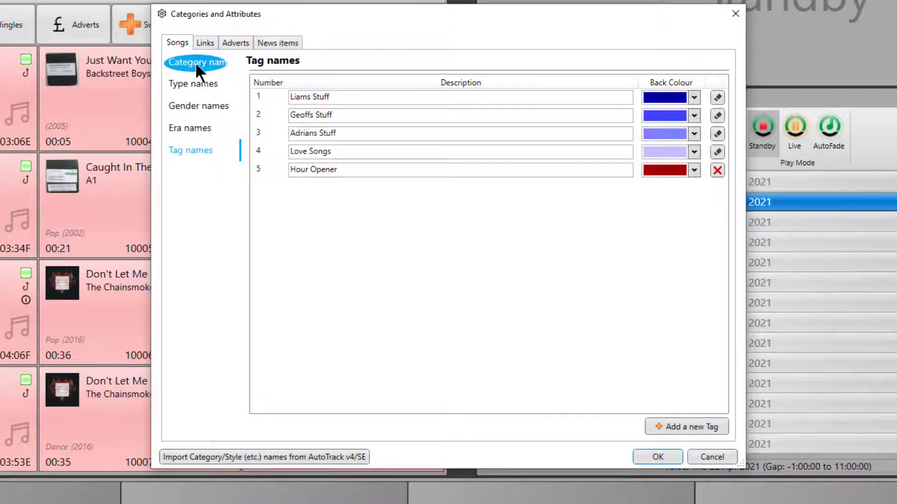
{"action": "left_click", "coordinate": [196, 63]}
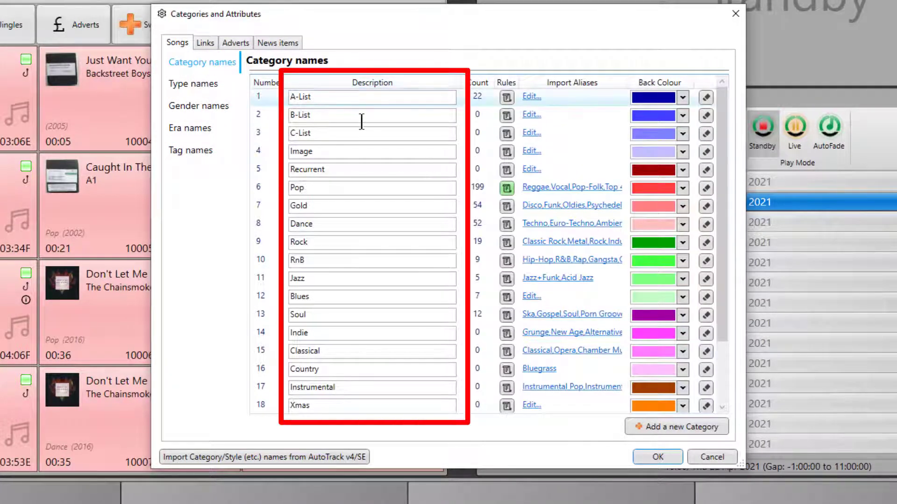
- Add a new song category at the end of the list and name it "My New Cat"
{"action": "scroll", "coordinate": [369, 158], "scroll_direction": "down", "scroll_amount": 2}
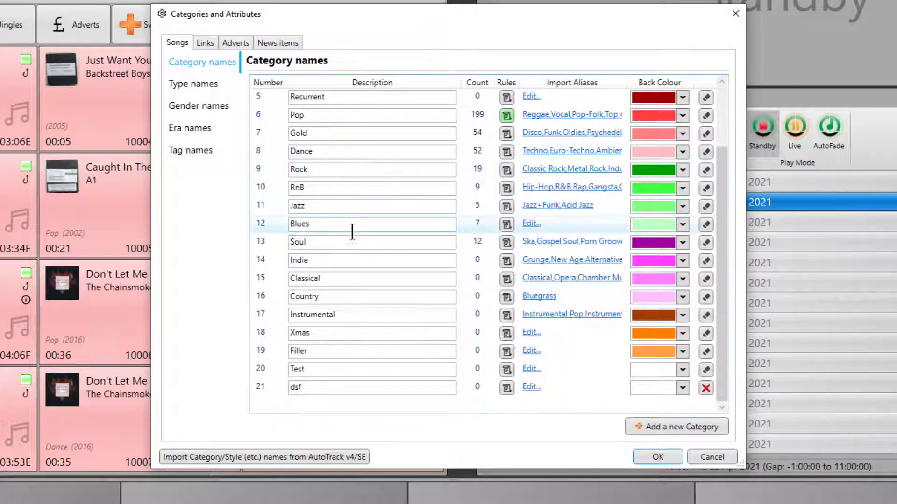
{"action": "left_click", "coordinate": [668, 429]}
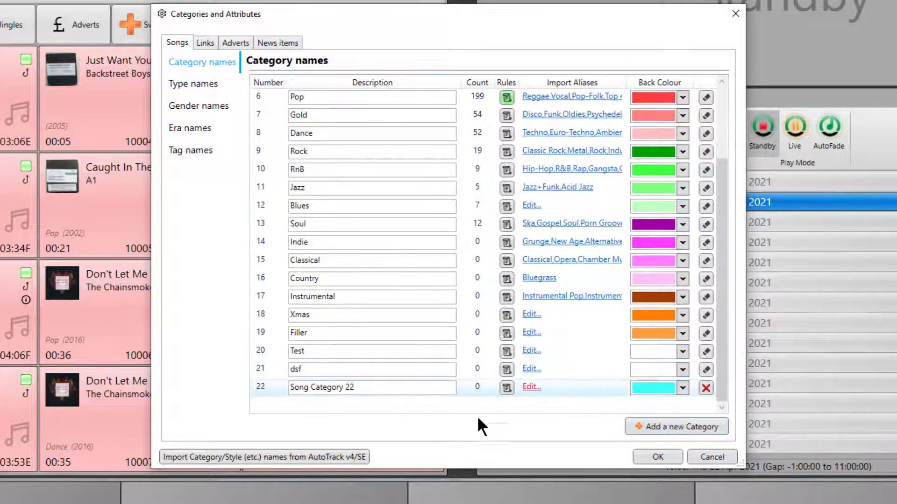
{"action": "left_click", "coordinate": [372, 388]}
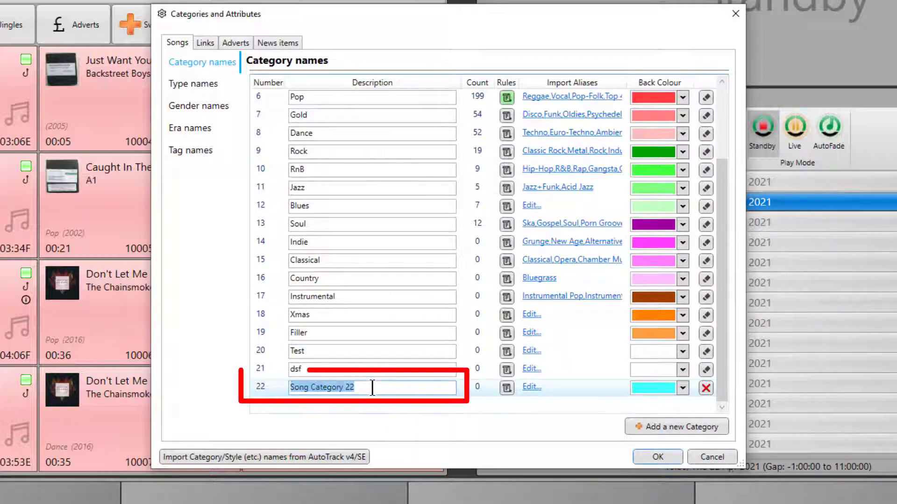
{"action": "type", "text": "My "}
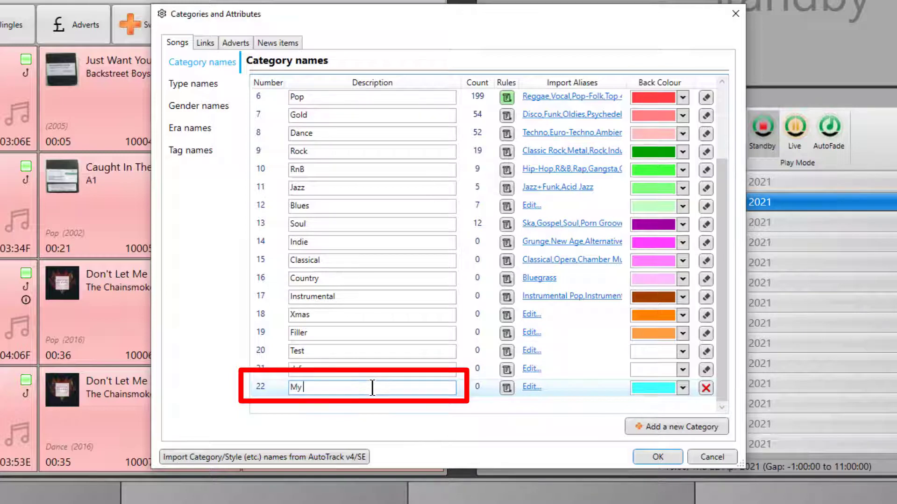
{"action": "type", "text": "New Cat"}
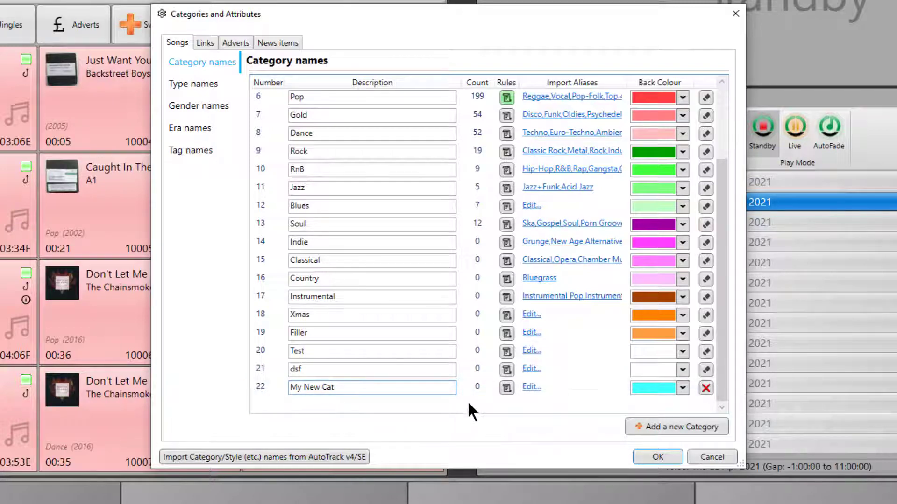
{"action": "left_click", "coordinate": [445, 354]}
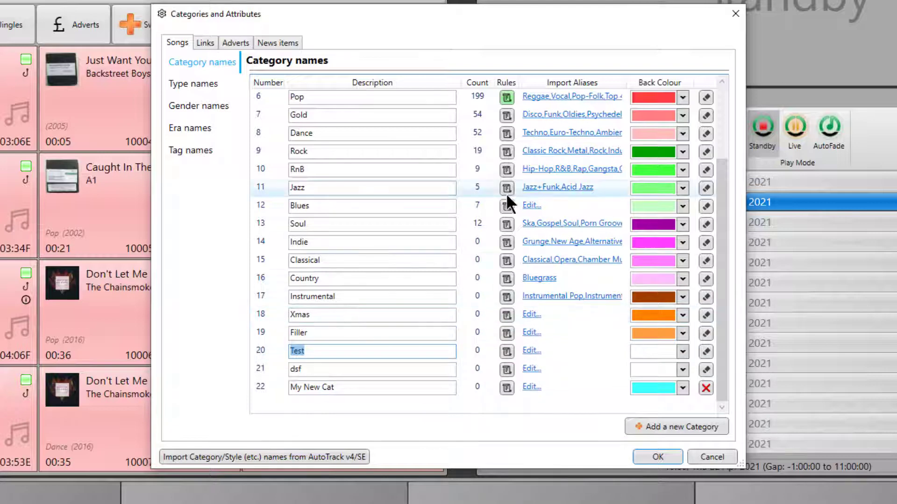
- Review the specific scheduling rules of the Pop category and close them without making changes
{"action": "left_click", "coordinate": [330, 204]}
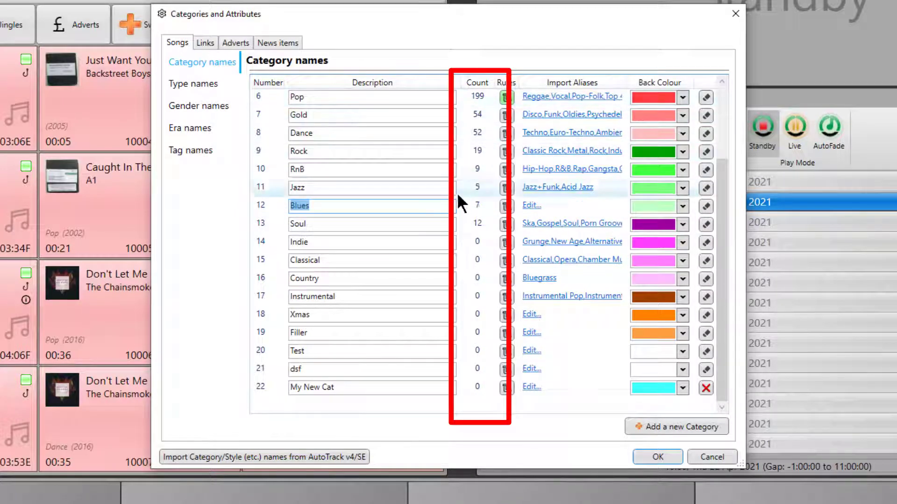
{"action": "scroll", "coordinate": [475, 242], "scroll_direction": "up", "scroll_amount": 3}
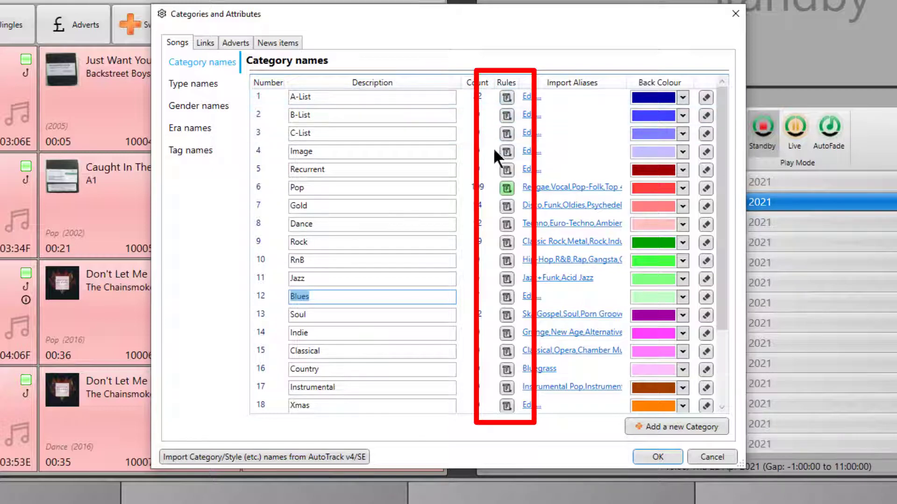
{"action": "left_click", "coordinate": [506, 188]}
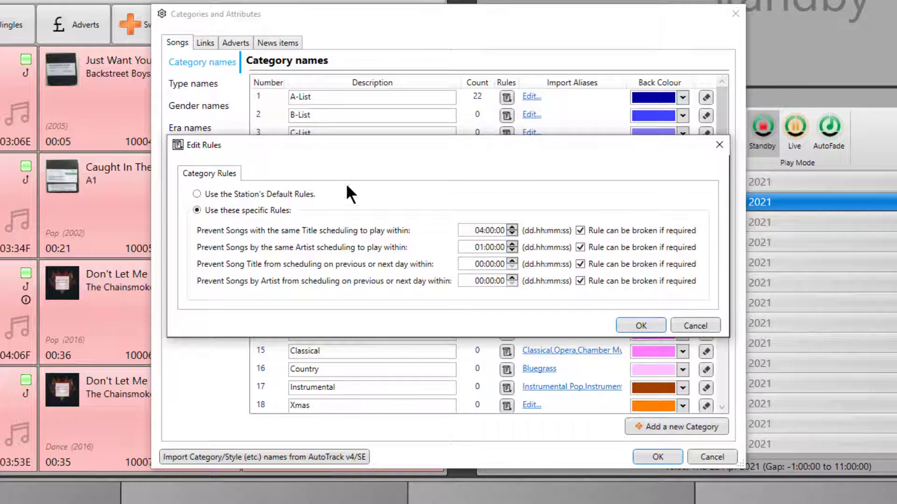
{"action": "left_click", "coordinate": [700, 321]}
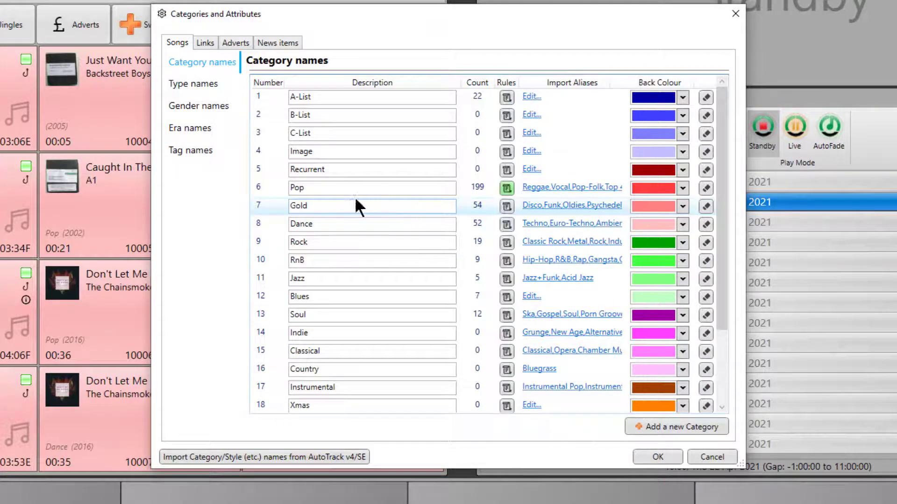
- Add "Brit Pop" to the import aliases of the Pop category and accept the alias list
{"action": "double_click", "coordinate": [325, 189]}
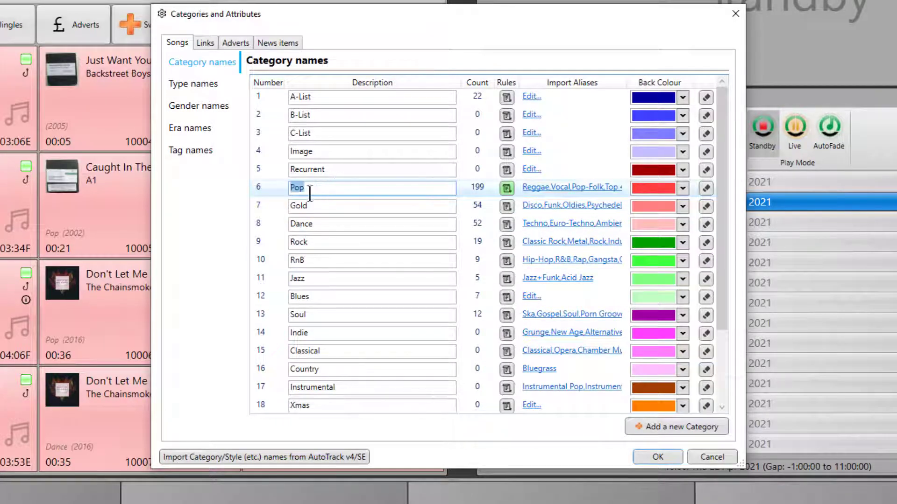
{"action": "left_click", "coordinate": [566, 188]}
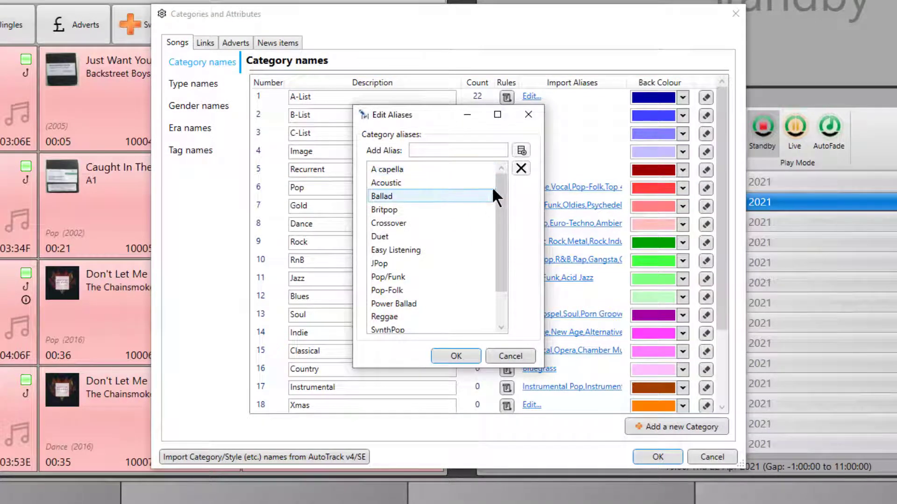
{"action": "left_click_drag", "start_coordinate": [500, 181], "coordinate": [528, 176]}
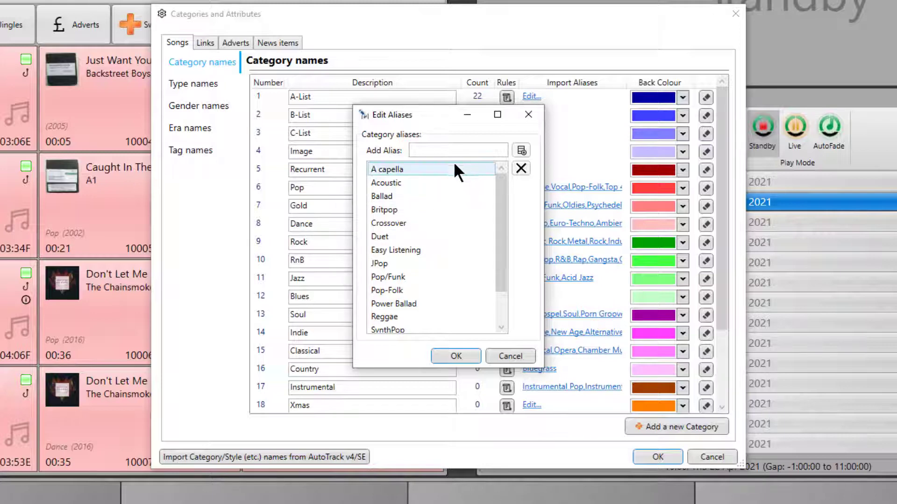
{"action": "left_click", "coordinate": [438, 151]}
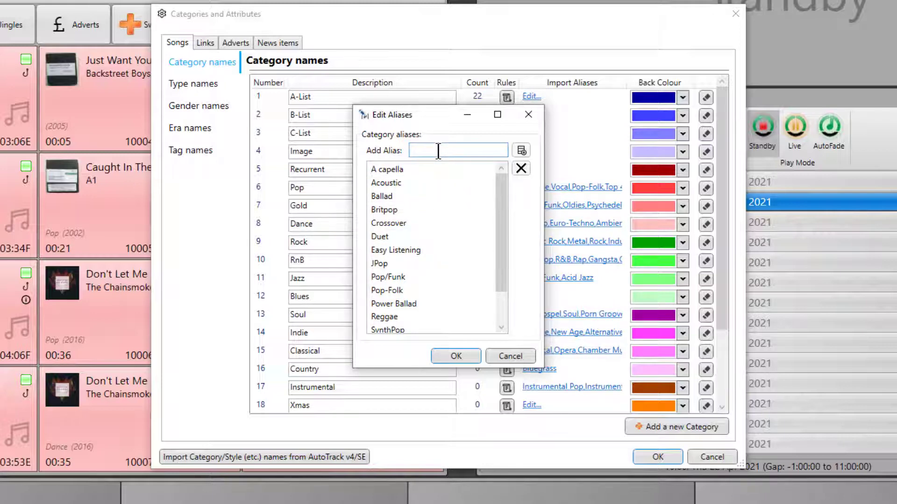
{"action": "type", "text": "Brit Pop"}
{"action": "left_click", "coordinate": [514, 152]}
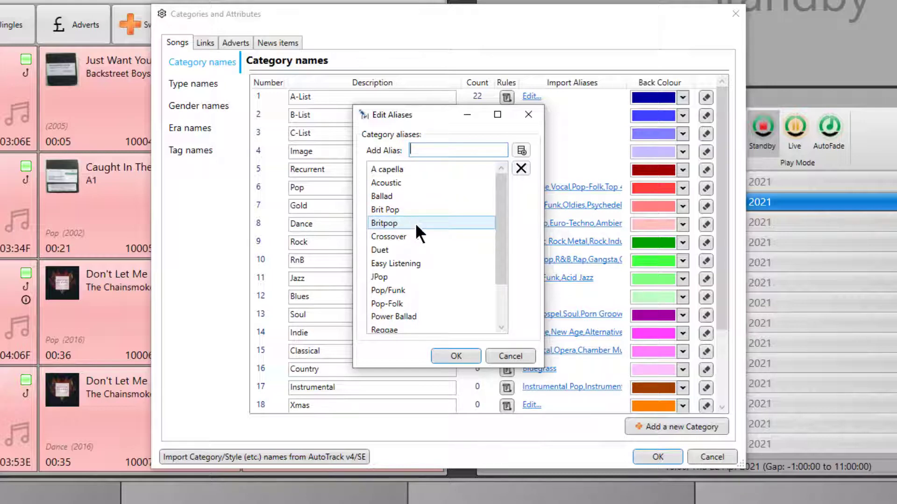
{"action": "left_click", "coordinate": [457, 356]}
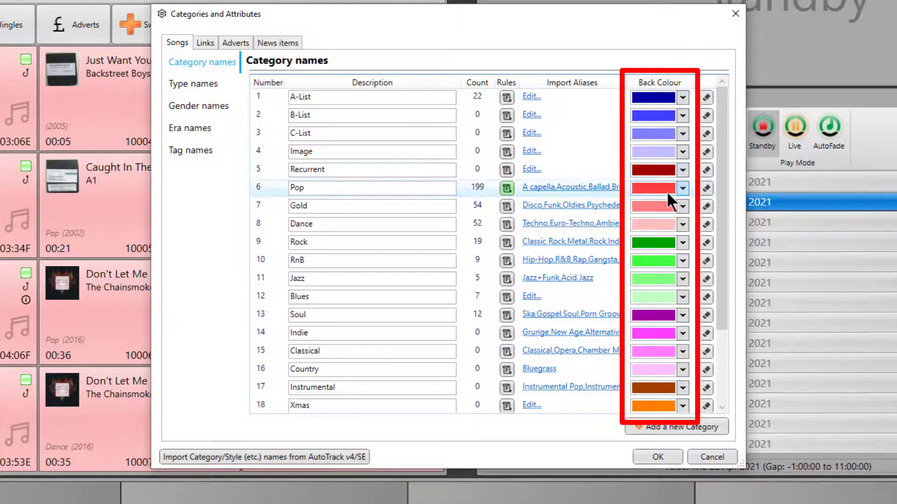
- Examine the standard and advanced colour choices for the Pop category's back colour without changing it
{"action": "left_click", "coordinate": [683, 187]}
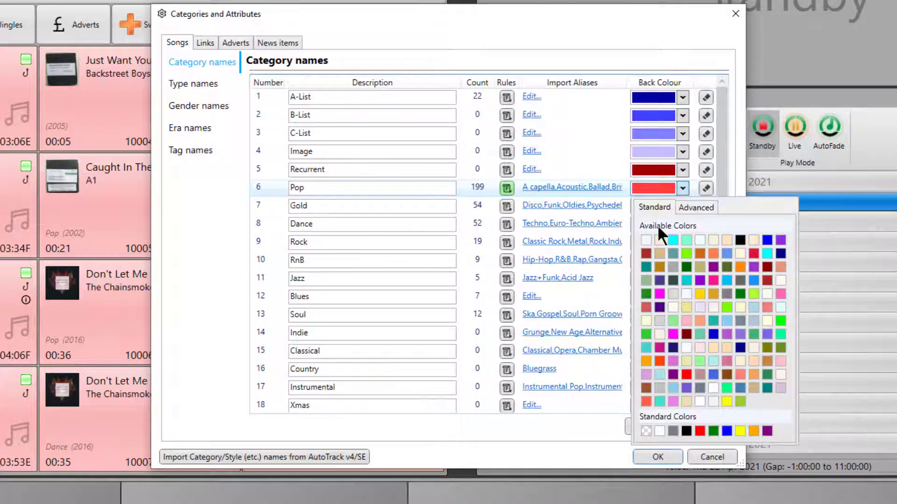
{"action": "left_click", "coordinate": [686, 213]}
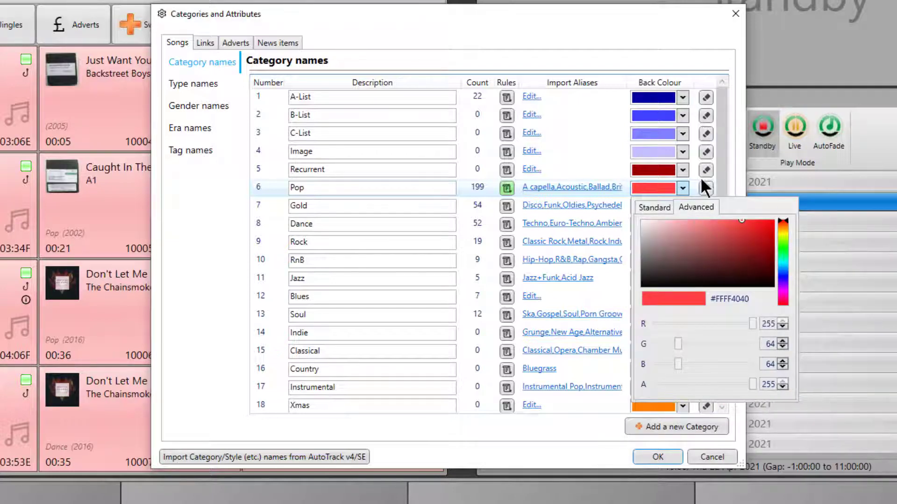
{"action": "left_click", "coordinate": [566, 161]}
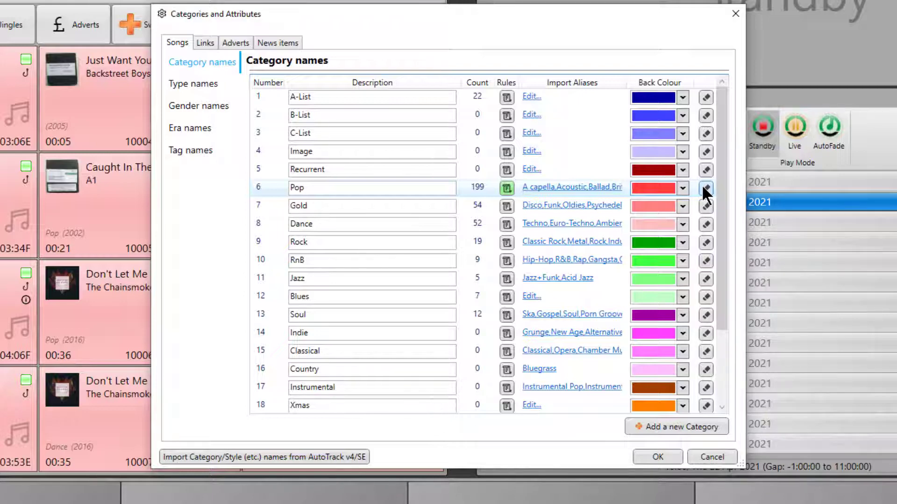
{"action": "left_click", "coordinate": [380, 169]}
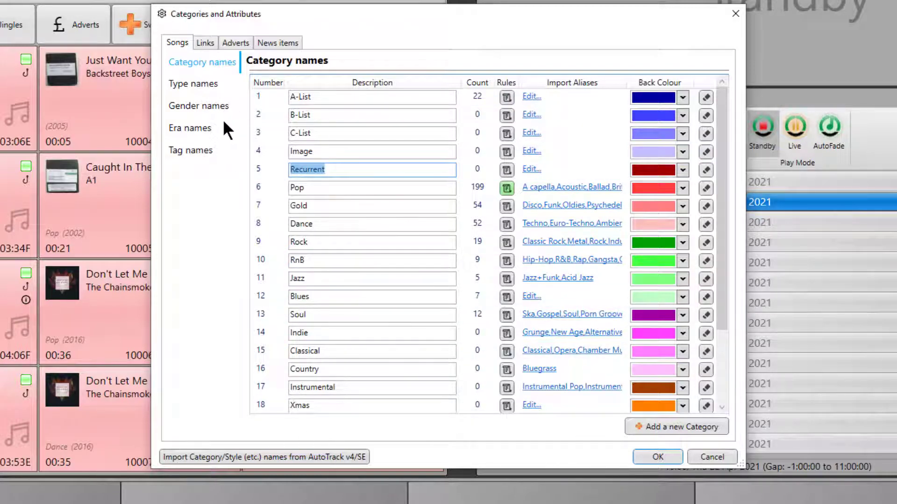
- Review the type, gender and era names defined for songs
{"action": "left_click", "coordinate": [206, 83]}
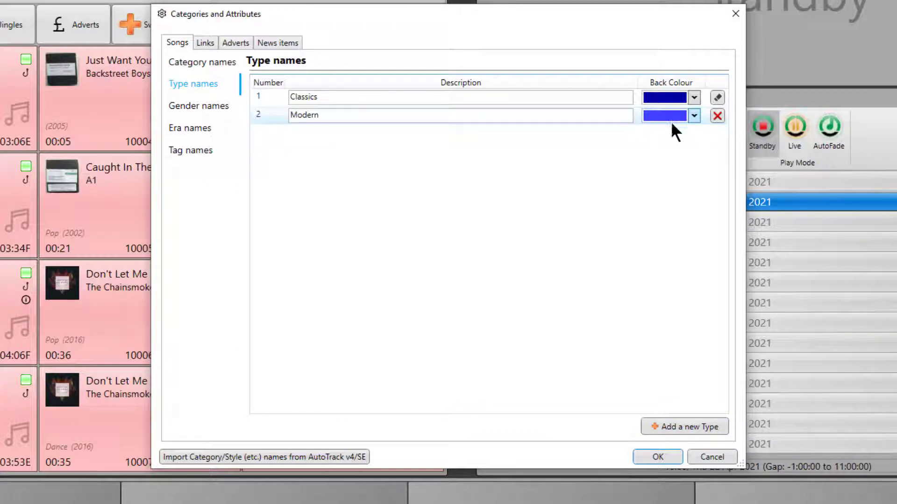
{"action": "left_click", "coordinate": [204, 105]}
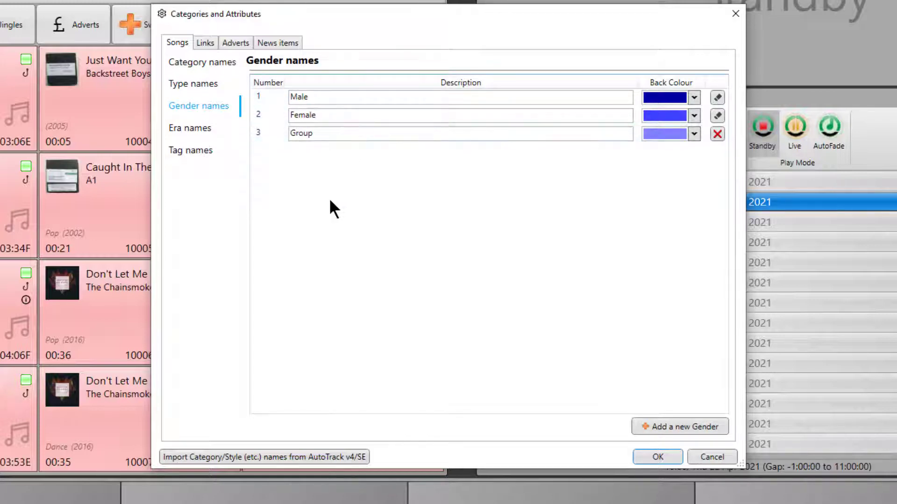
{"action": "left_click", "coordinate": [192, 128]}
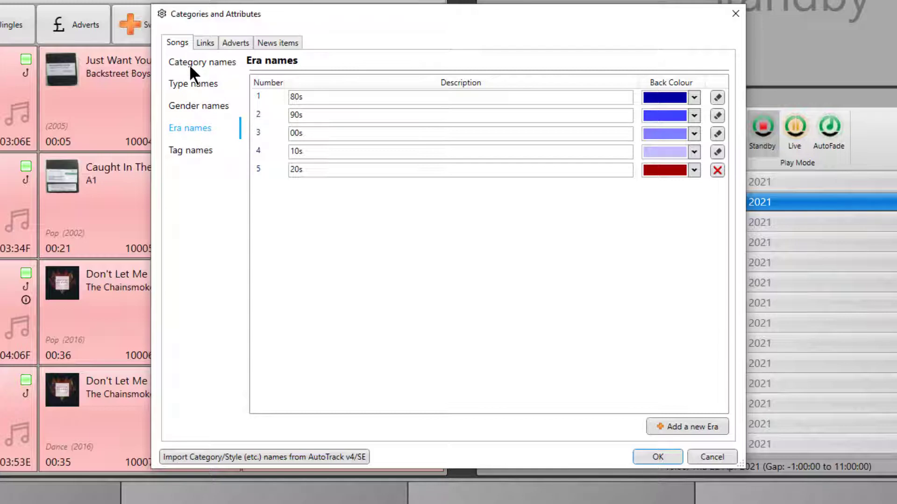
- Add a new song tag and name it "Love"
{"action": "left_click", "coordinate": [199, 150]}
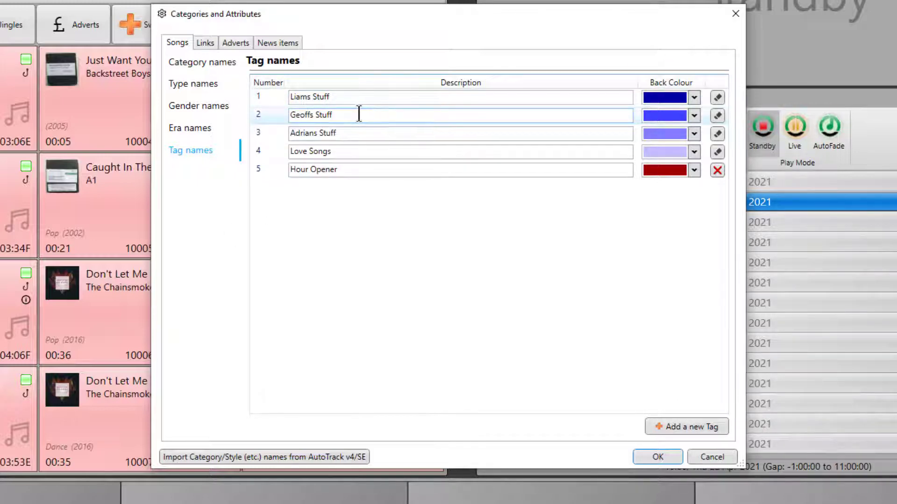
{"action": "left_click", "coordinate": [666, 426]}
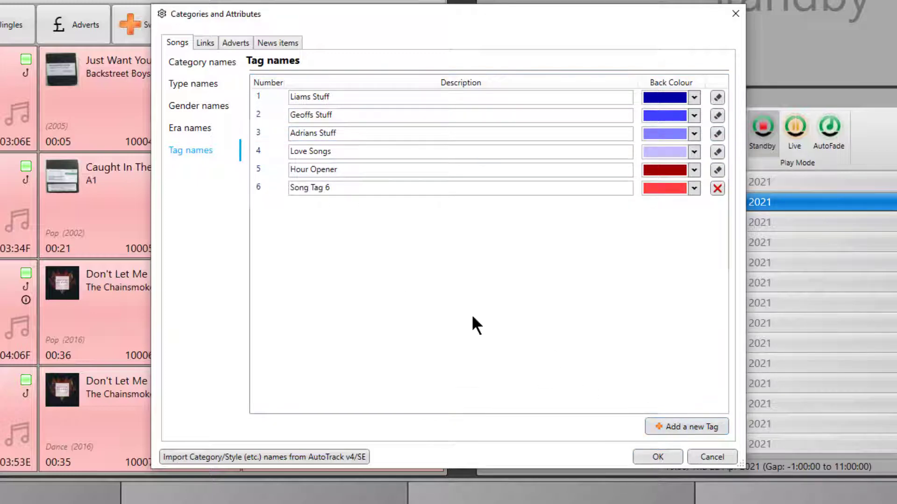
{"action": "left_click", "coordinate": [344, 192]}
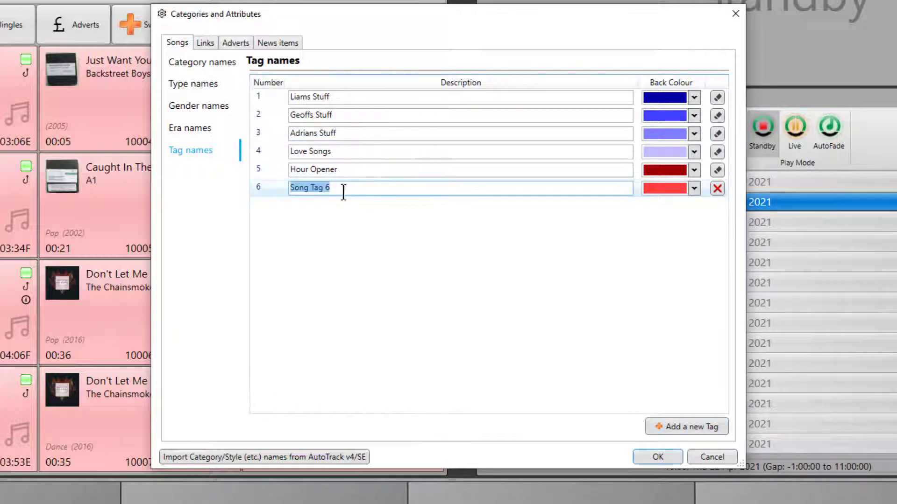
{"action": "type", "text": "Love"}
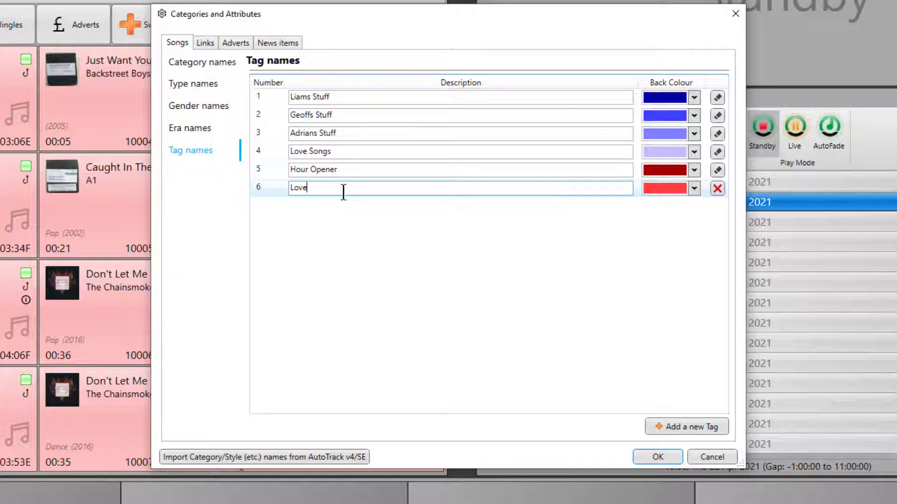
- Add another song tag below "Love" and name it "Hour Opner"
{"action": "left_click", "coordinate": [692, 426]}
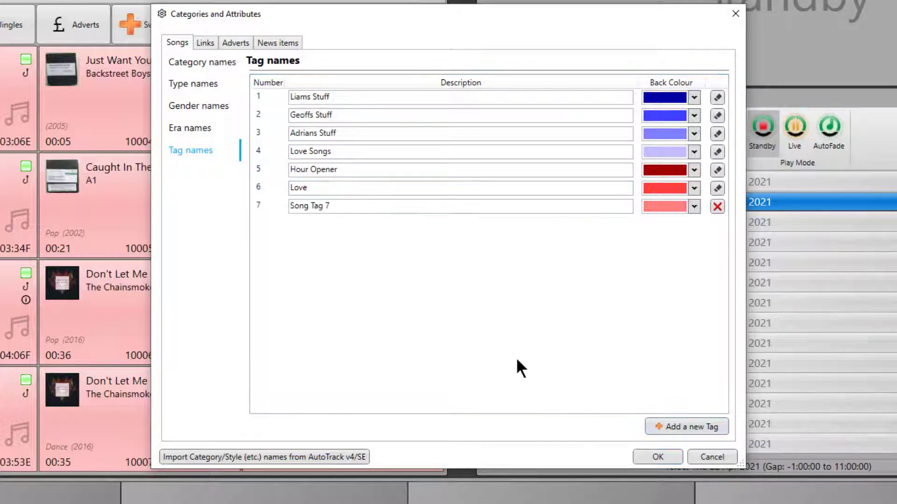
{"action": "left_click", "coordinate": [342, 206]}
{"action": "type", "text": "Hour Opew"}
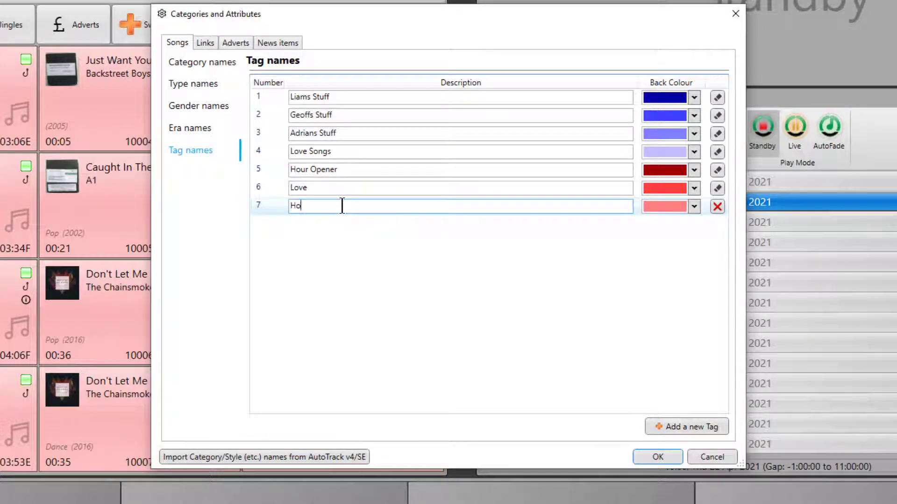
{"action": "key", "text": "BackSpace"}
{"action": "key", "text": "BackSpace"}
{"action": "type", "text": "ner"}
- Add another song tag below "Hour Opner" and name it "Station Classic"
{"action": "left_click", "coordinate": [699, 426]}
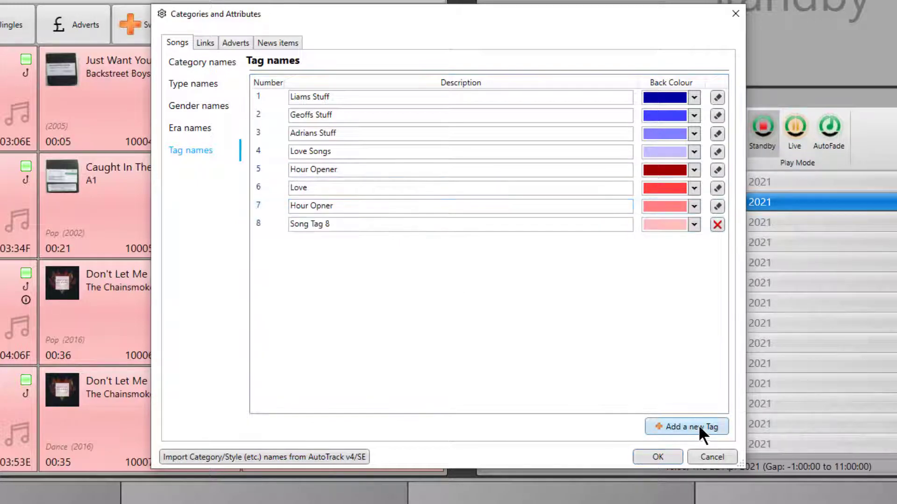
{"action": "left_click", "coordinate": [363, 227]}
{"action": "key", "text": "ctrl+a"}
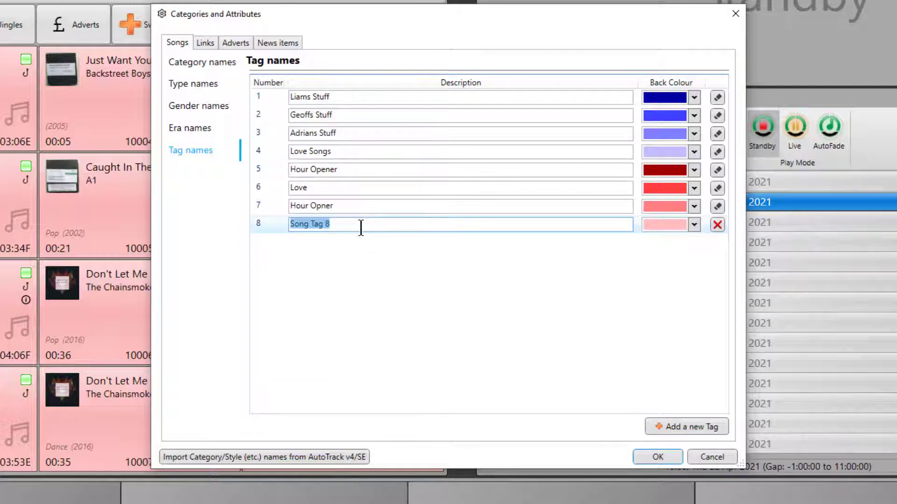
{"action": "type", "text": "S"}
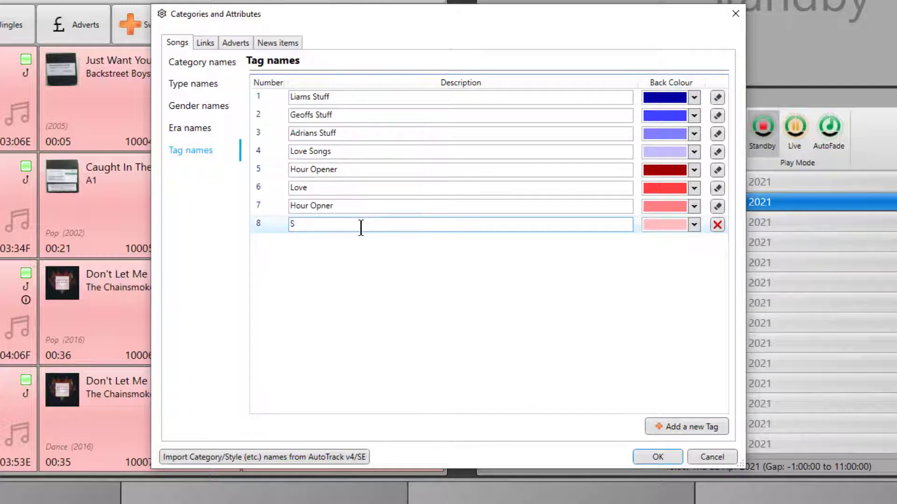
{"action": "key", "text": "BackSpace"}
{"action": "type", "text": "Sta"}
{"action": "type", "text": "gi"}
{"action": "key", "text": "BackSpace"}
{"action": "key", "text": "BackSpace"}
{"action": "type", "text": "tion Classic"}
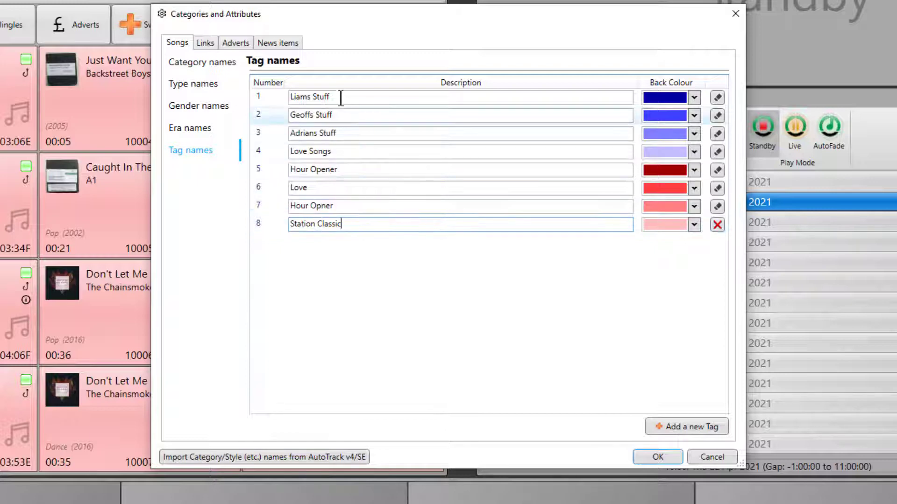
- Review the category and tag names for links and the category names for adverts and news items, ending back at songs
{"action": "left_click", "coordinate": [204, 43]}
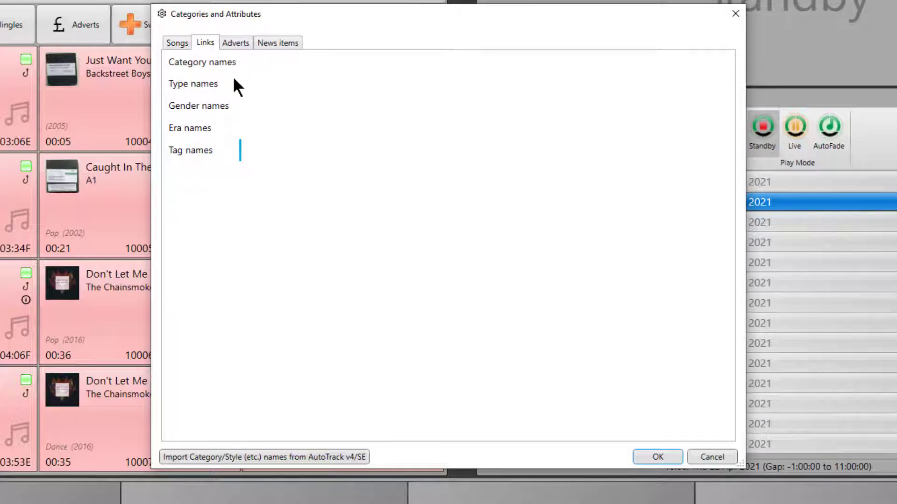
{"action": "left_click", "coordinate": [202, 66]}
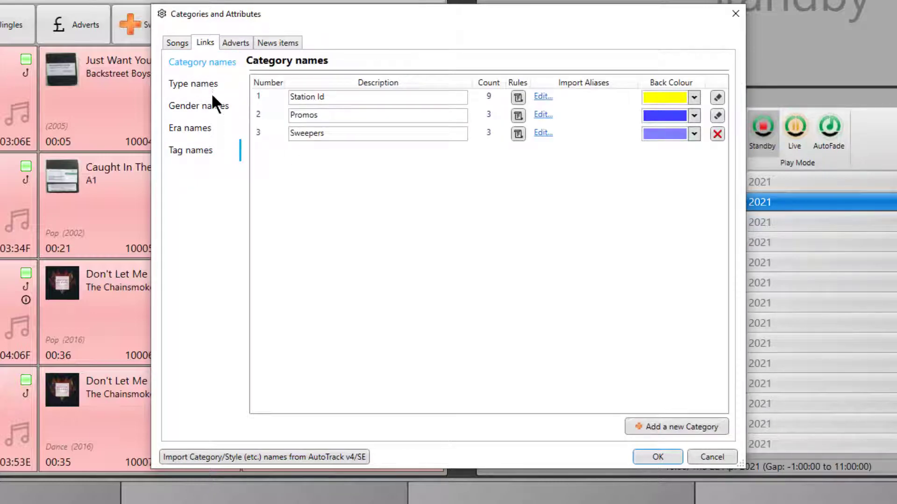
{"action": "left_click", "coordinate": [208, 149]}
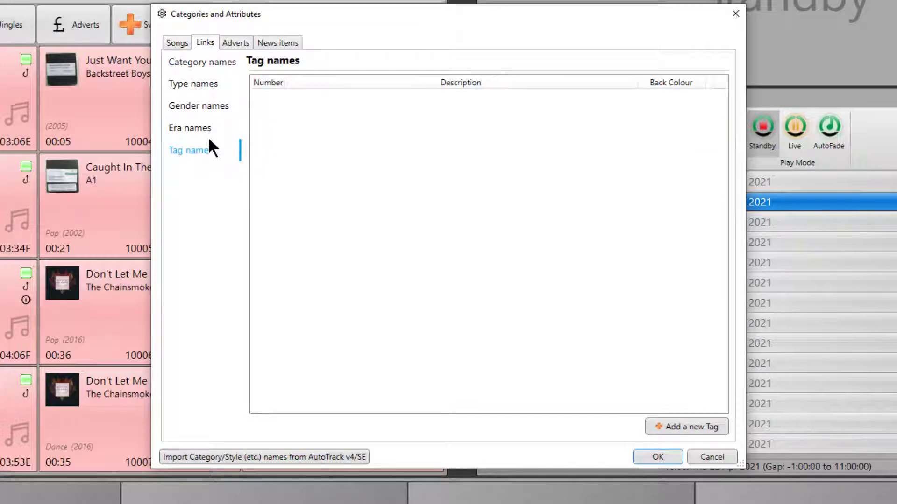
{"action": "left_click", "coordinate": [213, 64]}
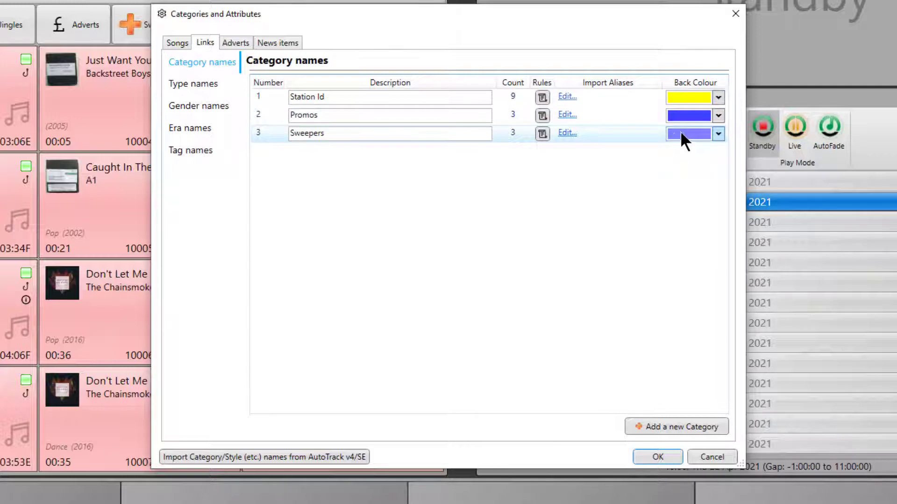
{"action": "left_click", "coordinate": [235, 43]}
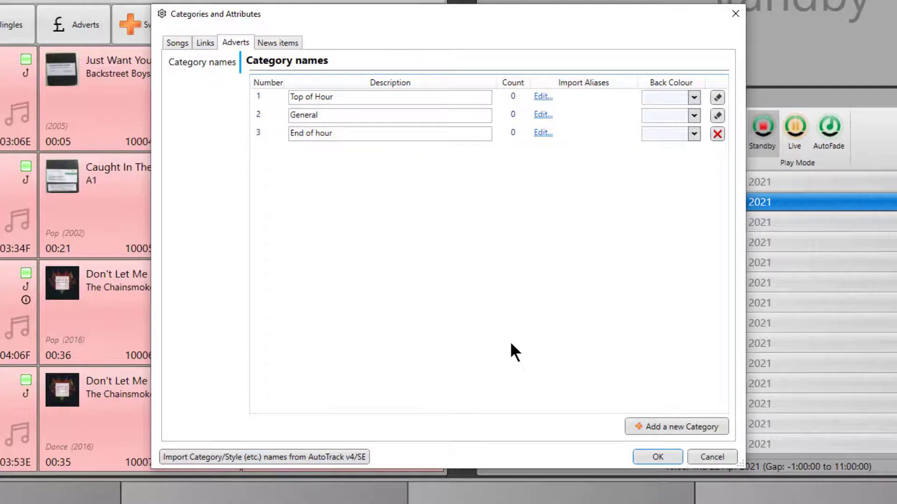
{"action": "left_click", "coordinate": [285, 40]}
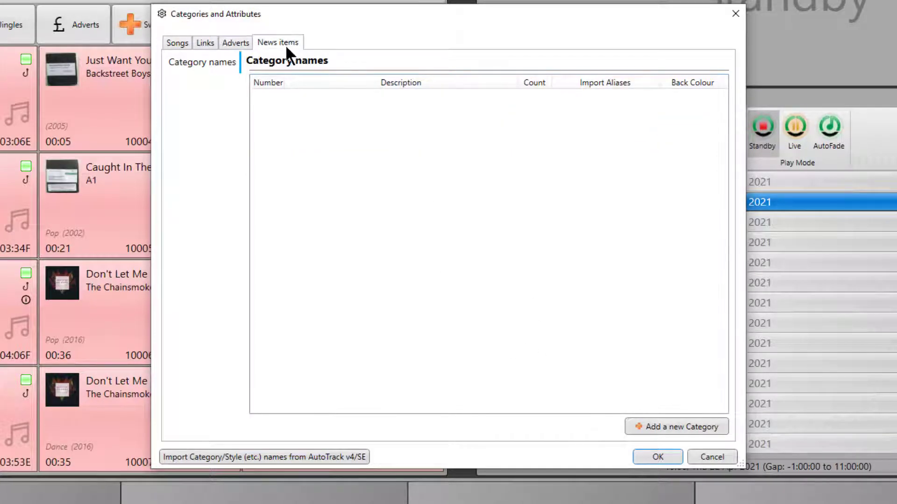
{"action": "left_click", "coordinate": [237, 41]}
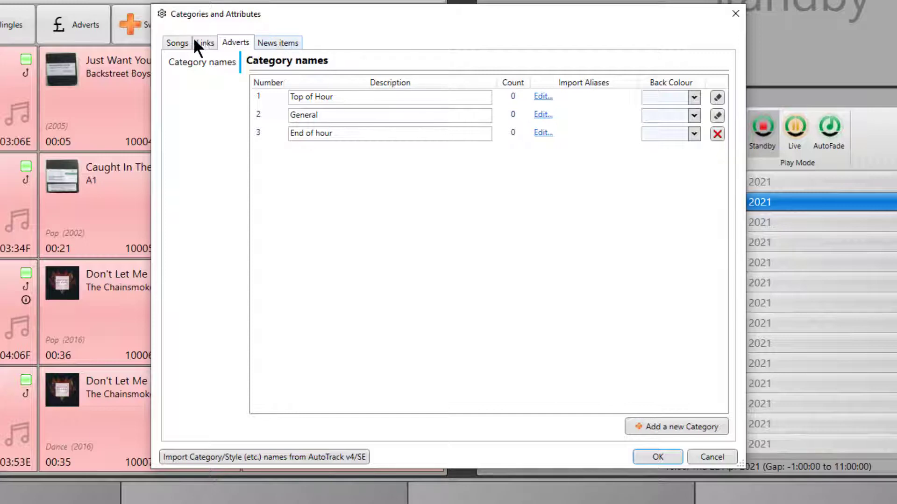
{"action": "left_click", "coordinate": [178, 42]}
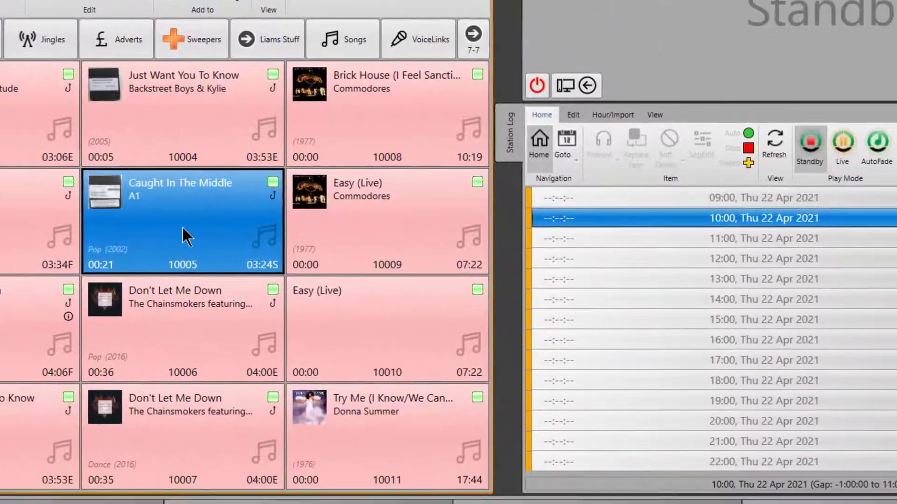
- Open the song "Caught In The Middle" for editing and check its item type and category choices, keeping Song and Pop
{"action": "right_click", "coordinate": [339, 325]}
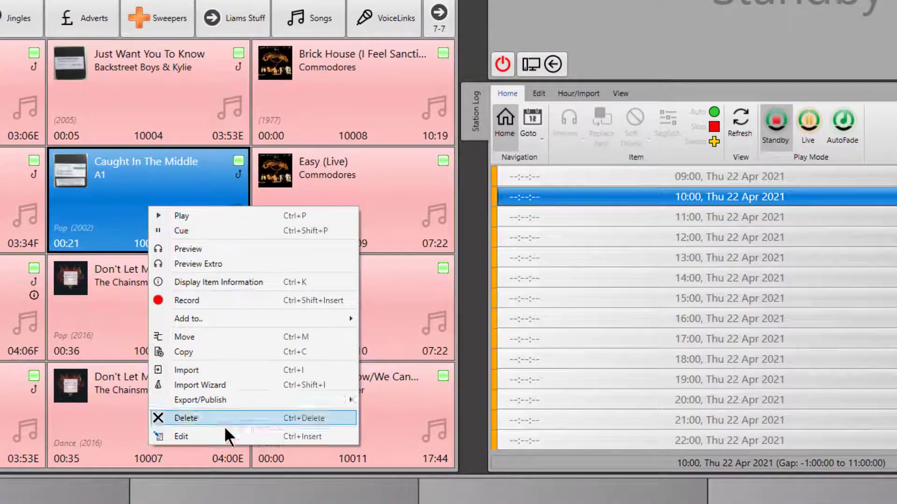
{"action": "left_click", "coordinate": [216, 438]}
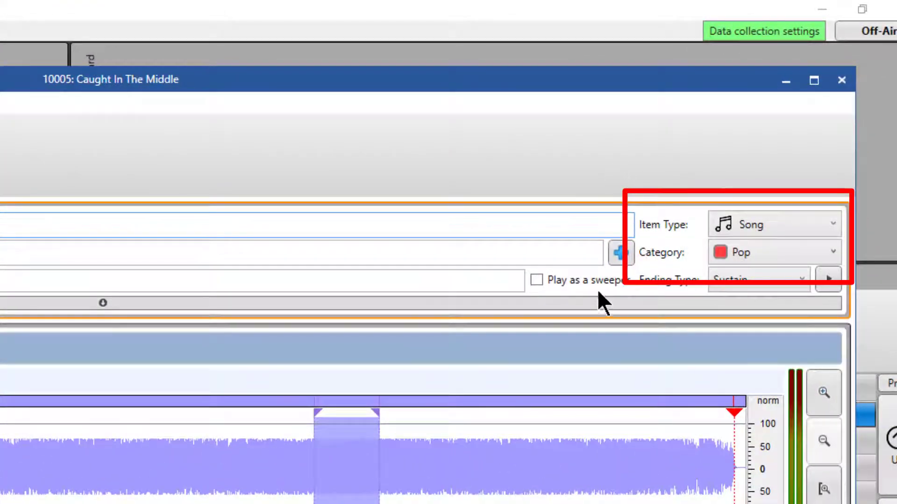
{"action": "left_click", "coordinate": [821, 233]}
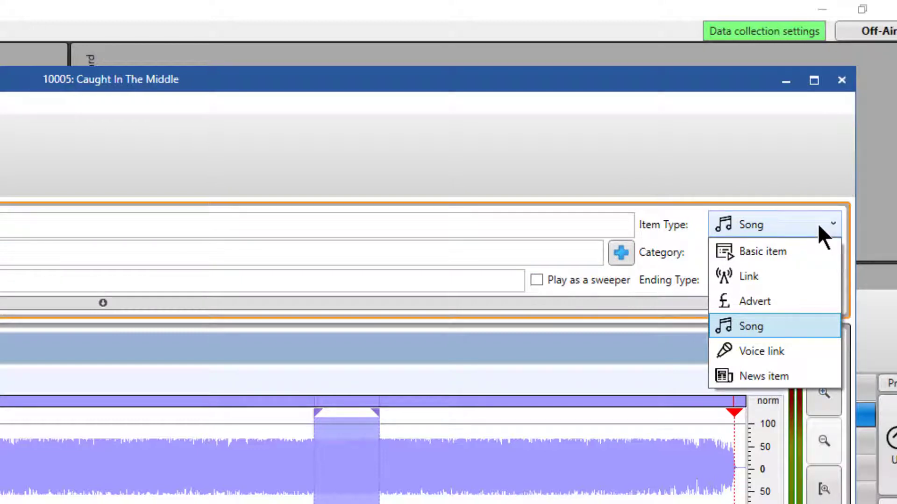
{"action": "left_click", "coordinate": [817, 224]}
{"action": "left_click", "coordinate": [818, 254]}
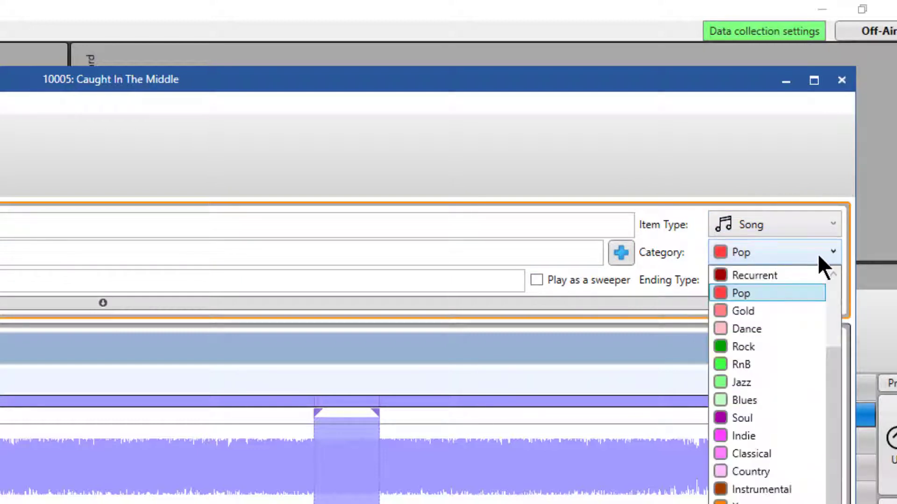
{"action": "left_click", "coordinate": [790, 295]}
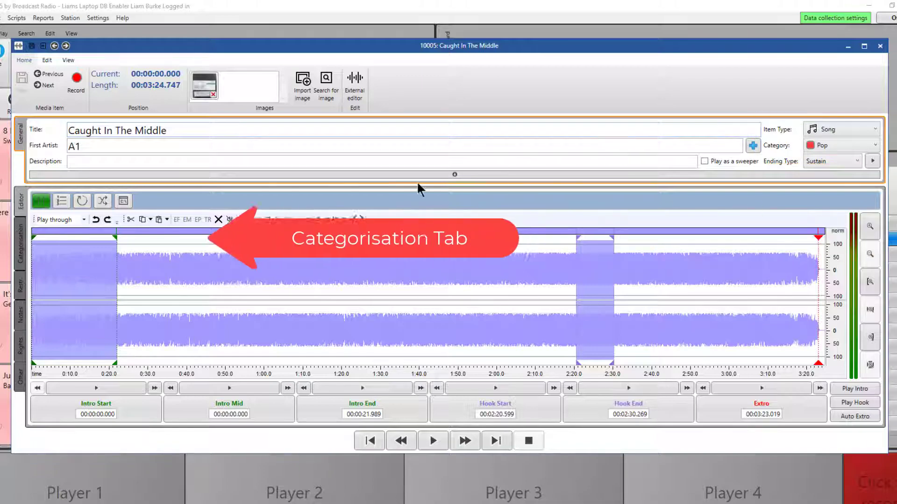
- Examine the song's categorisation choices for primary and secondary category, type, gender and era without changing them
{"action": "left_click", "coordinate": [21, 237]}
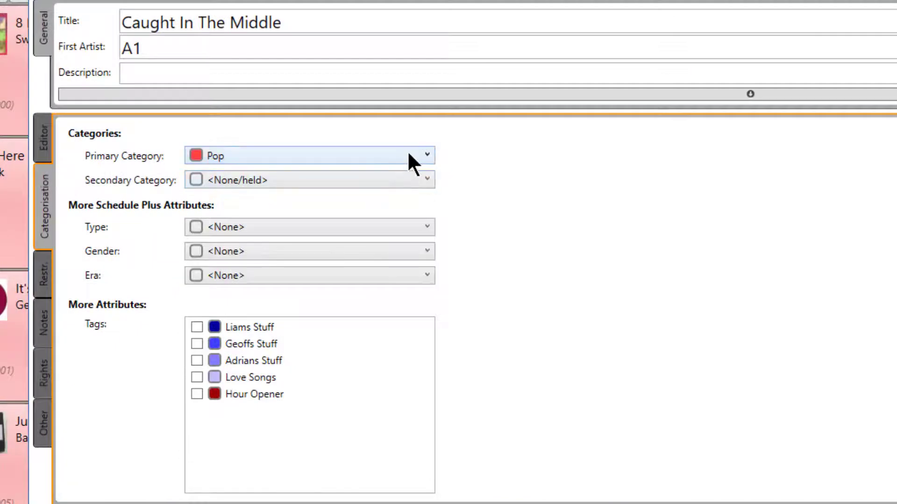
{"action": "left_click", "coordinate": [409, 155]}
{"action": "left_click", "coordinate": [408, 154]}
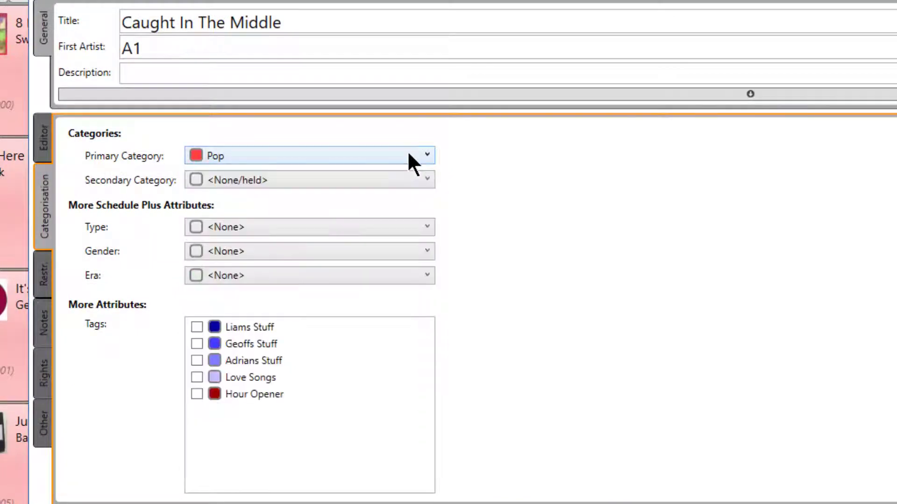
{"action": "left_click", "coordinate": [386, 179]}
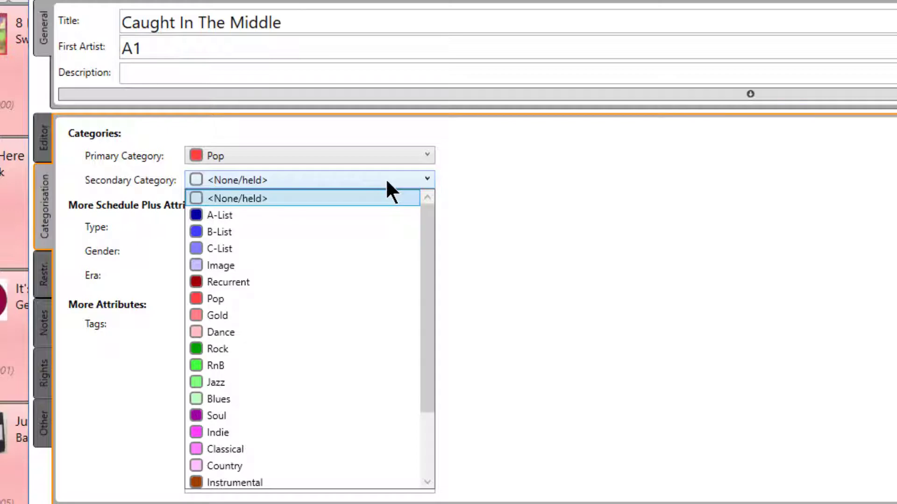
{"action": "left_click", "coordinate": [387, 180]}
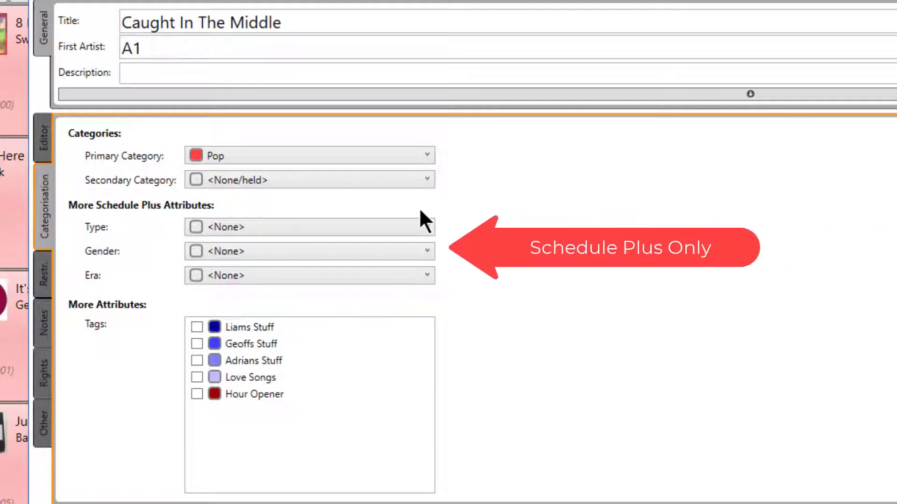
{"action": "left_click", "coordinate": [402, 223]}
{"action": "left_click", "coordinate": [400, 237]}
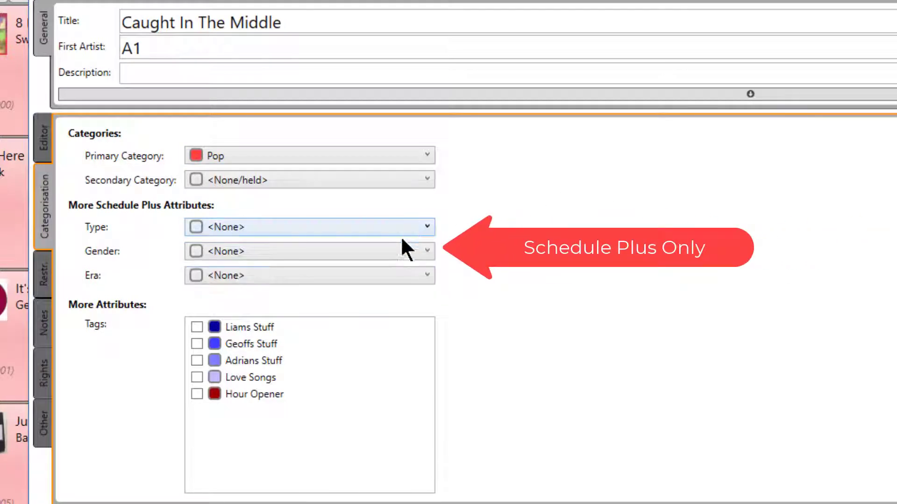
{"action": "left_click", "coordinate": [390, 251]}
{"action": "left_click", "coordinate": [391, 250]}
{"action": "left_click", "coordinate": [385, 273]}
{"action": "left_click", "coordinate": [388, 277]}
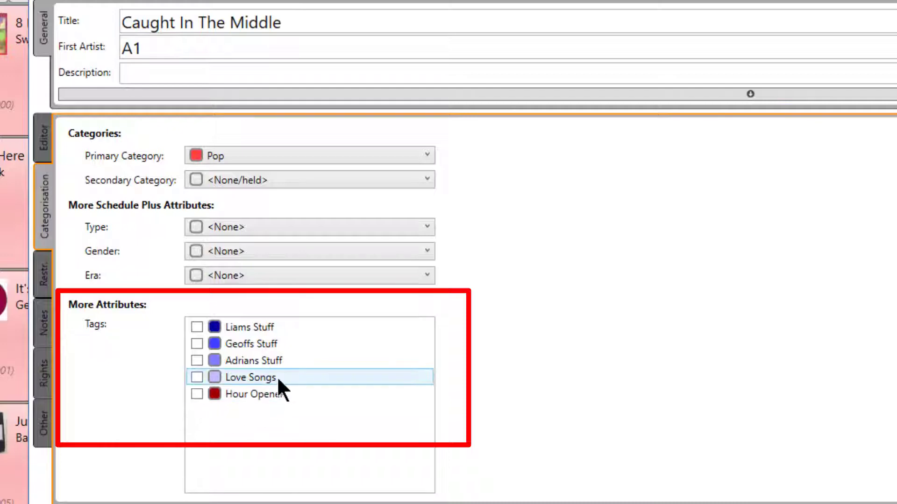
- Assign the tags "Love Songs" and "Hour Opener" to the song "Caught In The Middle"
{"action": "left_click", "coordinate": [196, 377]}
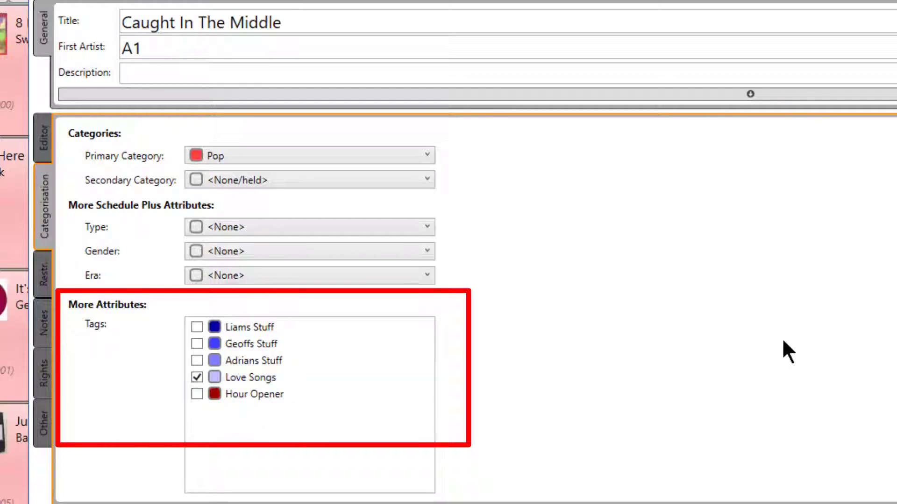
{"action": "left_click", "coordinate": [197, 396]}
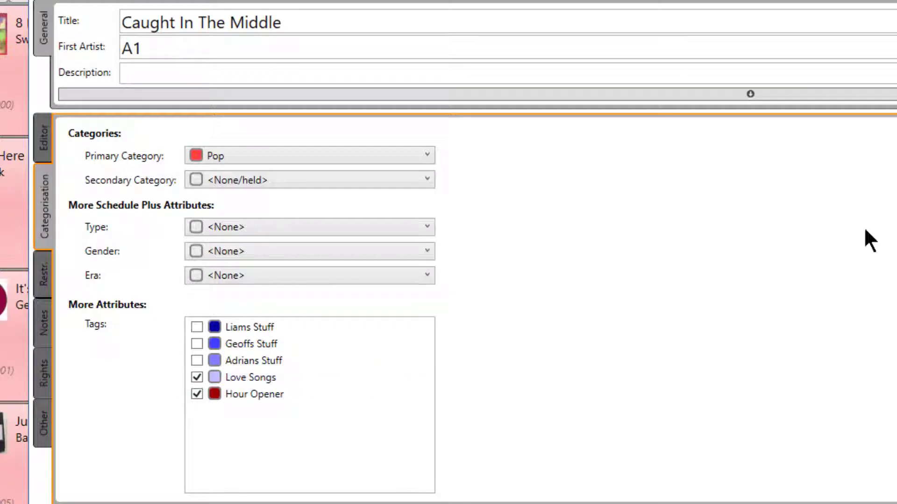
- Try blocking hours 03 to 05 on every day in the song's hour restrictions and allow them all again
{"action": "left_click", "coordinate": [40, 267]}
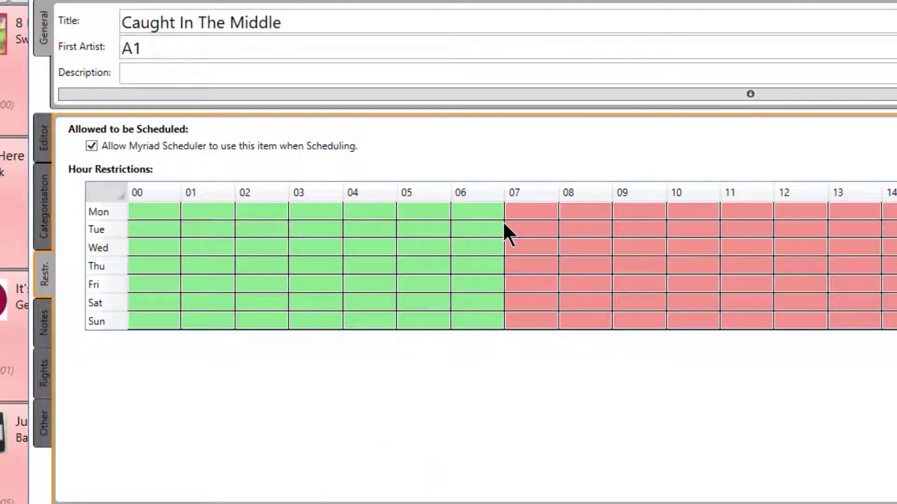
{"action": "left_click", "coordinate": [223, 145]}
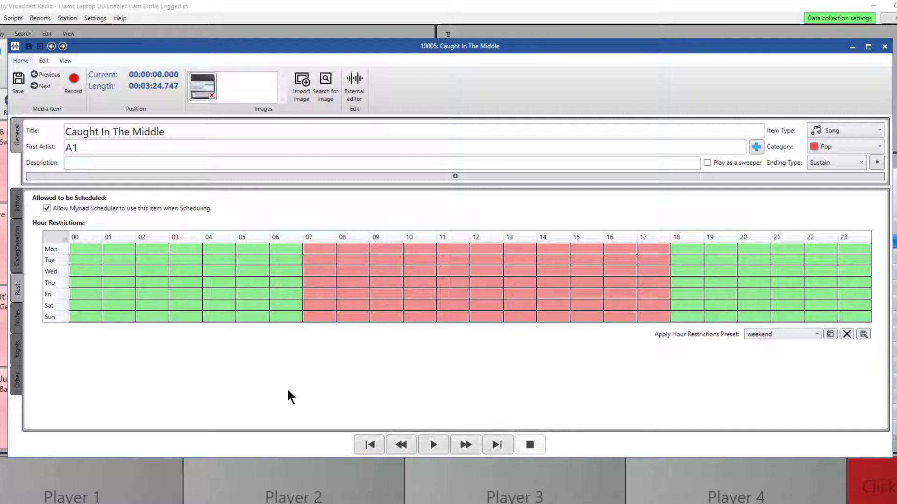
{"action": "left_click", "coordinate": [190, 260]}
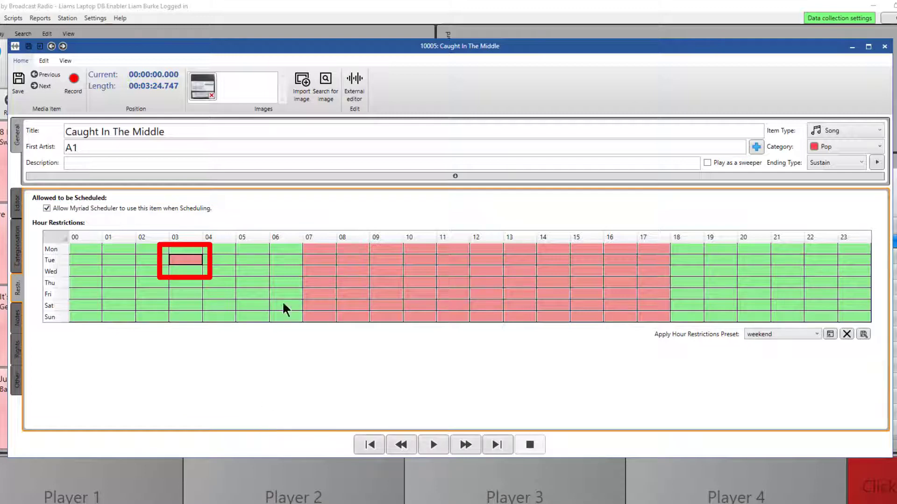
{"action": "left_click_drag", "start_coordinate": [218, 262], "coordinate": [265, 316]}
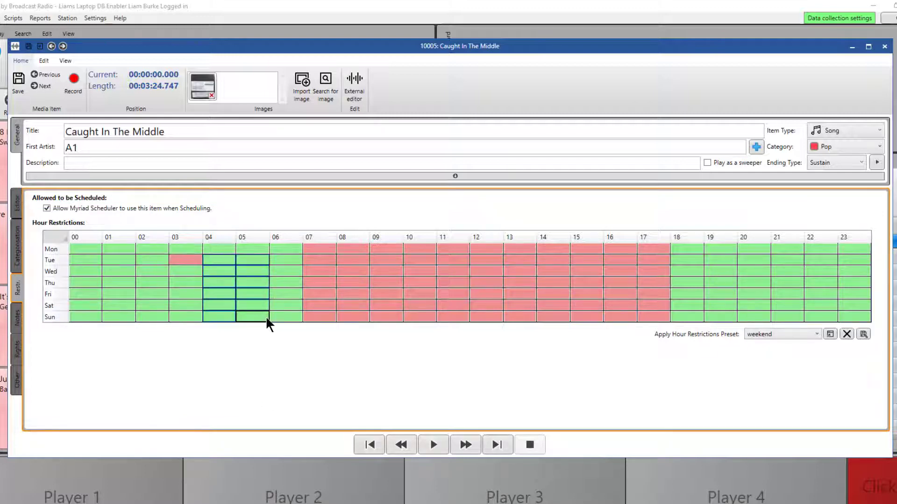
{"action": "left_click_drag", "start_coordinate": [184, 274], "coordinate": [184, 319]}
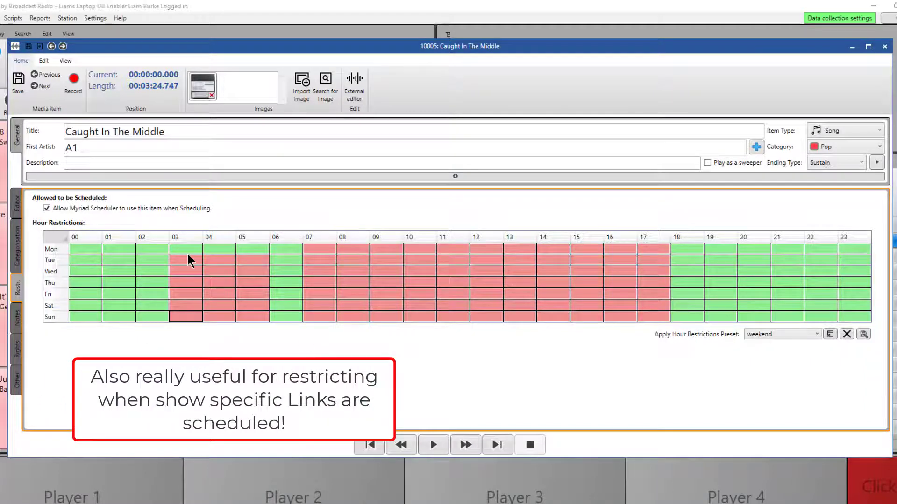
{"action": "left_click_drag", "start_coordinate": [179, 252], "coordinate": [269, 333]}
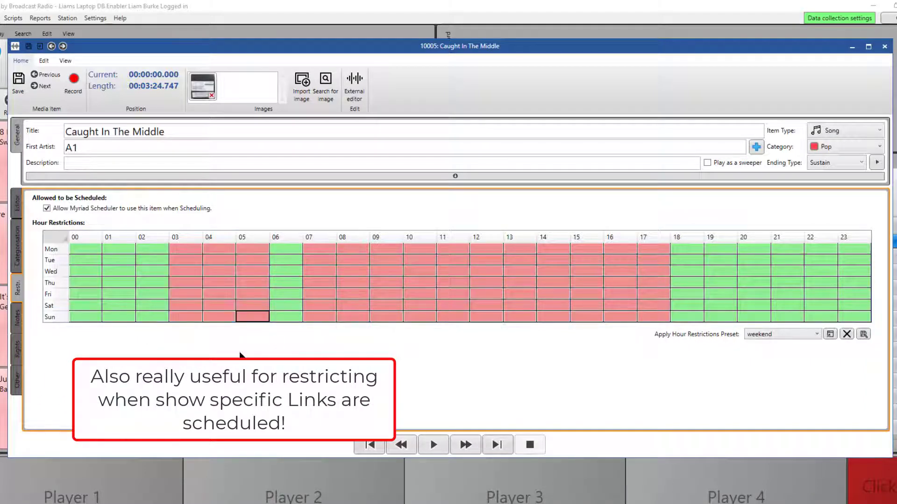
{"action": "left_click_drag", "start_coordinate": [184, 248], "coordinate": [271, 331]}
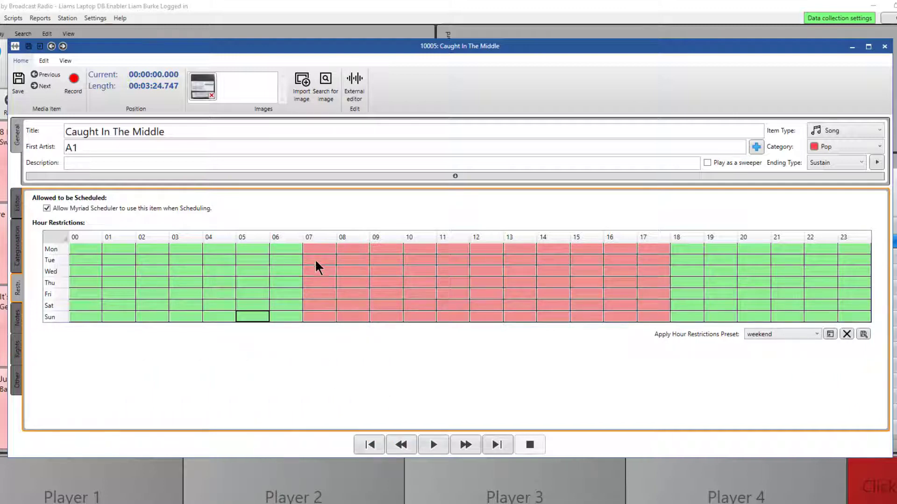
- Allow hours 07 to 17 again, block every Monday hour, and save the grid as the hour restrictions preset "monday"
{"action": "left_click_drag", "start_coordinate": [322, 247], "coordinate": [667, 316]}
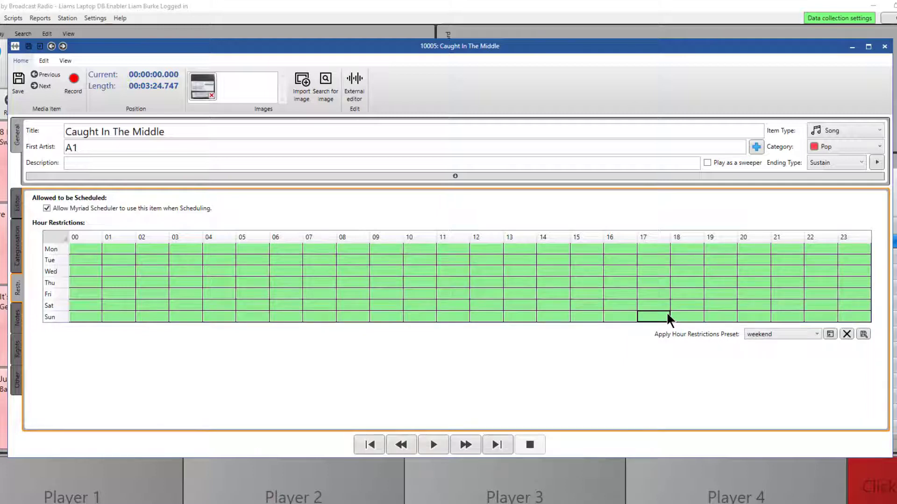
{"action": "left_click", "coordinate": [49, 248]}
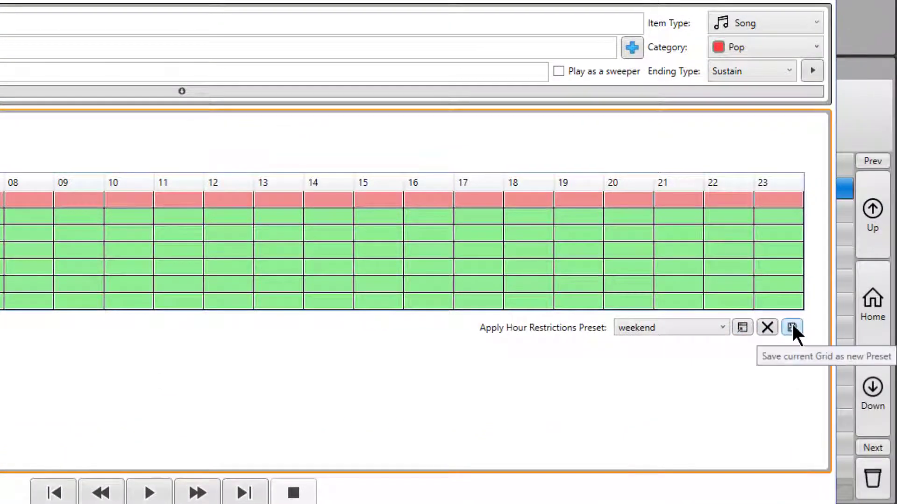
{"action": "left_click", "coordinate": [793, 326]}
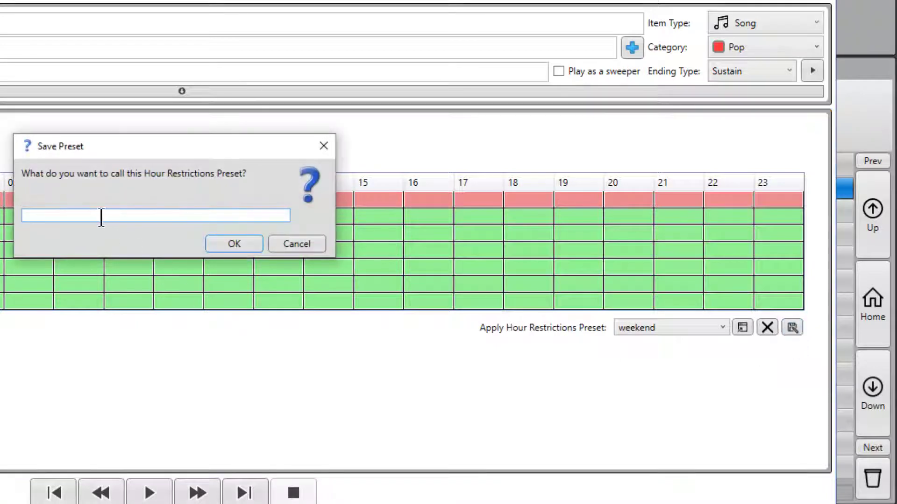
{"action": "type", "text": "monday"}
{"action": "left_click", "coordinate": [219, 245]}
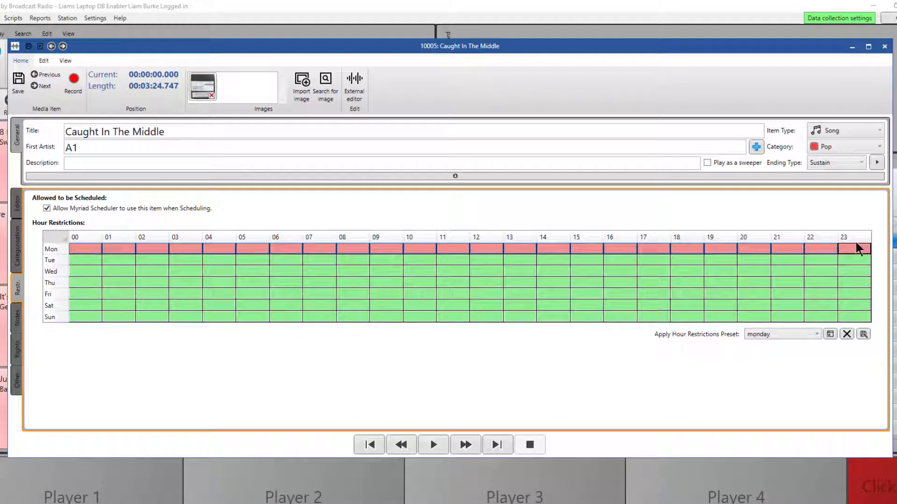
- Clear Monday's block and apply the "monday" hour restrictions preset to the song, saving and closing it
{"action": "left_click", "coordinate": [856, 244]}
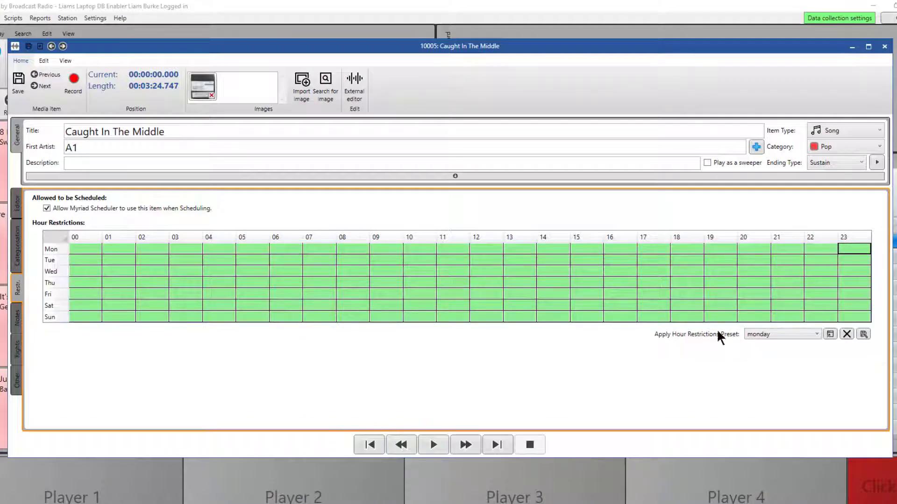
{"action": "left_click", "coordinate": [806, 333]}
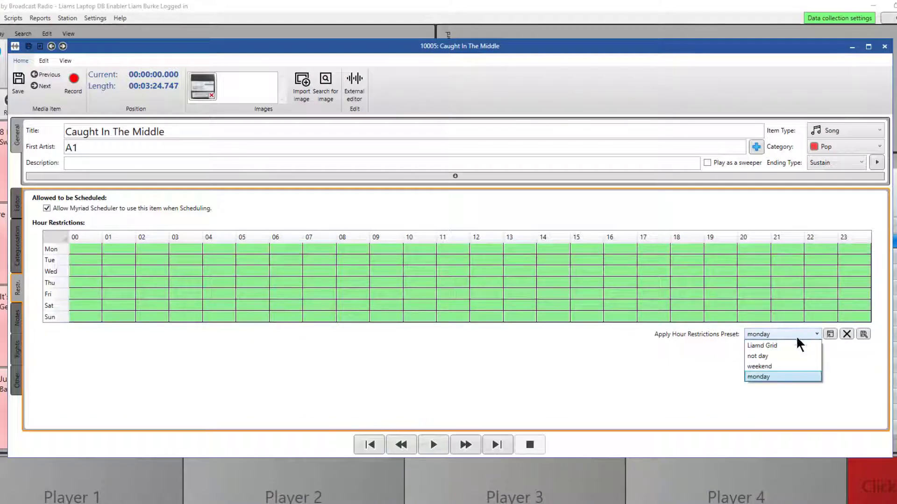
{"action": "left_click", "coordinate": [756, 377]}
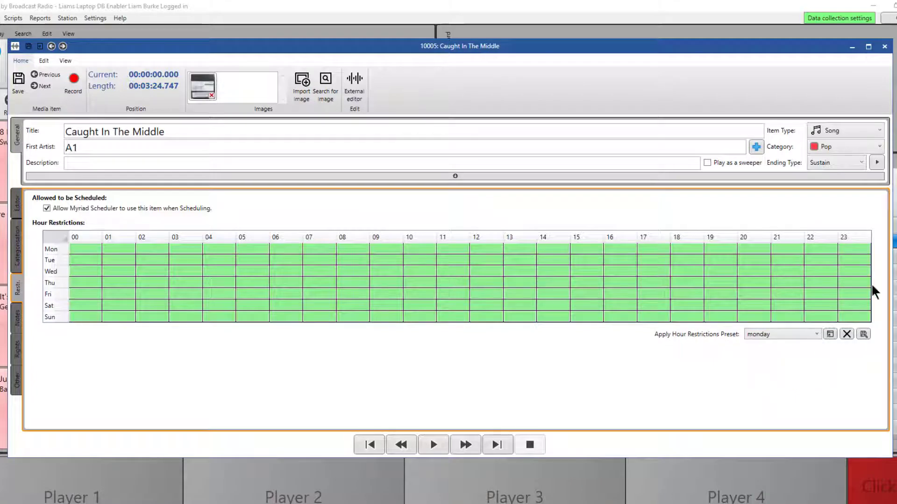
{"action": "left_click", "coordinate": [826, 333]}
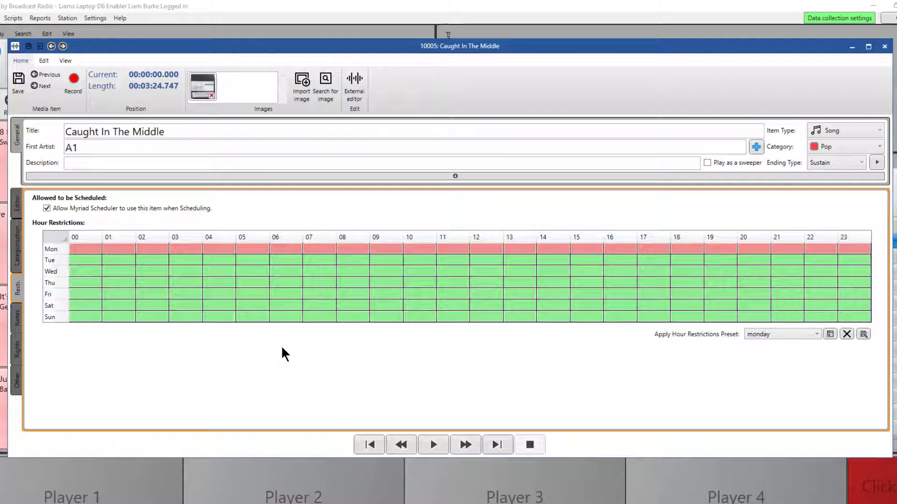
{"action": "left_click", "coordinate": [15, 89]}
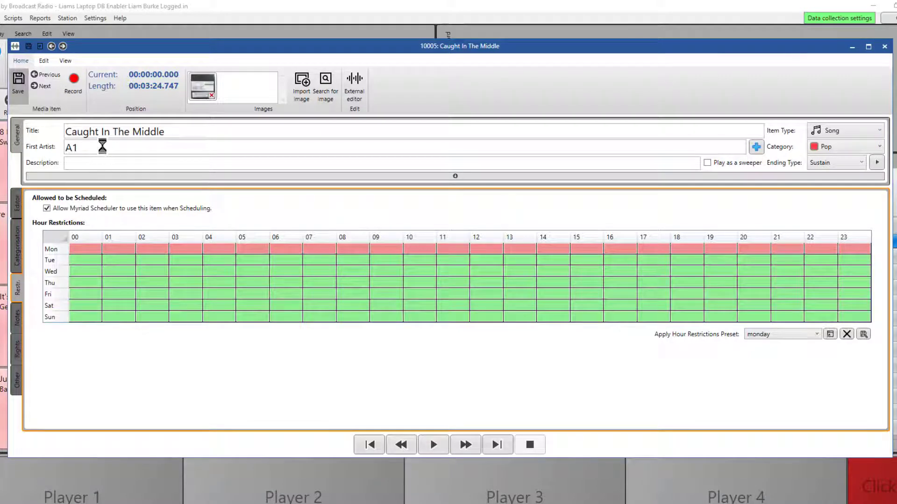
{"action": "left_click", "coordinate": [884, 46]}
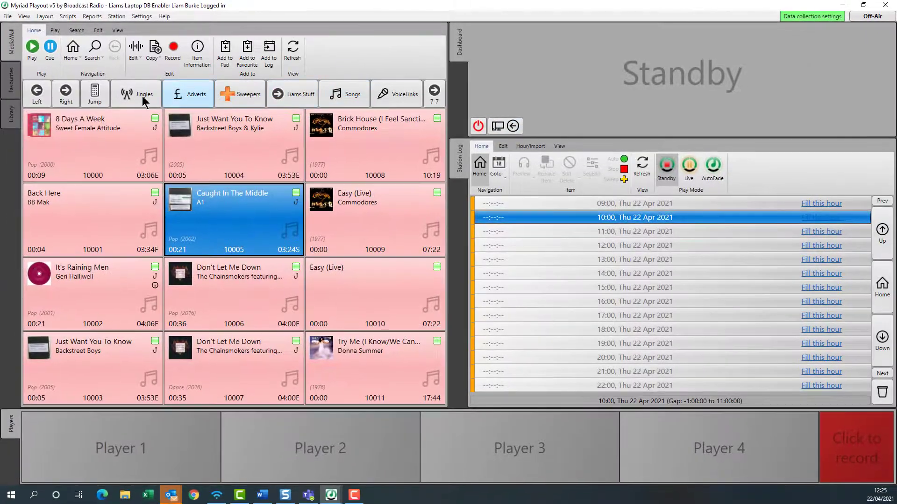
- Open the Hot FM item "Seperator" from the jingles on the MediaWall for editing
{"action": "left_click", "coordinate": [125, 100]}
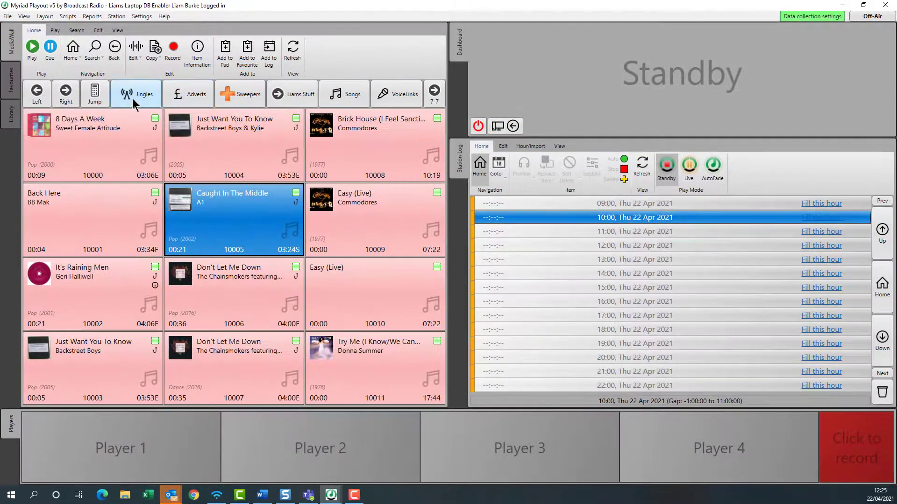
{"action": "left_click", "coordinate": [132, 208]}
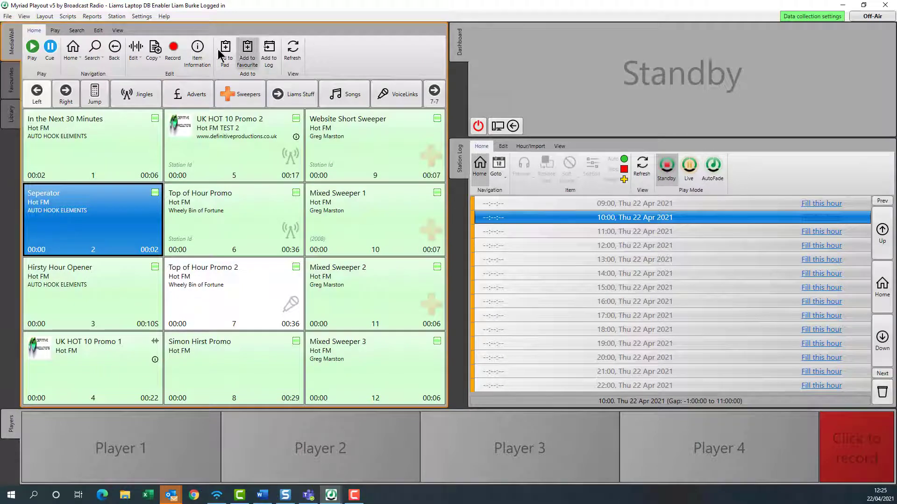
{"action": "left_click", "coordinate": [136, 48]}
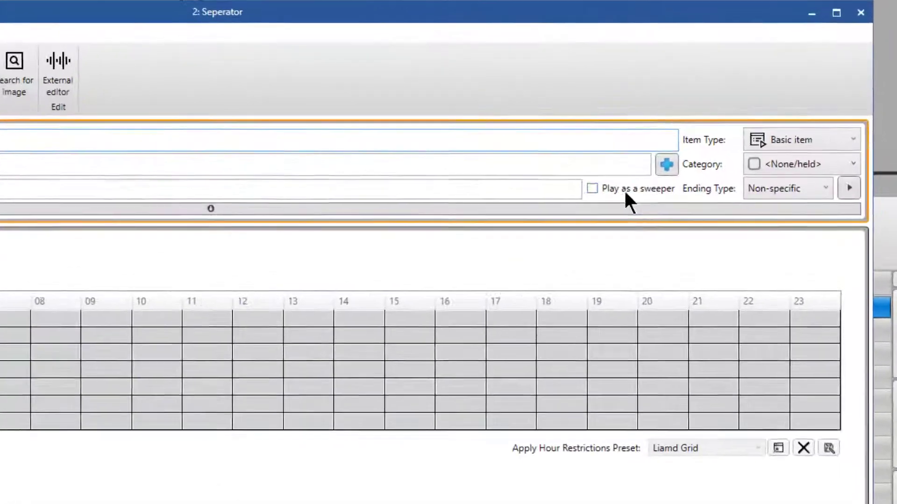
- Try the item type Link for "Seperator" and return it to Basic item
{"action": "left_click", "coordinate": [815, 143]}
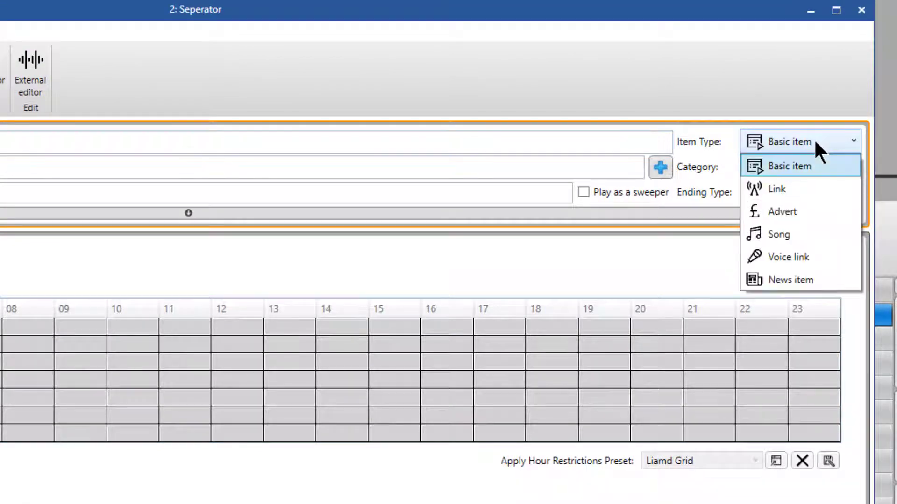
{"action": "left_click", "coordinate": [793, 188]}
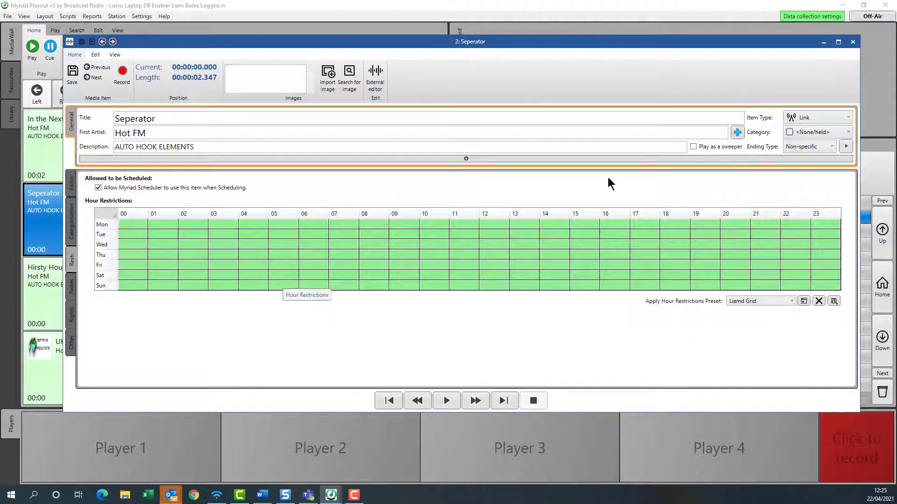
{"action": "left_click", "coordinate": [819, 114]}
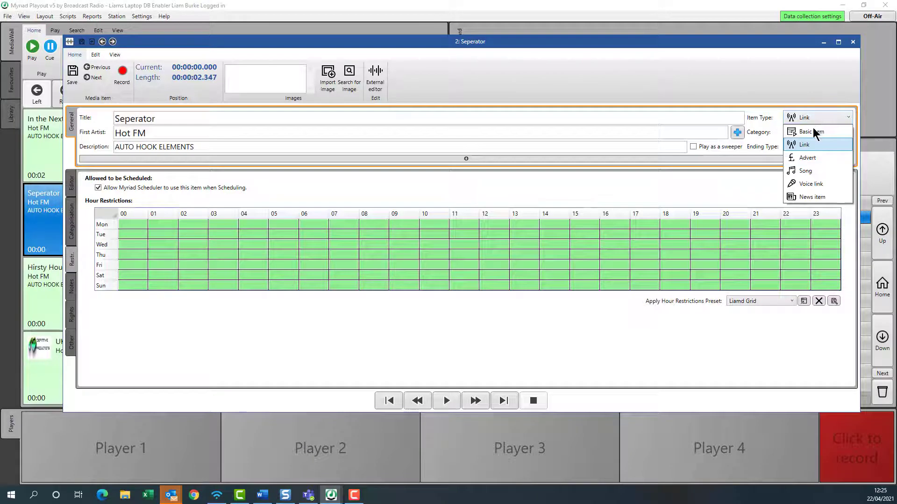
{"action": "left_click", "coordinate": [813, 133]}
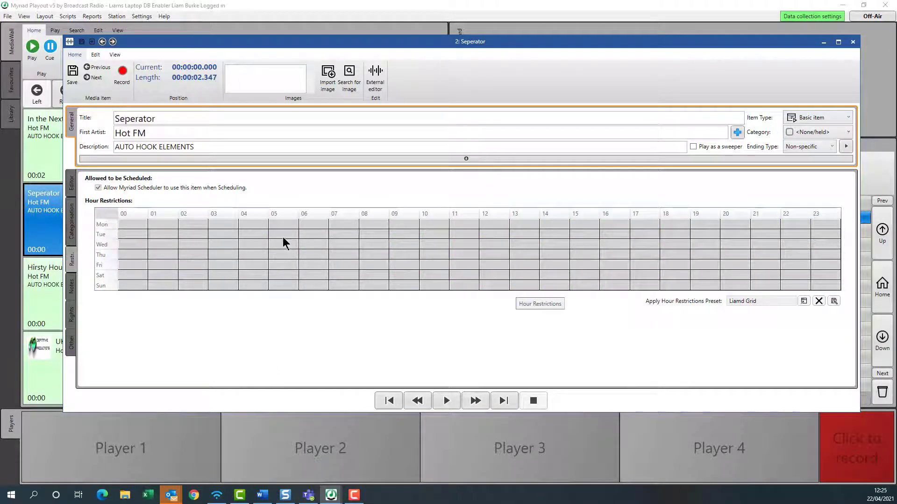
- Make "Seperator" a Link with primary category Station Id and secondary category Promos, and save the changes on closing
{"action": "left_click", "coordinate": [814, 119]}
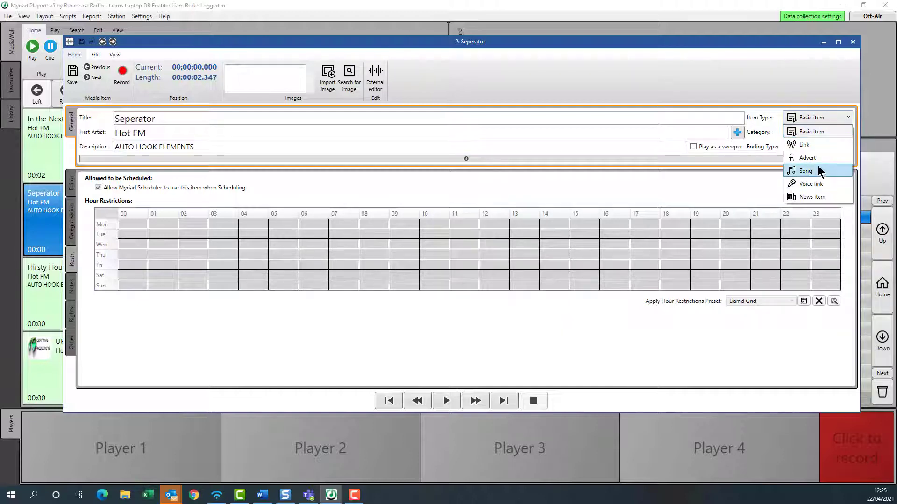
{"action": "left_click", "coordinate": [827, 146]}
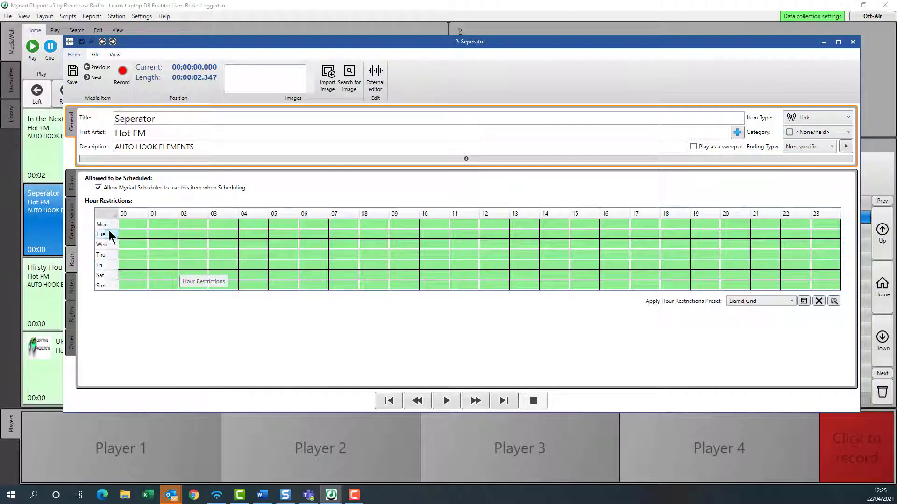
{"action": "left_click", "coordinate": [70, 227]}
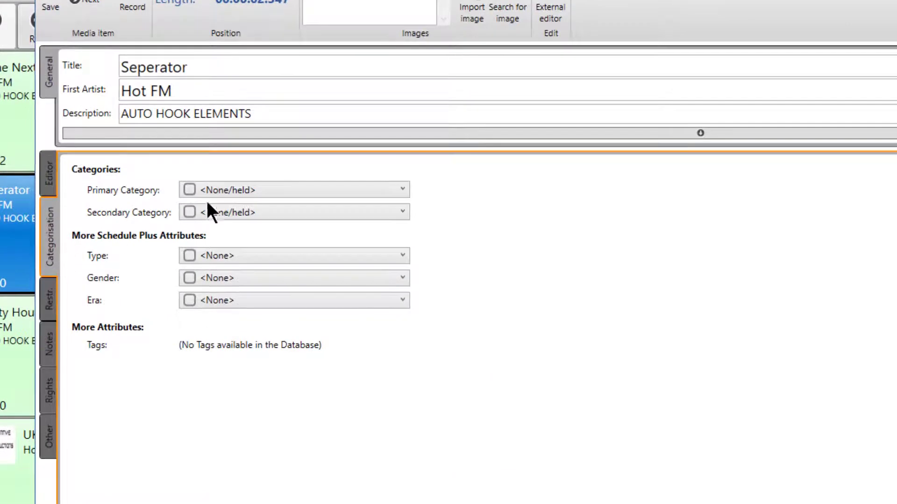
{"action": "left_click", "coordinate": [346, 191]}
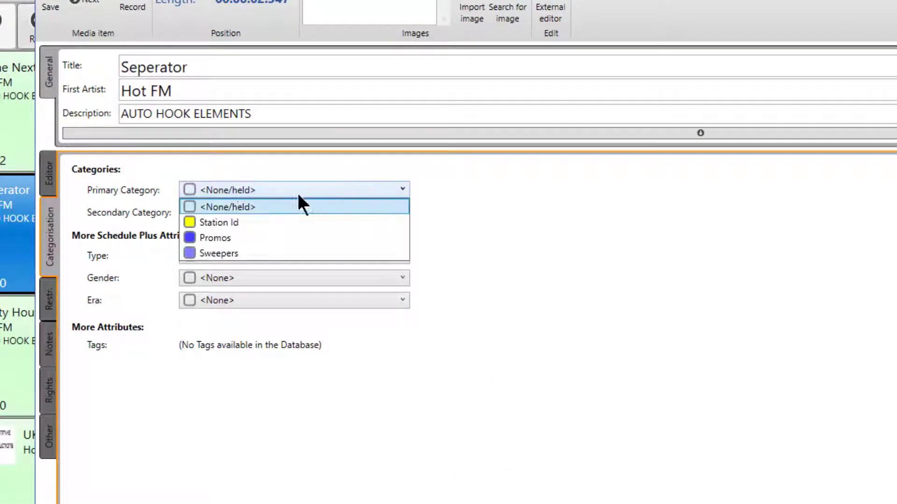
{"action": "left_click", "coordinate": [239, 221]}
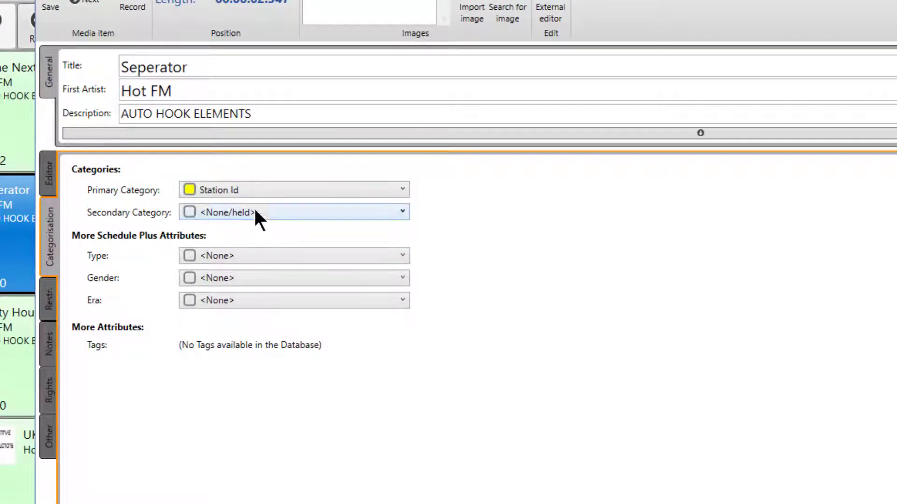
{"action": "left_click", "coordinate": [293, 210]}
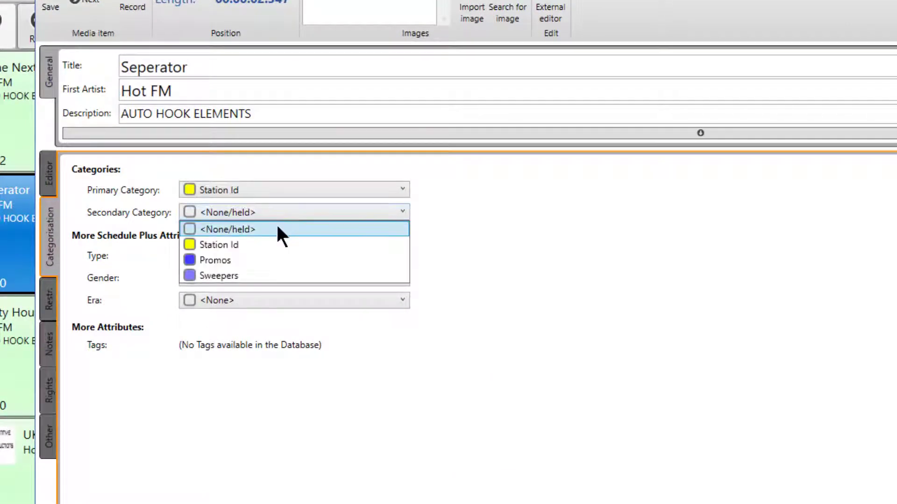
{"action": "left_click", "coordinate": [227, 260]}
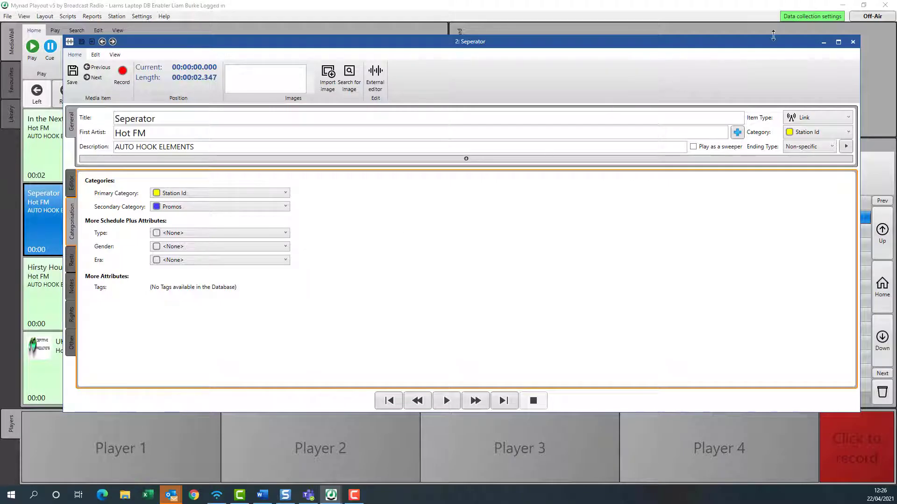
{"action": "left_click", "coordinate": [852, 42]}
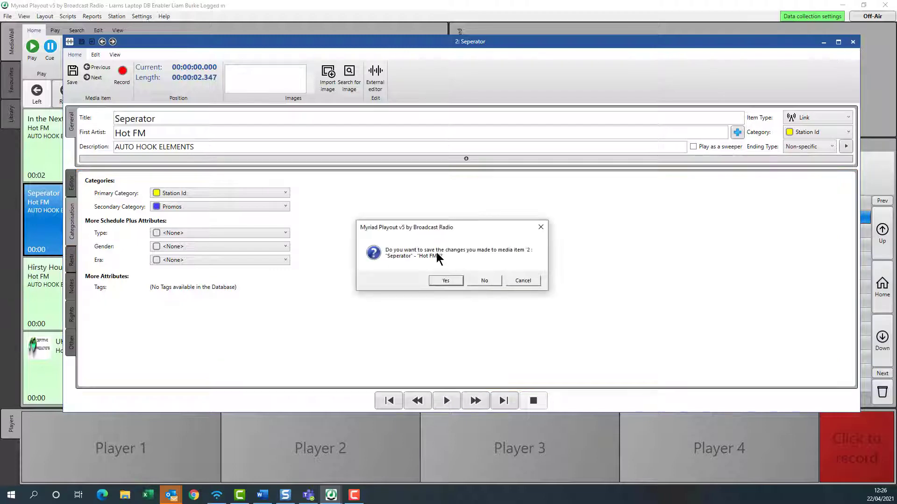
{"action": "left_click", "coordinate": [445, 280]}
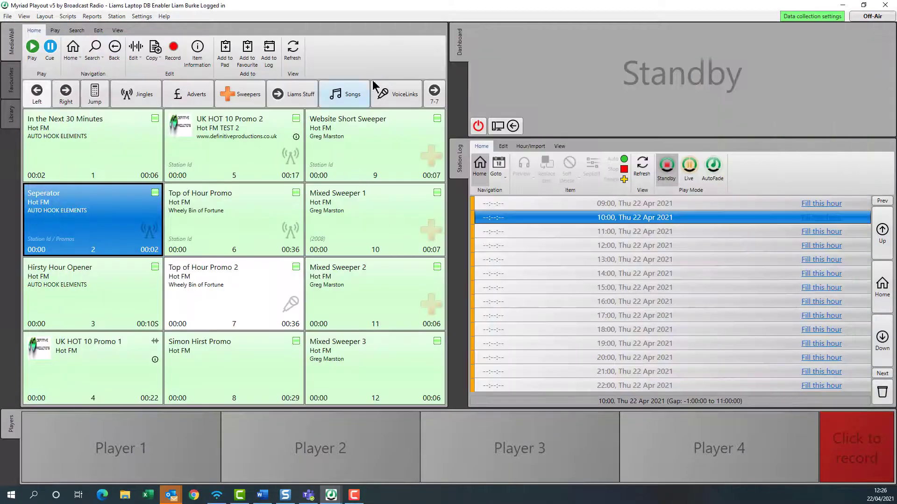
- Reopen the song "Caught In The Middle" for editing and view its other settings
{"action": "left_click", "coordinate": [342, 102]}
{"action": "left_click", "coordinate": [226, 214]}
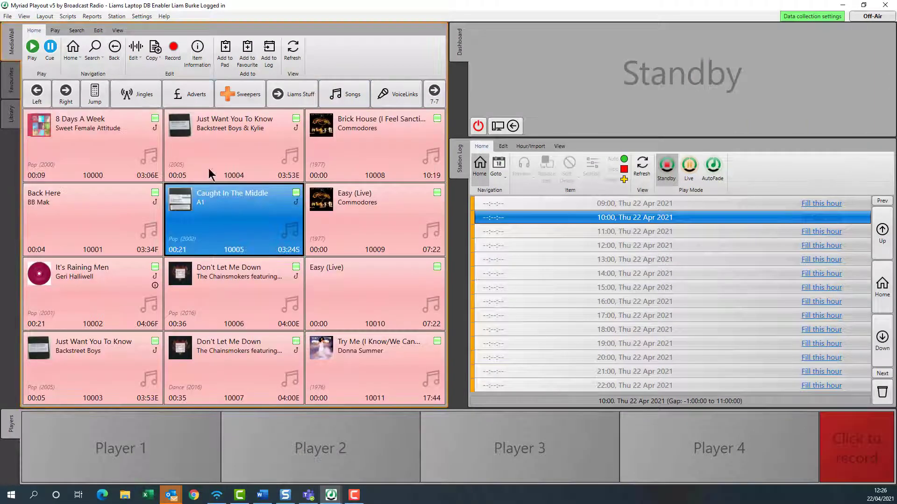
{"action": "left_click", "coordinate": [135, 48]}
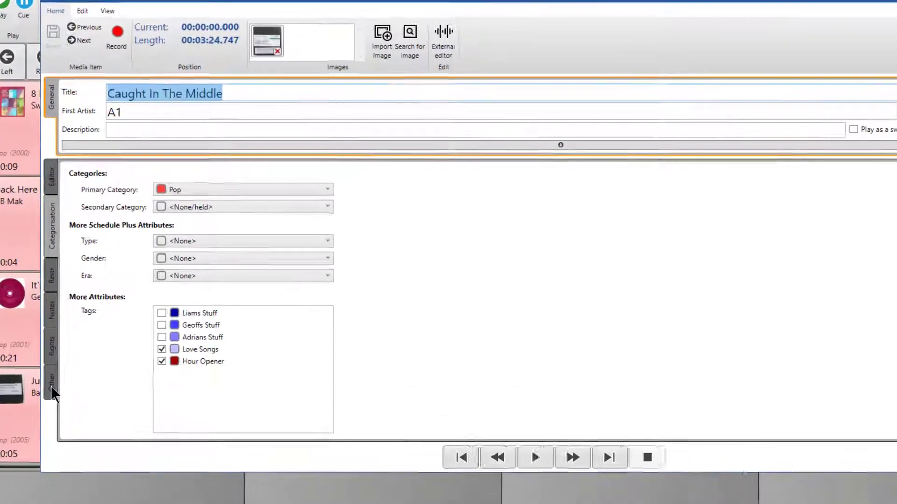
{"action": "left_click", "coordinate": [71, 343]}
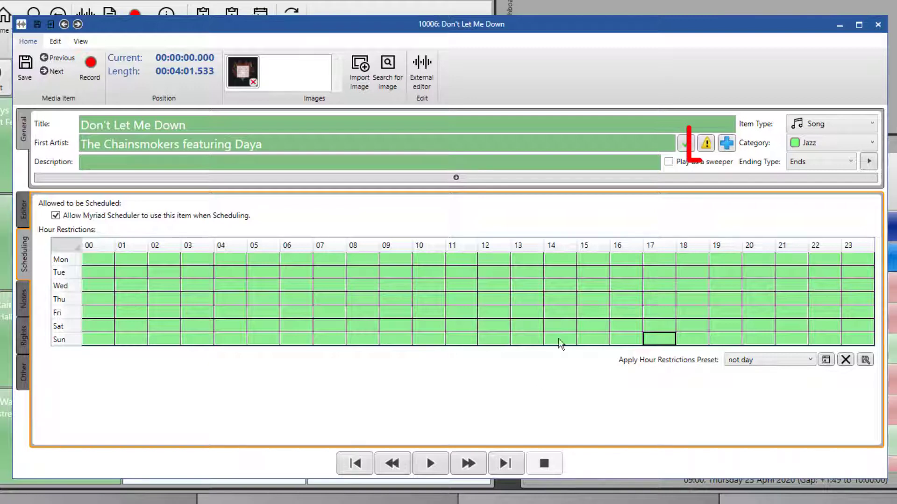
- Split the joined artist of "Don't Let Me Down" automatically into The Chainsmokers and Daya, and close the item
{"action": "left_click", "coordinate": [707, 149]}
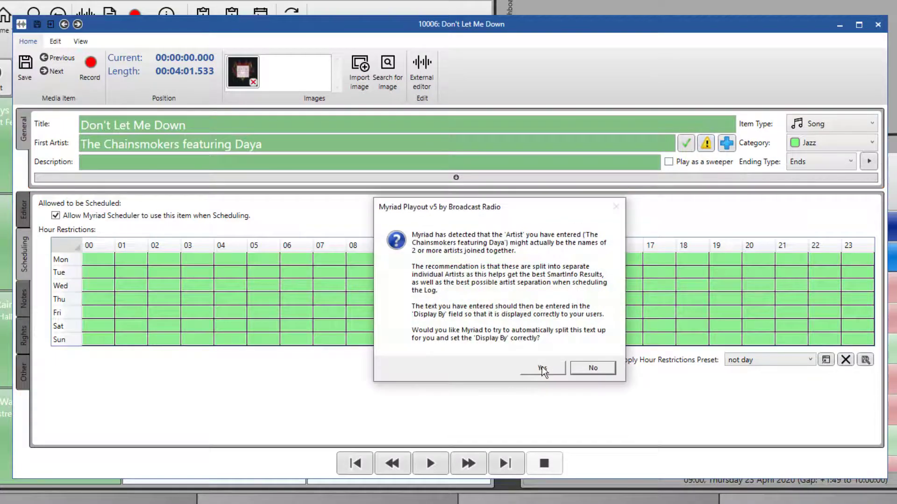
{"action": "left_click", "coordinate": [542, 368]}
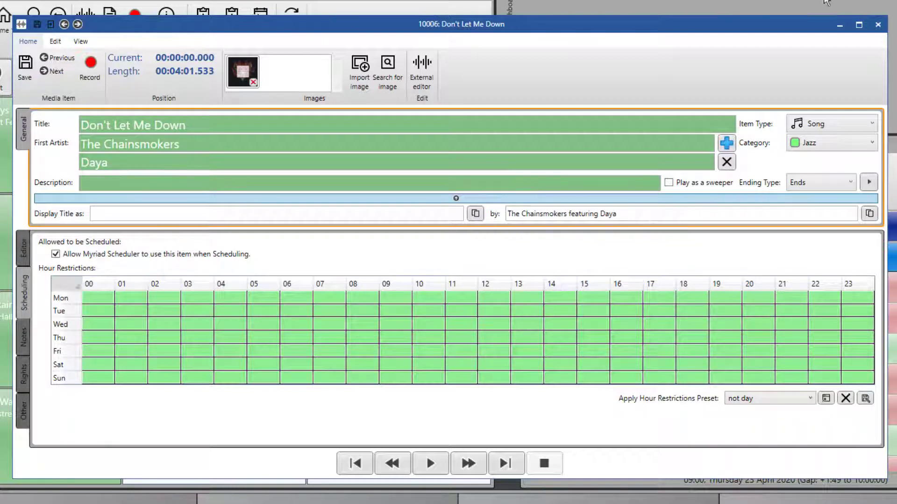
{"action": "left_click", "coordinate": [878, 26]}
{"action": "left_click", "coordinate": [489, 326]}
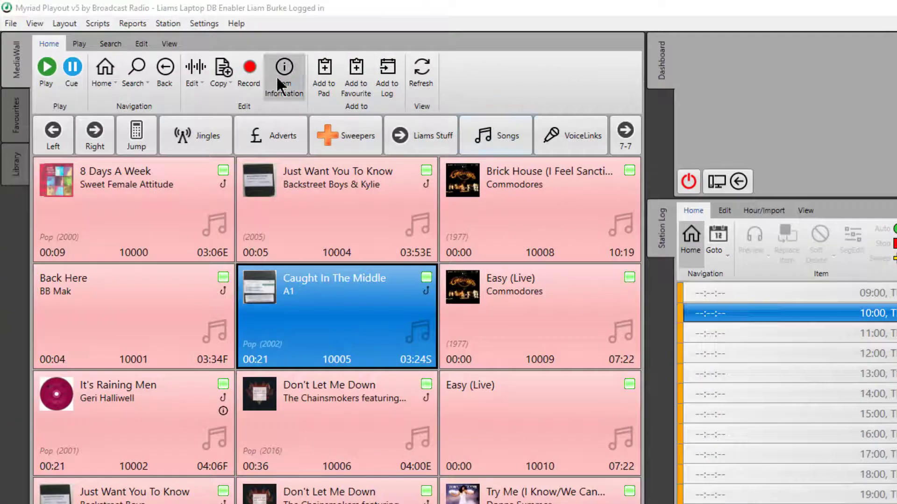
- Run a Media Report limited to media IDs 10000 to 10010
{"action": "left_click", "coordinate": [133, 22]}
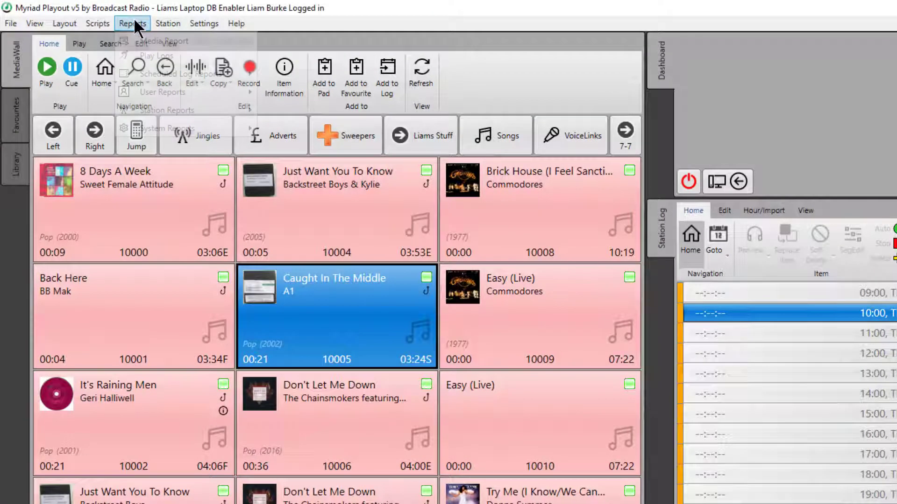
{"action": "left_click", "coordinate": [162, 41]}
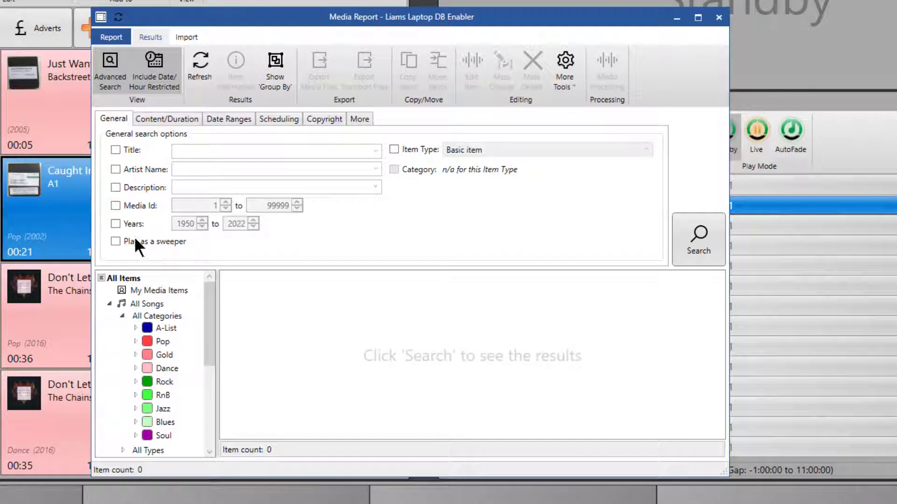
{"action": "left_click", "coordinate": [122, 205]}
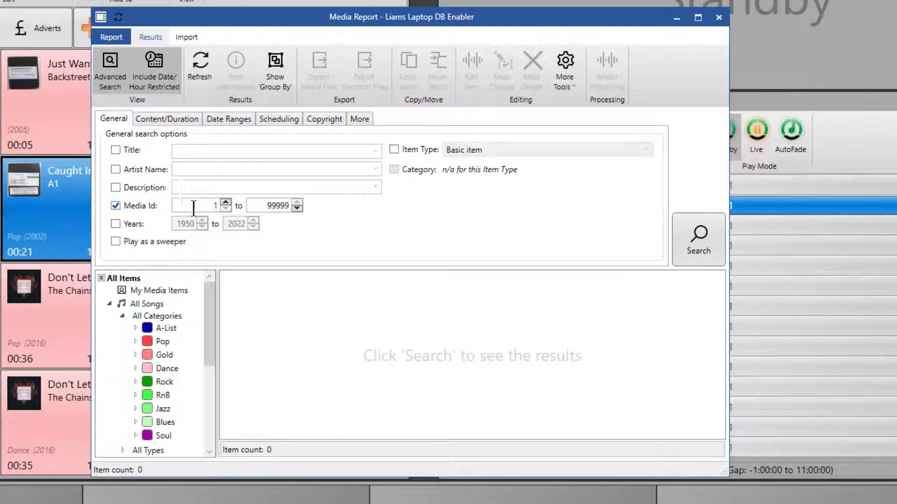
{"action": "left_click", "coordinate": [210, 205]}
{"action": "type", "text": "10000"}
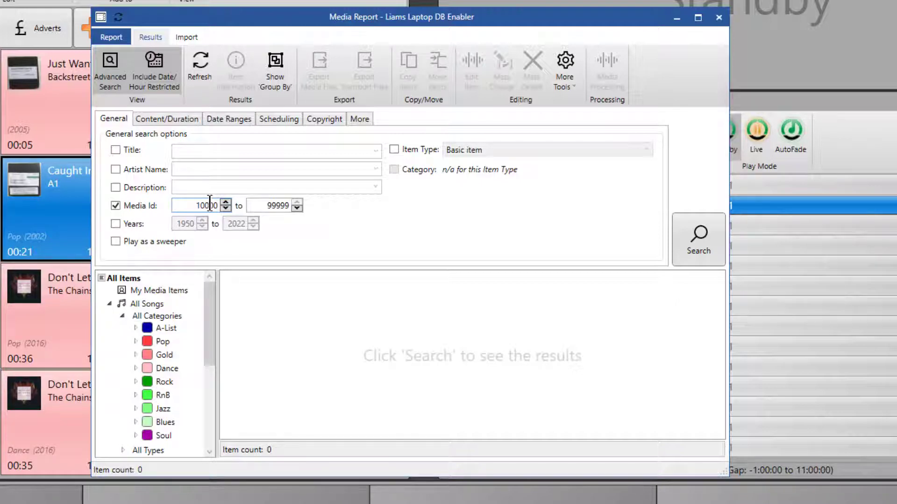
{"action": "key", "text": "Tab"}
{"action": "type", "text": "10010"}
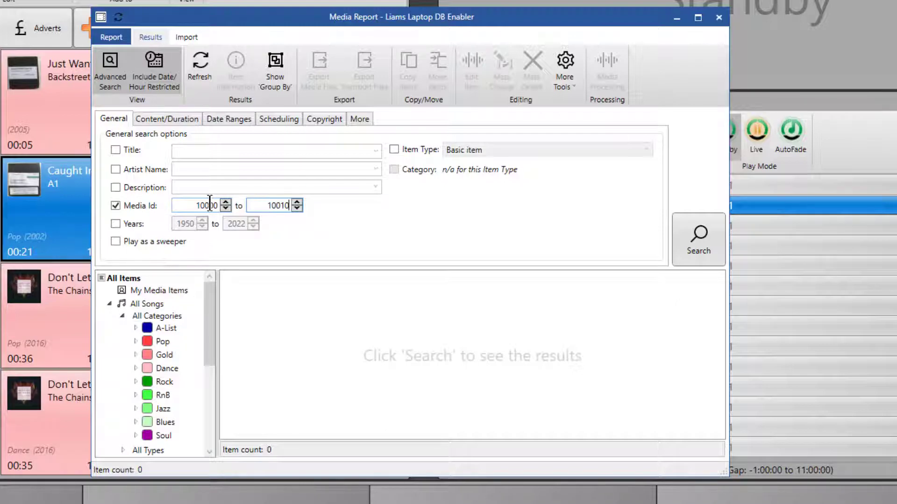
{"action": "key", "text": "Return"}
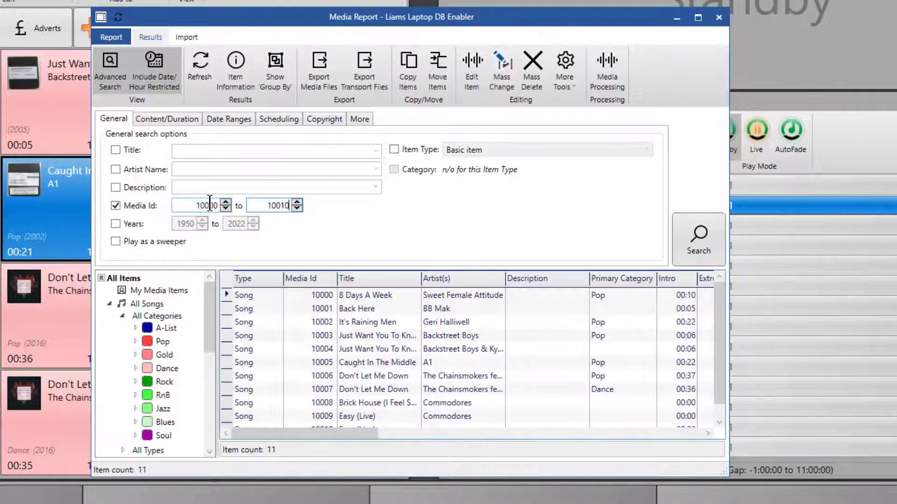
{"action": "scroll", "coordinate": [419, 367], "scroll_direction": "down", "scroll_amount": 1}
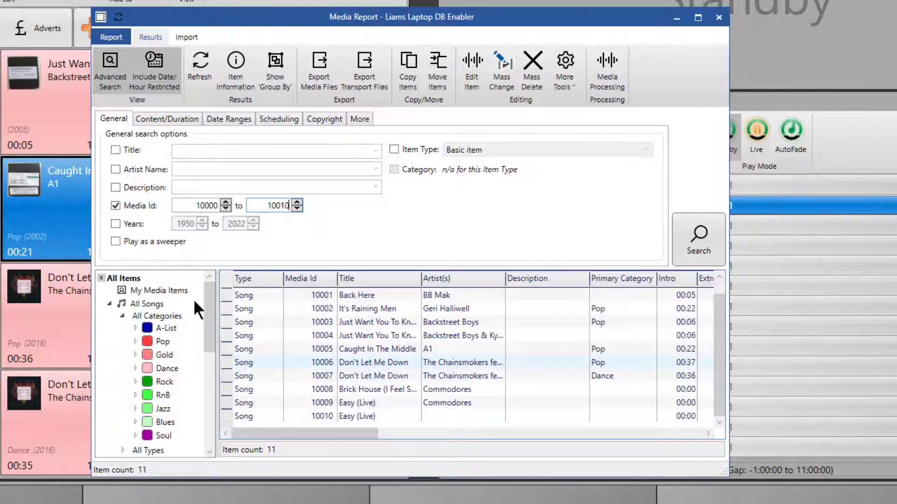
- Open a mass change for all songs in the report and look through its restrictions, notes, rights and other settings
{"action": "left_click", "coordinate": [361, 335]}
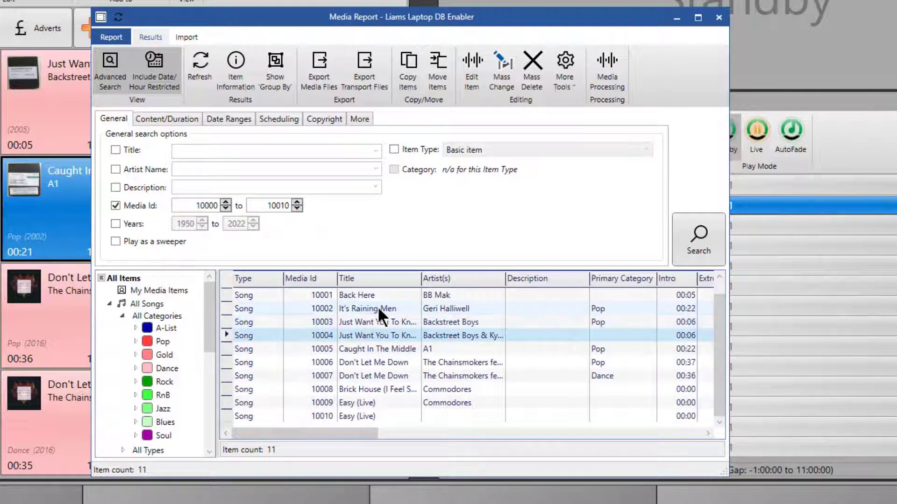
{"action": "left_click", "coordinate": [375, 321]}
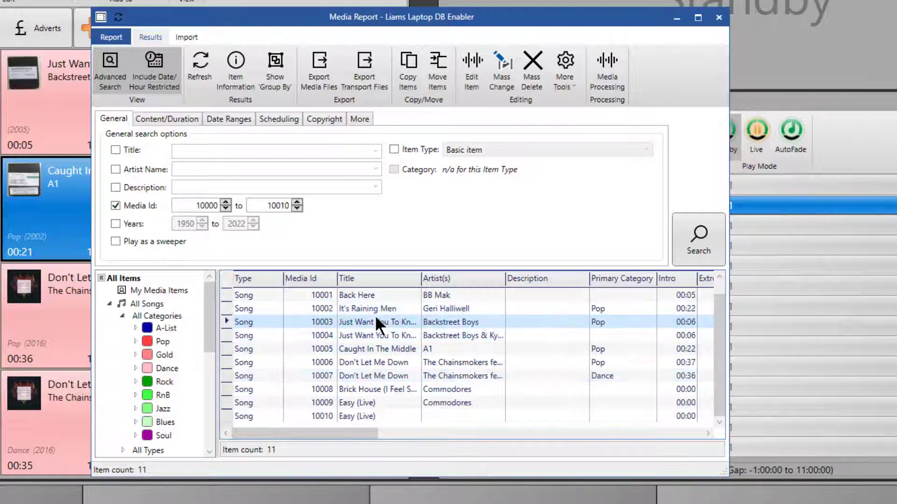
{"action": "key", "text": "ctrl+a"}
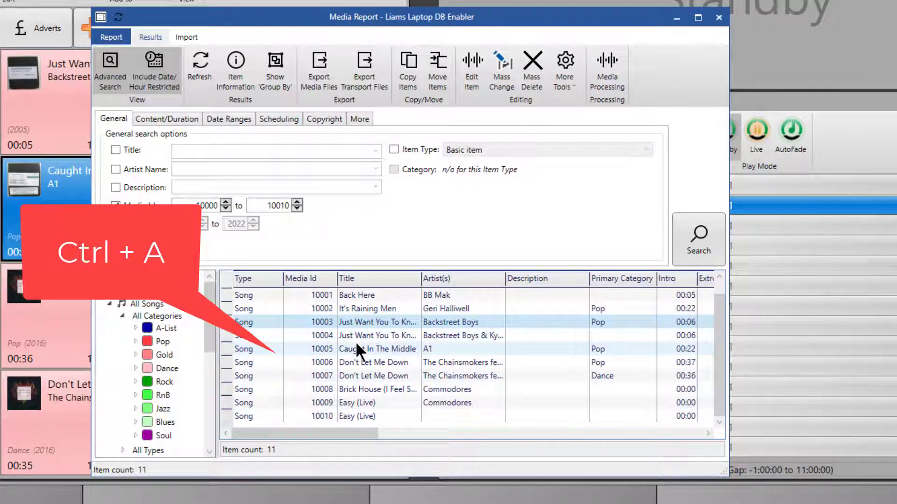
{"action": "key", "text": "ctrl+a"}
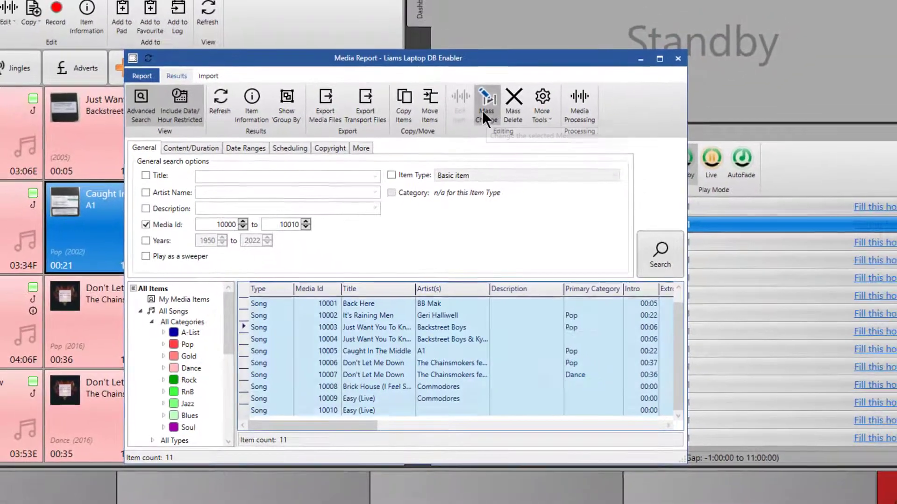
{"action": "left_click", "coordinate": [502, 74]}
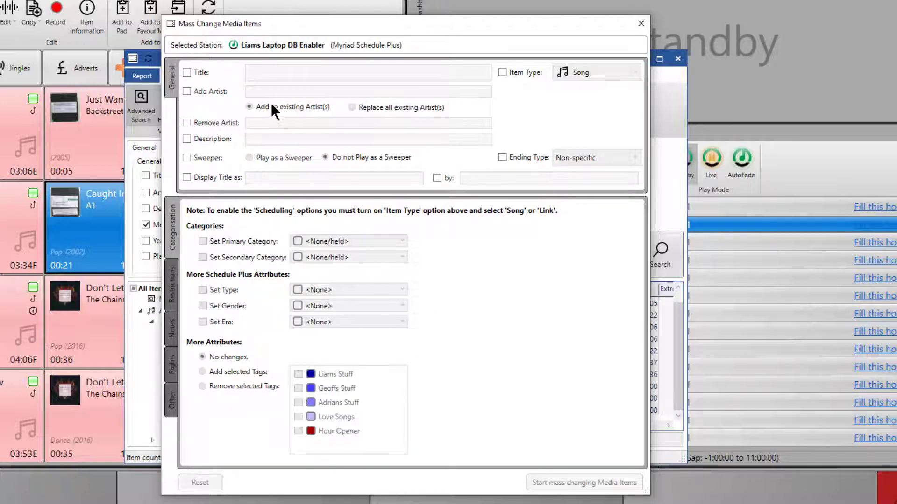
{"action": "left_click", "coordinate": [171, 289]}
{"action": "left_click", "coordinate": [172, 329]}
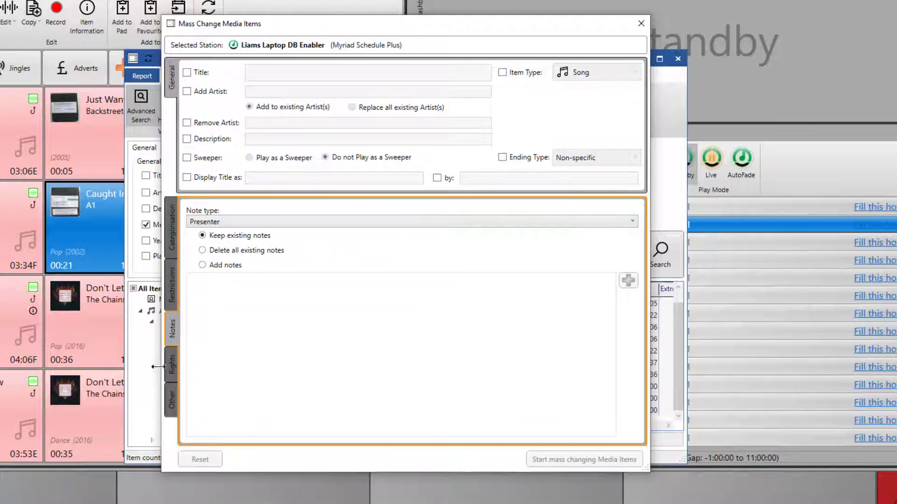
{"action": "left_click", "coordinate": [173, 362]}
{"action": "left_click", "coordinate": [174, 399]}
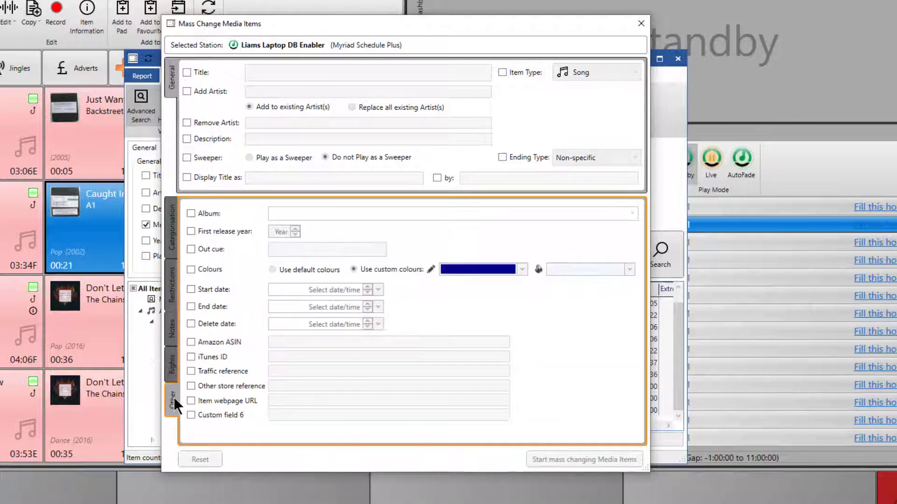
{"action": "left_click", "coordinate": [176, 209]}
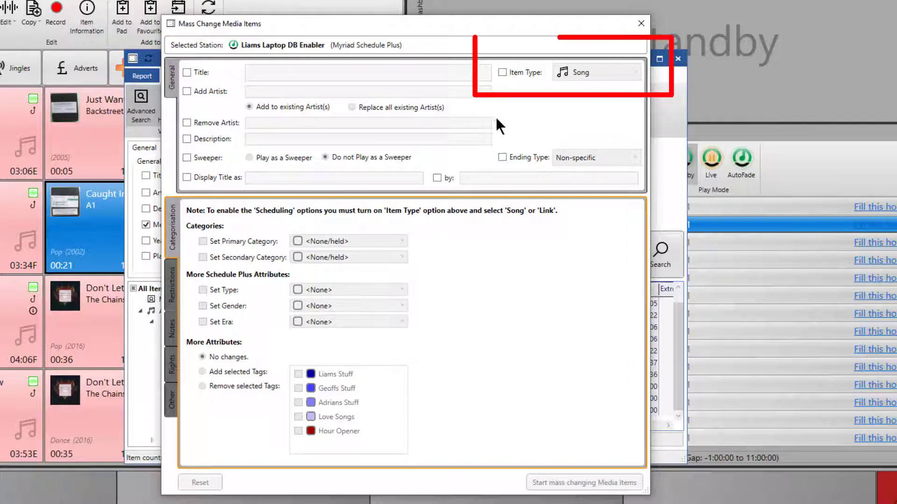
- Enable item type Song in the mass change, with primary category Rock and secondary category A-List
{"action": "left_click", "coordinate": [510, 73]}
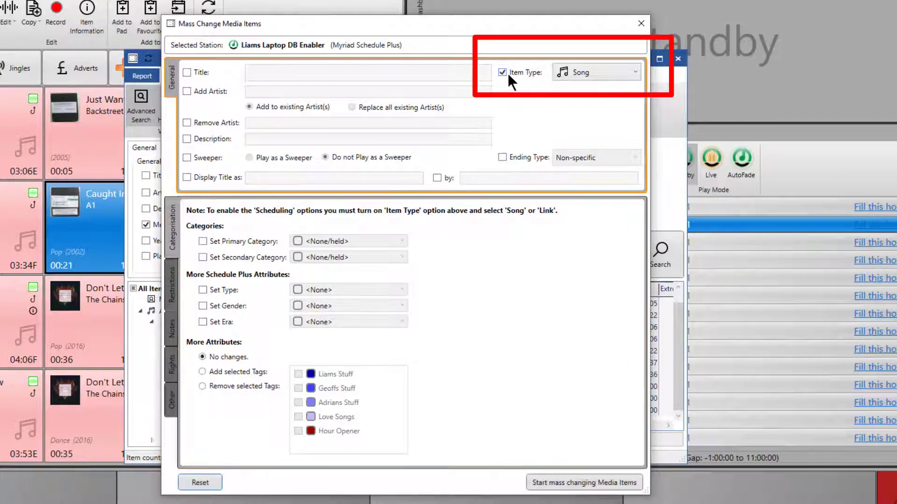
{"action": "left_click", "coordinate": [598, 76]}
{"action": "left_click", "coordinate": [568, 139]}
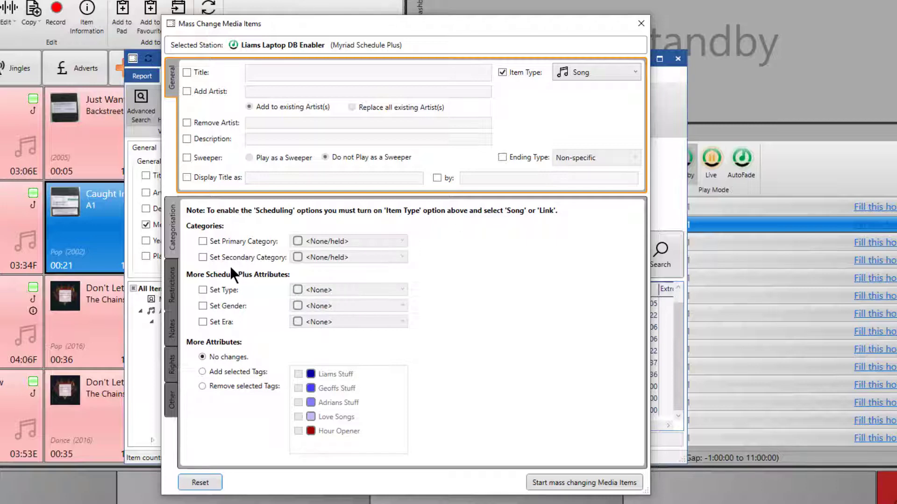
{"action": "left_click", "coordinate": [226, 241]}
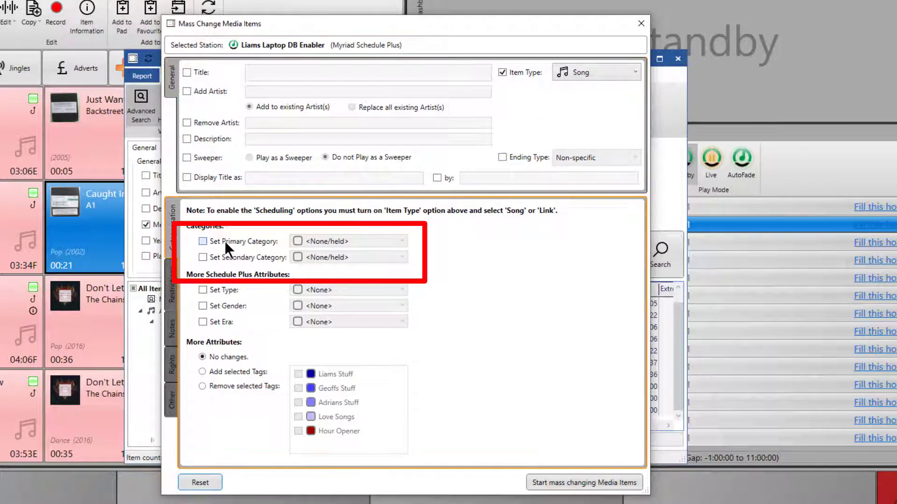
{"action": "left_click", "coordinate": [337, 242]}
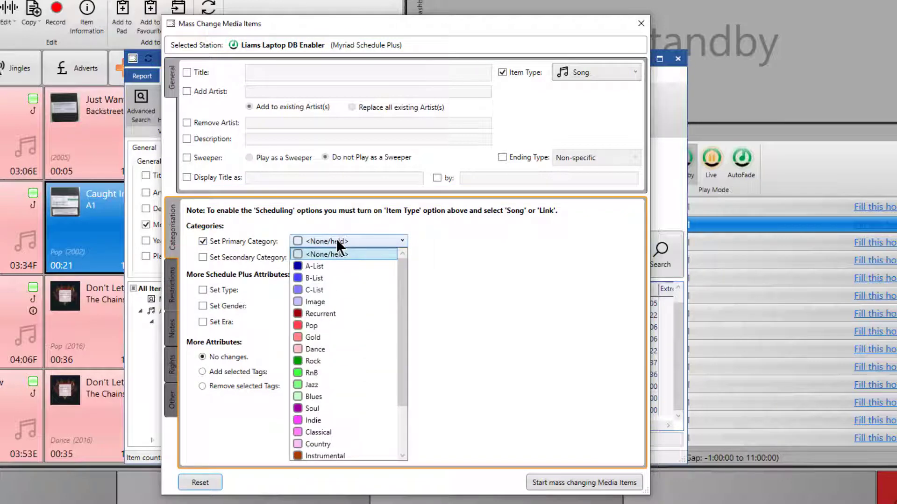
{"action": "left_click", "coordinate": [330, 360]}
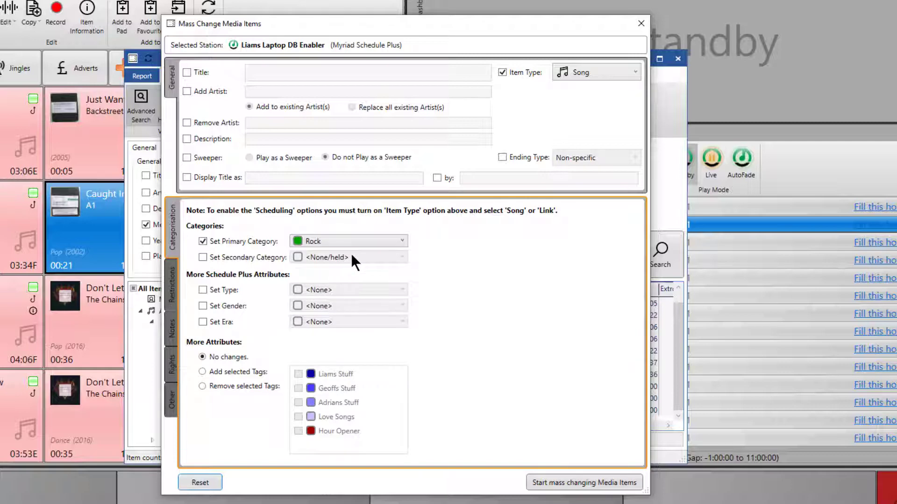
{"action": "left_click", "coordinate": [248, 255]}
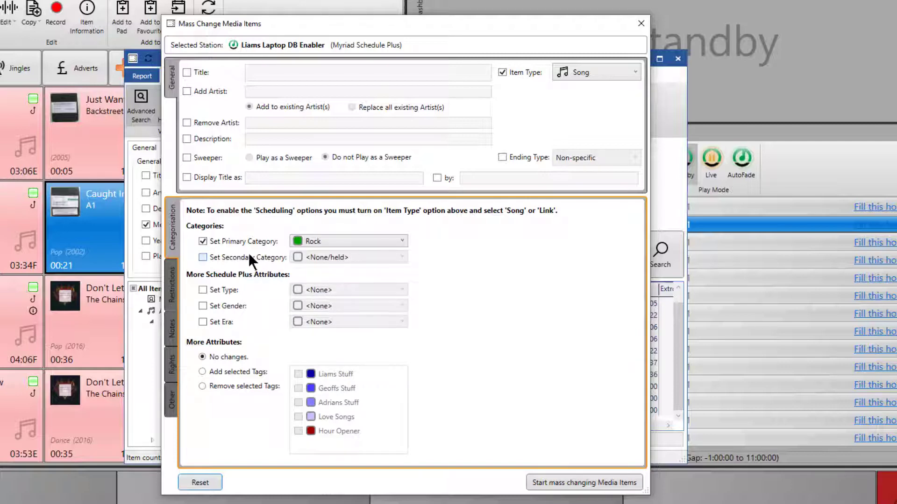
{"action": "left_click", "coordinate": [326, 257]}
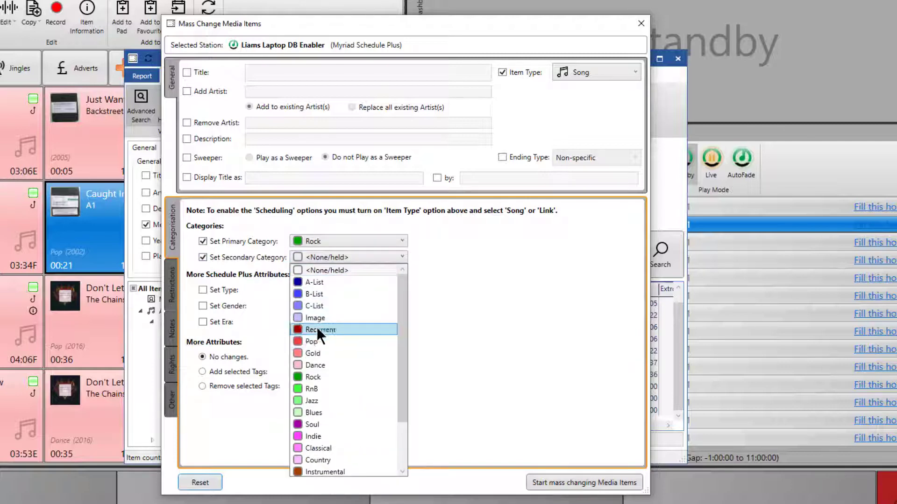
{"action": "left_click", "coordinate": [310, 284]}
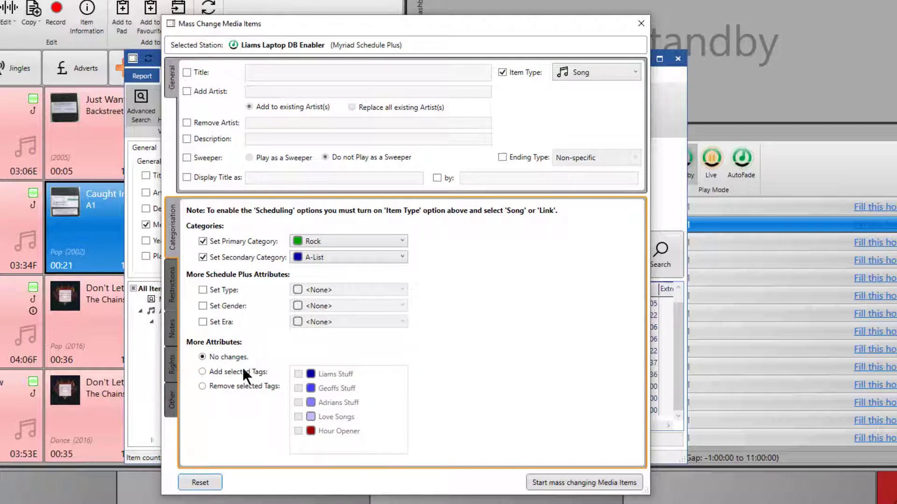
- Add the Love Songs tag to the mass change and apply the changes to all selected media items
{"action": "left_click", "coordinate": [224, 372]}
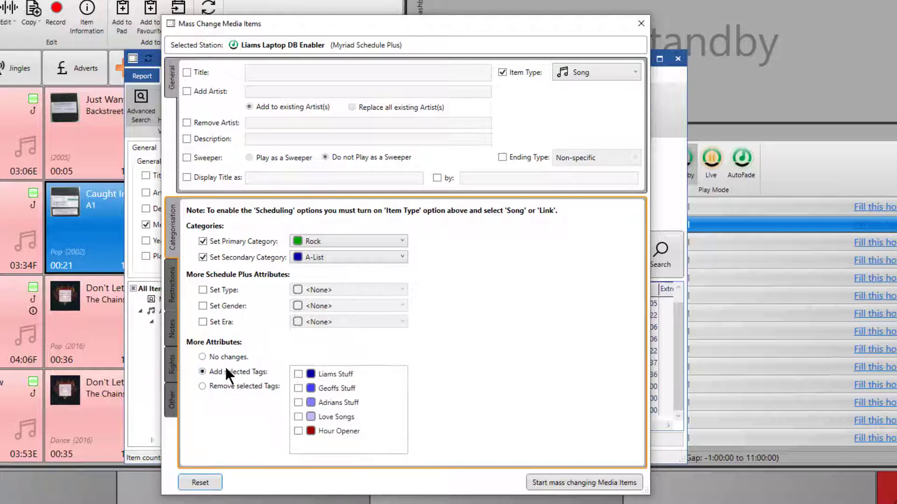
{"action": "left_click", "coordinate": [298, 417]}
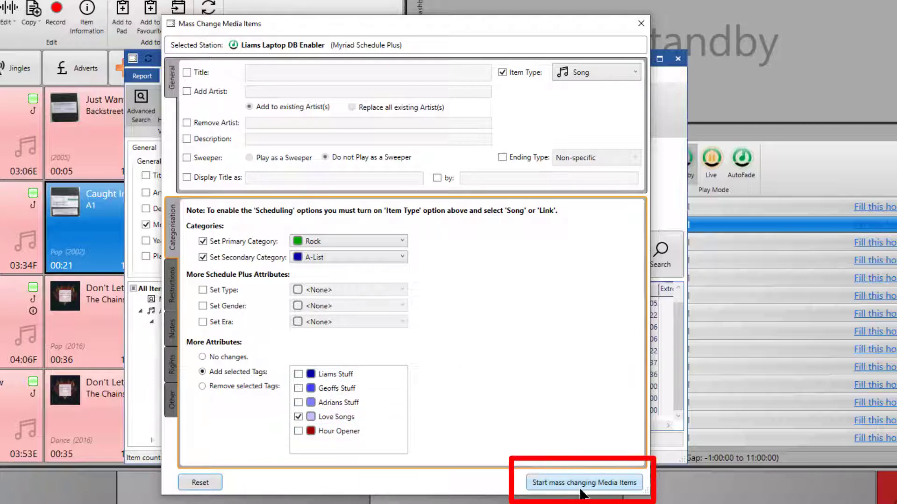
{"action": "left_click", "coordinate": [557, 484]}
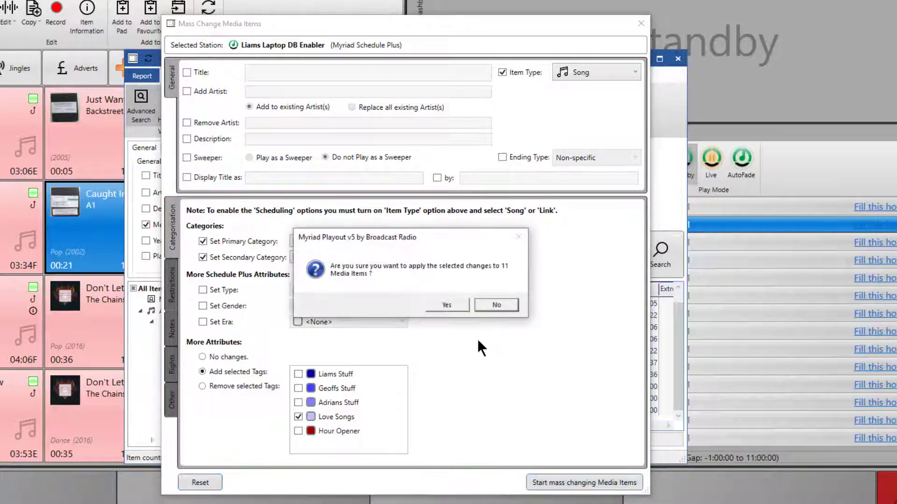
{"action": "left_click", "coordinate": [445, 305]}
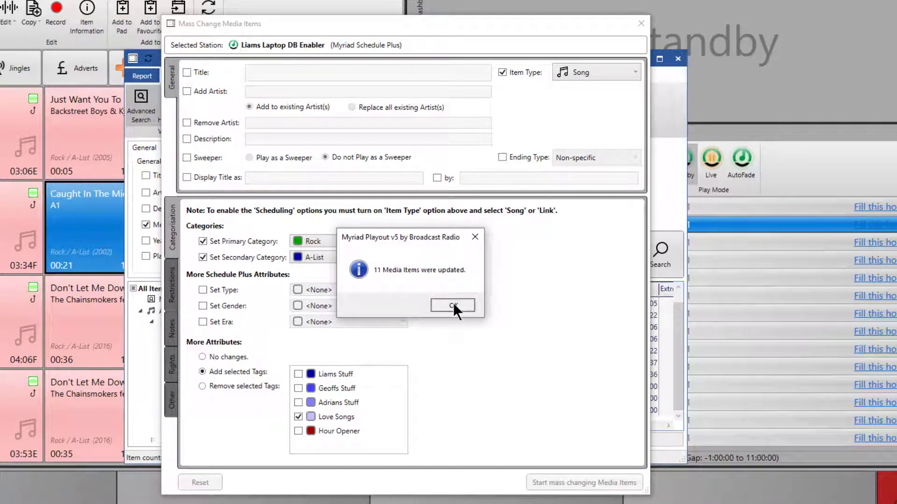
{"action": "left_click", "coordinate": [453, 304]}
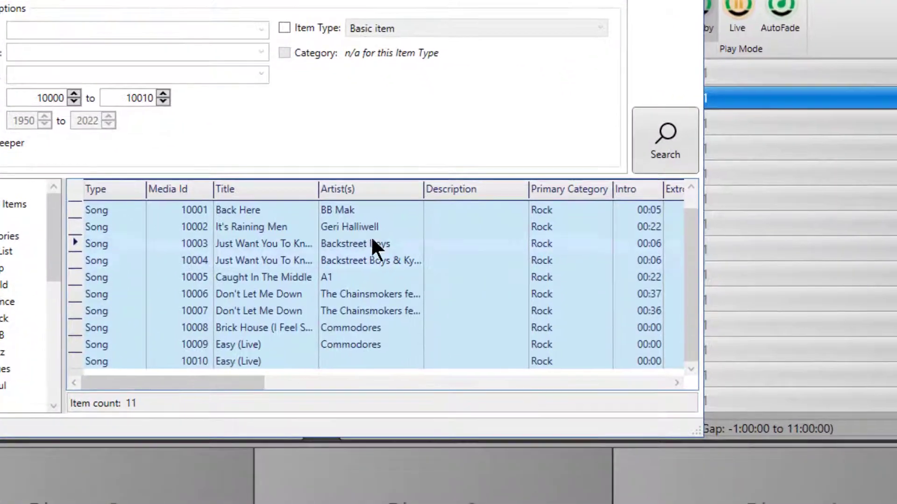
- Examine the further columns of the mass-changed songs in the Media Report results
{"action": "mouse_move", "coordinate": [233, 380]}
{"action": "left_mouse_down"}
{"action": "mouse_move", "coordinate": [401, 398]}
{"action": "mouse_move", "coordinate": [474, 373]}
{"action": "left_mouse_up"}
{"action": "left_click_drag", "start_coordinate": [392, 385], "coordinate": [502, 374]}
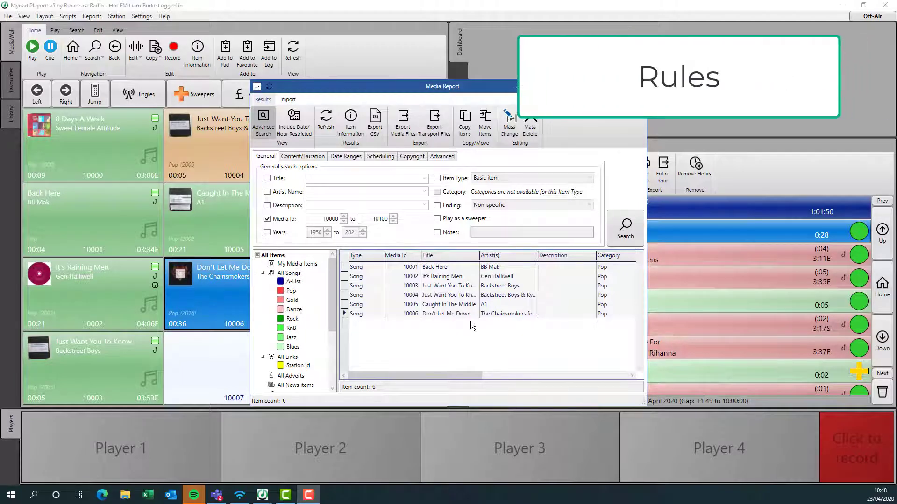
{"action": "key", "text": "ctrl+a"}
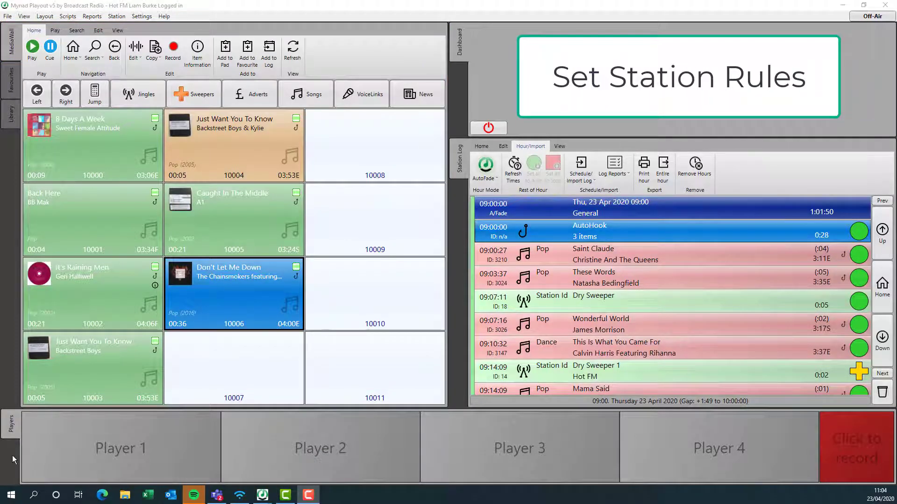
- Open the Hot FM station's settings from the database settings and view its Scheduler rules
{"action": "left_click", "coordinate": [142, 19]}
{"action": "mouse_move", "coordinate": [162, 65]}
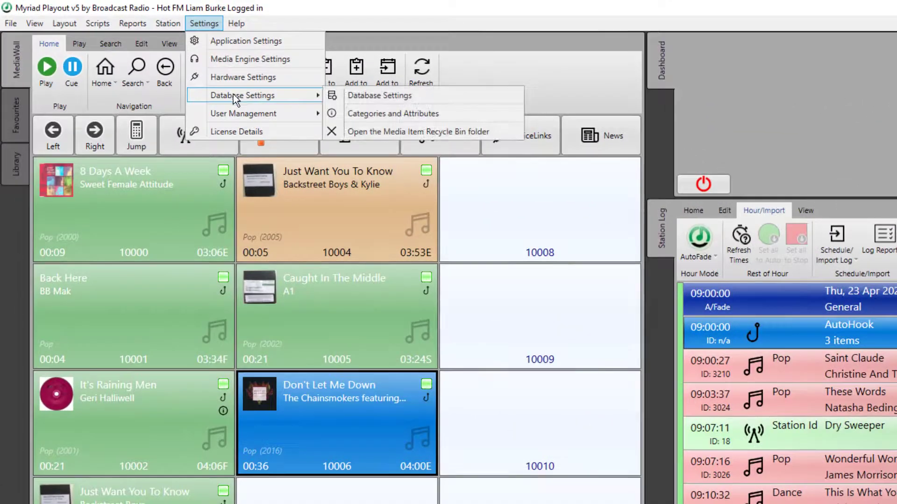
{"action": "left_click", "coordinate": [411, 94]}
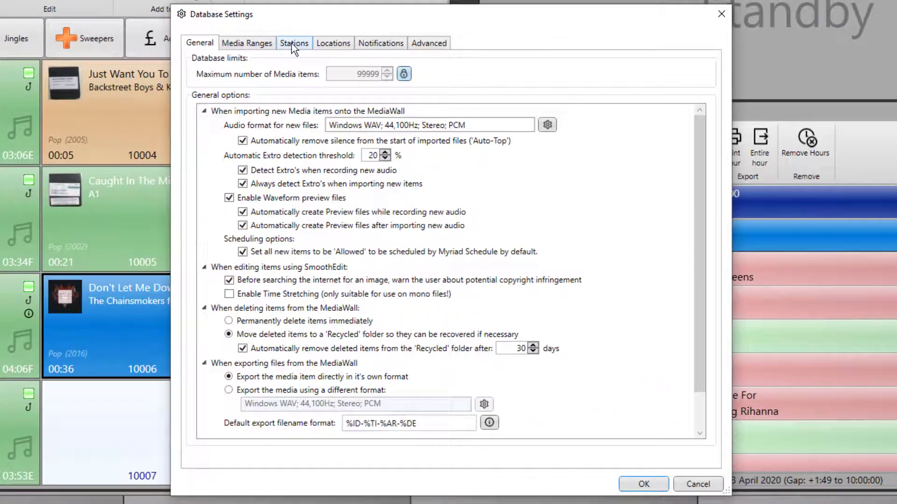
{"action": "left_click", "coordinate": [291, 43]}
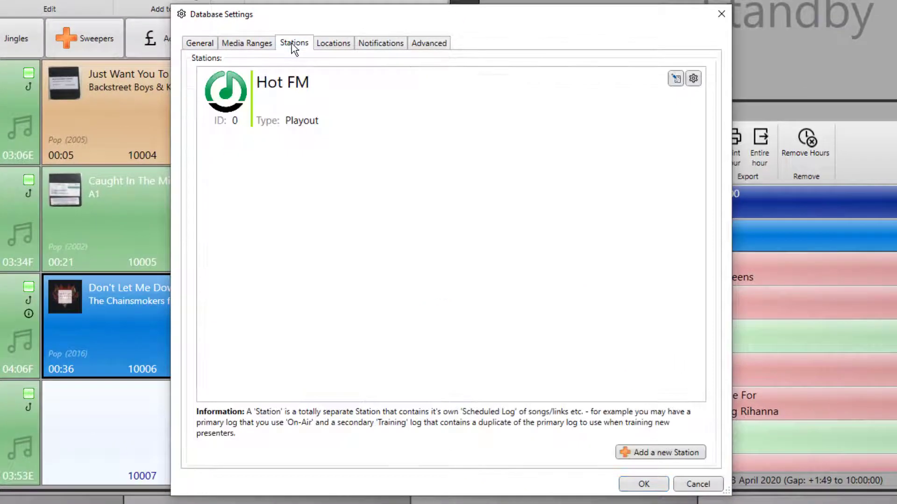
{"action": "left_click", "coordinate": [351, 102]}
{"action": "double_click", "coordinate": [351, 102]}
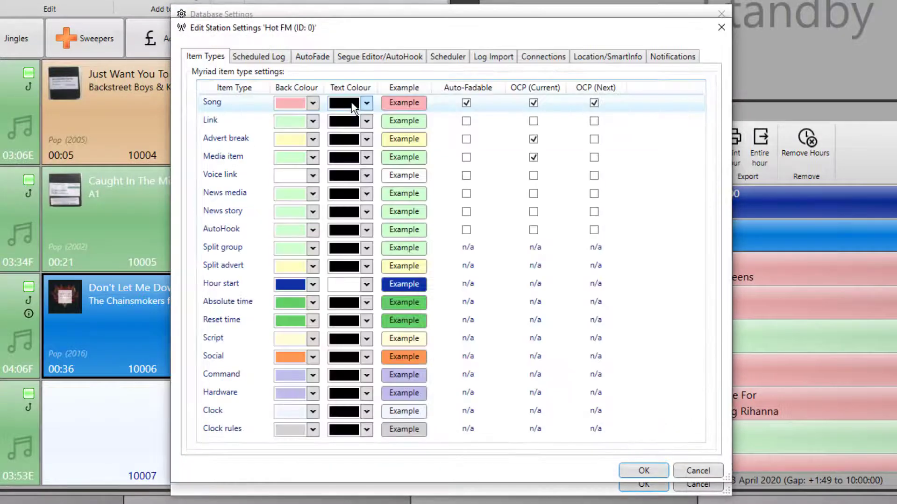
{"action": "left_click", "coordinate": [460, 55]}
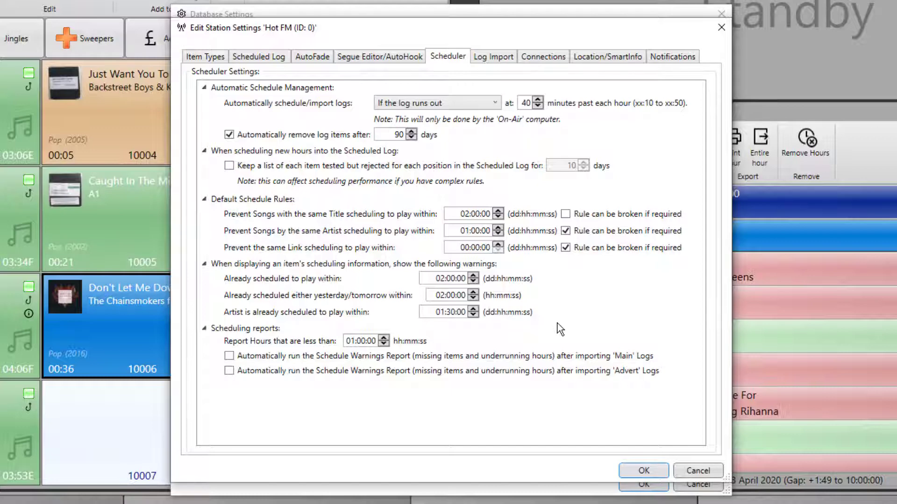
- Allow the station's same-title separation rule to be broken if required and save the station and database settings
{"action": "left_click", "coordinate": [564, 214]}
{"action": "left_click", "coordinate": [638, 471]}
{"action": "left_click", "coordinate": [639, 483]}
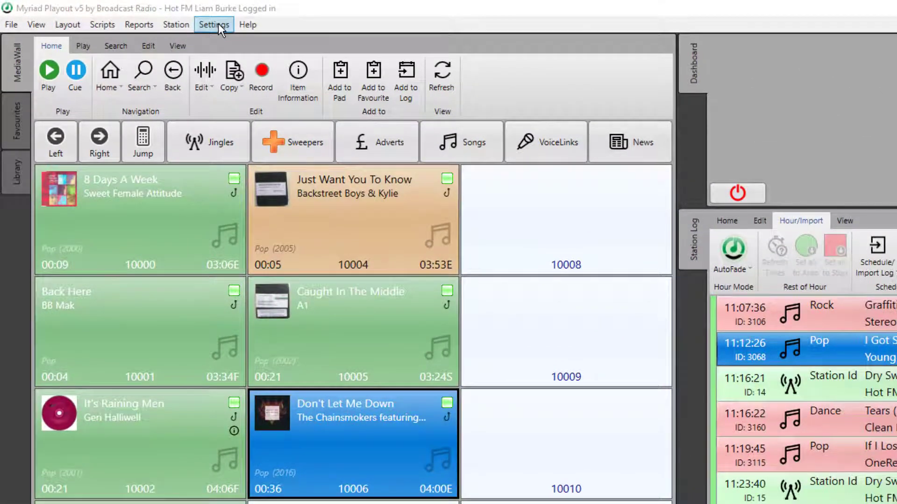
- Give the Pop song category its own specific scheduling rules with a same-title separation of 4 hours, and save the categories
{"action": "left_click", "coordinate": [218, 25]}
{"action": "mouse_move", "coordinate": [279, 100]}
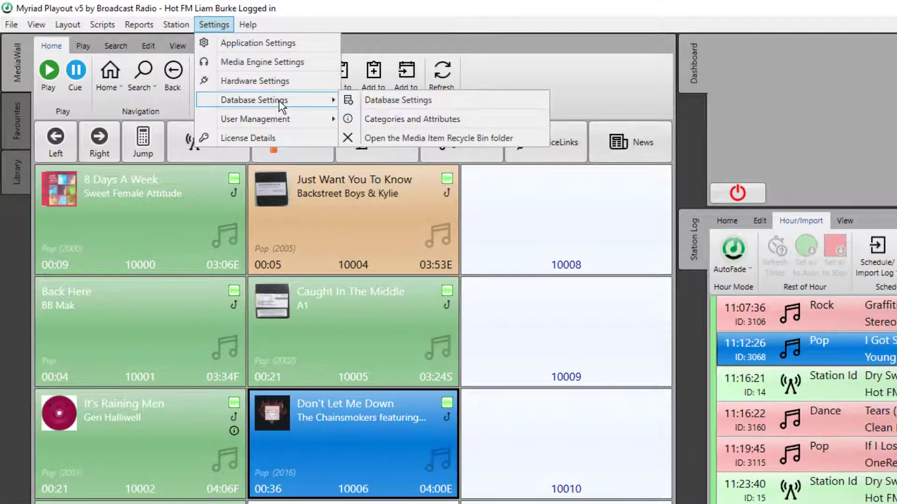
{"action": "left_click", "coordinate": [462, 124]}
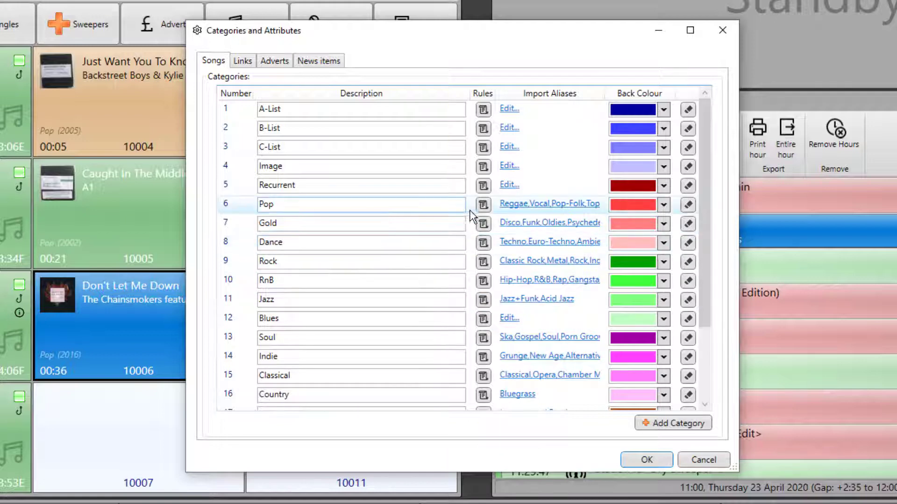
{"action": "left_click", "coordinate": [483, 206]}
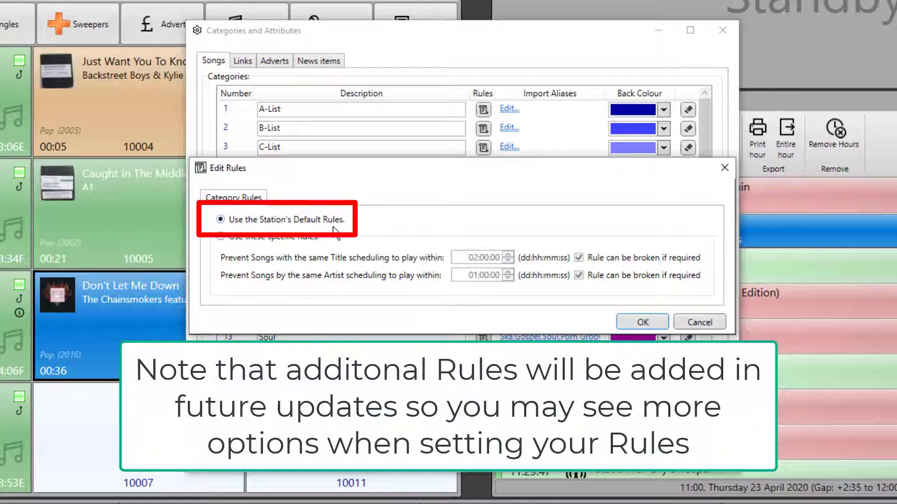
{"action": "left_click", "coordinate": [221, 236]}
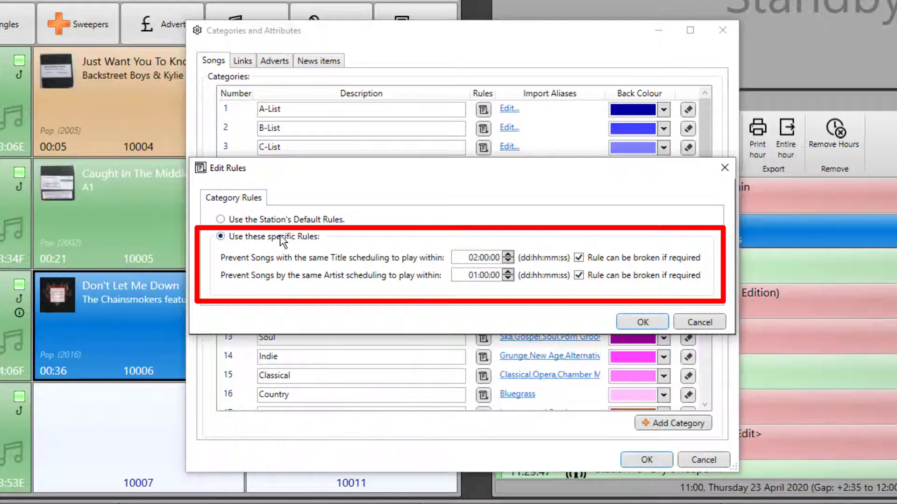
{"action": "double_click", "coordinate": [474, 257]}
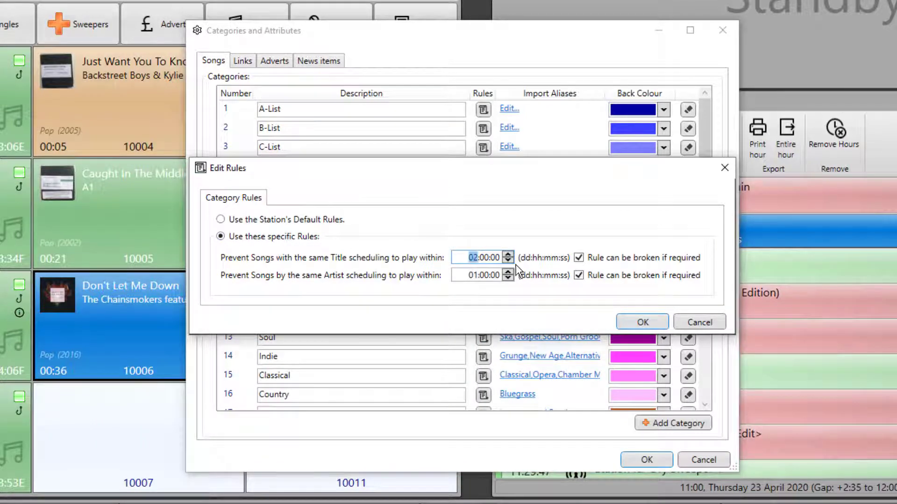
{"action": "type", "text": "4"}
{"action": "left_click", "coordinate": [629, 325]}
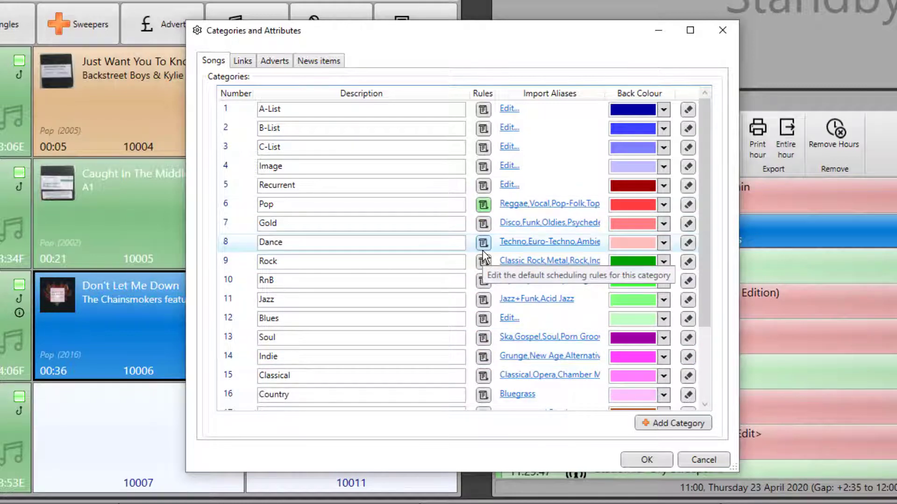
{"action": "left_click", "coordinate": [638, 458]}
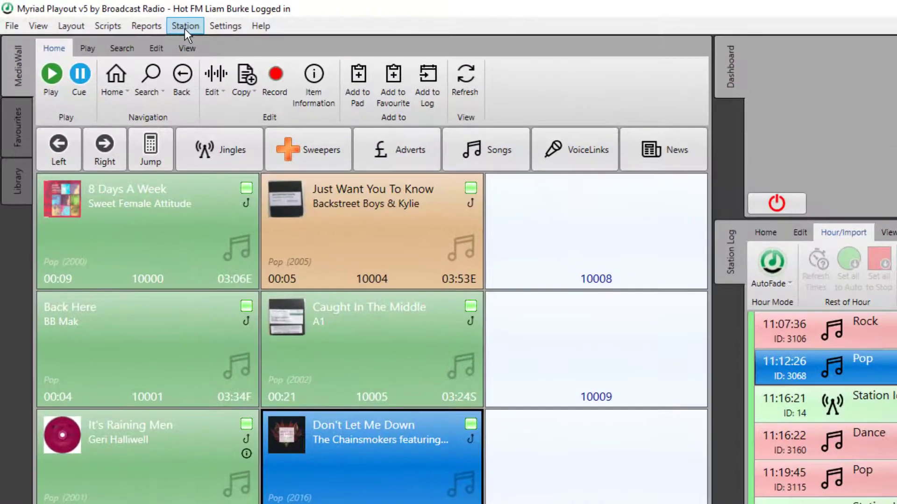
- Open the Pop clock for editing from the station's Myriad Schedule clocks
{"action": "left_click", "coordinate": [184, 29]}
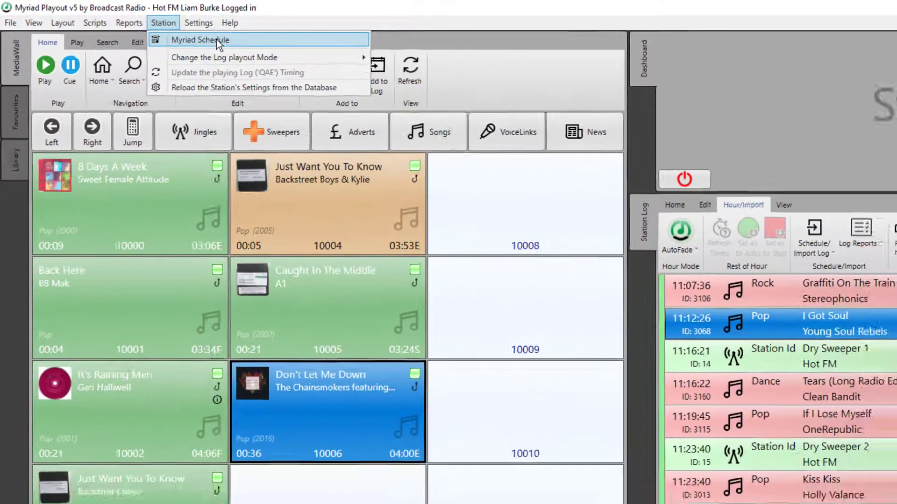
{"action": "left_click", "coordinate": [245, 44]}
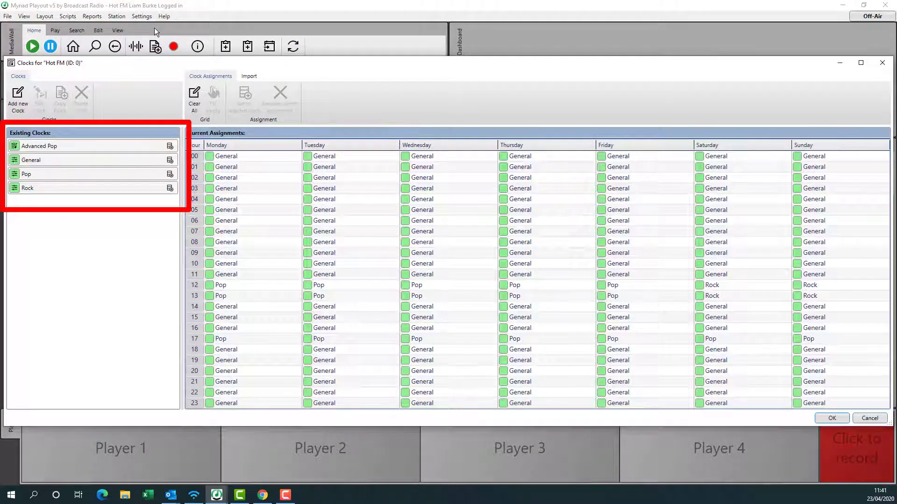
{"action": "double_click", "coordinate": [92, 175]}
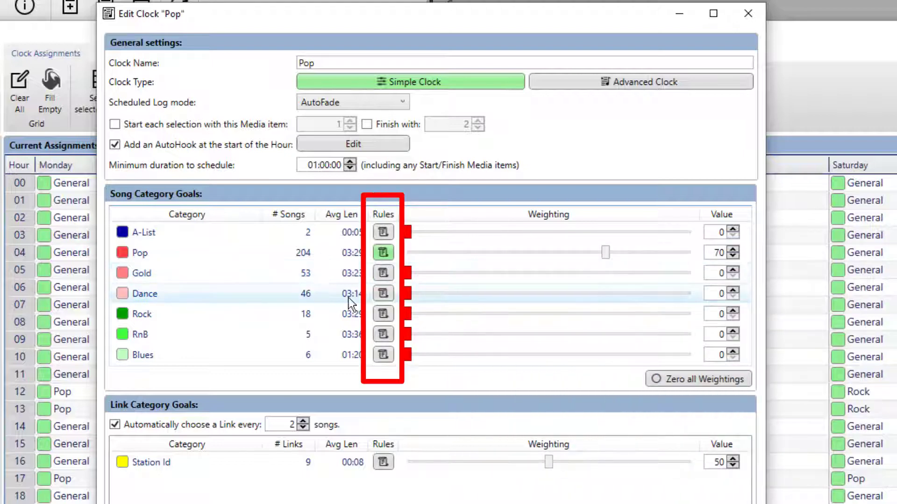
- Give the Dance category in the Pop clock specific rules with a same-title separation of 01:00:00, and save the clock and the clock assignments
{"action": "left_click", "coordinate": [382, 293]}
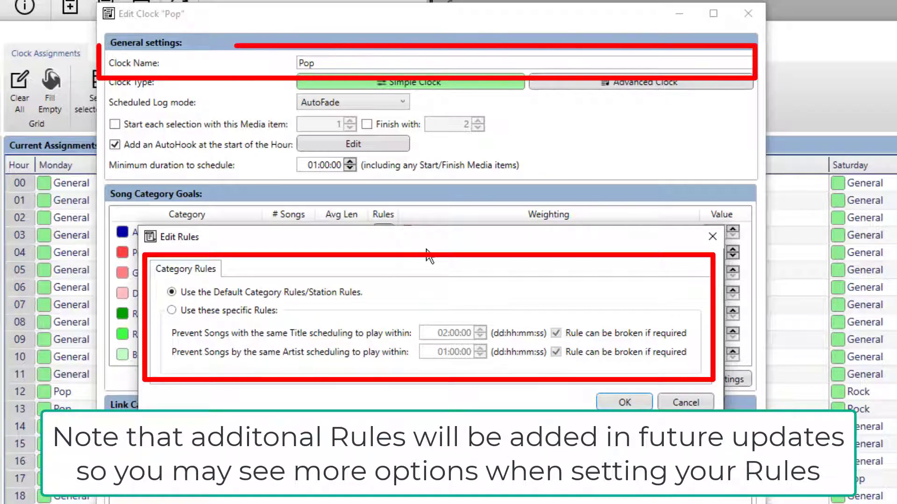
{"action": "left_click", "coordinate": [242, 311]}
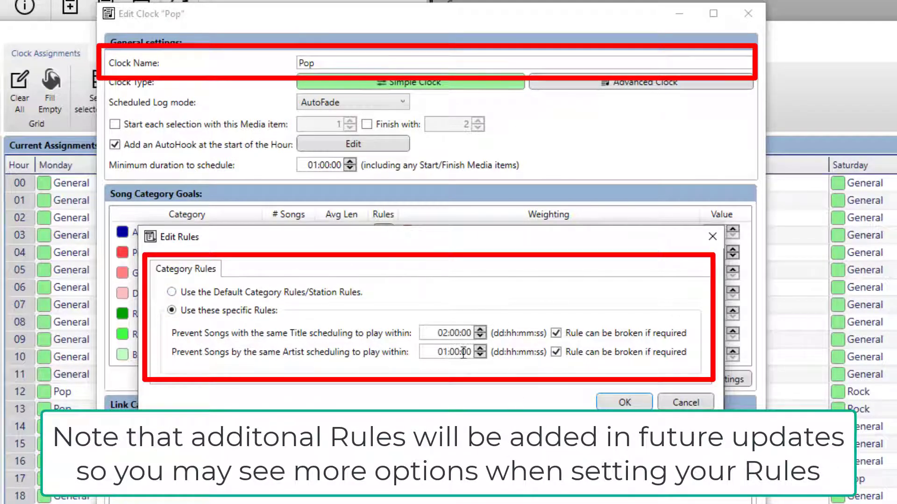
{"action": "left_click", "coordinate": [441, 334]}
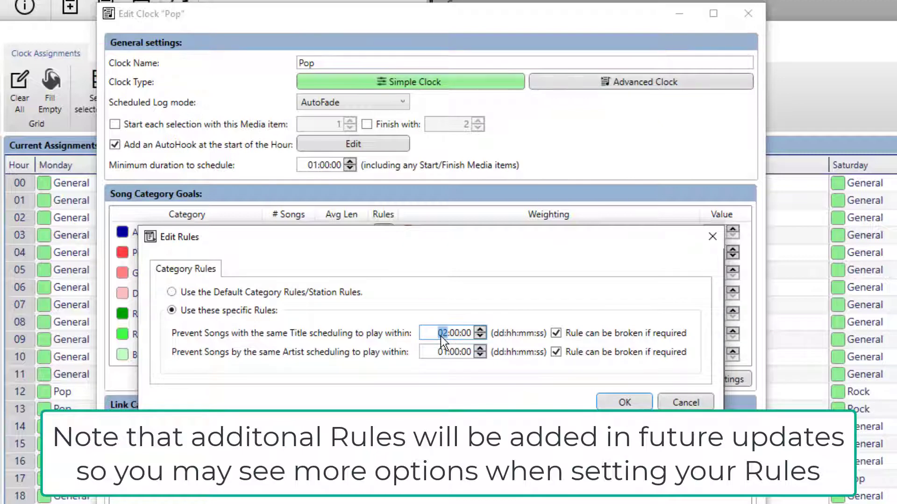
{"action": "type", "text": "01"}
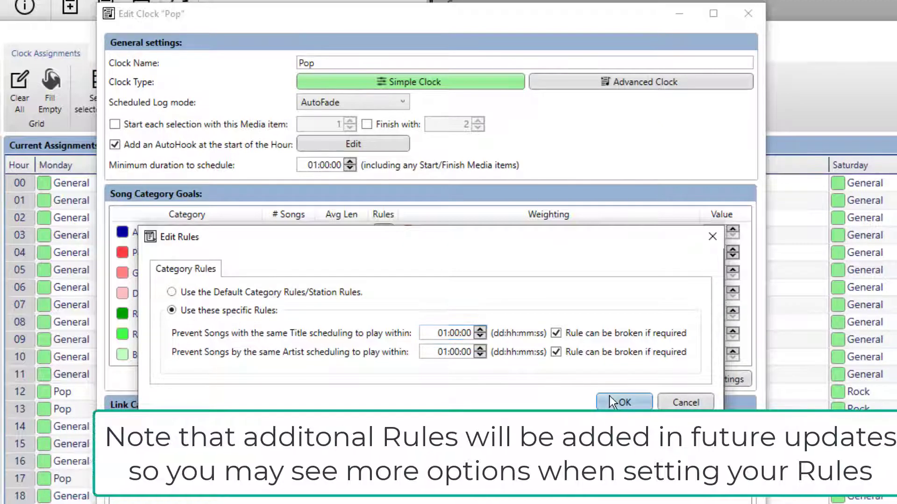
{"action": "left_click", "coordinate": [624, 402]}
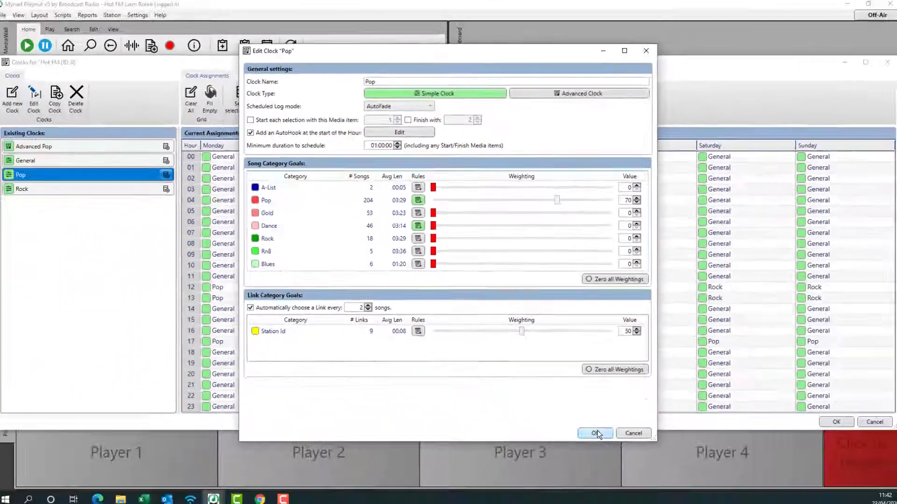
{"action": "left_click", "coordinate": [591, 425]}
{"action": "left_click", "coordinate": [820, 423]}
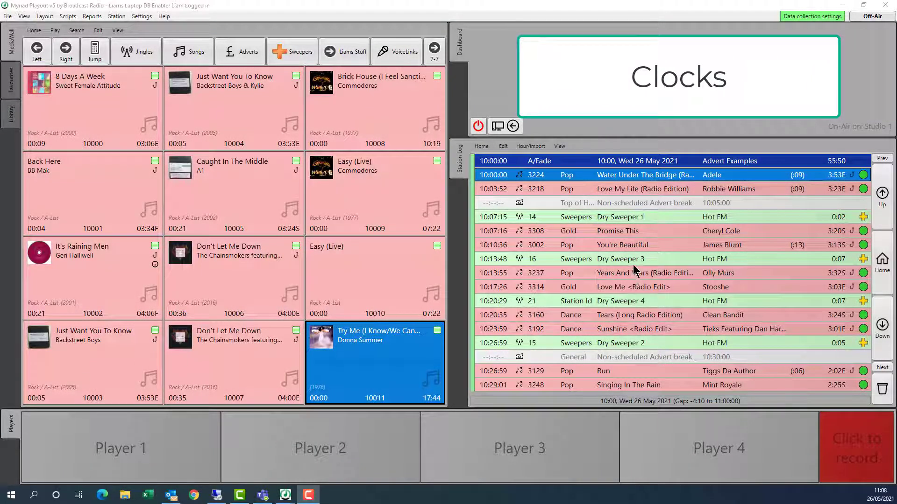
- Show the next hour, 11:00, in the station log
{"action": "scroll", "coordinate": [633, 265], "scroll_direction": "down", "scroll_amount": 4}
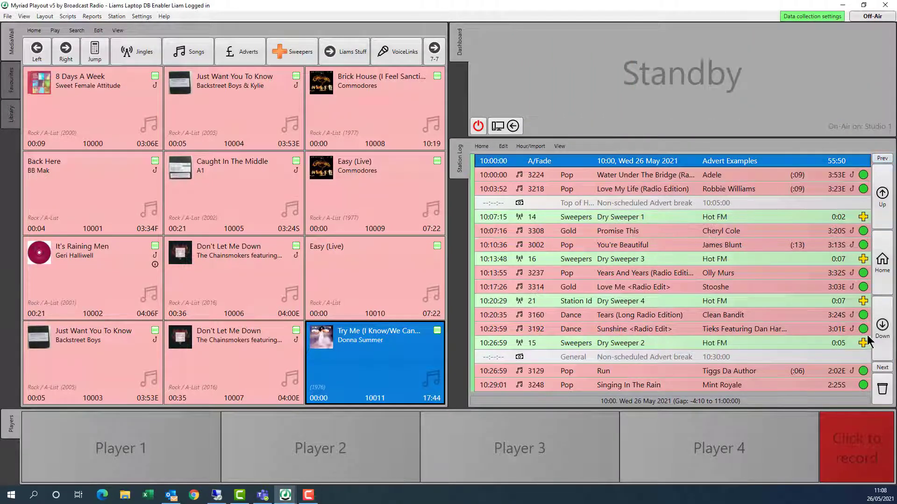
{"action": "left_click", "coordinate": [882, 368]}
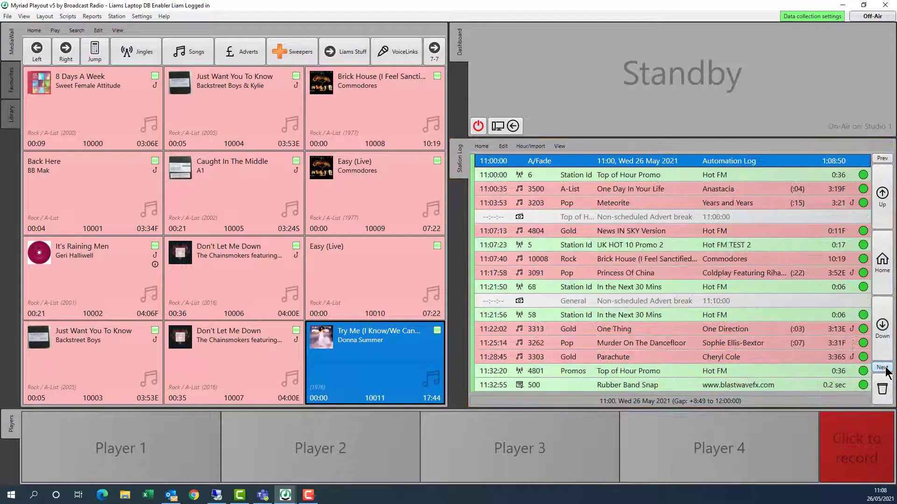
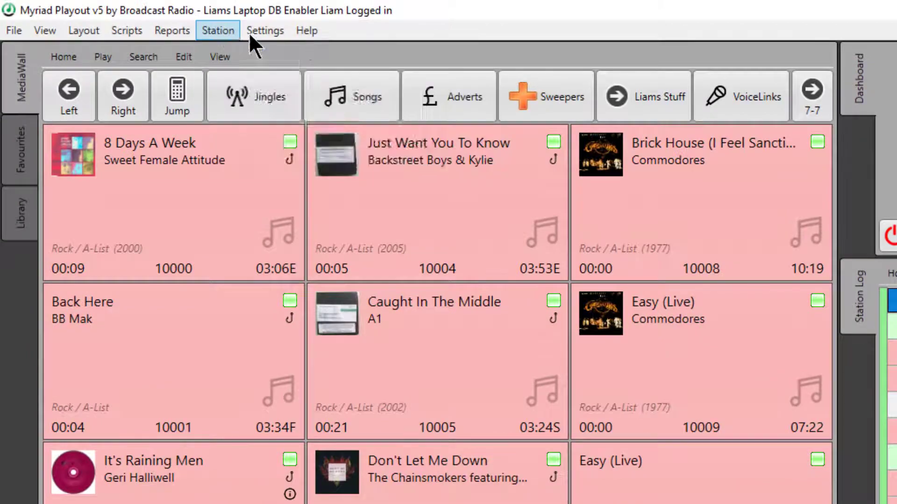
- Open the station's Myriad Schedule clocks, view the clock management options including those of Automation Log, and open the General clock
{"action": "left_click", "coordinate": [226, 41]}
{"action": "left_click", "coordinate": [225, 53]}
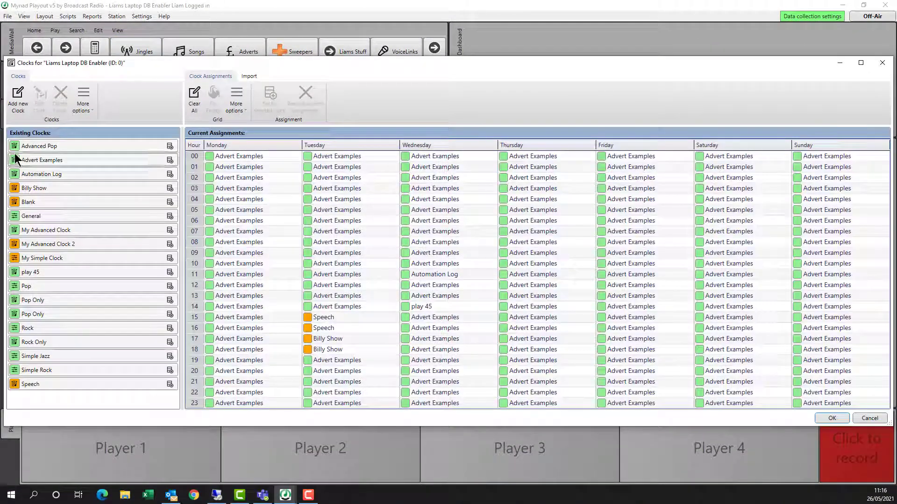
{"action": "left_click_drag", "start_coordinate": [7, 157], "coordinate": [126, 158]}
{"action": "left_click_drag", "start_coordinate": [397, 64], "coordinate": [350, 49]}
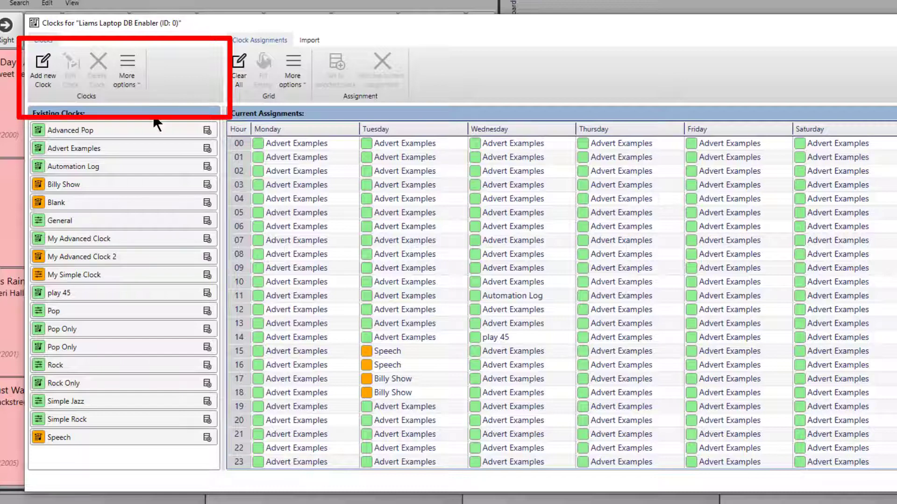
{"action": "left_click", "coordinate": [134, 84]}
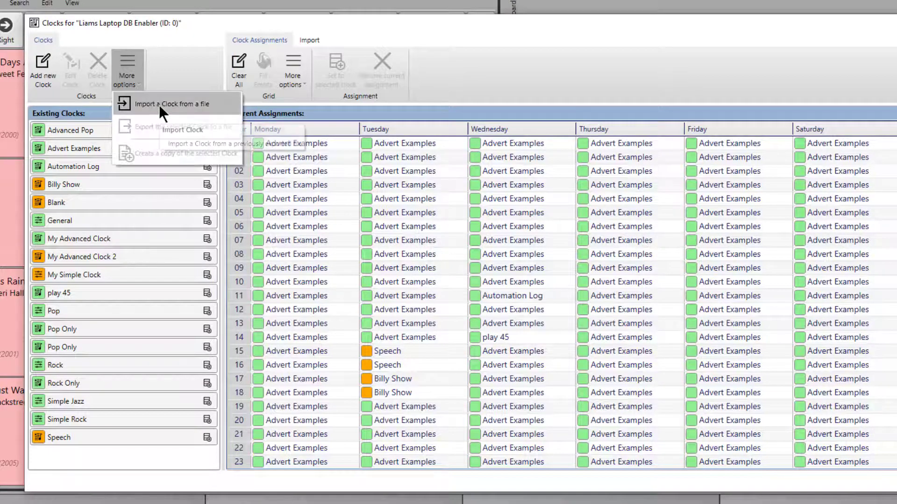
{"action": "left_click", "coordinate": [179, 66]}
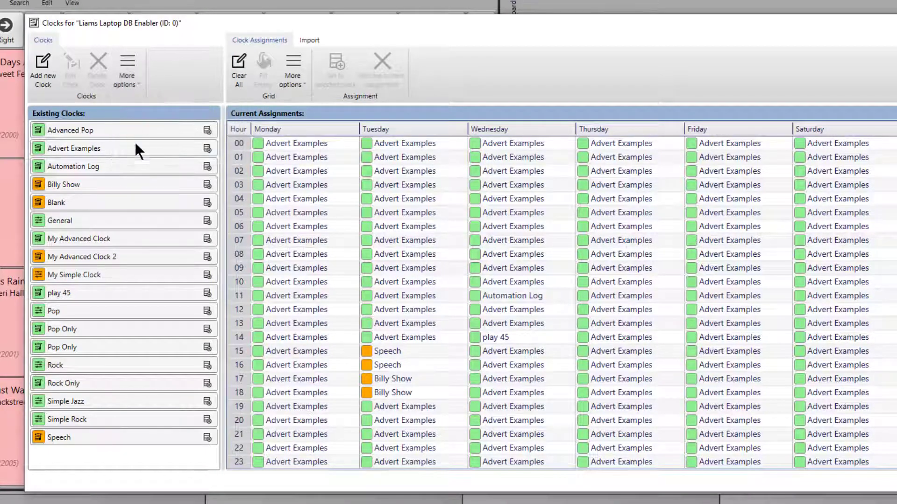
{"action": "right_click", "coordinate": [99, 171]}
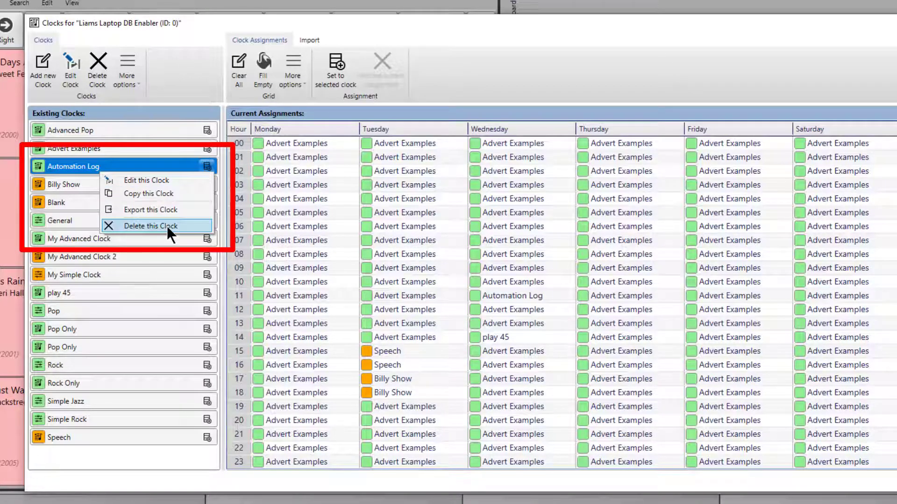
{"action": "left_click", "coordinate": [176, 87]}
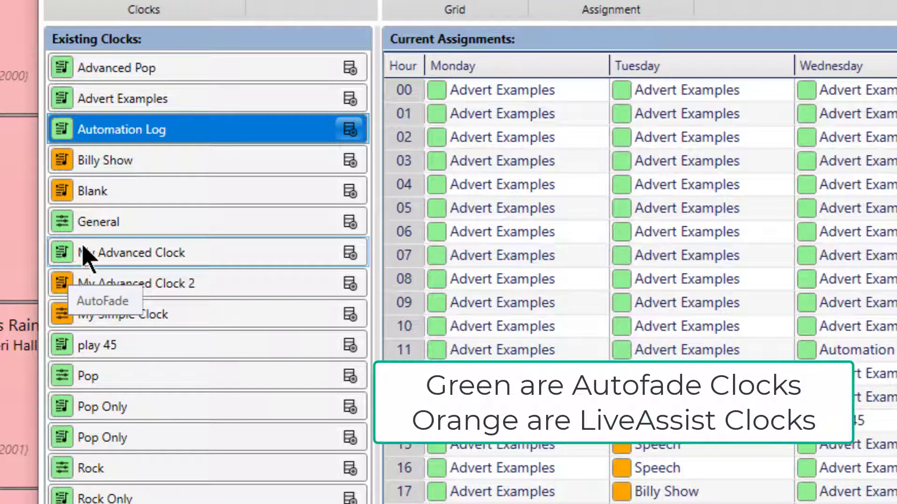
{"action": "double_click", "coordinate": [108, 224]}
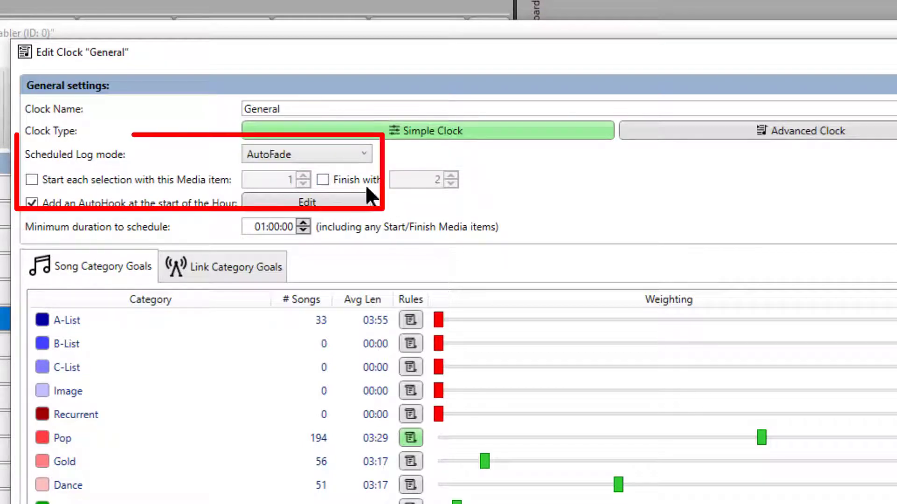
- Try the LiveAssist scheduled log mode for the General clock and return it to AutoFade
{"action": "left_click", "coordinate": [365, 154]}
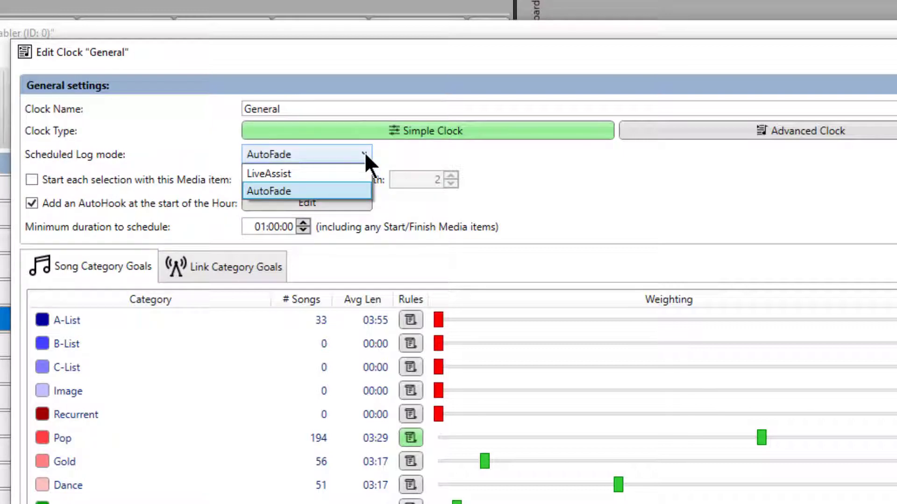
{"action": "left_click", "coordinate": [530, 182]}
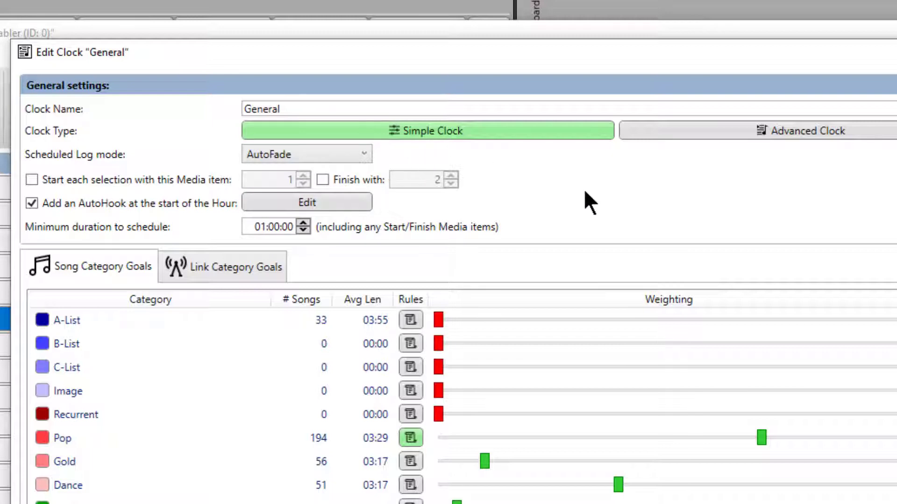
{"action": "left_click", "coordinate": [329, 160]}
{"action": "left_click", "coordinate": [352, 172]}
{"action": "left_click", "coordinate": [364, 156]}
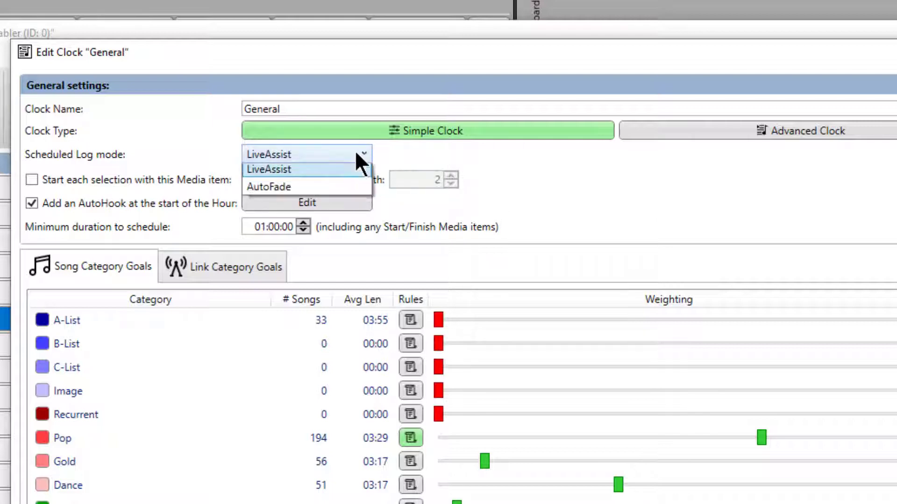
{"action": "left_click", "coordinate": [315, 189]}
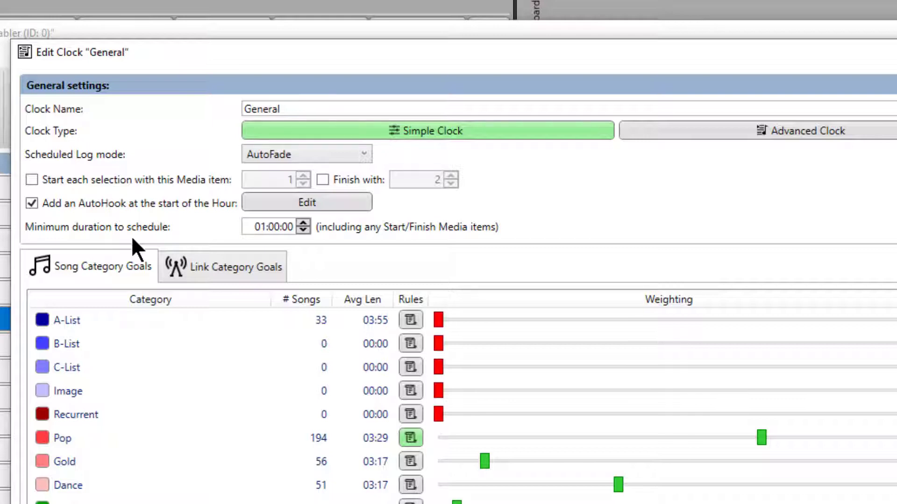
- Try starting each selection in the General clock with media item 10 and finishing with item 11, and disable both options again
{"action": "left_click", "coordinate": [32, 180]}
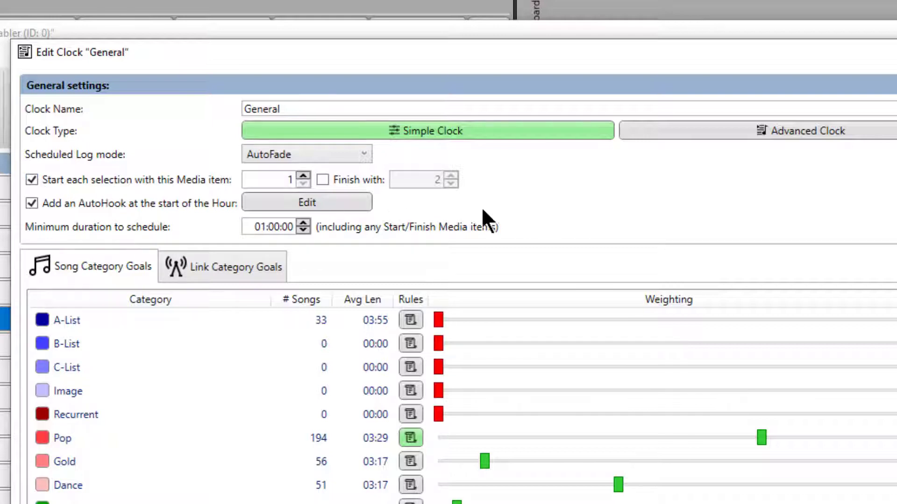
{"action": "double_click", "coordinate": [289, 179]}
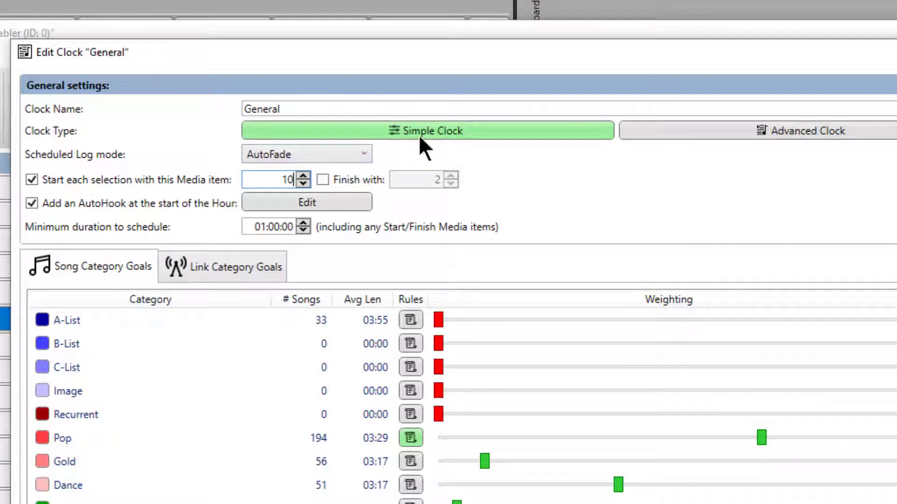
{"action": "left_click", "coordinate": [322, 179]}
{"action": "left_click", "coordinate": [419, 180]}
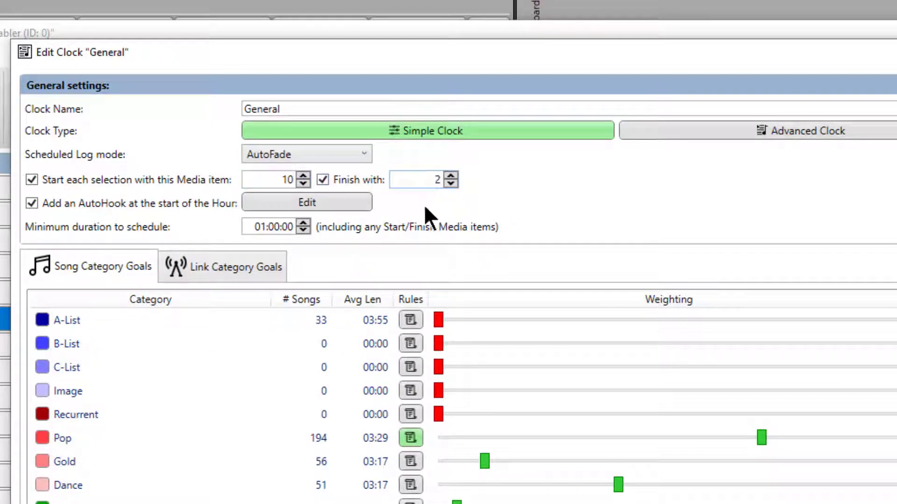
{"action": "double_click", "coordinate": [425, 178]}
{"action": "type", "text": "11"}
{"action": "left_click", "coordinate": [323, 180]}
{"action": "left_click", "coordinate": [32, 179]}
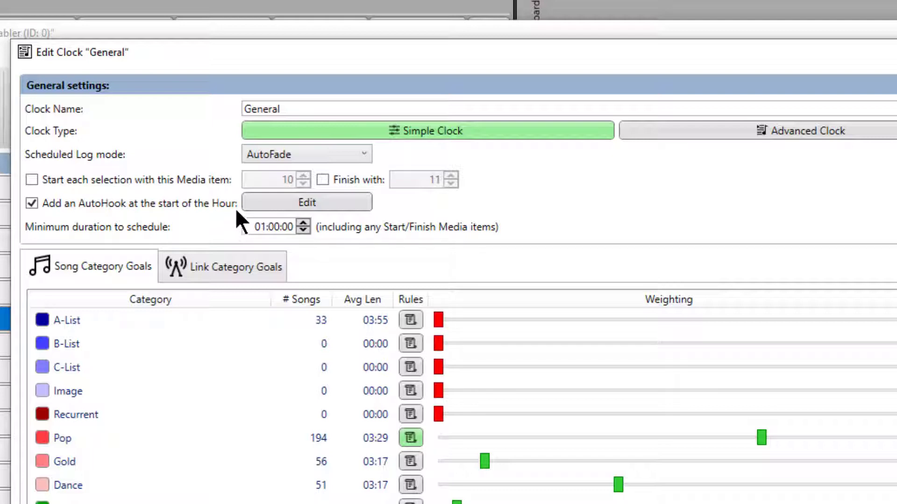
- Set the General clock's AutoHook to start with media item 1, separate hooks with item 2 and end with item 10
{"action": "left_click", "coordinate": [334, 211]}
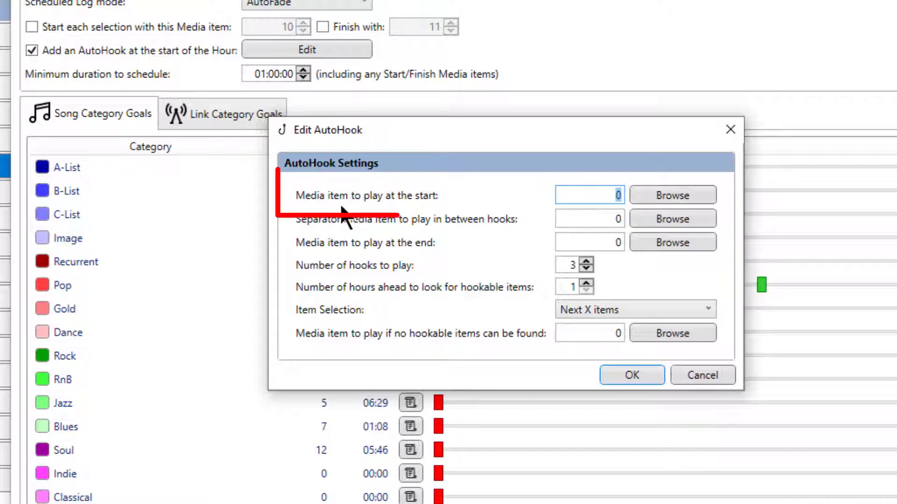
{"action": "left_click", "coordinate": [660, 194]}
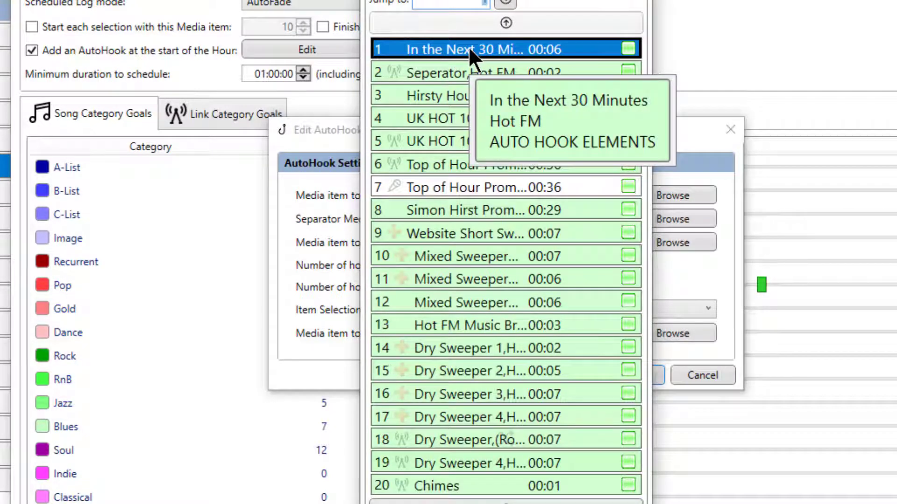
{"action": "double_click", "coordinate": [468, 46]}
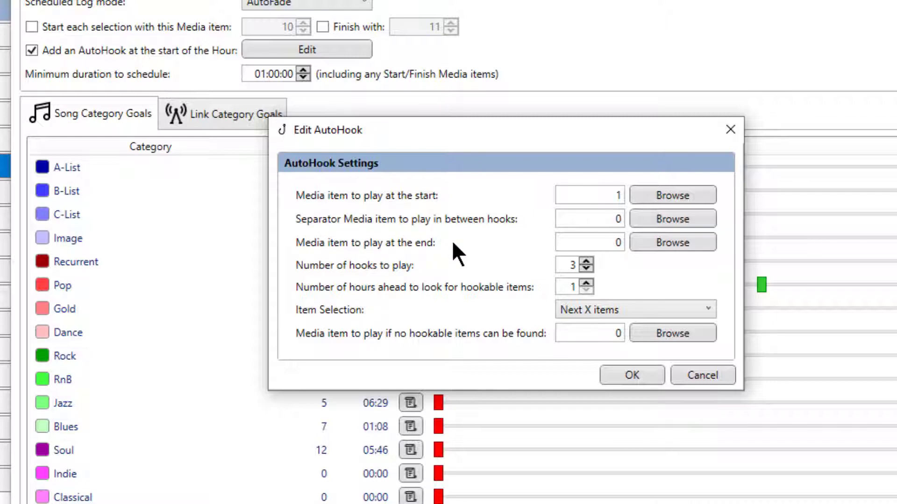
{"action": "left_click", "coordinate": [636, 218]}
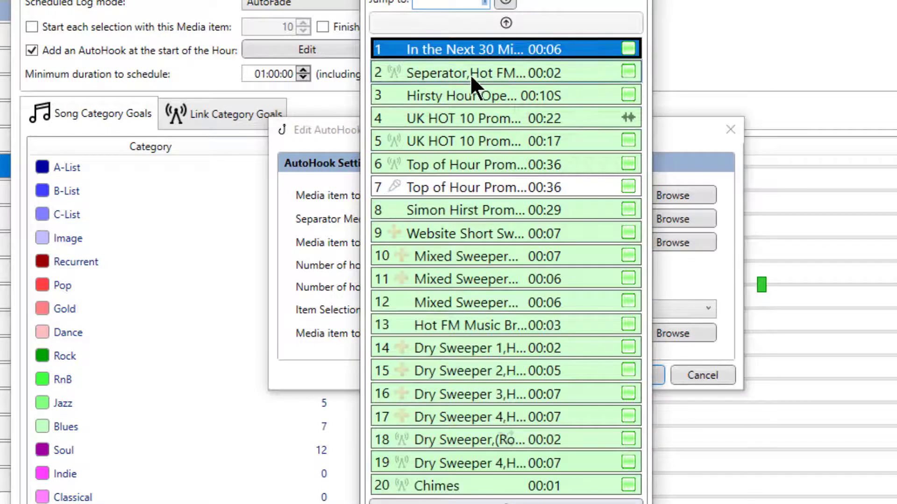
{"action": "double_click", "coordinate": [470, 74]}
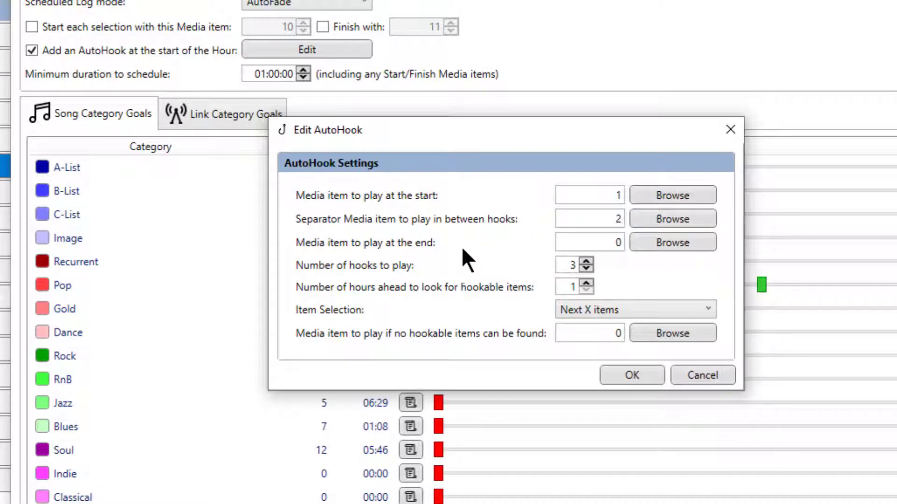
{"action": "left_click", "coordinate": [686, 242]}
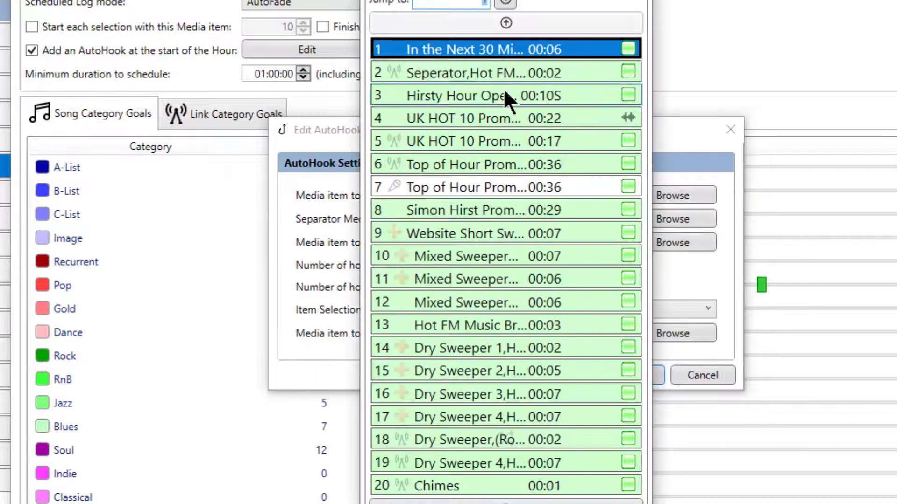
{"action": "left_click", "coordinate": [458, 251]}
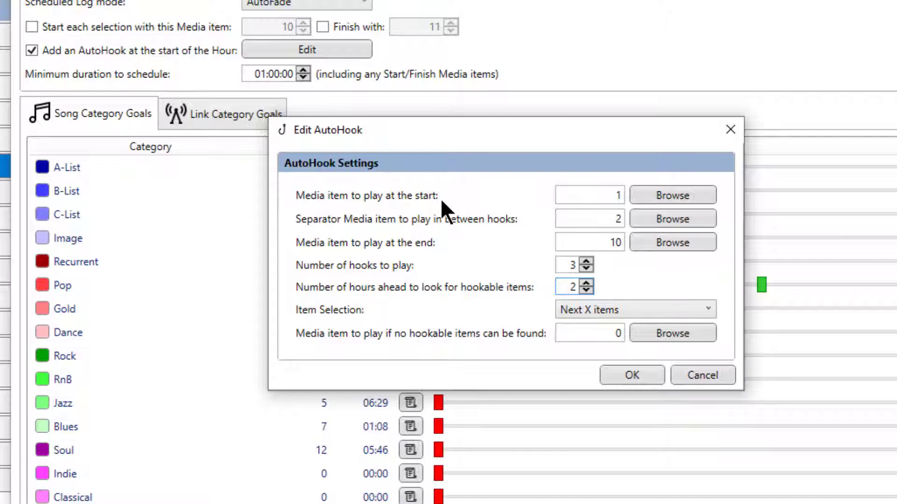
- Try playing 5 hooks with the Random X items and Next X items (Reversed) selections in the AutoHook
{"action": "left_click", "coordinate": [586, 261]}
{"action": "left_click", "coordinate": [586, 261]}
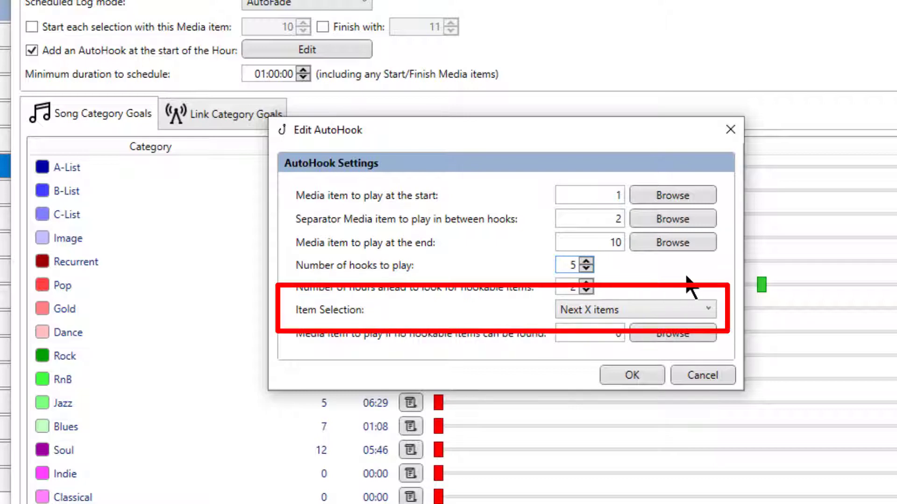
{"action": "left_click", "coordinate": [708, 311]}
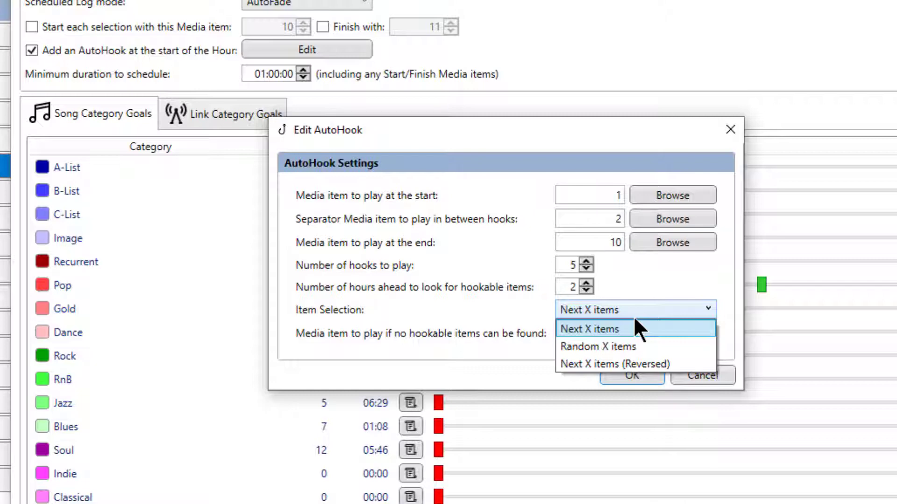
{"action": "left_click", "coordinate": [630, 346]}
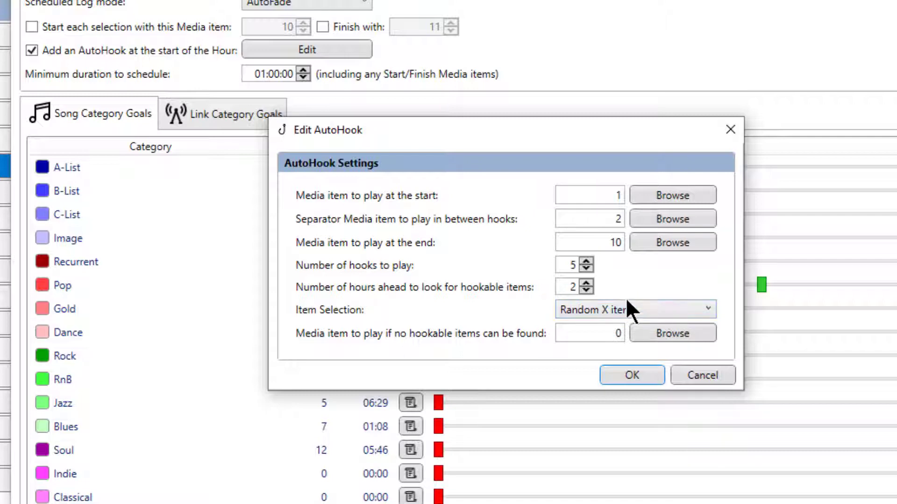
{"action": "left_click", "coordinate": [652, 304]}
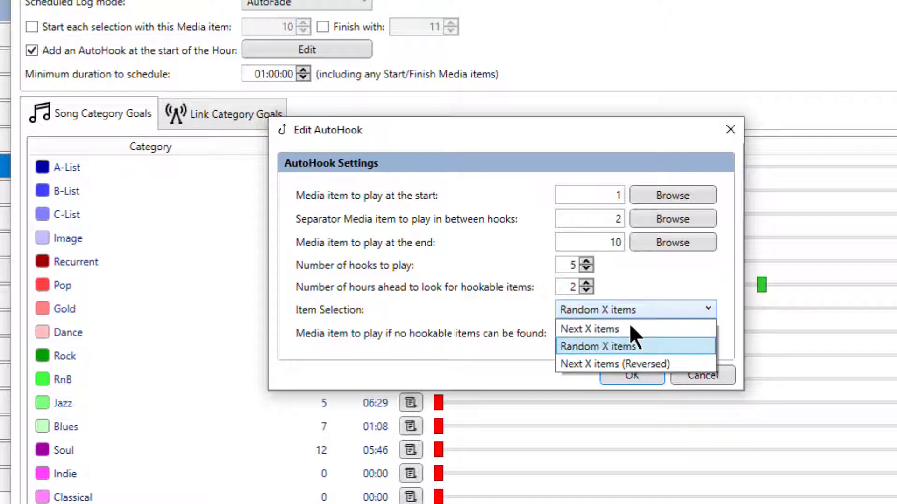
{"action": "left_click", "coordinate": [665, 363]}
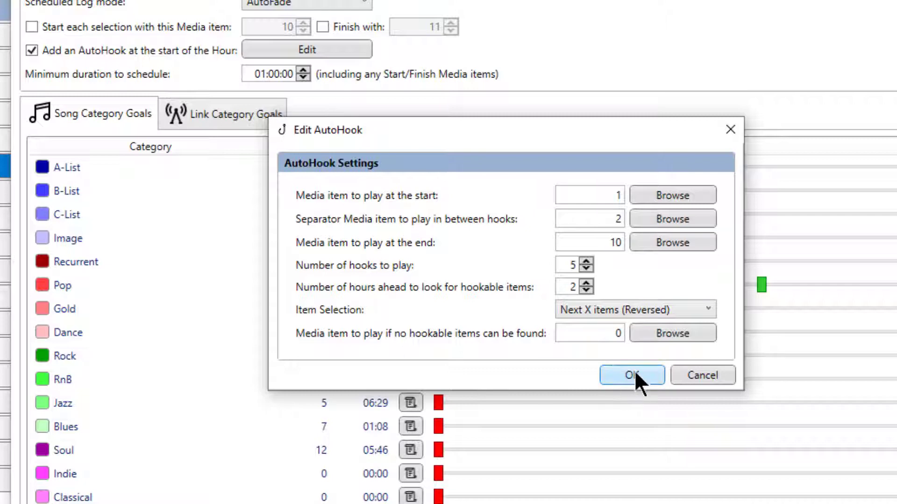
- Set the AutoHook to play 3 hooks from 1 hour ahead using Random X items, and save its settings
{"action": "left_click", "coordinate": [586, 268]}
{"action": "left_click", "coordinate": [585, 268]}
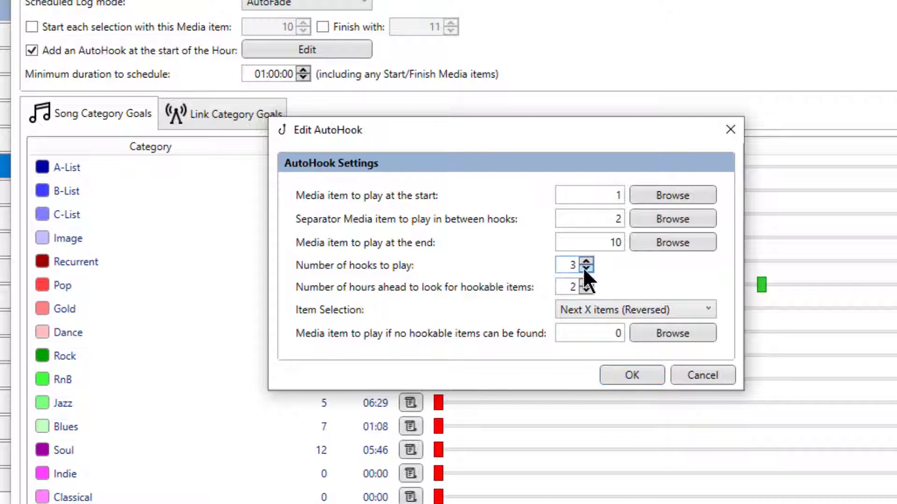
{"action": "left_click", "coordinate": [587, 291]}
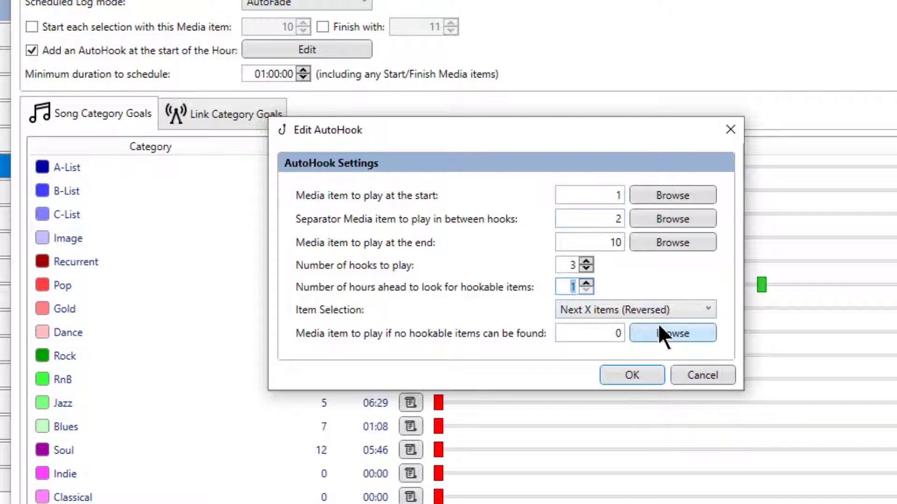
{"action": "left_click", "coordinate": [649, 309]}
{"action": "left_click", "coordinate": [621, 345]}
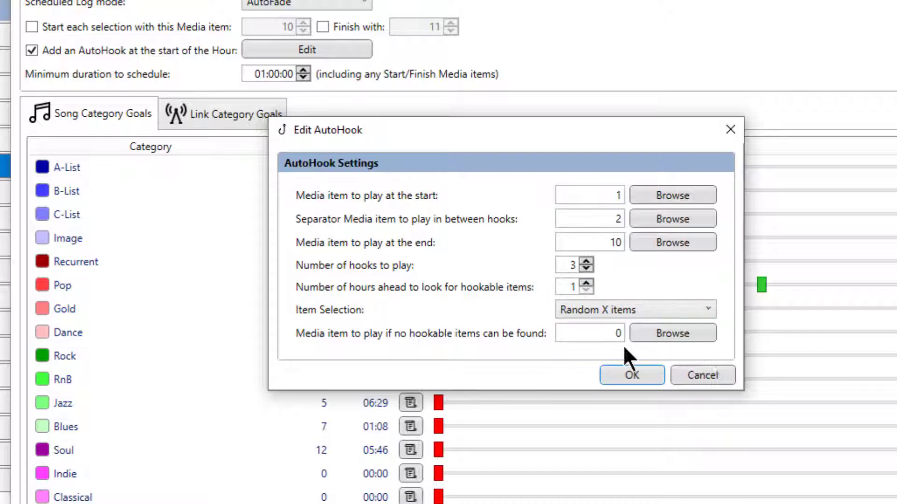
{"action": "left_click", "coordinate": [628, 375]}
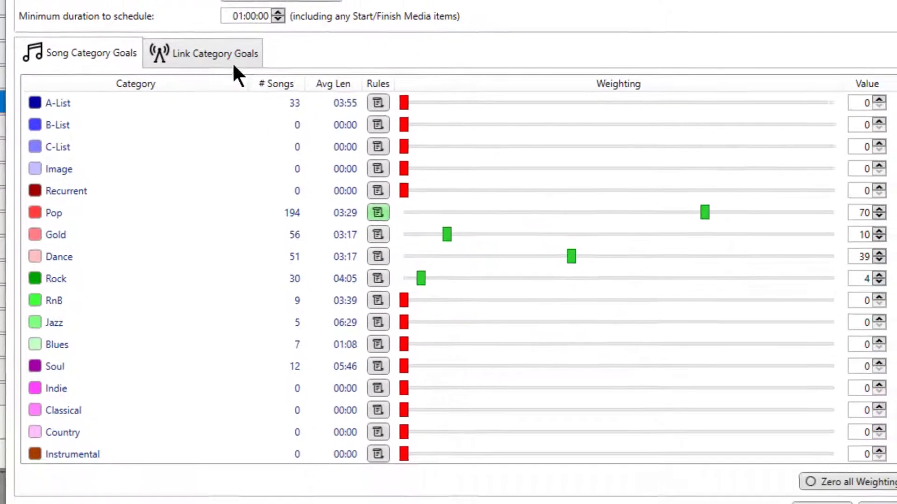
- Reduce the Dance, Rock and Gold song category weightings in the General clock to 0
{"action": "scroll", "coordinate": [124, 194], "scroll_direction": "down", "scroll_amount": 3}
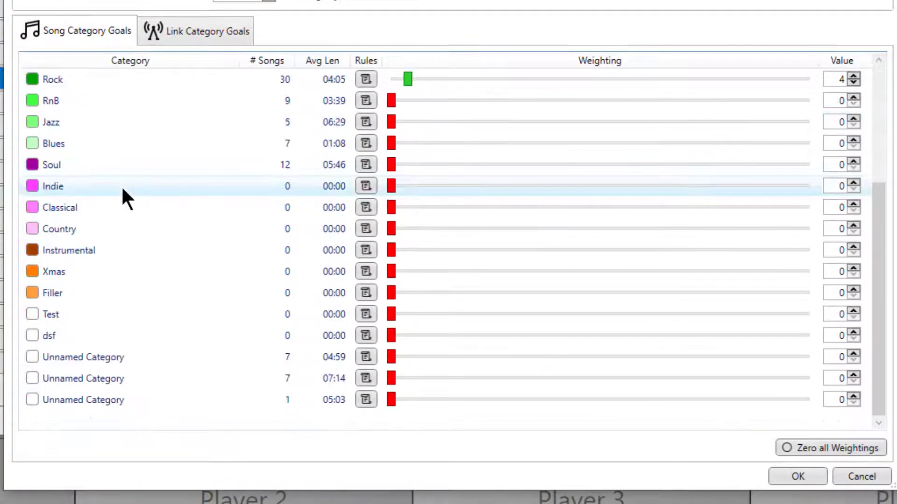
{"action": "scroll", "coordinate": [140, 290], "scroll_direction": "up", "scroll_amount": 3}
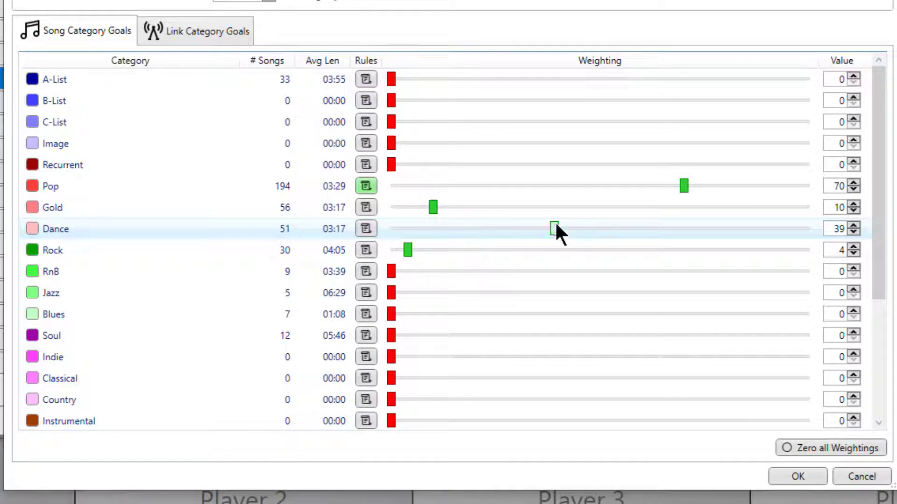
{"action": "left_click_drag", "start_coordinate": [555, 225], "coordinate": [377, 225]}
{"action": "left_click", "coordinate": [413, 250]}
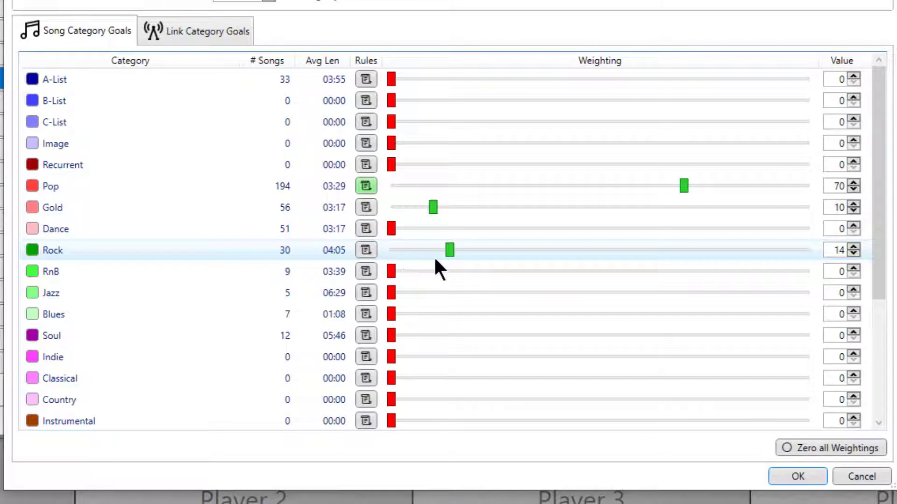
{"action": "left_click_drag", "start_coordinate": [450, 249], "coordinate": [394, 243]}
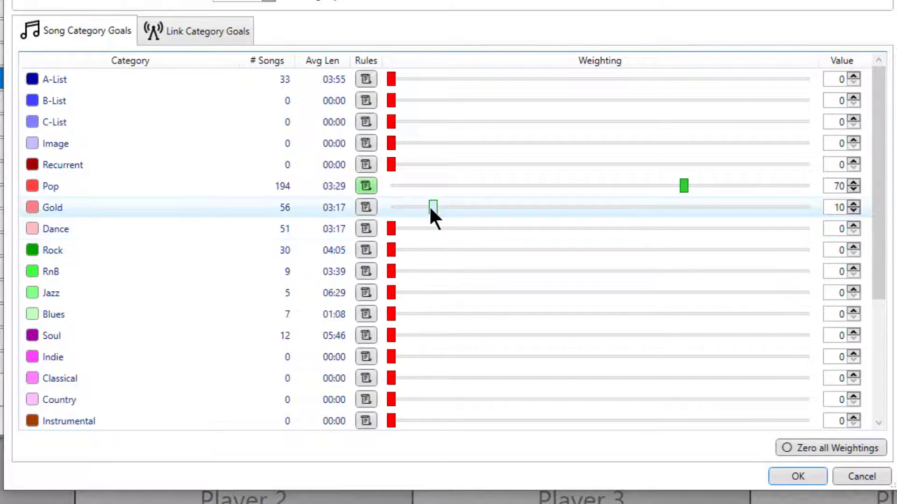
{"action": "left_click_drag", "start_coordinate": [432, 207], "coordinate": [338, 200]}
- Set the General clock's song category weightings to 30 for Gold, 14 for Dance, 4 for Rock and 21 for A-List
{"action": "left_click_drag", "start_coordinate": [390, 213], "coordinate": [521, 209]}
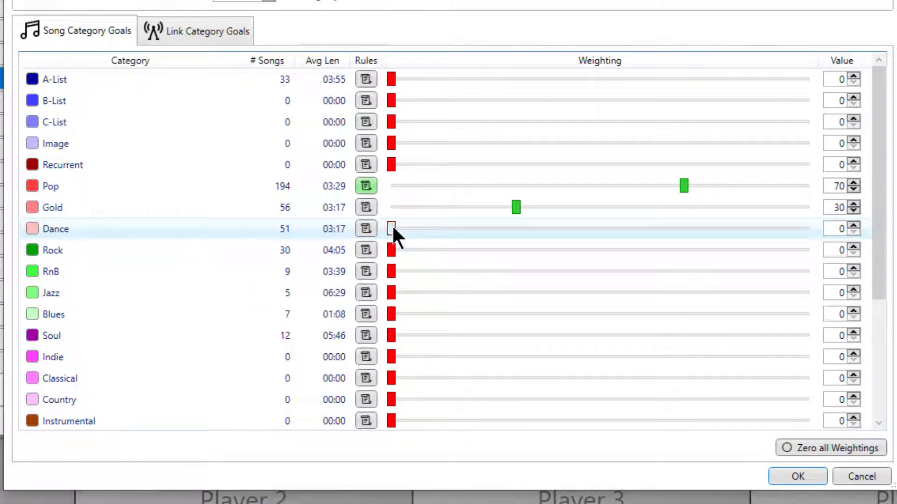
{"action": "left_click_drag", "start_coordinate": [392, 230], "coordinate": [450, 222]}
{"action": "left_click_drag", "start_coordinate": [392, 250], "coordinate": [406, 251]}
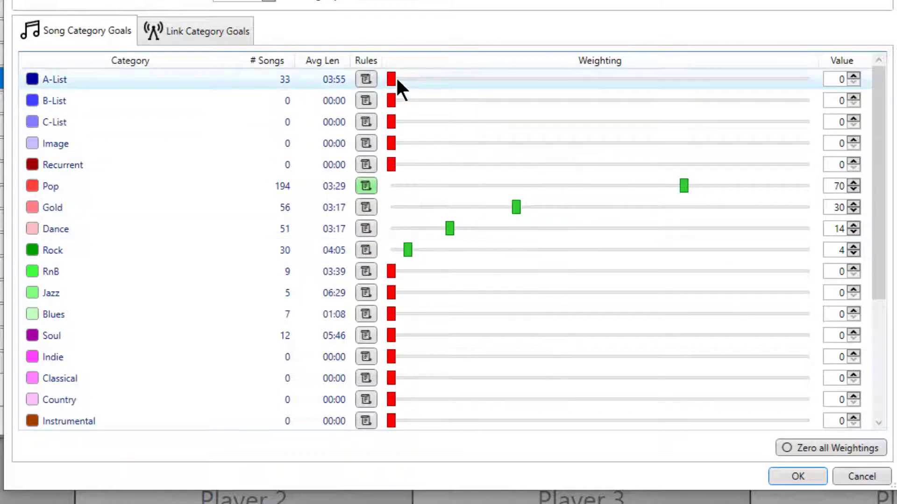
{"action": "left_click_drag", "start_coordinate": [392, 78], "coordinate": [481, 83]}
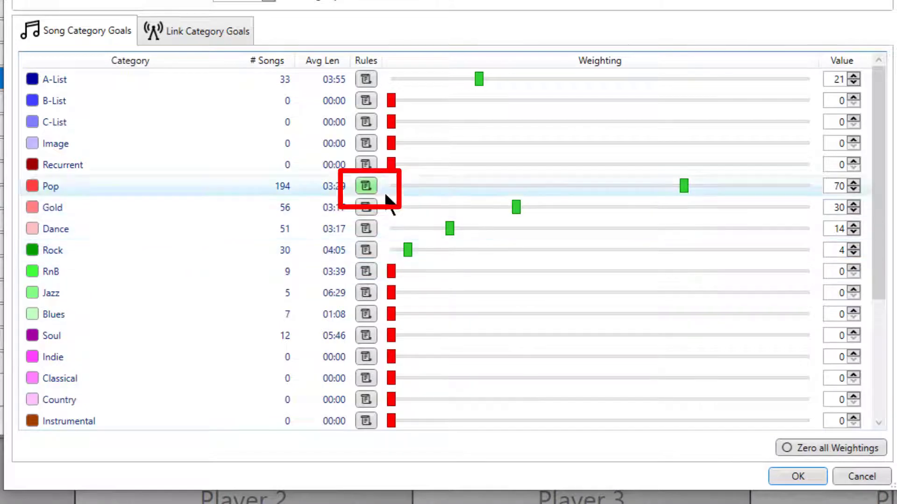
- View the clock-specific rules of the Pop category in the General clock and leave them without saving
{"action": "left_click", "coordinate": [367, 185]}
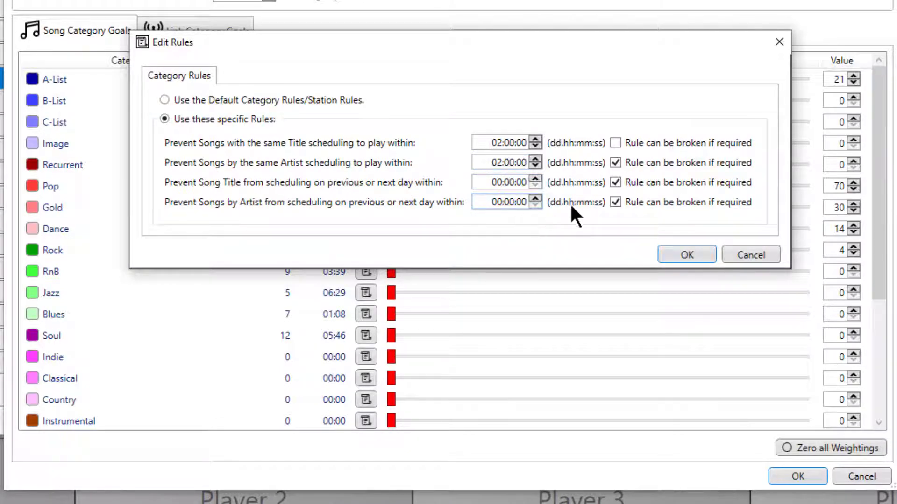
{"action": "left_click", "coordinate": [740, 252]}
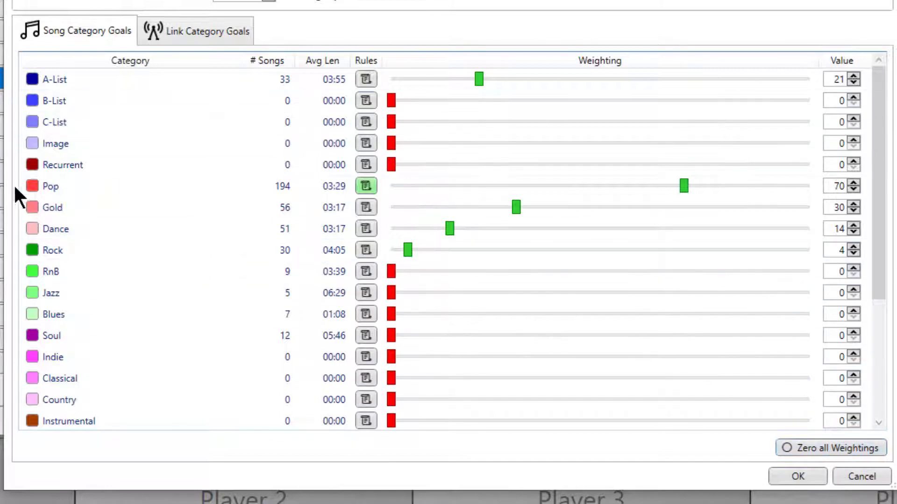
- Set the General clock's link category weightings to 10 for Sweepers and 94 for Station Id, and save the clock
{"action": "left_click", "coordinate": [193, 34]}
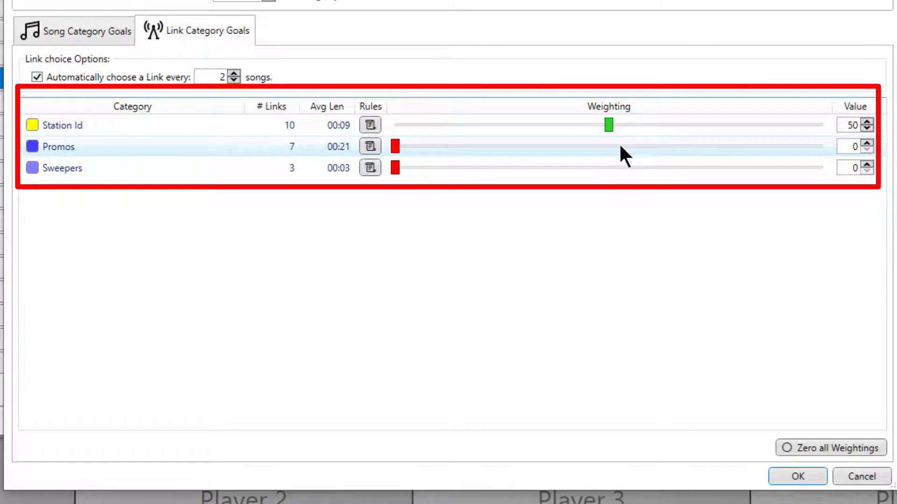
{"action": "left_click", "coordinate": [420, 168]}
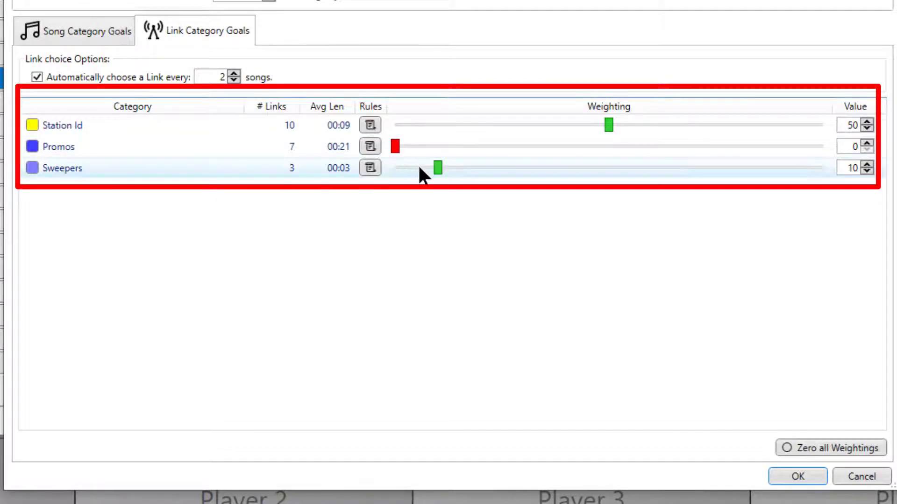
{"action": "mouse_move", "coordinate": [609, 125]}
{"action": "left_mouse_down"}
{"action": "mouse_move", "coordinate": [812, 99]}
{"action": "mouse_move", "coordinate": [798, 94]}
{"action": "left_mouse_up"}
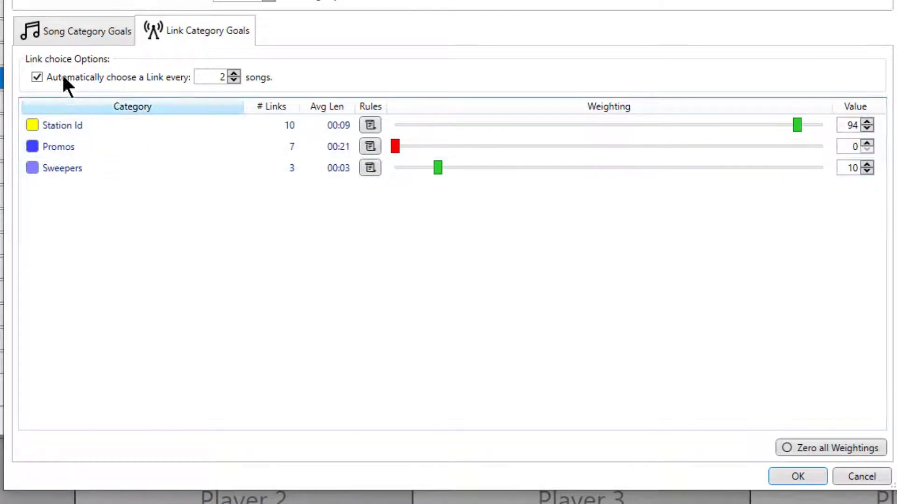
{"action": "left_click", "coordinate": [86, 34]}
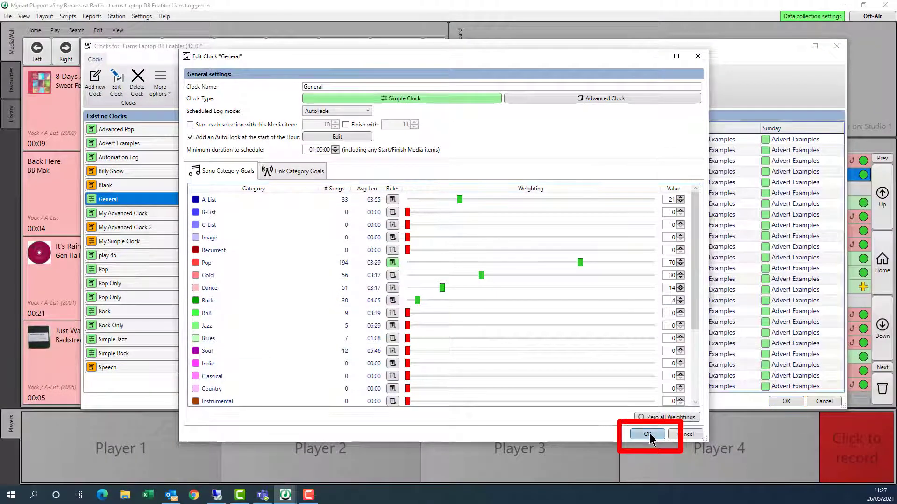
{"action": "left_click", "coordinate": [648, 434]}
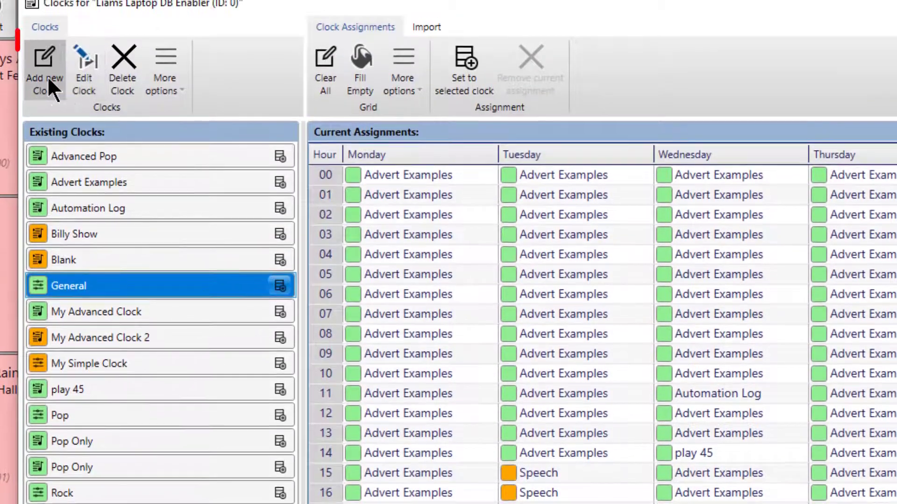
- Add a new clock named Dance and enable starting each selection with a media item
{"action": "left_click", "coordinate": [45, 77]}
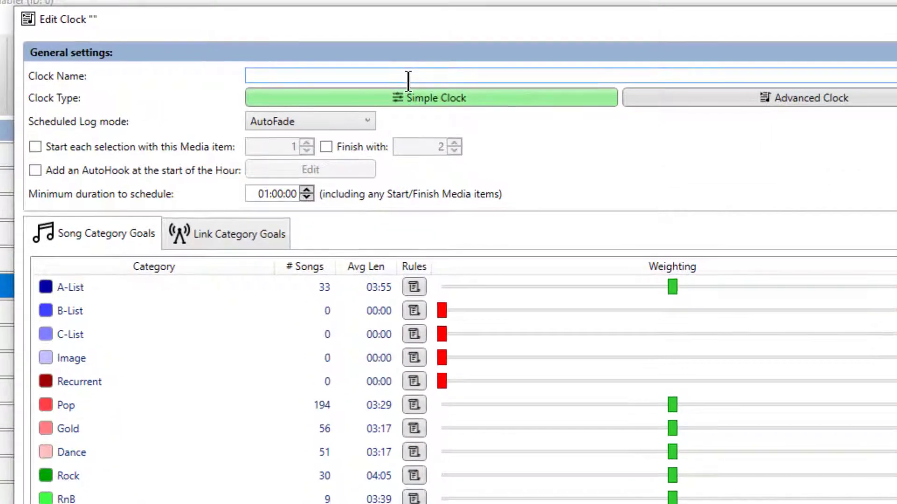
{"action": "type", "text": "DAnce"}
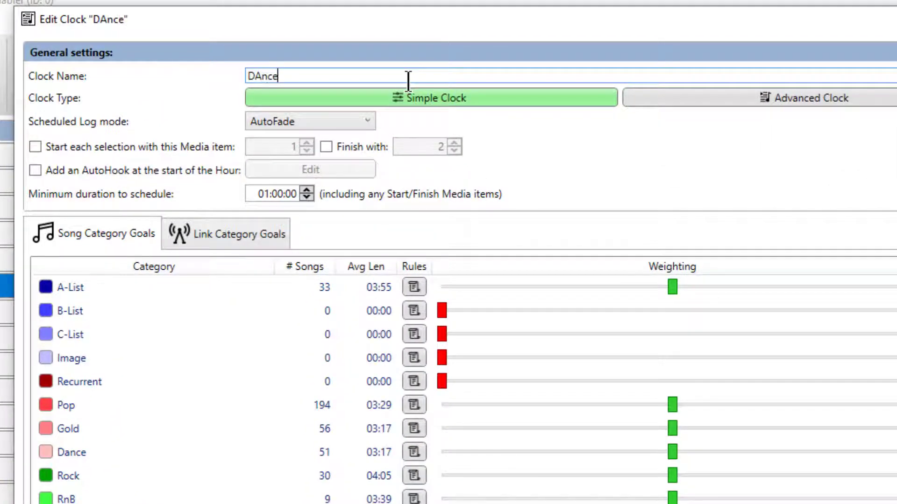
{"action": "key", "text": "BackSpace"}
{"action": "key", "text": "BackSpace"}
{"action": "key", "text": "BackSpace"}
{"action": "key", "text": "BackSpace"}
{"action": "type", "text": "ance"}
{"action": "left_click", "coordinate": [35, 147]}
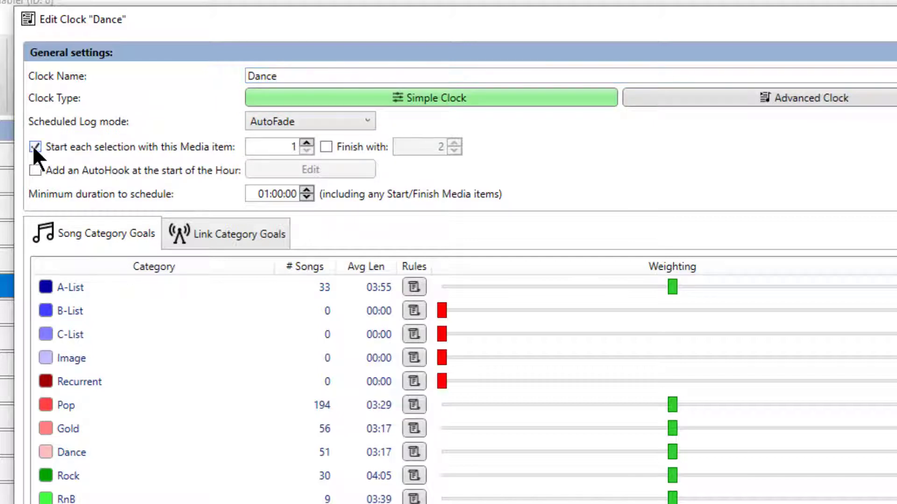
{"action": "left_click", "coordinate": [291, 146]}
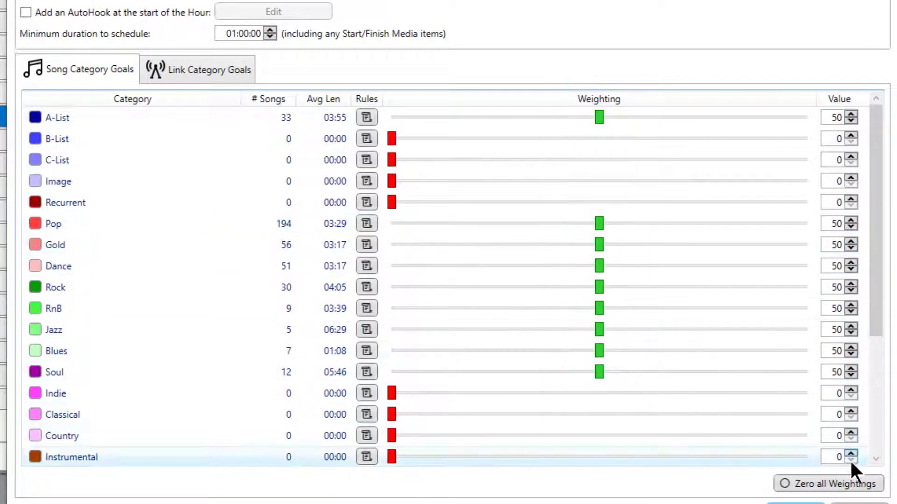
- Reset all song category weightings of the Dance clock to zero
{"action": "left_click", "coordinate": [794, 484]}
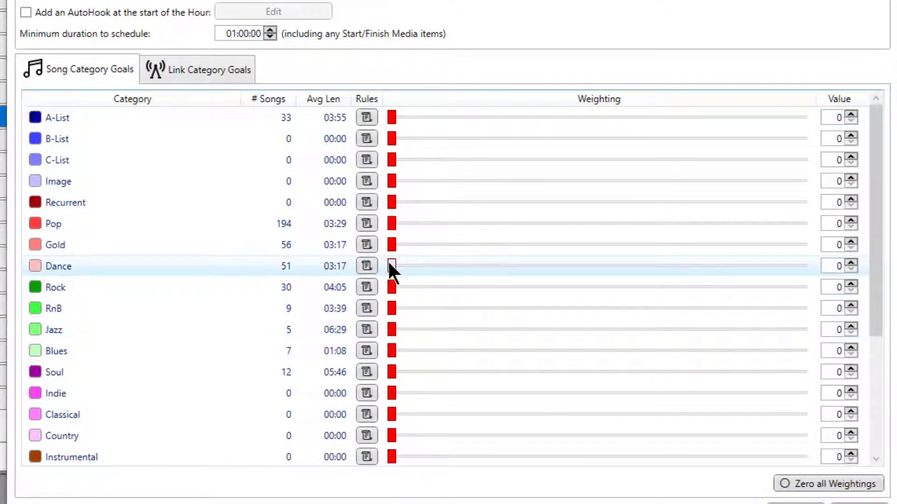
- Set the Dance category's weighting to 100 and give it specific category rules that cannot be broken
{"action": "left_click_drag", "start_coordinate": [392, 266], "coordinate": [862, 246]}
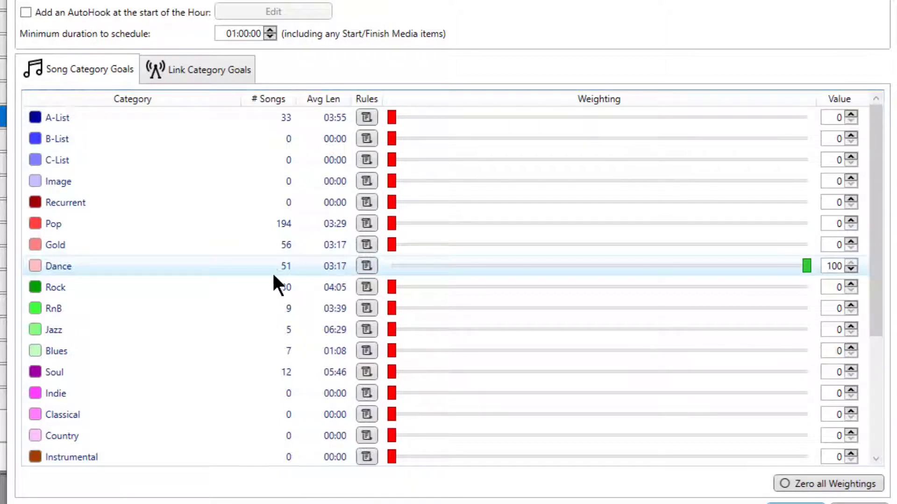
{"action": "left_click", "coordinate": [369, 265]}
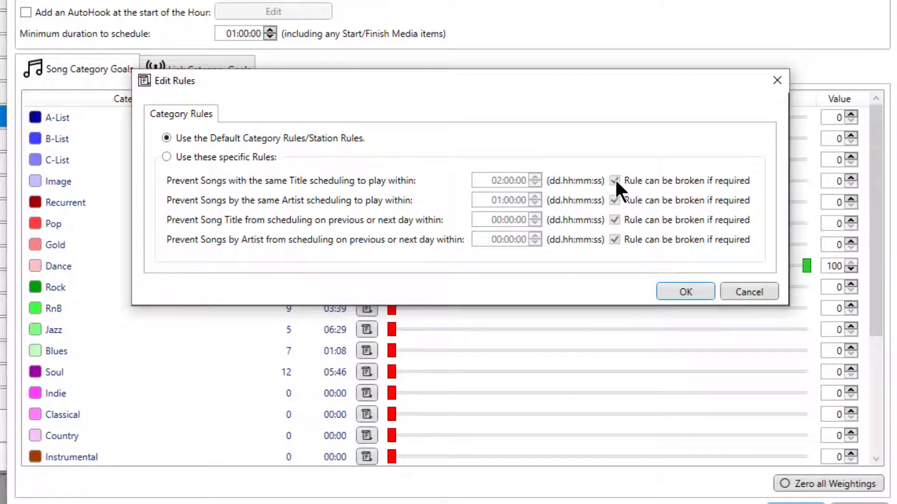
{"action": "left_click", "coordinate": [218, 157]}
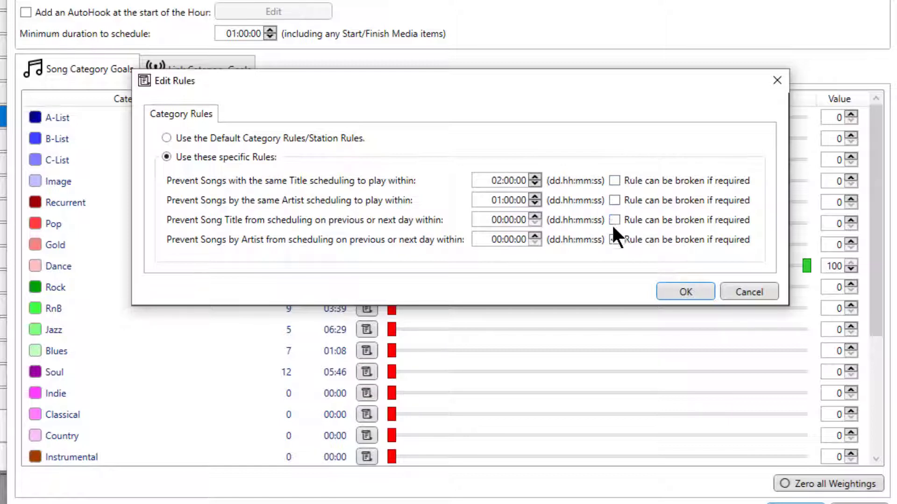
{"action": "left_click", "coordinate": [685, 291]}
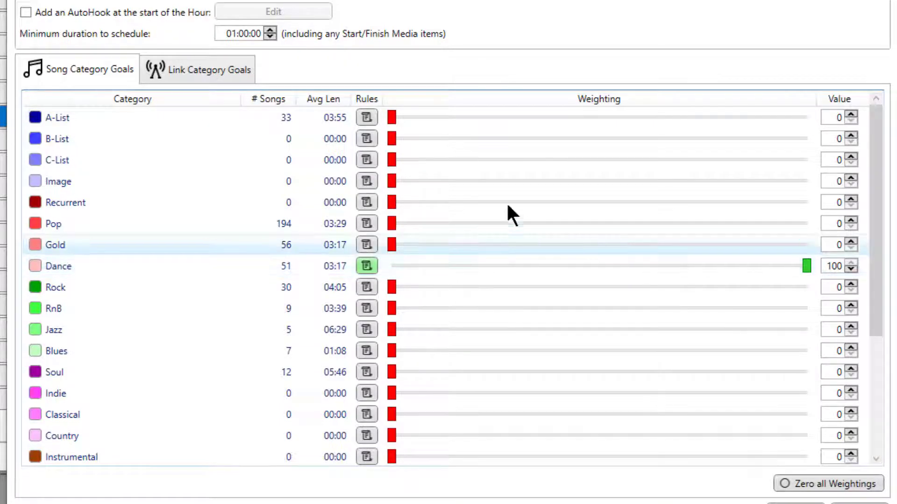
- Set the Dance clock's Promos and Sweepers link weightings to 0, save the clock, and select it among the existing clocks
{"action": "left_click", "coordinate": [205, 70]}
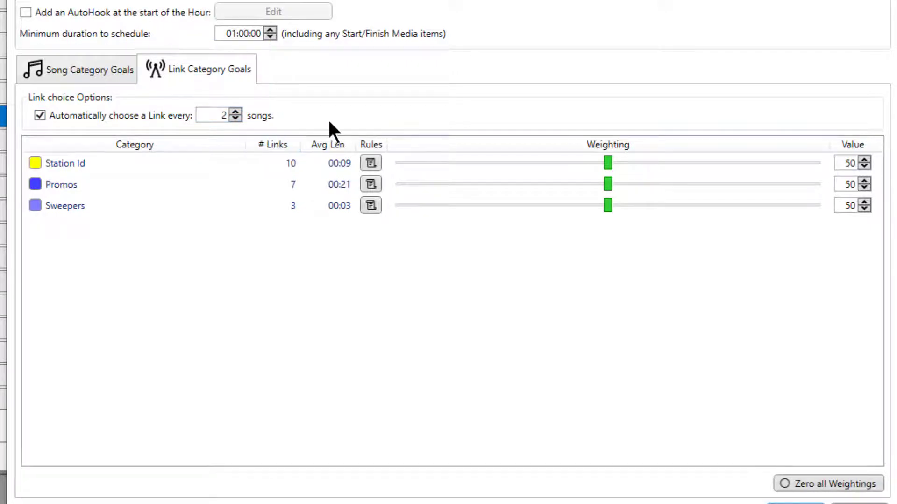
{"action": "left_click", "coordinate": [607, 184]}
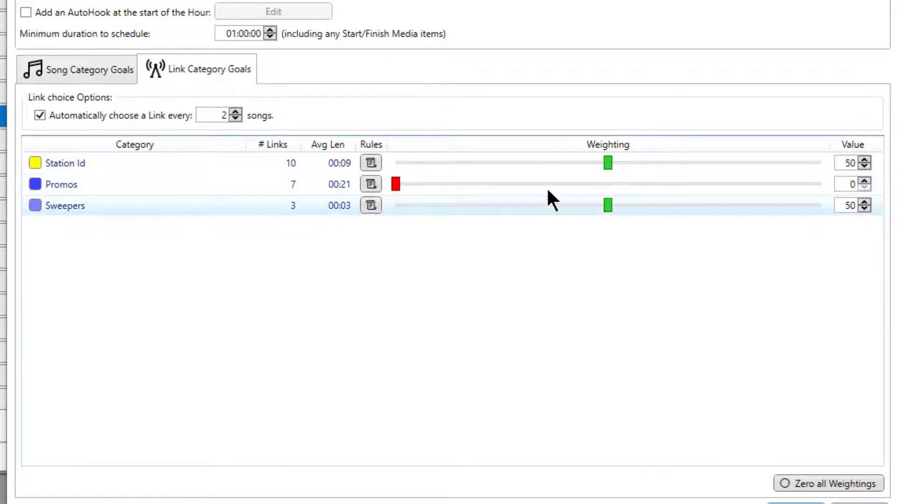
{"action": "left_click", "coordinate": [607, 203]}
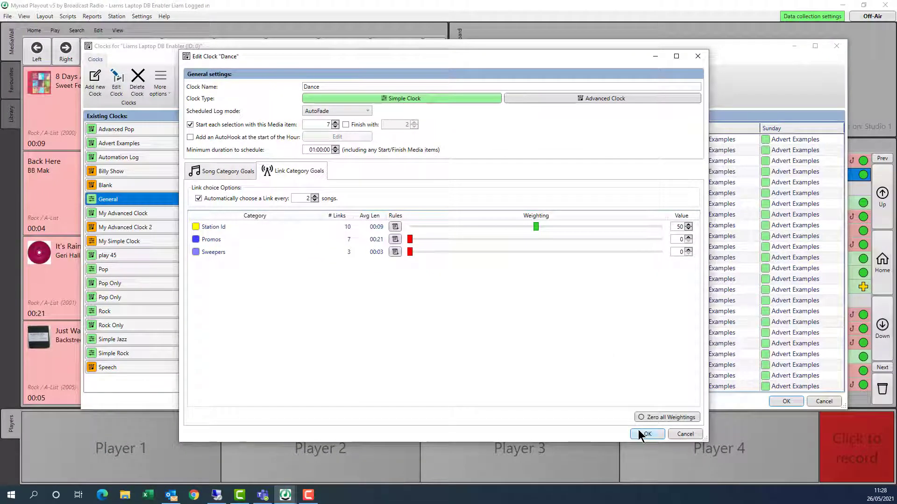
{"action": "left_click", "coordinate": [638, 430]}
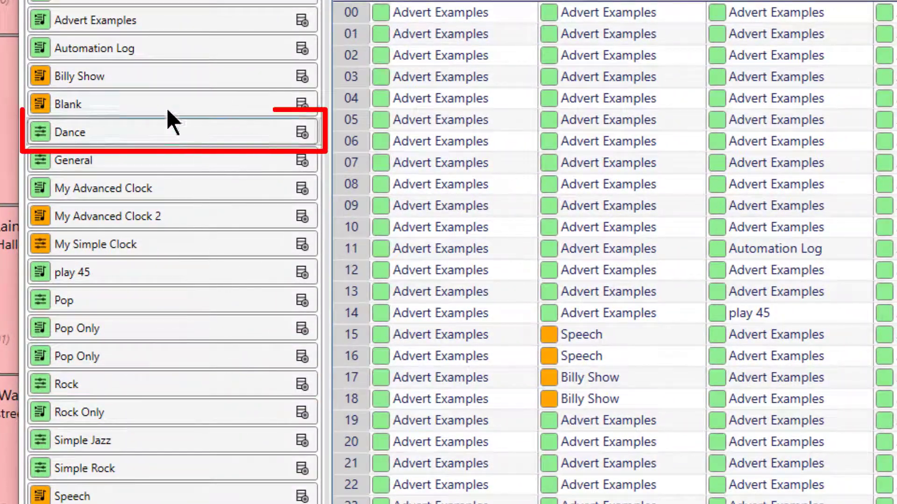
{"action": "left_click", "coordinate": [142, 127]}
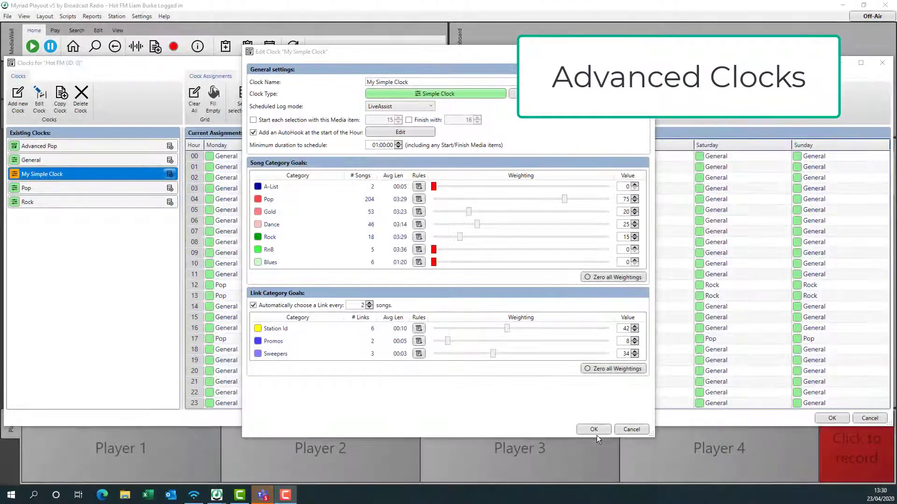
- Close My Simple Clock and add a new Advanced Clock without automatically creating its items from the goals
{"action": "left_click", "coordinate": [594, 430]}
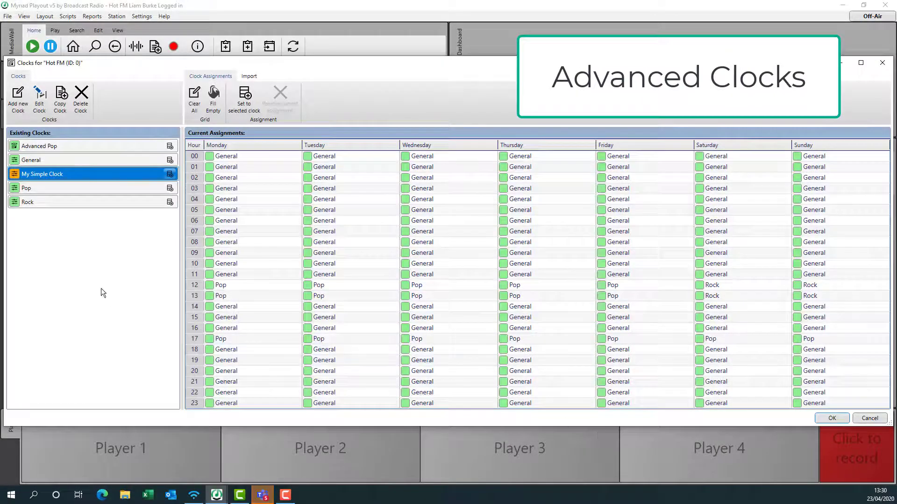
{"action": "left_click", "coordinate": [17, 98]}
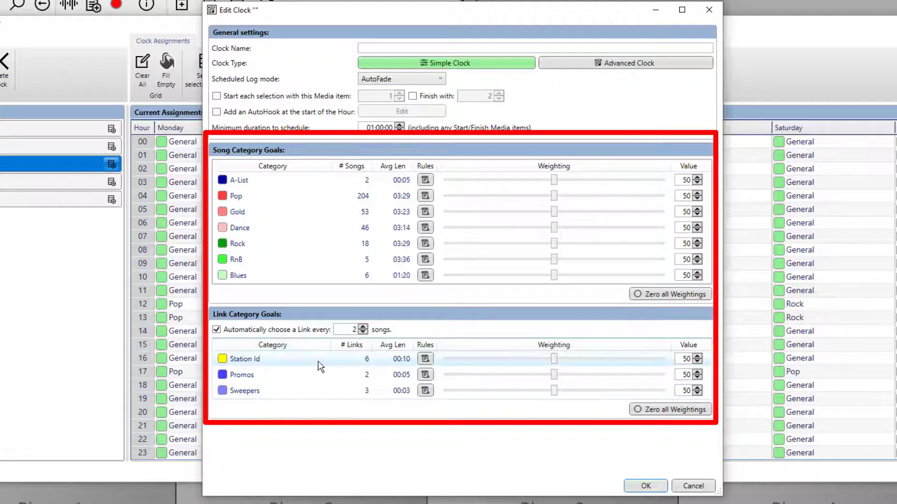
{"action": "left_click", "coordinate": [607, 62]}
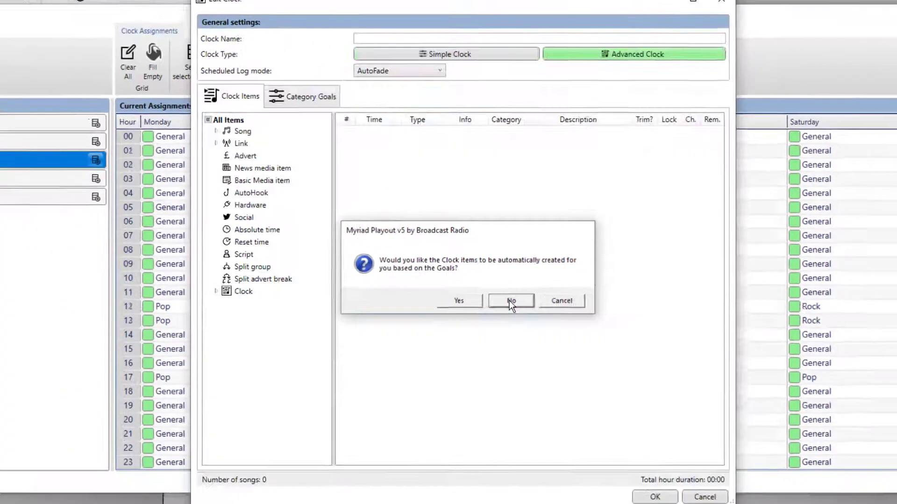
{"action": "left_click", "coordinate": [534, 326]}
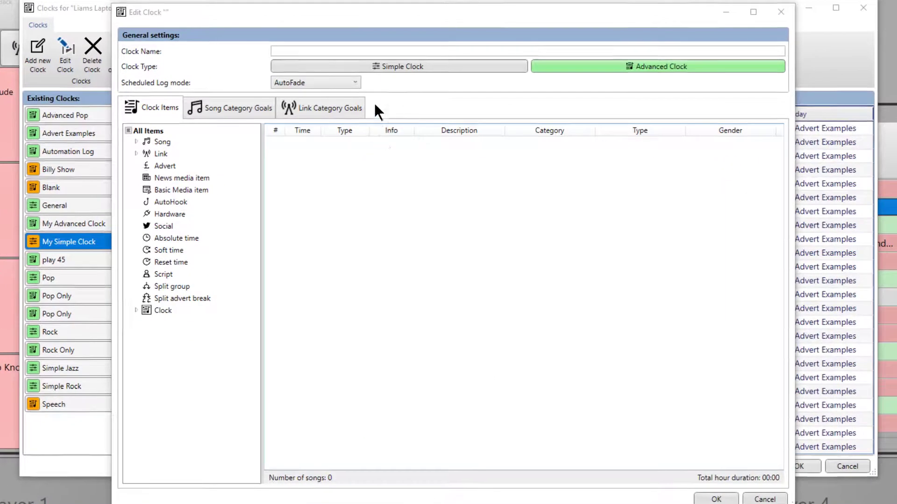
- Name the new clock My Advanced Clock and set its scheduled log mode to LiveAssist
{"action": "left_click", "coordinate": [292, 54]}
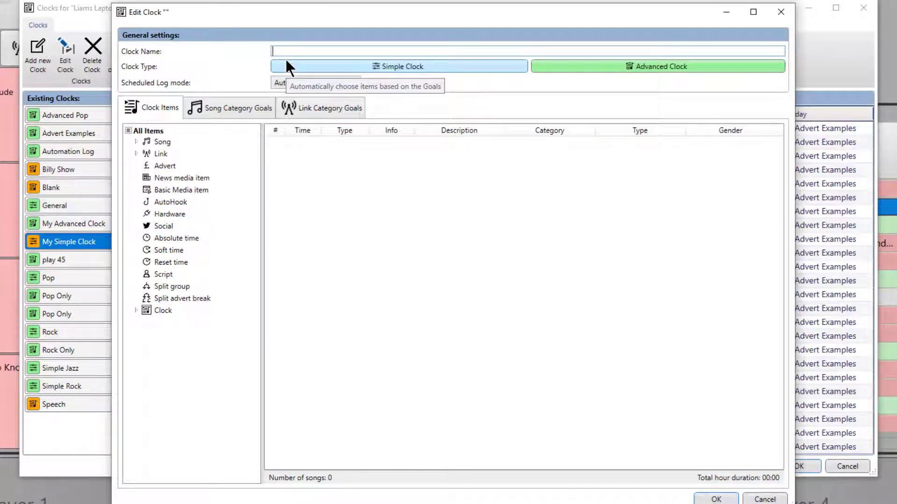
{"action": "type", "text": "My A"}
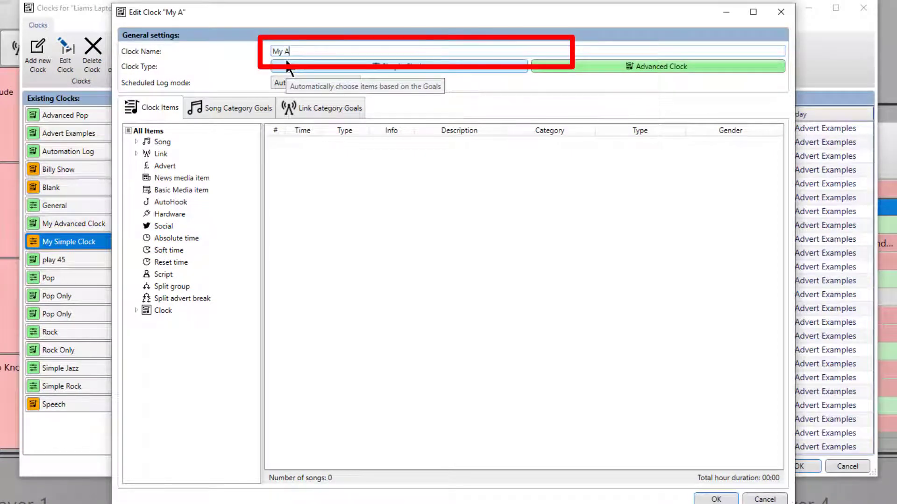
{"action": "type", "text": "dvanced "}
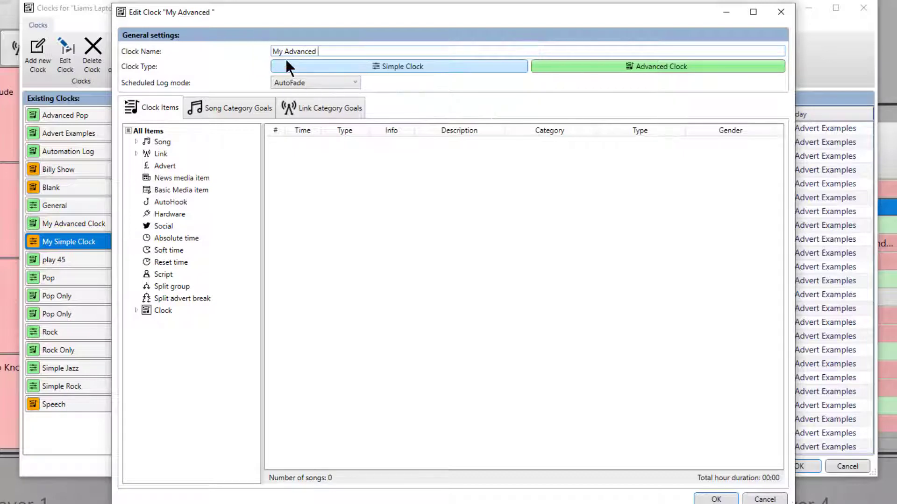
{"action": "type", "text": "Clock"}
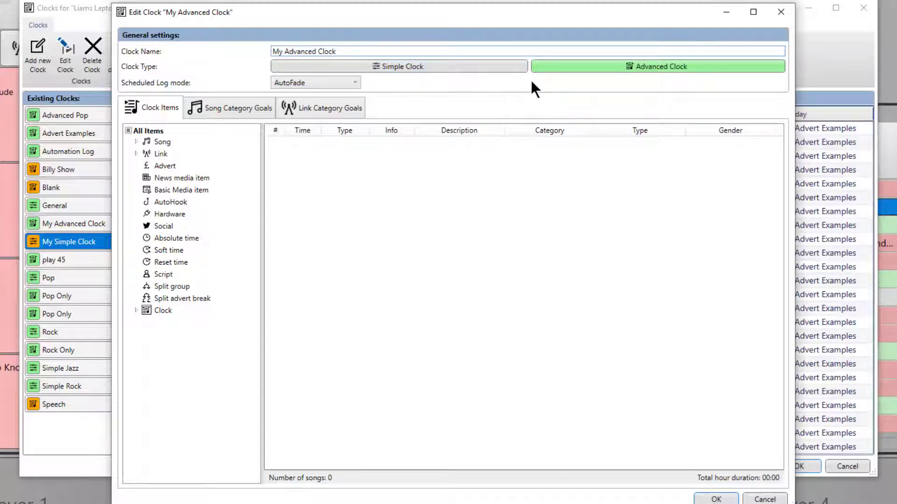
{"action": "left_click", "coordinate": [349, 82]}
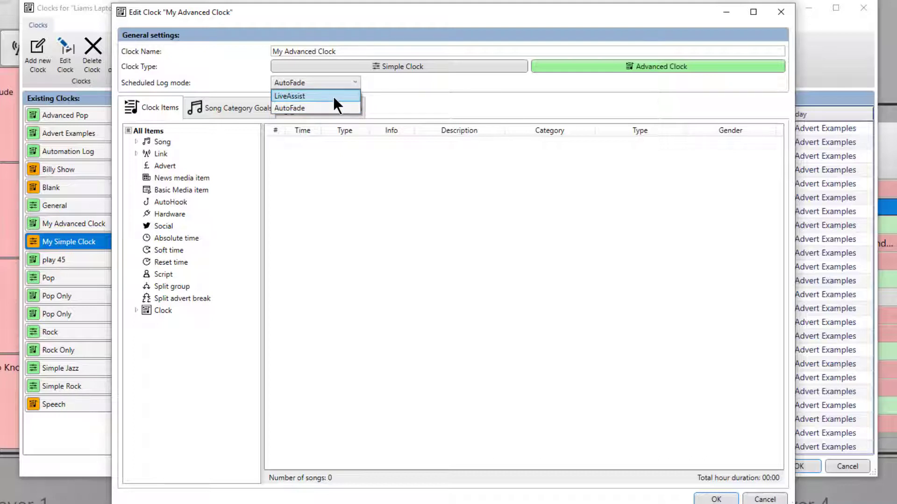
{"action": "left_click", "coordinate": [333, 96]}
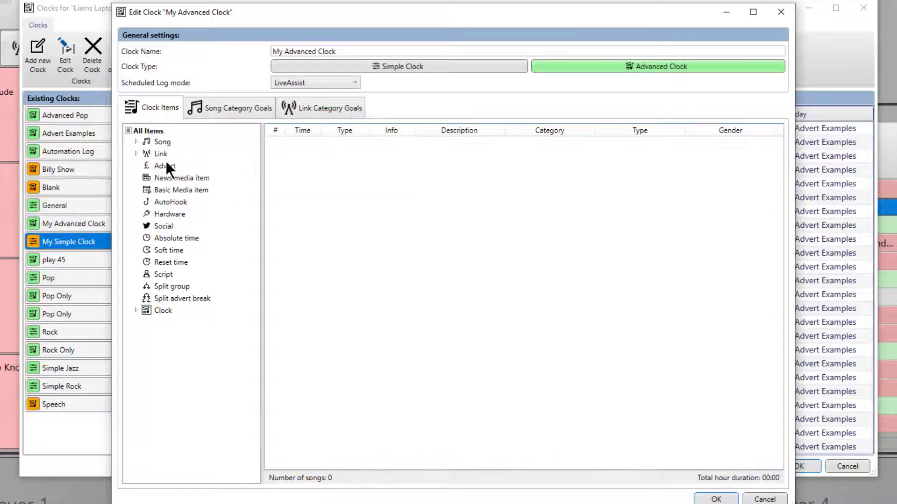
- Add a link, two songs and another link, in that order, to the clock items
{"action": "left_click", "coordinate": [136, 141]}
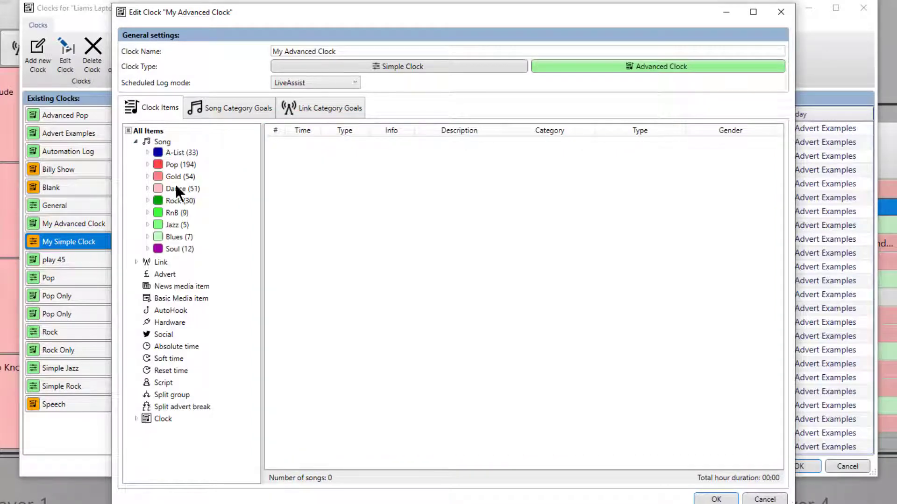
{"action": "left_click", "coordinate": [136, 262]}
{"action": "left_click", "coordinate": [136, 262]}
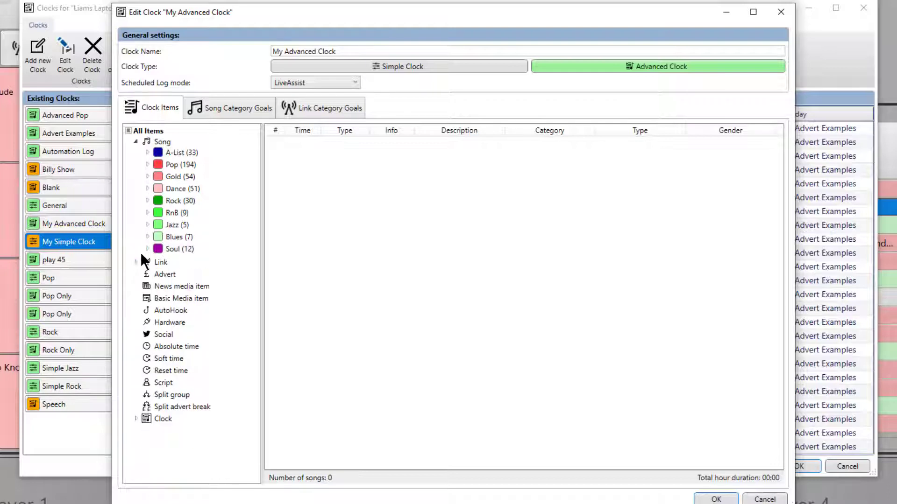
{"action": "left_click", "coordinate": [135, 142]}
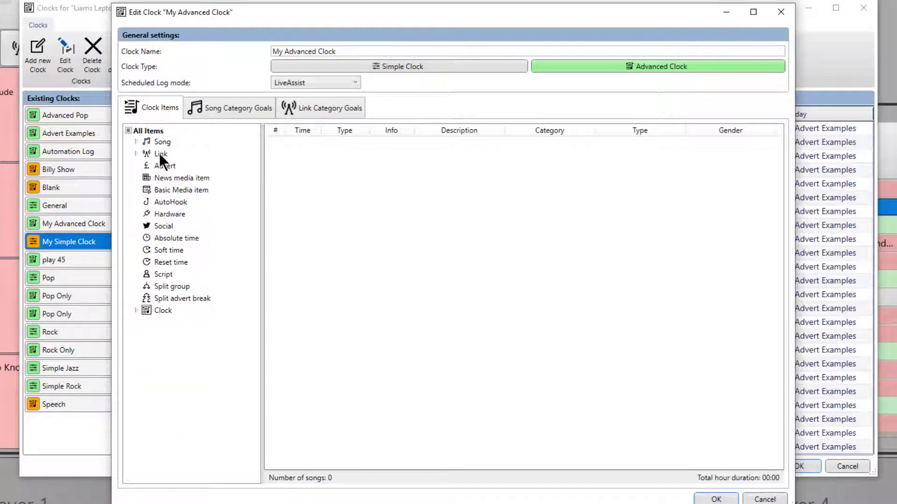
{"action": "left_click_drag", "start_coordinate": [161, 152], "coordinate": [339, 173]}
{"action": "left_click_drag", "start_coordinate": [338, 169], "coordinate": [337, 166]}
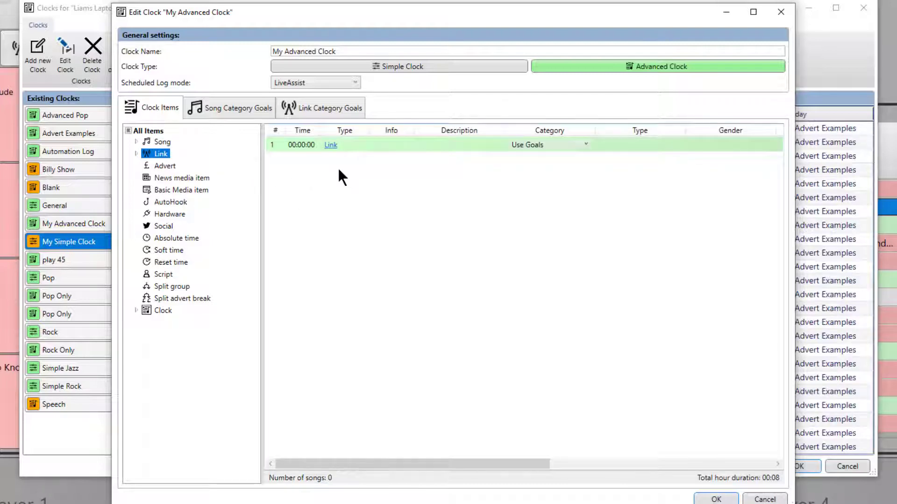
{"action": "left_click_drag", "start_coordinate": [162, 141], "coordinate": [314, 195]}
{"action": "left_click_drag", "start_coordinate": [162, 141], "coordinate": [304, 229]}
{"action": "left_click_drag", "start_coordinate": [161, 152], "coordinate": [297, 201]}
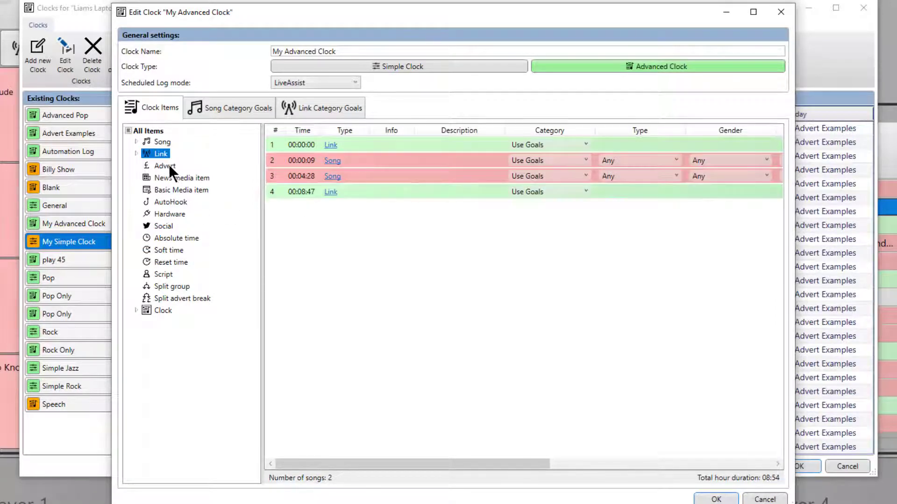
- Append an advert, two more songs and a social item to the end of the clock
{"action": "left_click_drag", "start_coordinate": [169, 164], "coordinate": [314, 216]}
{"action": "left_click_drag", "start_coordinate": [162, 145], "coordinate": [313, 237]}
{"action": "left_click_drag", "start_coordinate": [167, 141], "coordinate": [321, 230]}
{"action": "left_click_drag", "start_coordinate": [170, 225], "coordinate": [321, 271]}
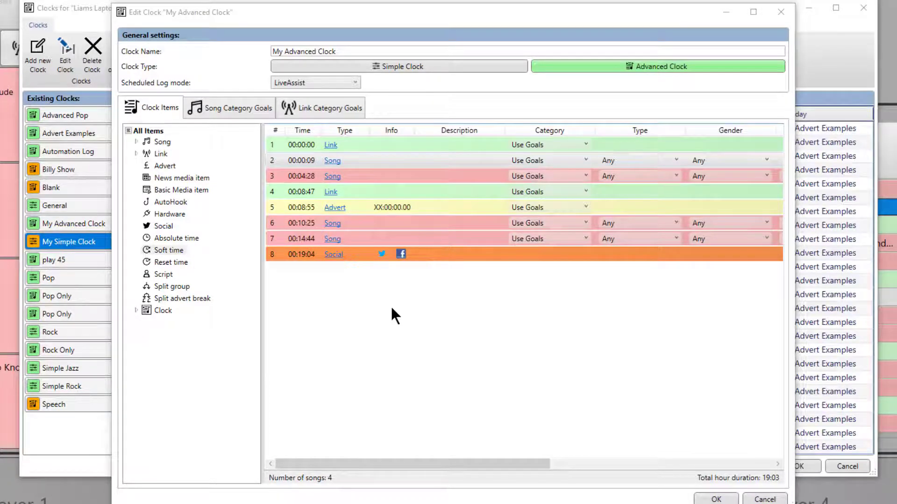
- Set the first link item to play the specific media item with Media Id 15
{"action": "double_click", "coordinate": [385, 144]}
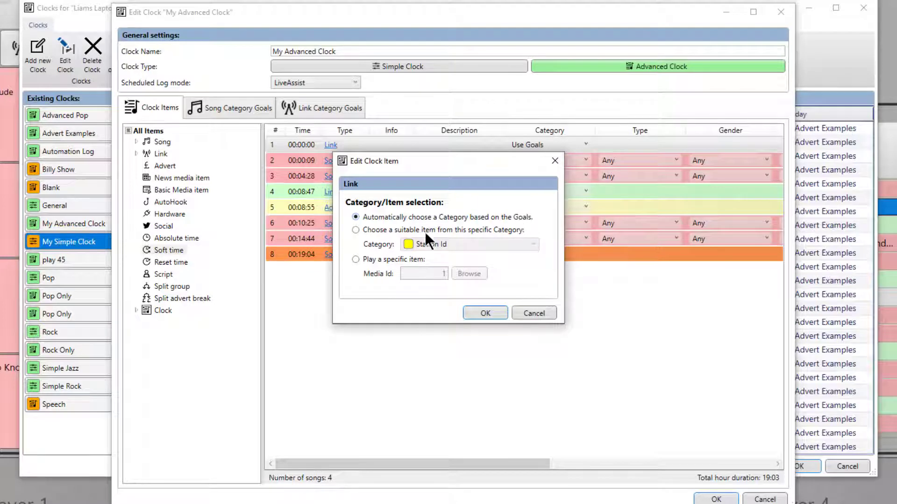
{"action": "left_click", "coordinate": [374, 230]}
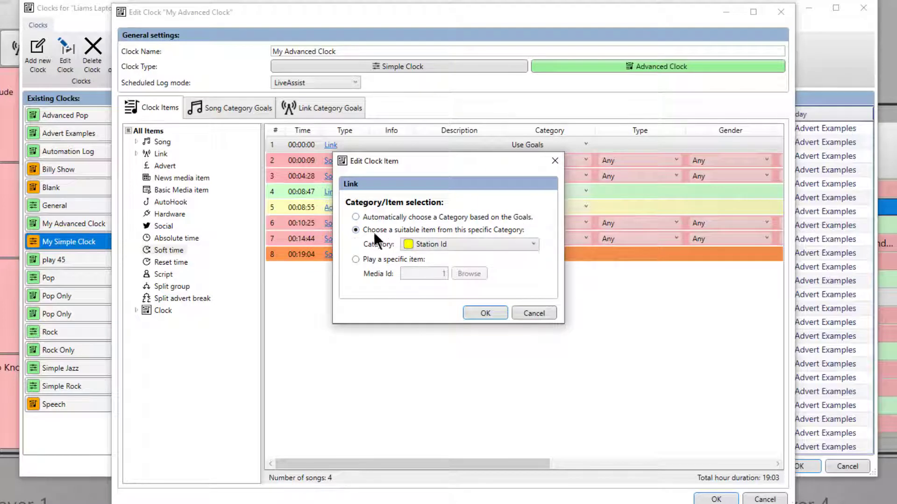
{"action": "left_click", "coordinate": [524, 242]}
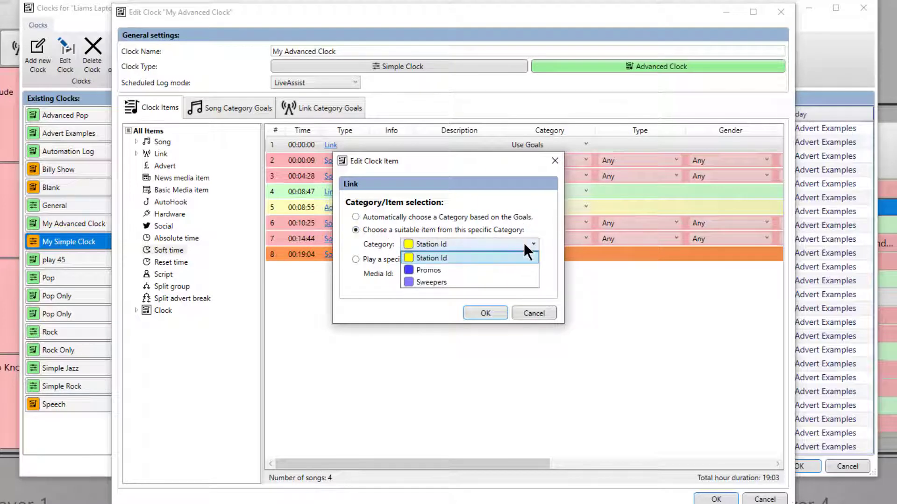
{"action": "left_click", "coordinate": [437, 270]}
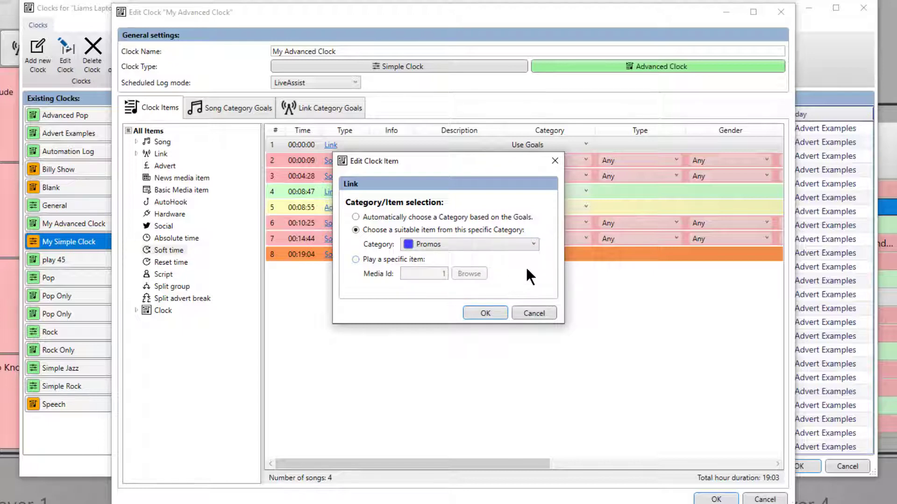
{"action": "left_click", "coordinate": [374, 261]}
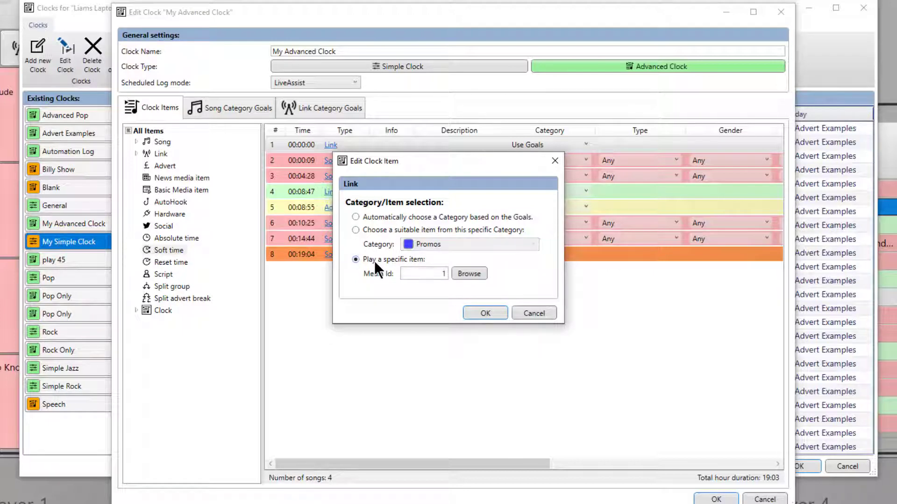
{"action": "left_click", "coordinate": [432, 274]}
{"action": "type", "text": "15"}
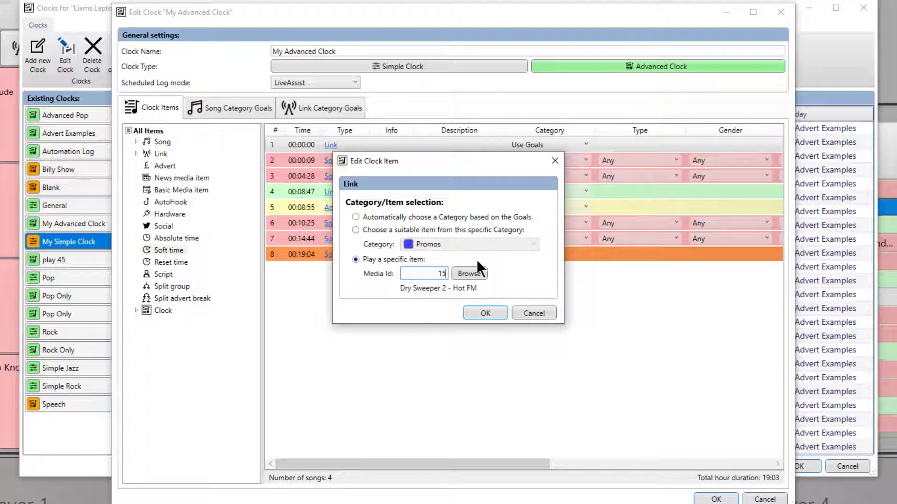
{"action": "key", "text": "Return"}
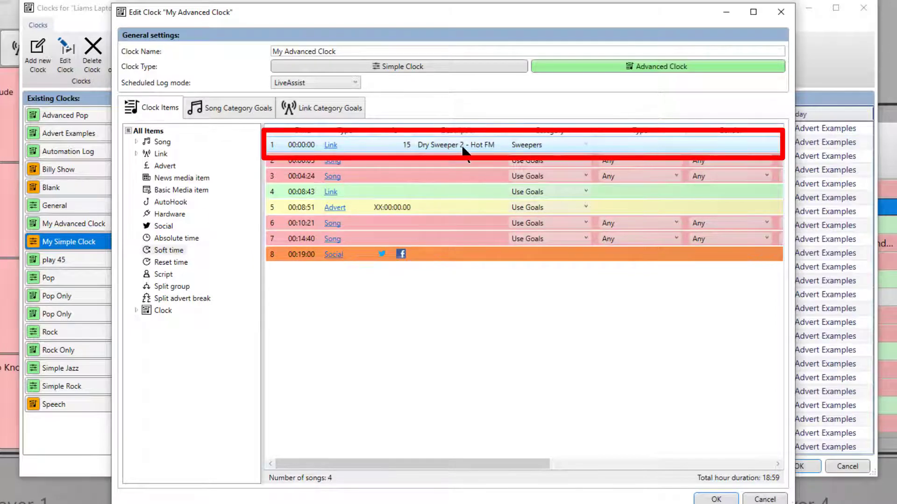
- Set the first link item to choose a suitable item from the Station Id category
{"action": "double_click", "coordinate": [361, 144]}
{"action": "left_click", "coordinate": [364, 228]}
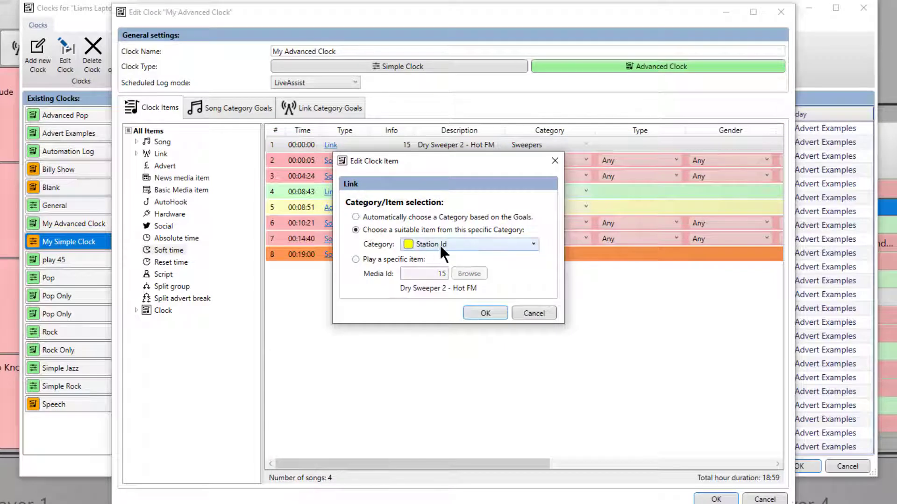
{"action": "left_click", "coordinate": [476, 313]}
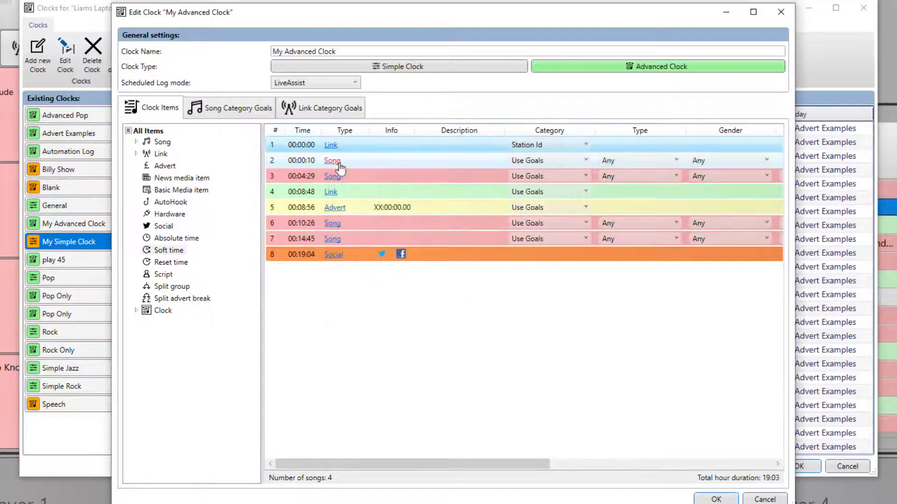
- Check the first song's item options, and set the first song's category to Pop and the second song's to Gold
{"action": "double_click", "coordinate": [357, 165]}
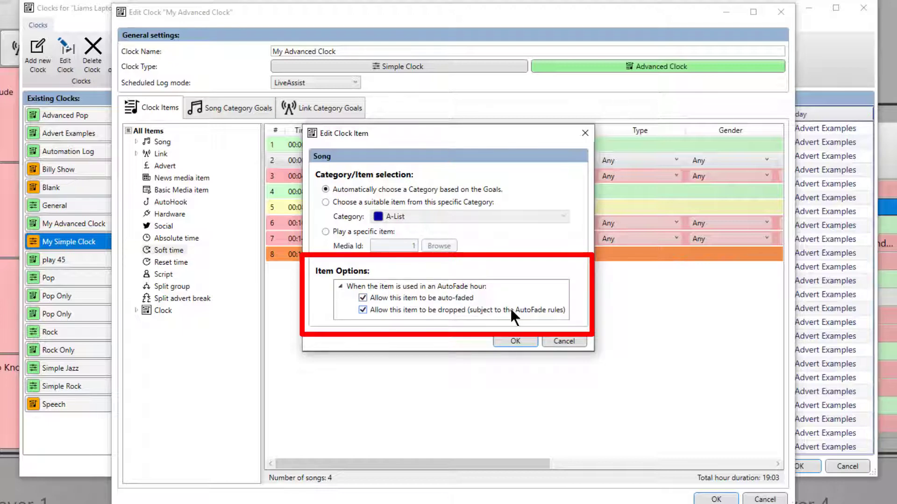
{"action": "left_click", "coordinate": [515, 340]}
{"action": "left_click", "coordinate": [585, 160]}
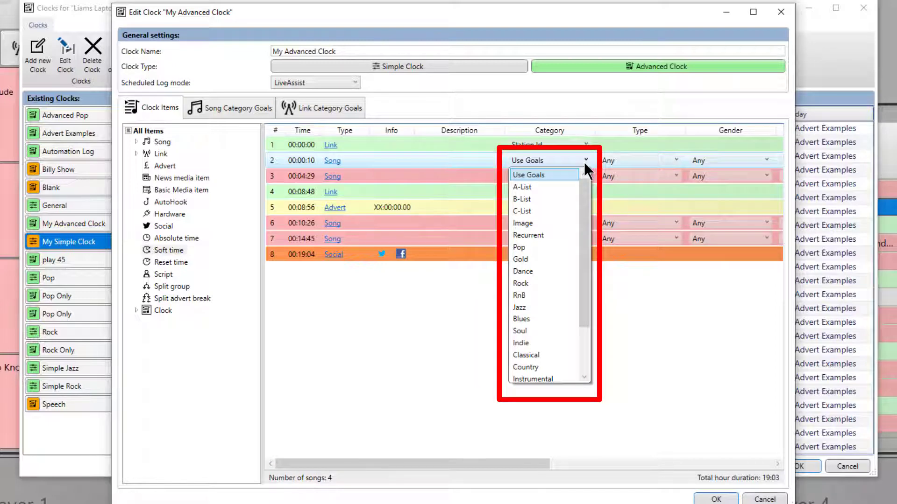
{"action": "left_click", "coordinate": [528, 248]}
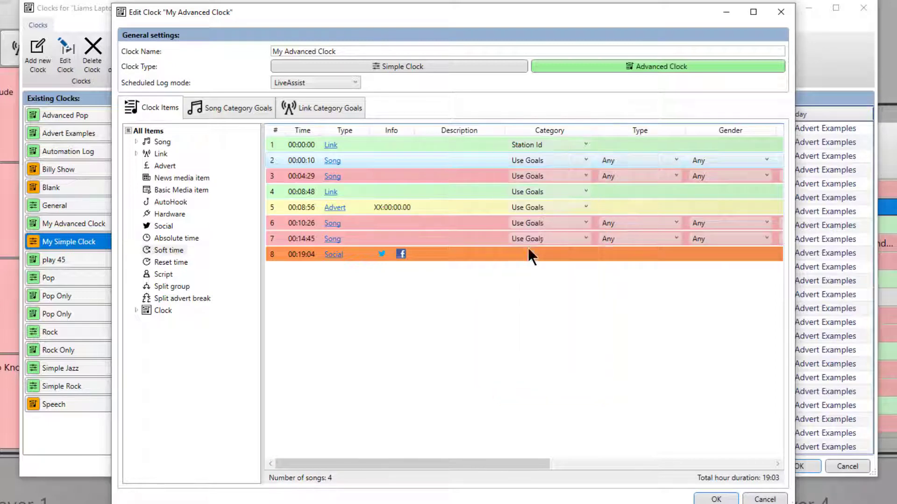
{"action": "left_click", "coordinate": [581, 176]}
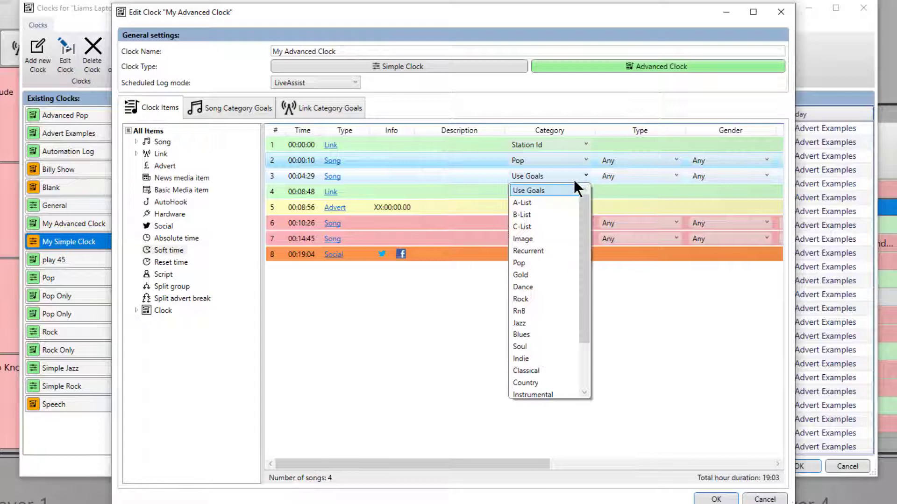
{"action": "left_click", "coordinate": [535, 275]}
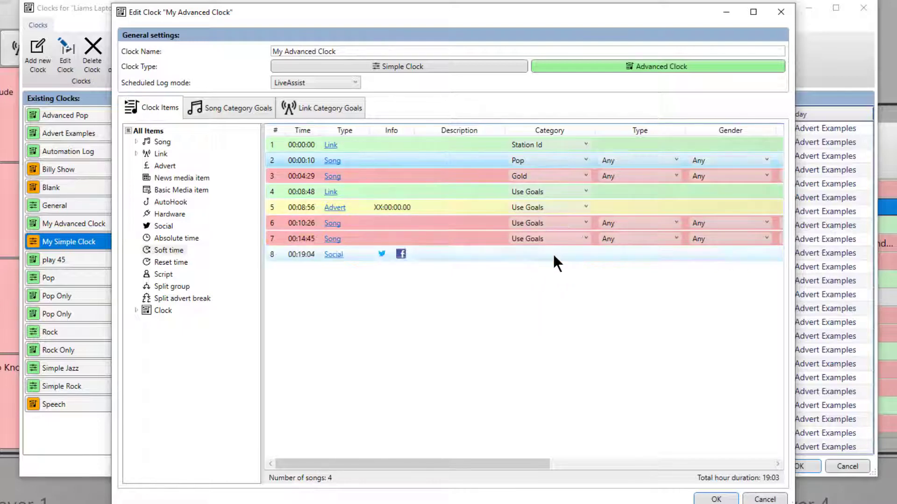
{"action": "left_click", "coordinate": [554, 256]}
- Switch the first song's chain mode to the red square and back to the green circle
{"action": "left_click_drag", "start_coordinate": [454, 465], "coordinate": [561, 456]}
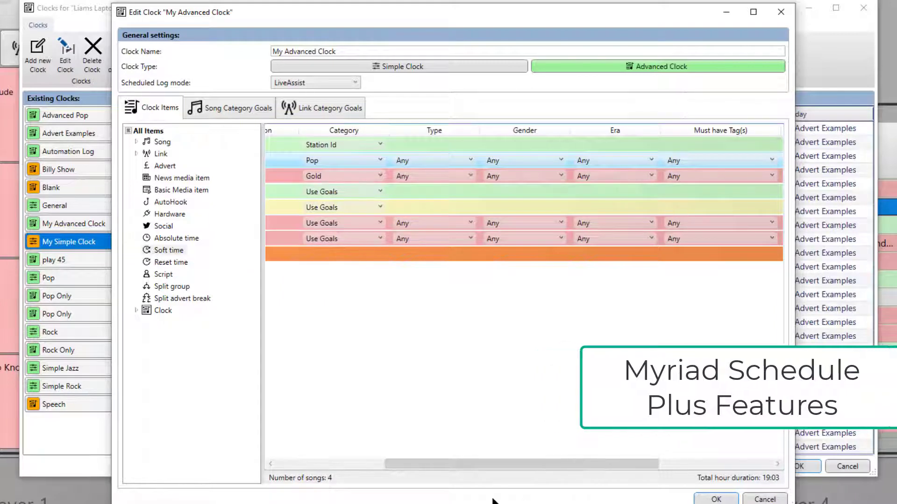
{"action": "left_click_drag", "start_coordinate": [506, 465], "coordinate": [354, 469]}
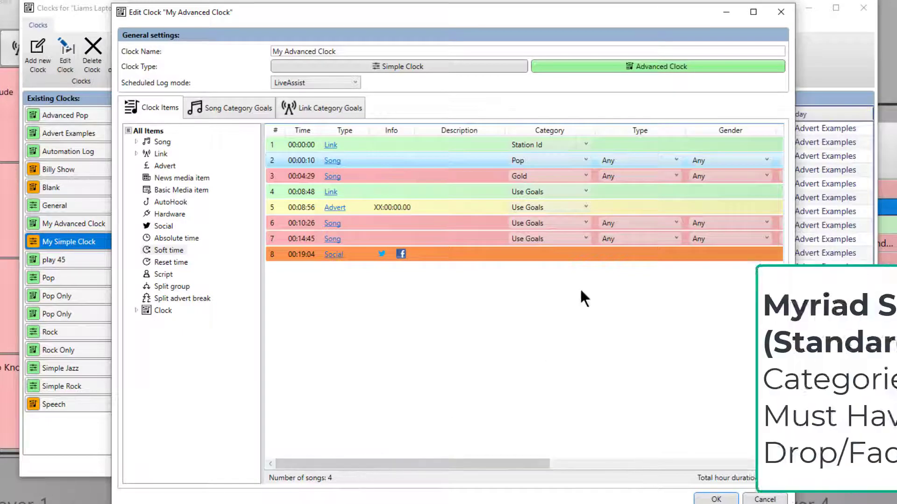
{"action": "left_click_drag", "start_coordinate": [437, 464], "coordinate": [660, 465]}
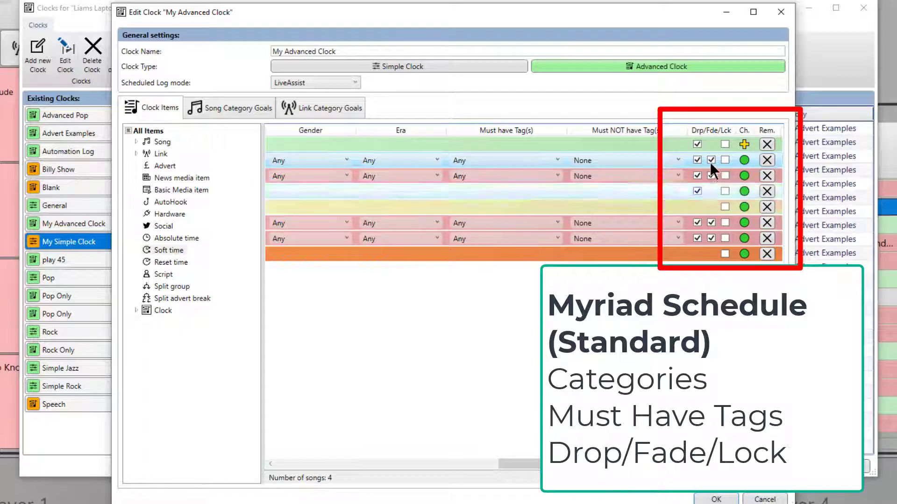
{"action": "left_click", "coordinate": [744, 160]}
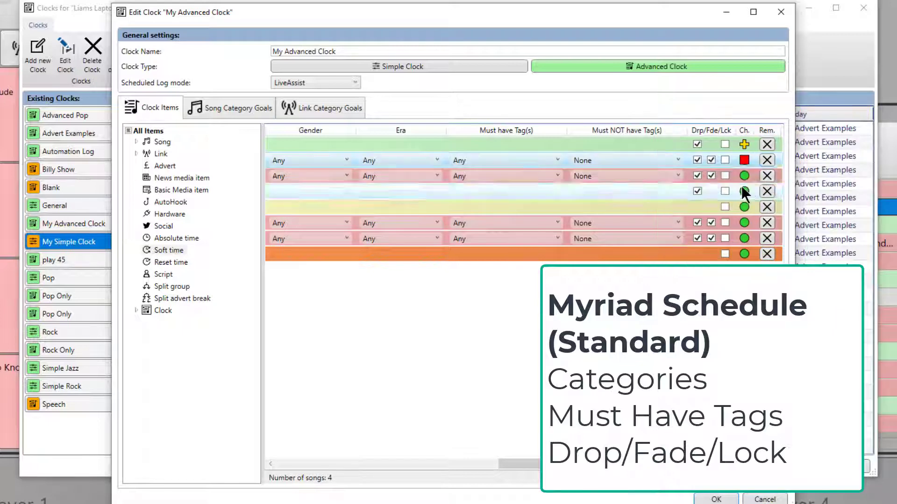
{"action": "left_click", "coordinate": [744, 161]}
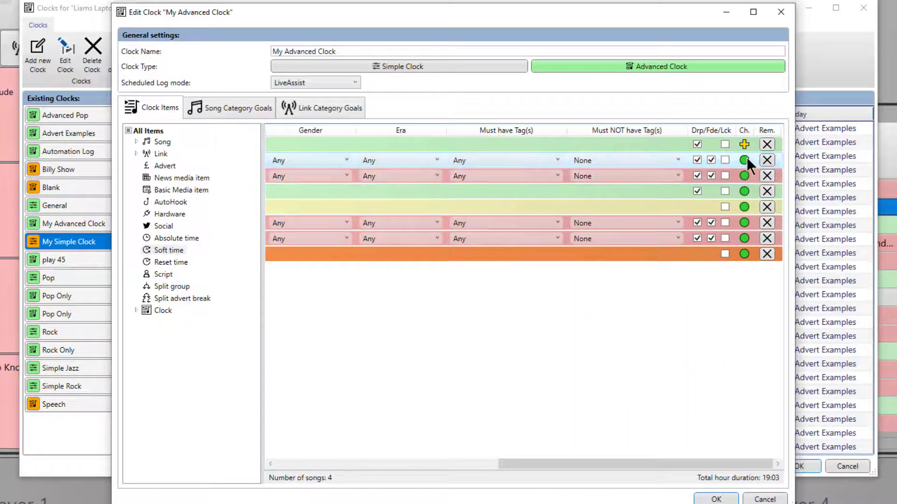
- Examine the Type, Gender, Era and tag columns of the clock items, including the Type options available for the first song
{"action": "left_click_drag", "start_coordinate": [581, 465], "coordinate": [450, 467]}
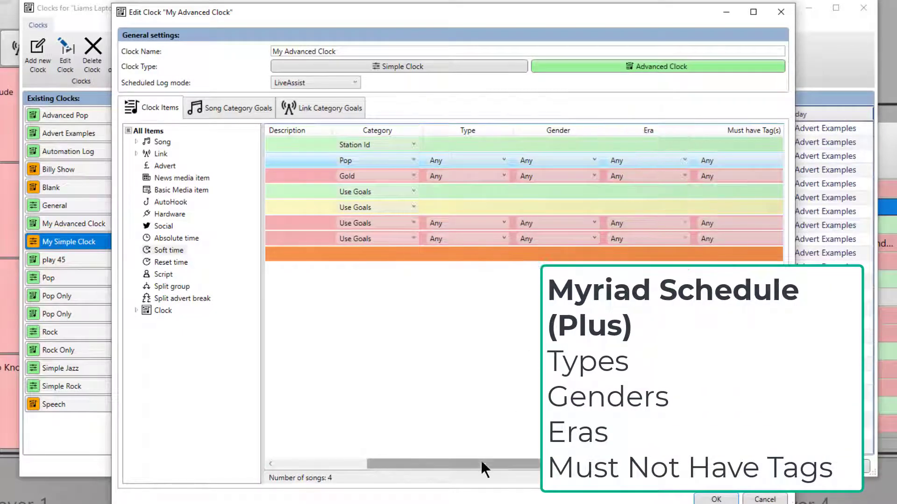
{"action": "left_click_drag", "start_coordinate": [482, 464], "coordinate": [610, 465]}
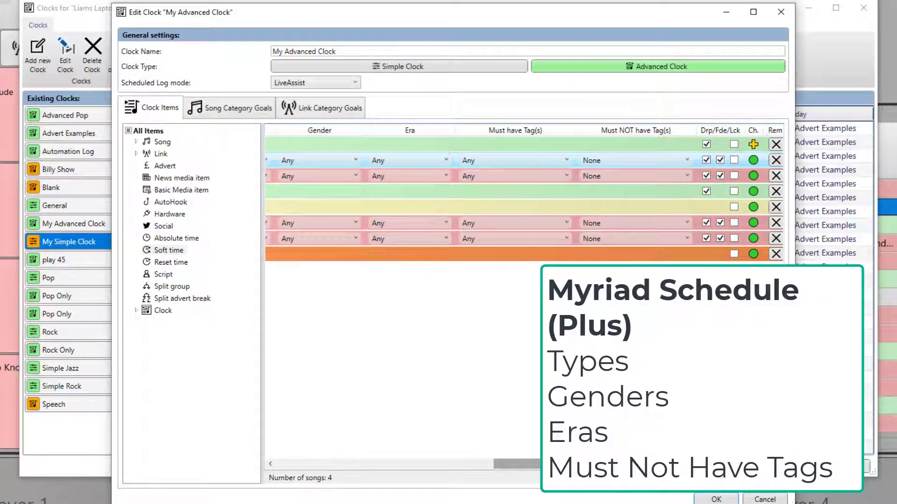
{"action": "left_click_drag", "start_coordinate": [560, 464], "coordinate": [461, 457]}
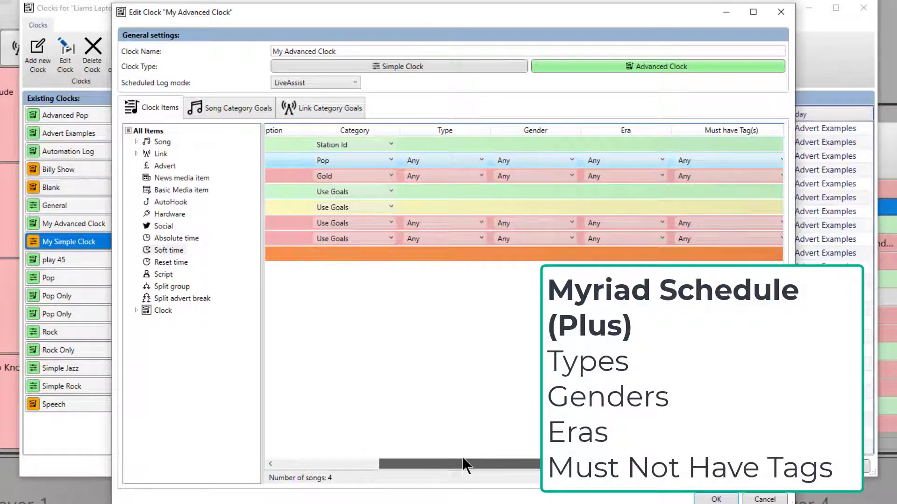
{"action": "left_click", "coordinate": [466, 161]}
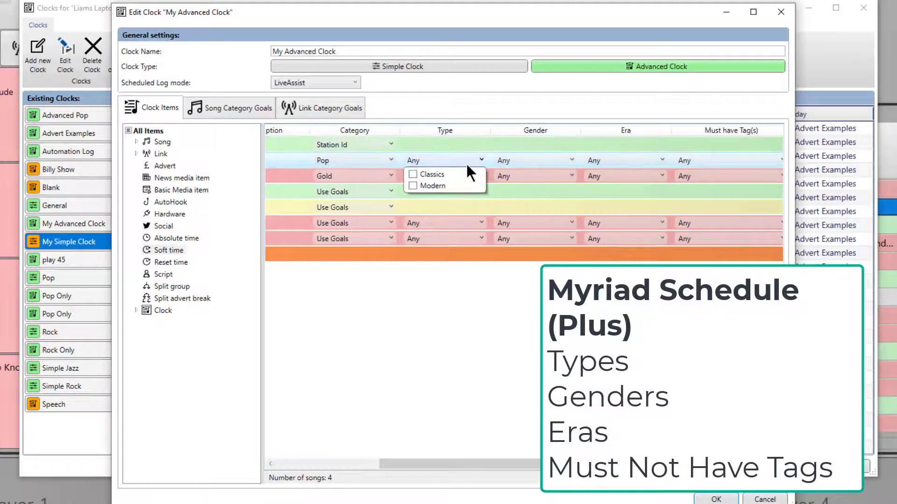
{"action": "left_click", "coordinate": [551, 167]}
{"action": "double_click", "coordinate": [551, 160]}
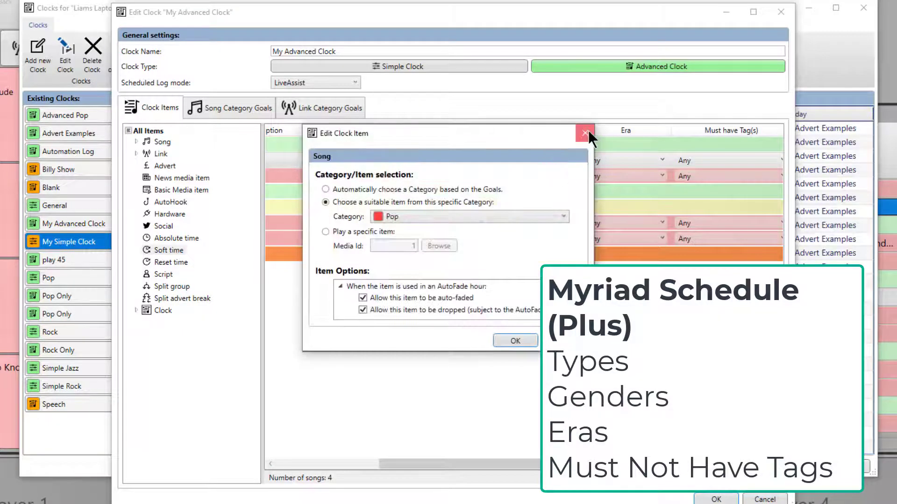
{"action": "left_click", "coordinate": [586, 133]}
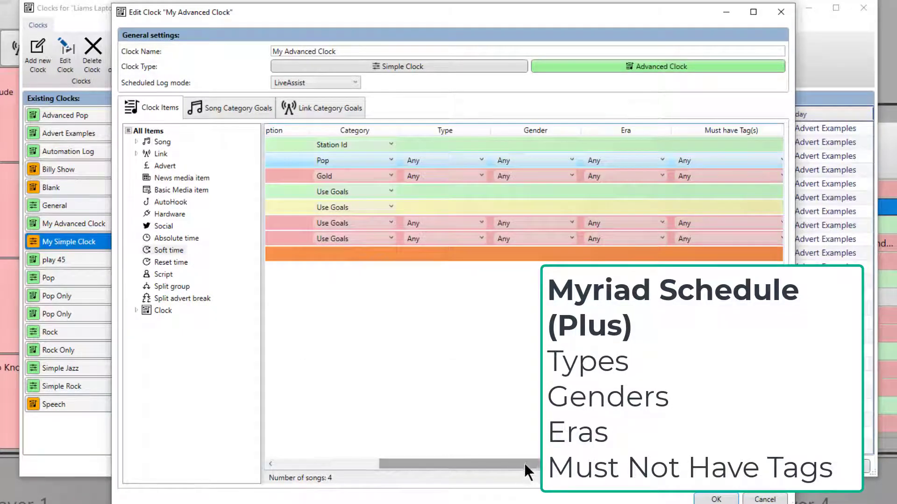
{"action": "left_click_drag", "start_coordinate": [526, 470], "coordinate": [646, 469]}
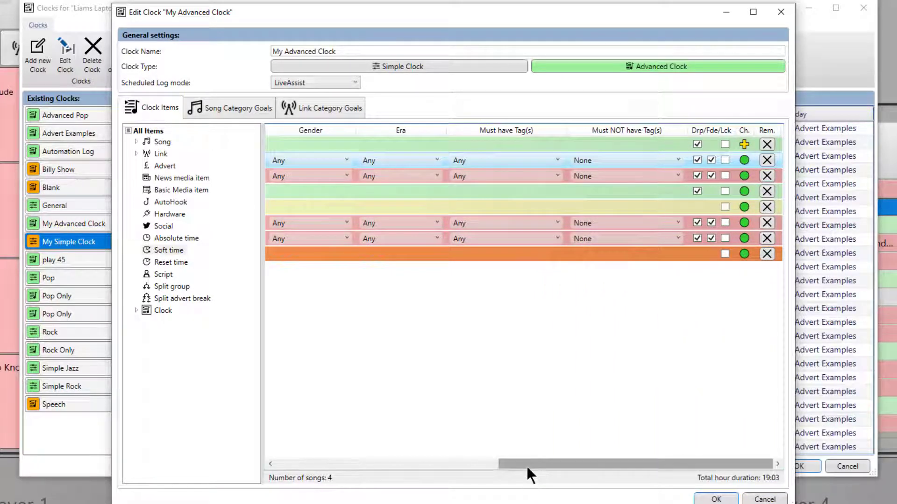
{"action": "left_click_drag", "start_coordinate": [525, 466], "coordinate": [371, 466]}
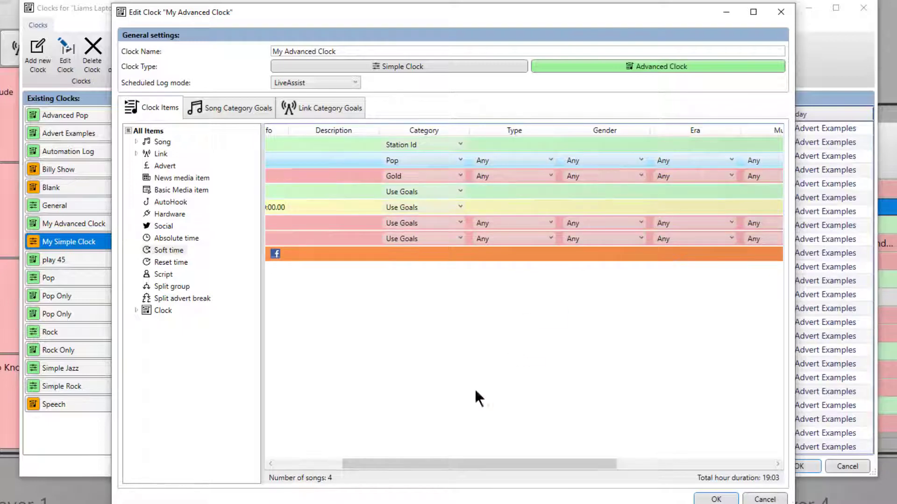
{"action": "left_click_drag", "start_coordinate": [489, 464], "coordinate": [645, 435]}
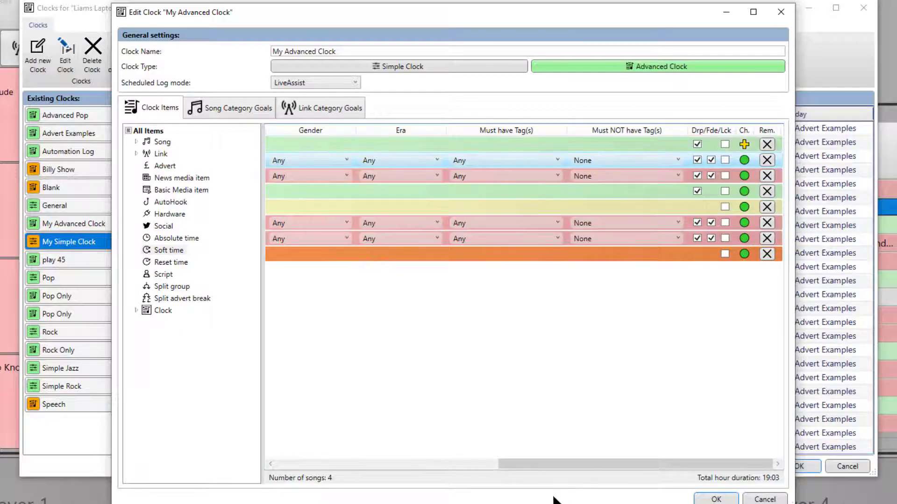
- Restrict the Pop song item to type Classics, gender Female and era 00s
{"action": "left_click_drag", "start_coordinate": [553, 465], "coordinate": [405, 467]}
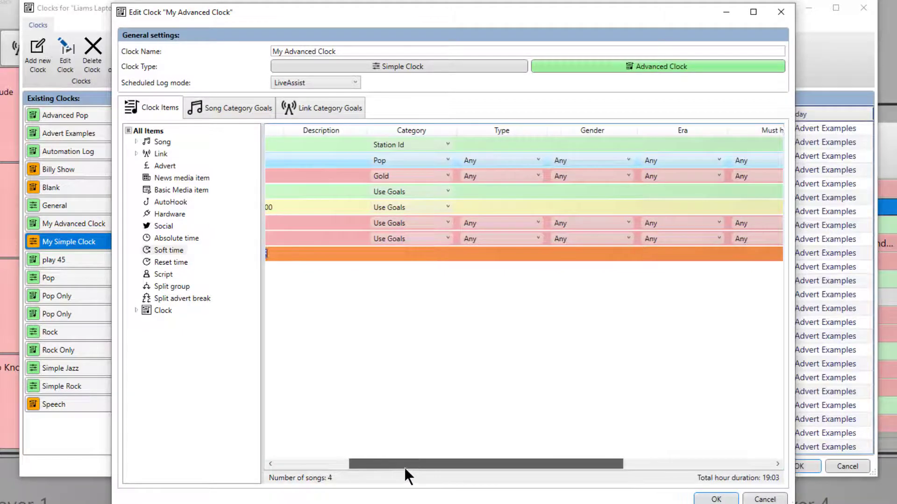
{"action": "left_click", "coordinate": [522, 162]}
{"action": "left_click", "coordinate": [482, 172]}
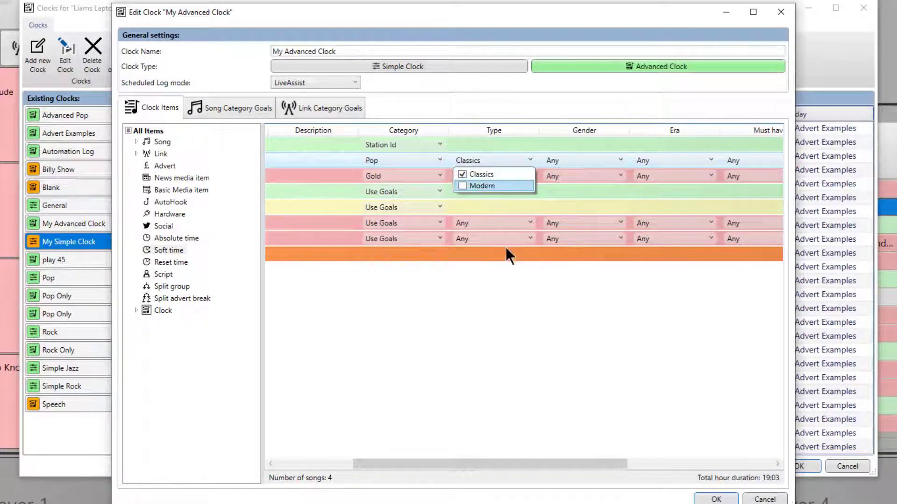
{"action": "left_click", "coordinate": [590, 158]}
{"action": "left_click", "coordinate": [587, 162]}
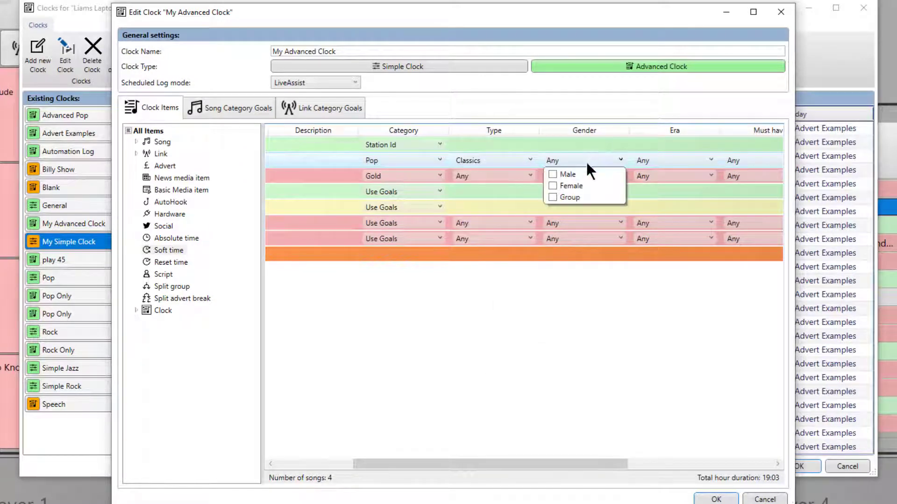
{"action": "left_click", "coordinate": [553, 187]}
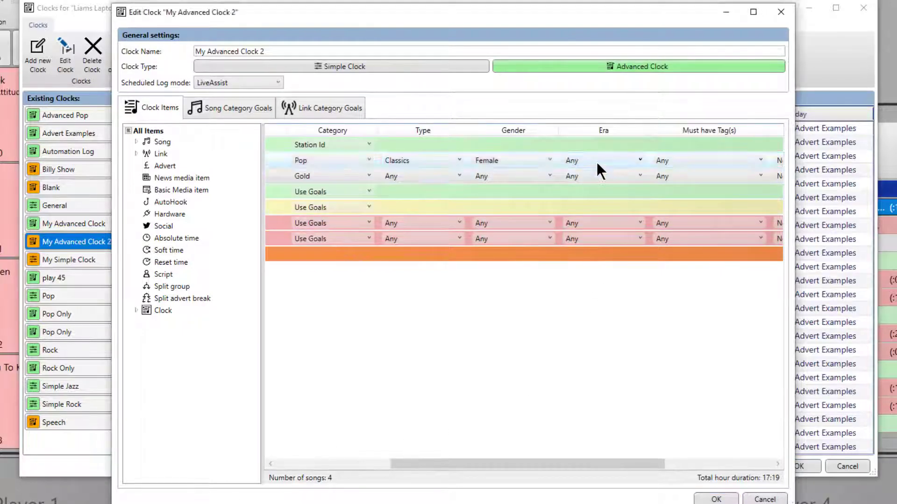
{"action": "left_click", "coordinate": [607, 160]}
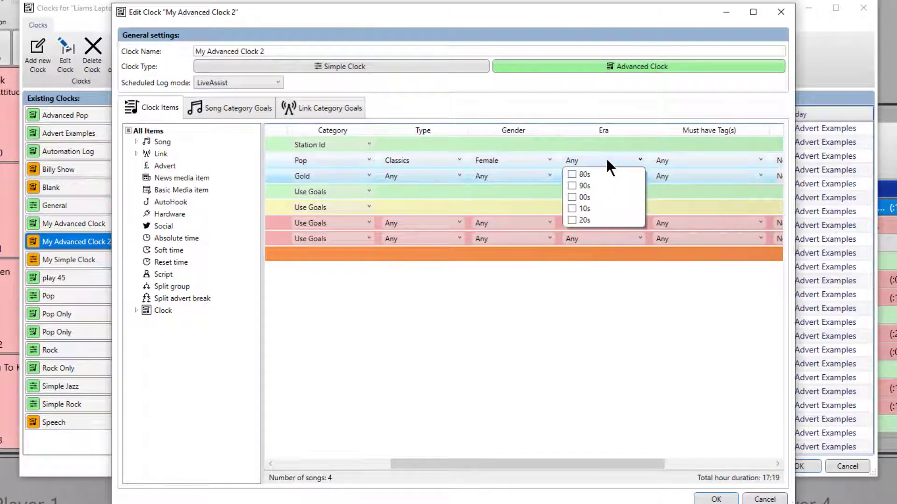
{"action": "left_click", "coordinate": [579, 197]}
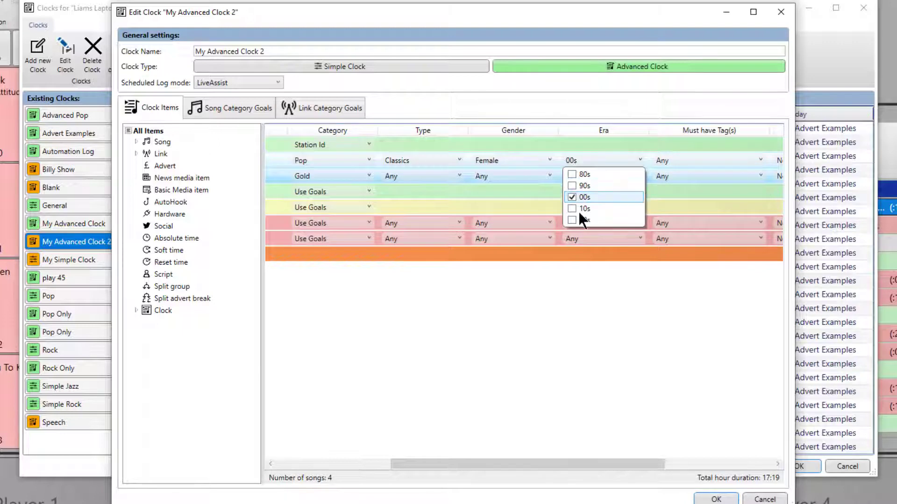
- Require the Love Songs tag and exclude the Hour Opener tag for the Pop song item
{"action": "left_click", "coordinate": [514, 465]}
{"action": "left_click_drag", "start_coordinate": [548, 460], "coordinate": [652, 460]}
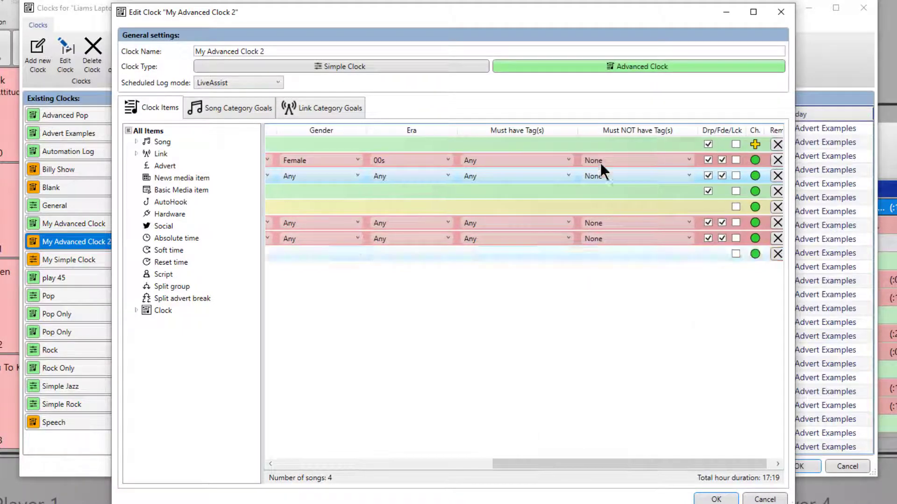
{"action": "left_click", "coordinate": [567, 161]}
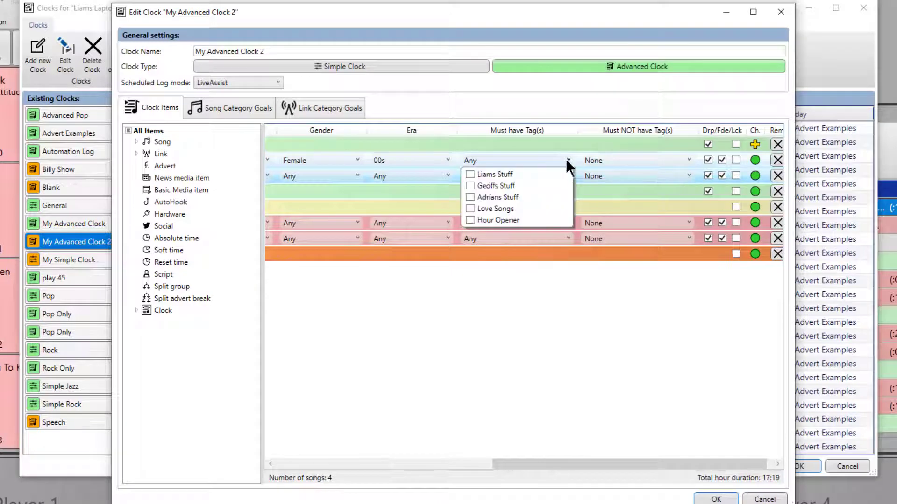
{"action": "left_click", "coordinate": [469, 209]}
{"action": "left_click", "coordinate": [638, 131]}
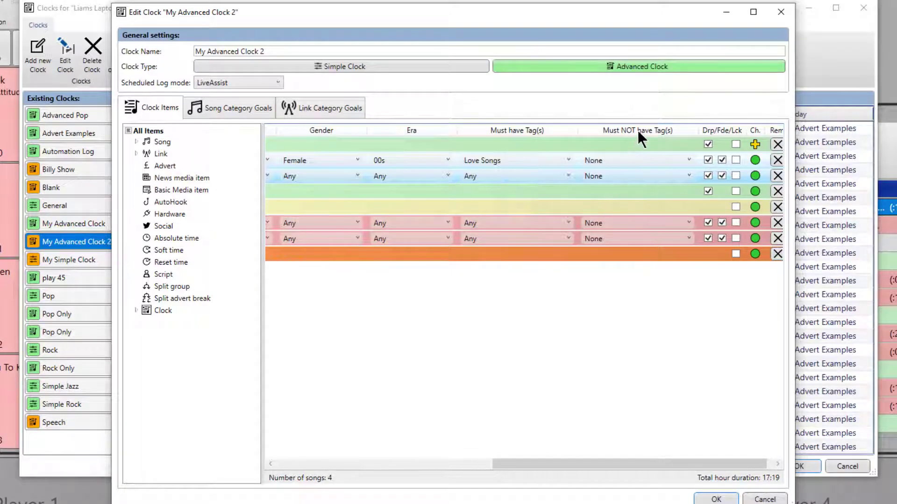
{"action": "left_click", "coordinate": [637, 160]}
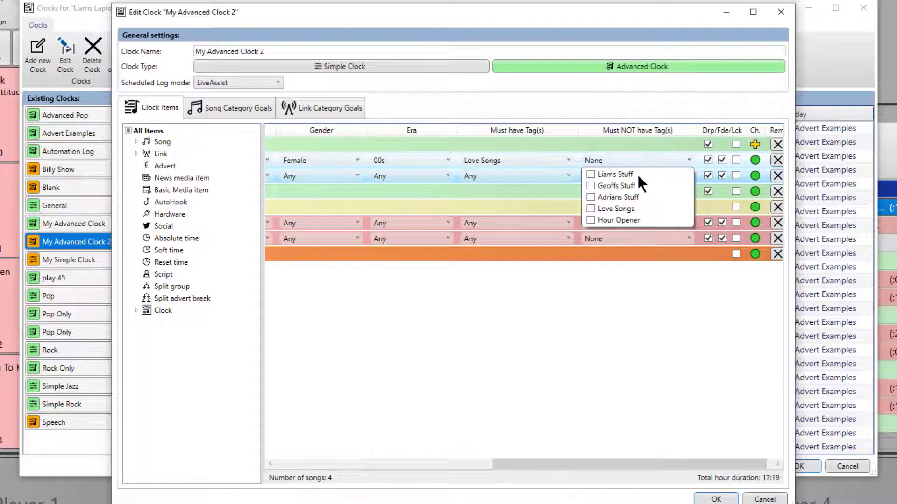
{"action": "left_click", "coordinate": [590, 220]}
{"action": "left_click", "coordinate": [618, 391]}
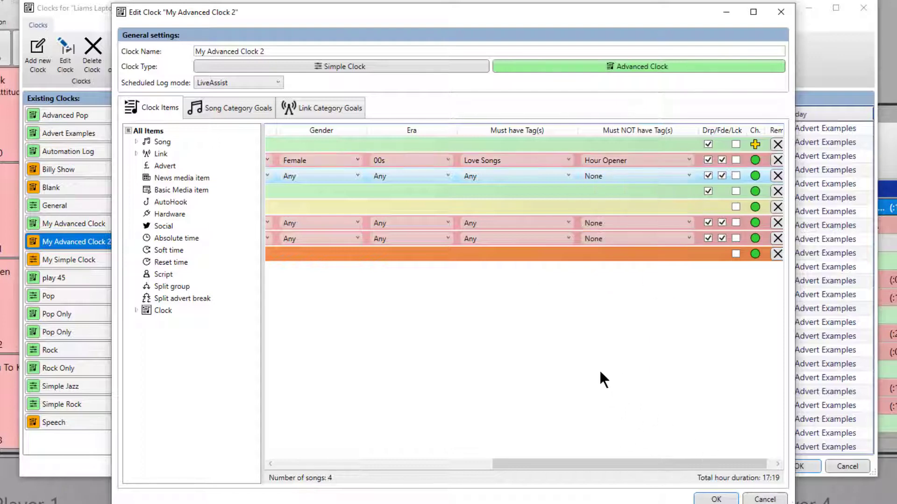
{"action": "left_click_drag", "start_coordinate": [553, 464], "coordinate": [326, 458]}
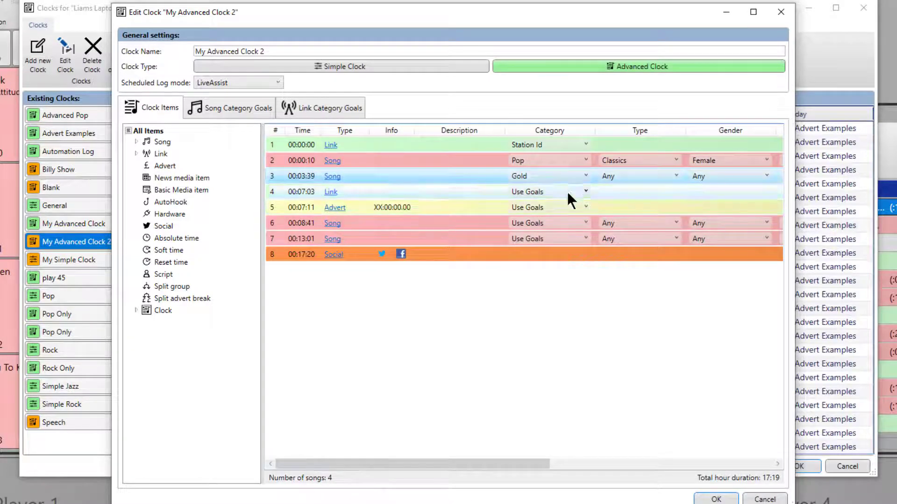
{"action": "left_click", "coordinate": [532, 211]}
{"action": "left_click", "coordinate": [586, 207]}
{"action": "left_click", "coordinate": [586, 210]}
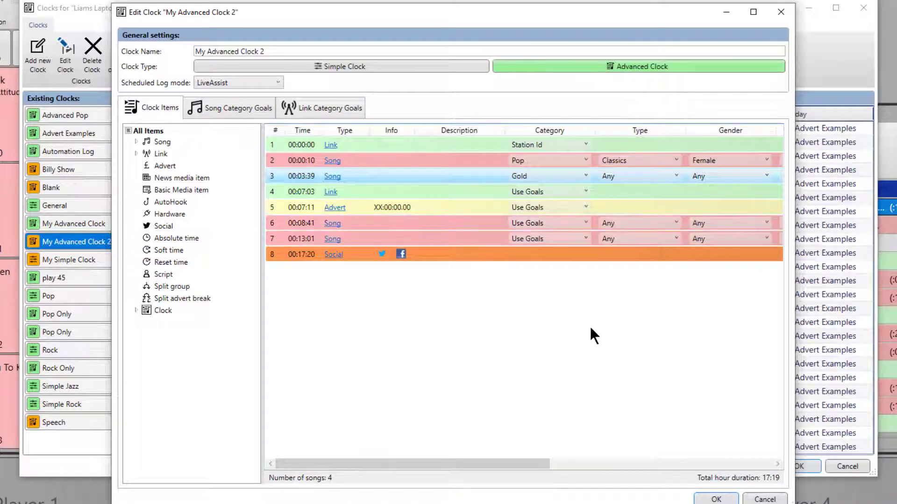
- Zero all song category weightings, and set the goals to Pop 71, Gold 26 and Rock 10
{"action": "left_click", "coordinate": [234, 109]}
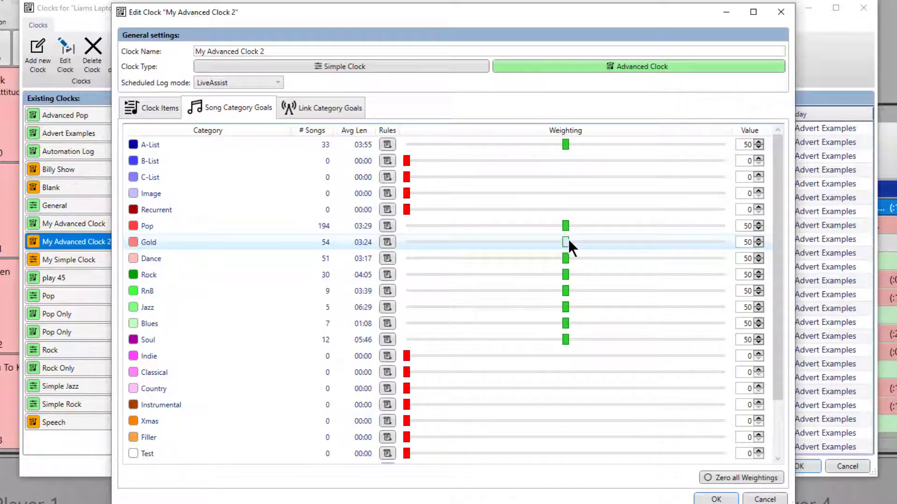
{"action": "left_click_drag", "start_coordinate": [566, 241], "coordinate": [329, 274]}
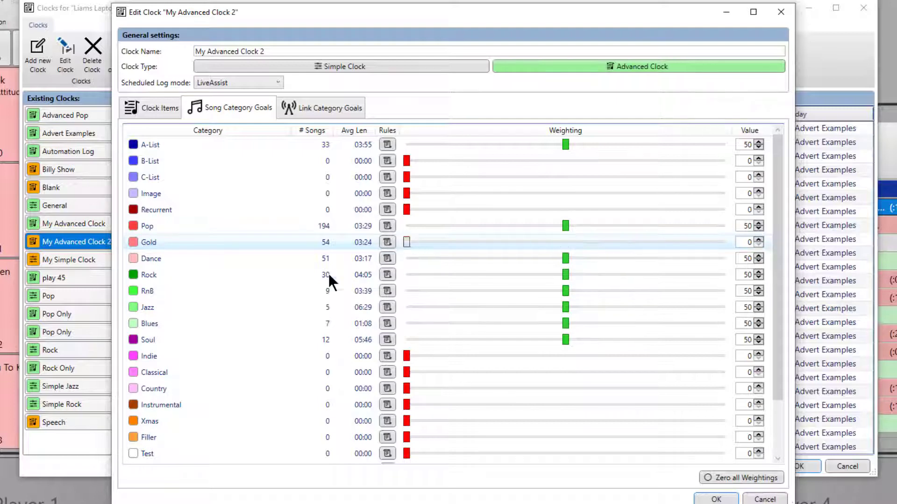
{"action": "left_click", "coordinate": [720, 476]}
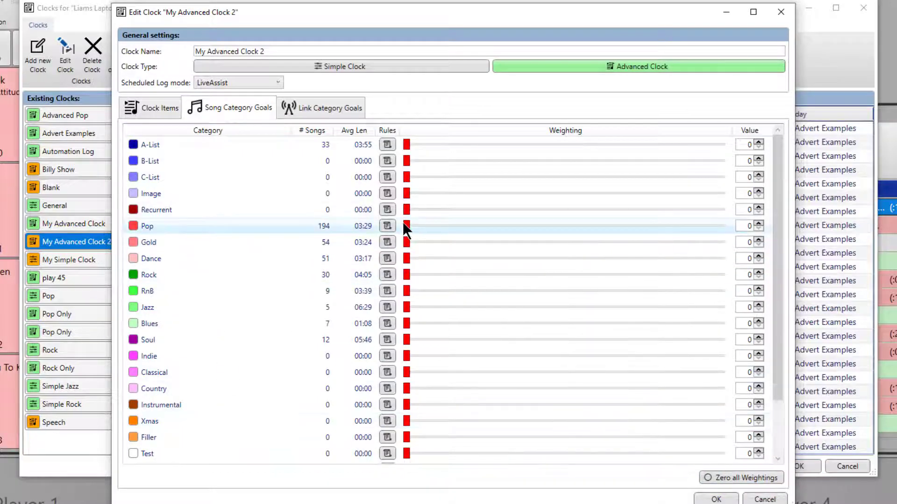
{"action": "mouse_move", "coordinate": [403, 222]}
{"action": "left_mouse_down"}
{"action": "mouse_move", "coordinate": [604, 147]}
{"action": "mouse_move", "coordinate": [615, 203]}
{"action": "left_mouse_up"}
{"action": "mouse_move", "coordinate": [407, 242]}
{"action": "left_mouse_down"}
{"action": "mouse_move", "coordinate": [462, 224]}
{"action": "mouse_move", "coordinate": [489, 241]}
{"action": "left_mouse_up"}
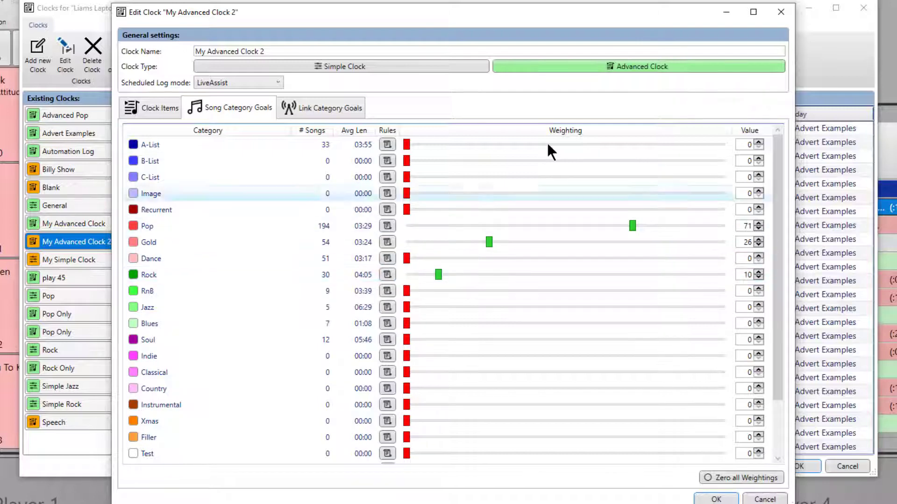
- Set the Rock weighting in the song category goals to 0
{"action": "left_click", "coordinate": [158, 108]}
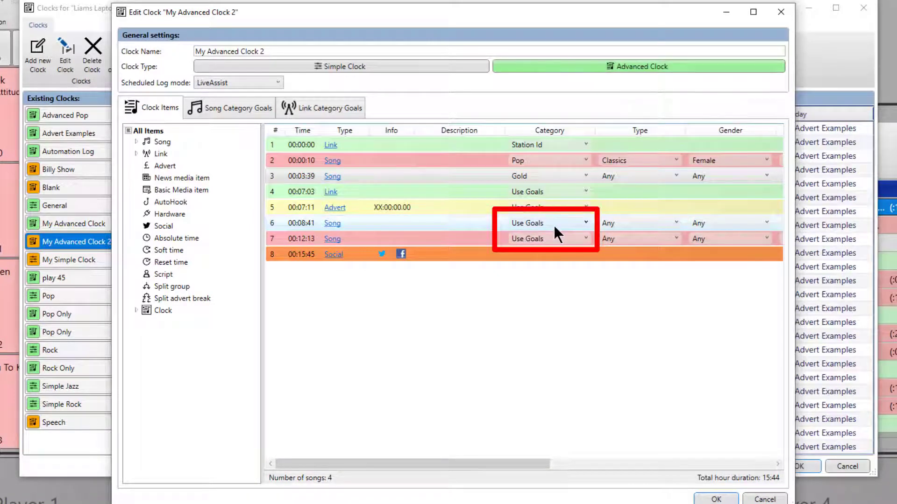
{"action": "left_click", "coordinate": [235, 111]}
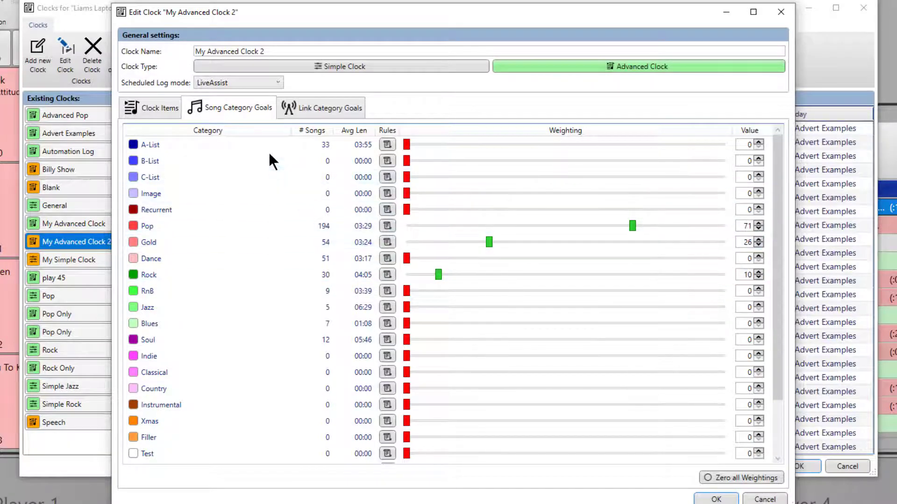
{"action": "left_click", "coordinate": [153, 111]}
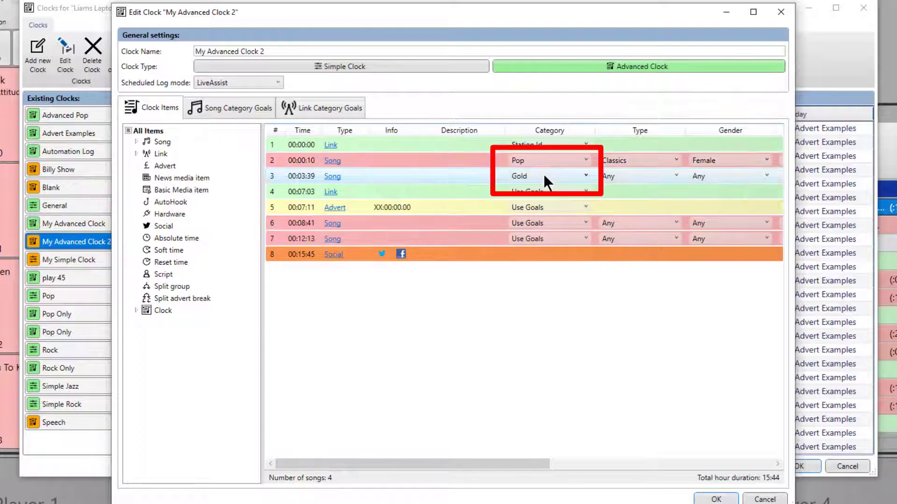
{"action": "left_click", "coordinate": [241, 107]}
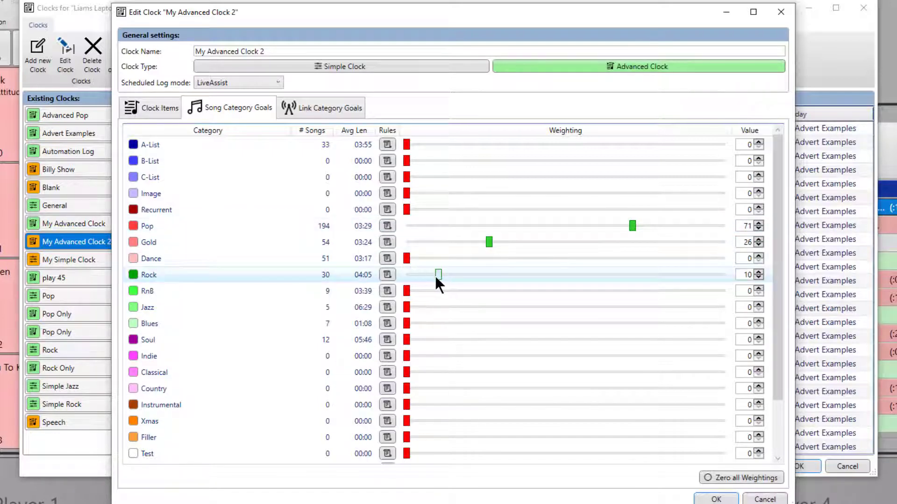
{"action": "left_click_drag", "start_coordinate": [404, 275], "coordinate": [405, 276]}
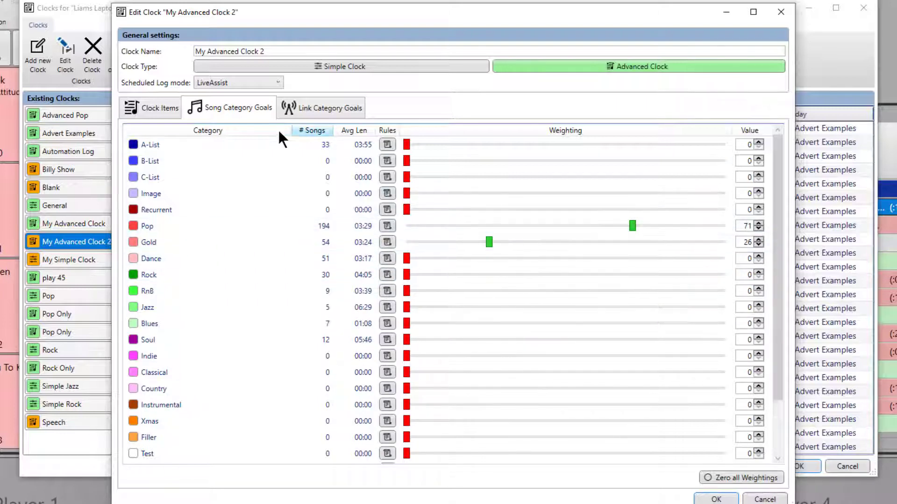
- Compare the categories assigned to the clock's song items with the song category goals
{"action": "left_click", "coordinate": [164, 106]}
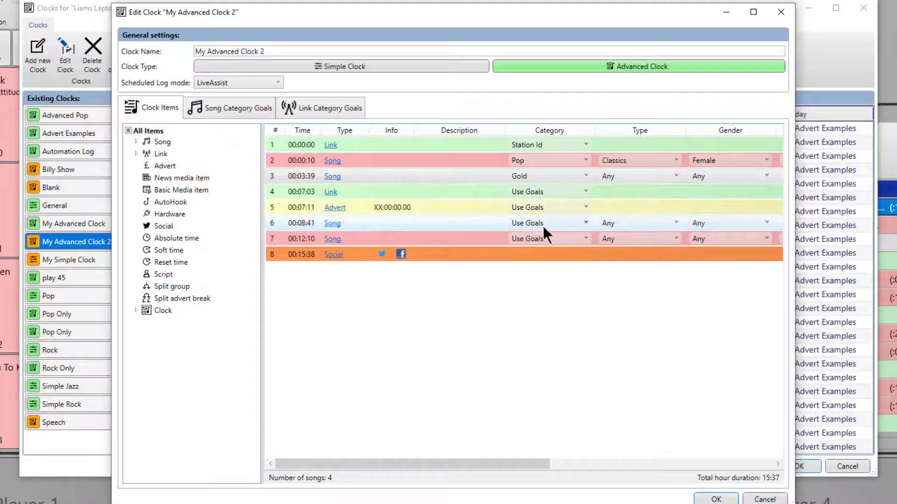
{"action": "left_click", "coordinate": [254, 104]}
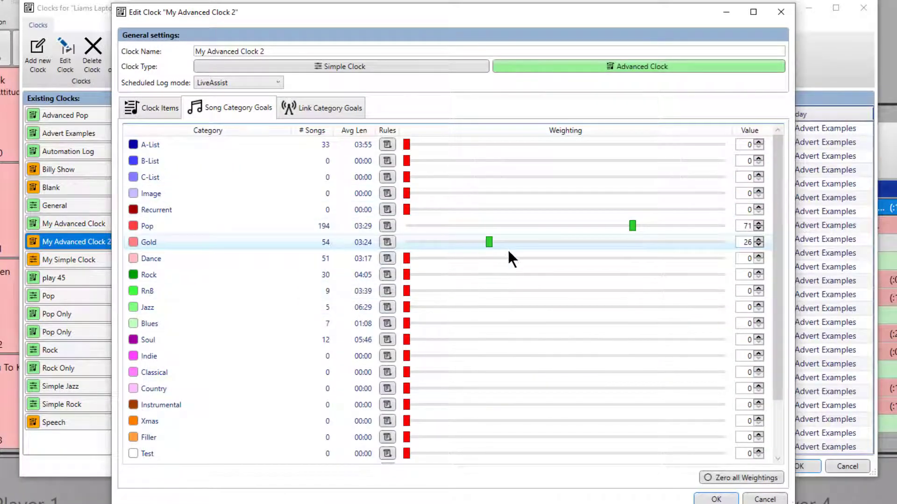
{"action": "left_click", "coordinate": [158, 105]}
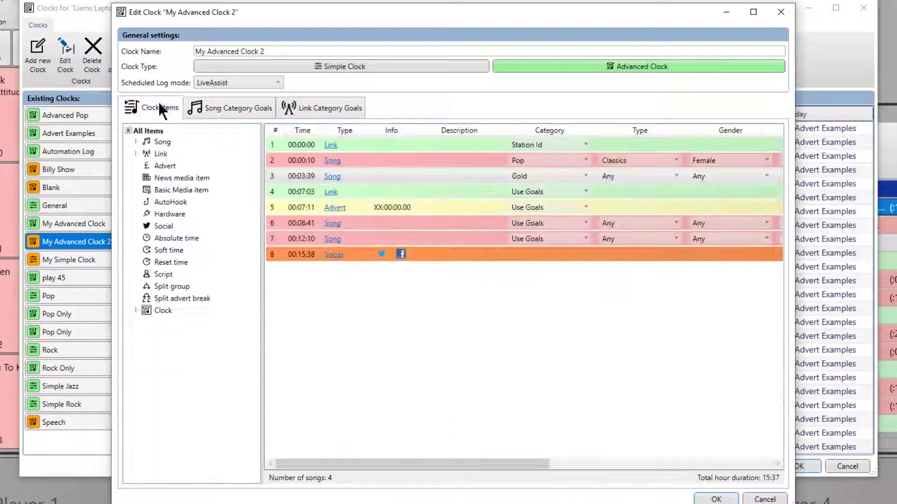
{"action": "left_click", "coordinate": [237, 108]}
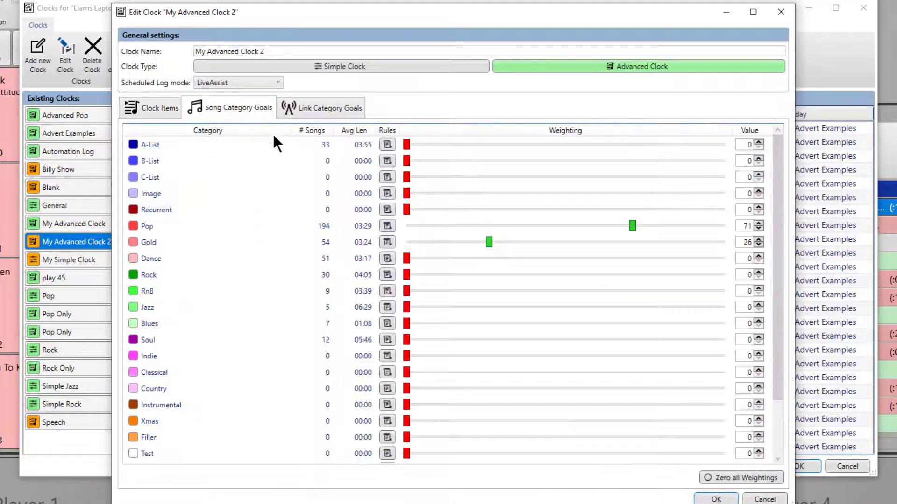
{"action": "left_click", "coordinate": [165, 112]}
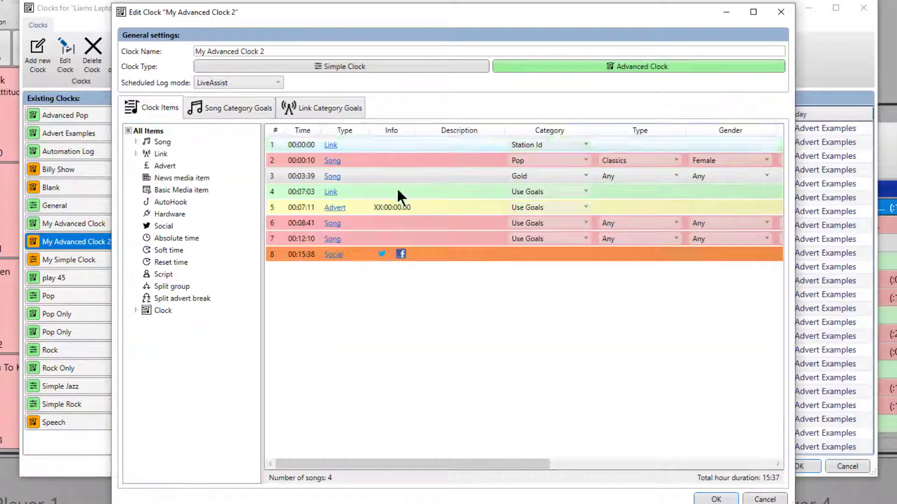
{"action": "left_click", "coordinate": [249, 105]}
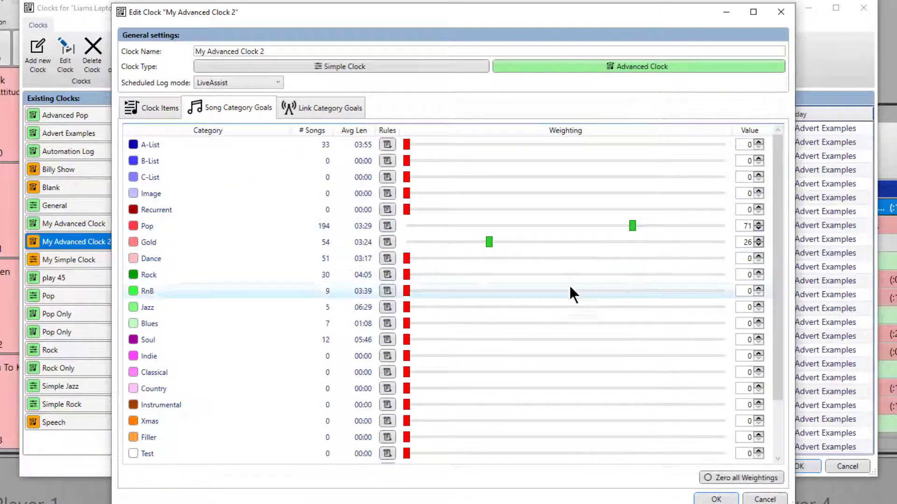
- Append a generic Song item that uses goals and a Dance category song to the end of the clock
{"action": "left_click", "coordinate": [165, 109]}
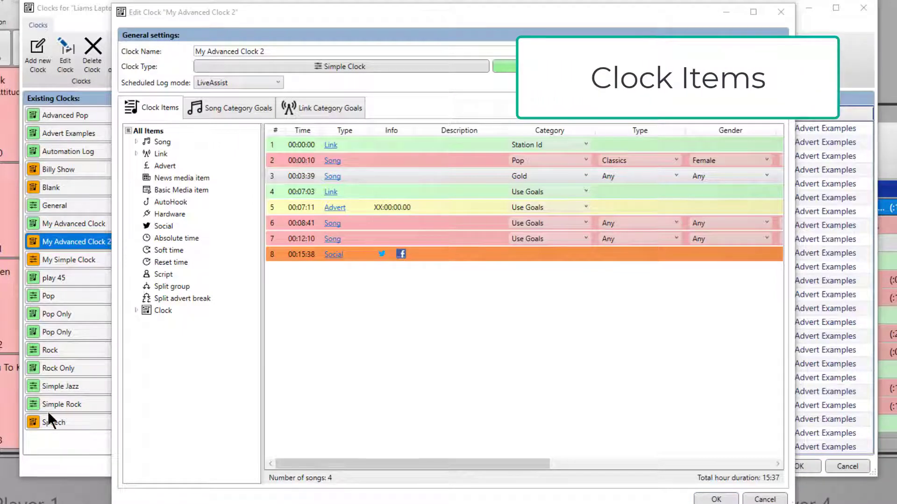
{"action": "left_click", "coordinate": [137, 142]}
{"action": "left_click_drag", "start_coordinate": [163, 141], "coordinate": [330, 294]}
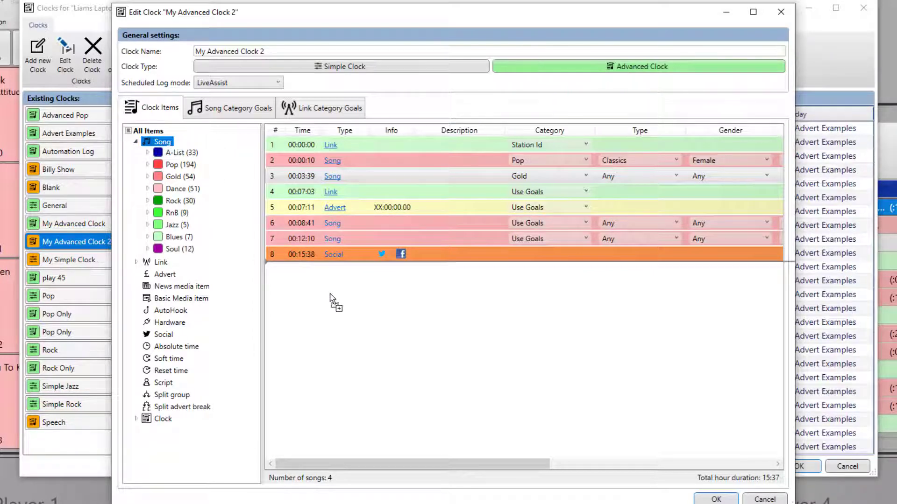
{"action": "left_click_drag", "start_coordinate": [330, 294], "coordinate": [330, 294]}
{"action": "left_click", "coordinate": [159, 152]}
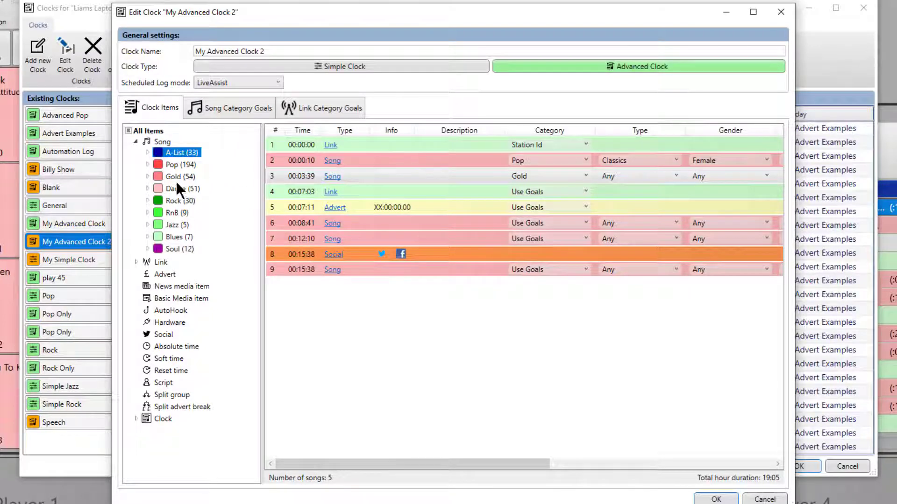
{"action": "left_click_drag", "start_coordinate": [171, 187], "coordinate": [316, 287]}
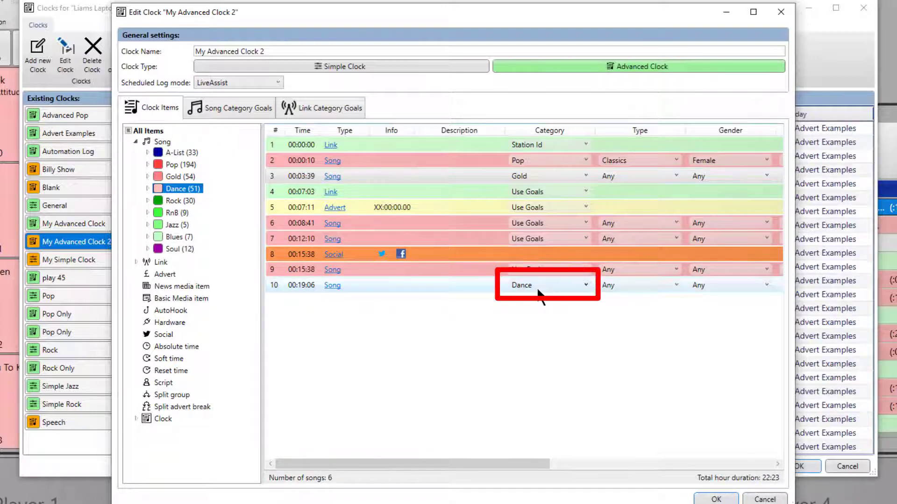
- Add the specific Dance track DARE - Gorillaz to the end of the clock and remove it again
{"action": "left_click", "coordinate": [147, 189]}
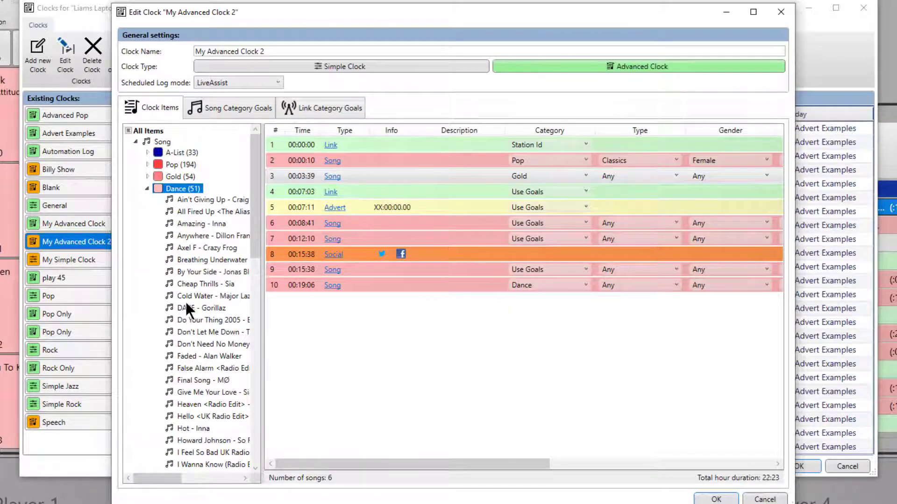
{"action": "left_click_drag", "start_coordinate": [185, 309], "coordinate": [339, 316]}
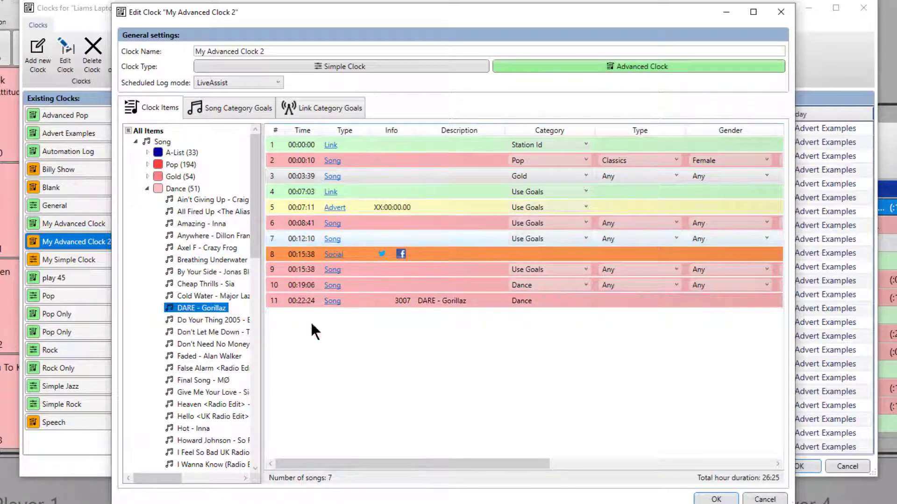
{"action": "left_click_drag", "start_coordinate": [376, 465], "coordinate": [136, 316]}
{"action": "left_click", "coordinate": [767, 300]}
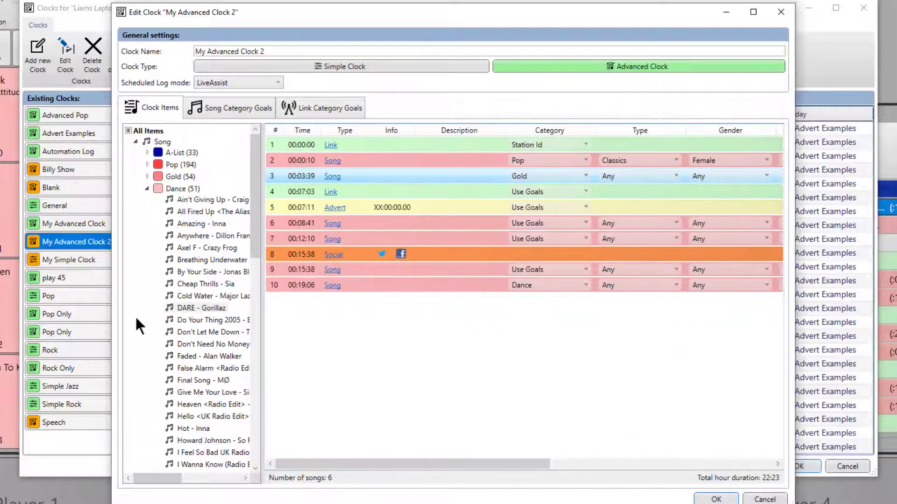
- Append a Station Id category link to the end of the clock
{"action": "left_click", "coordinate": [136, 140]}
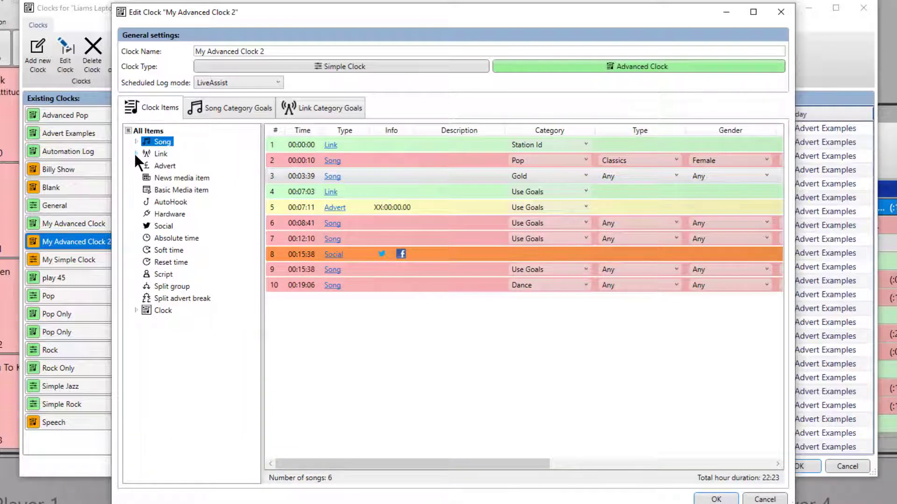
{"action": "left_click", "coordinate": [135, 153]}
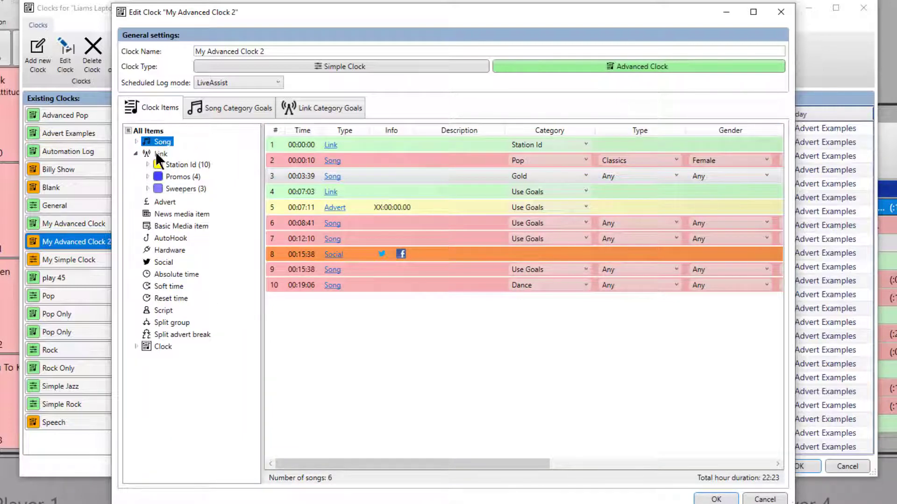
{"action": "left_click", "coordinate": [172, 164]}
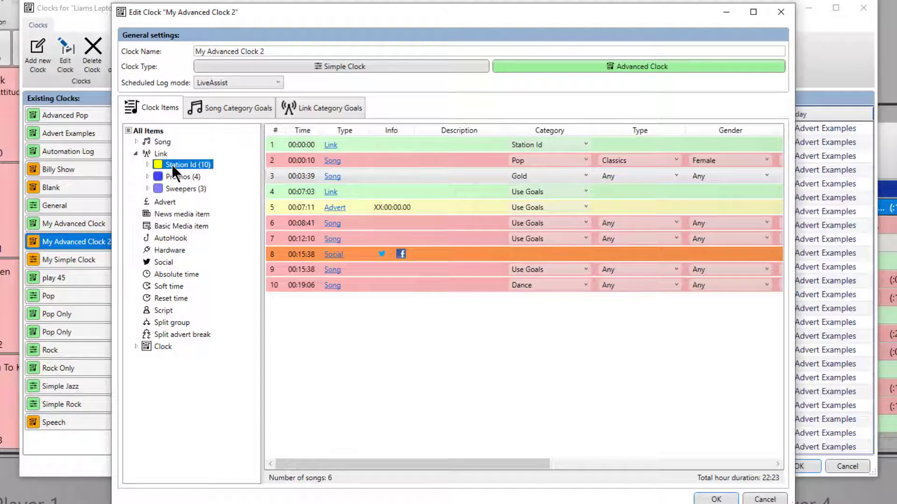
{"action": "left_click_drag", "start_coordinate": [172, 165], "coordinate": [291, 308]}
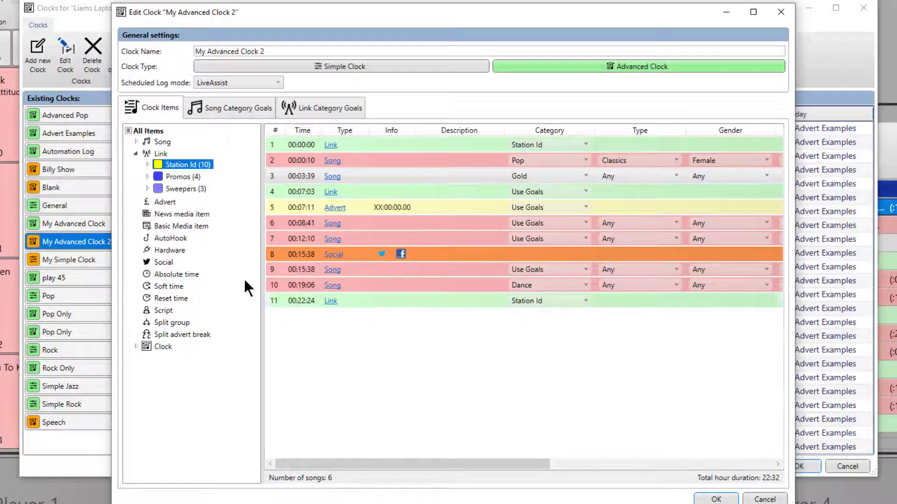
- Append the specific National DAB ID - Hot FM promo to the end of the clock and delete the Station Id link directly above it
{"action": "left_click", "coordinate": [148, 177]}
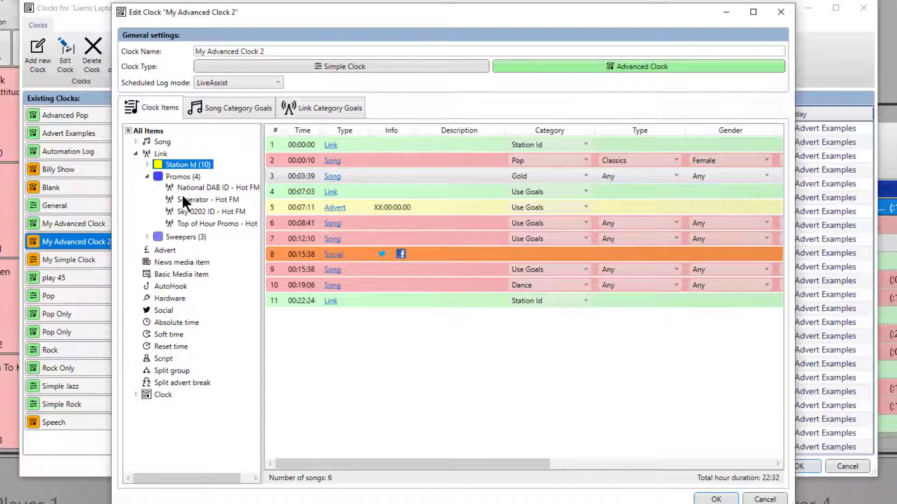
{"action": "mouse_move", "coordinate": [185, 188]}
{"action": "left_mouse_down"}
{"action": "mouse_move", "coordinate": [324, 260]}
{"action": "mouse_move", "coordinate": [351, 340]}
{"action": "left_mouse_up"}
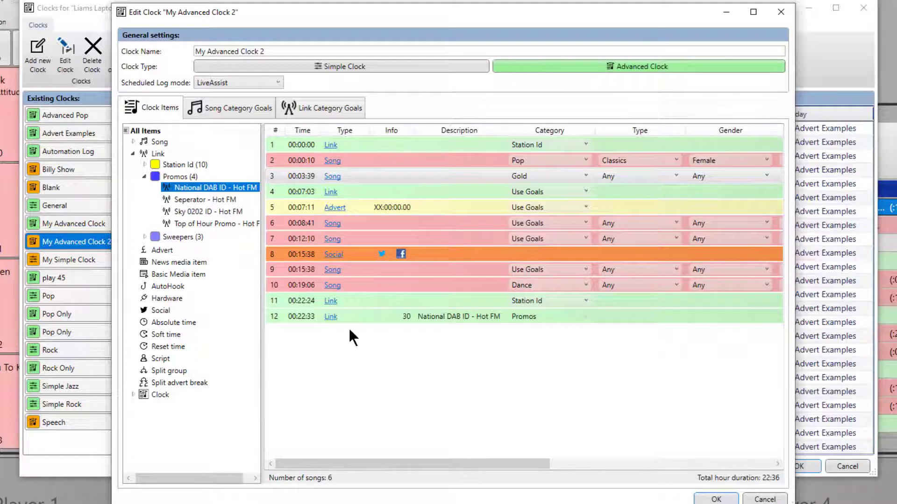
{"action": "right_click", "coordinate": [360, 302]}
{"action": "left_click", "coordinate": [405, 384]}
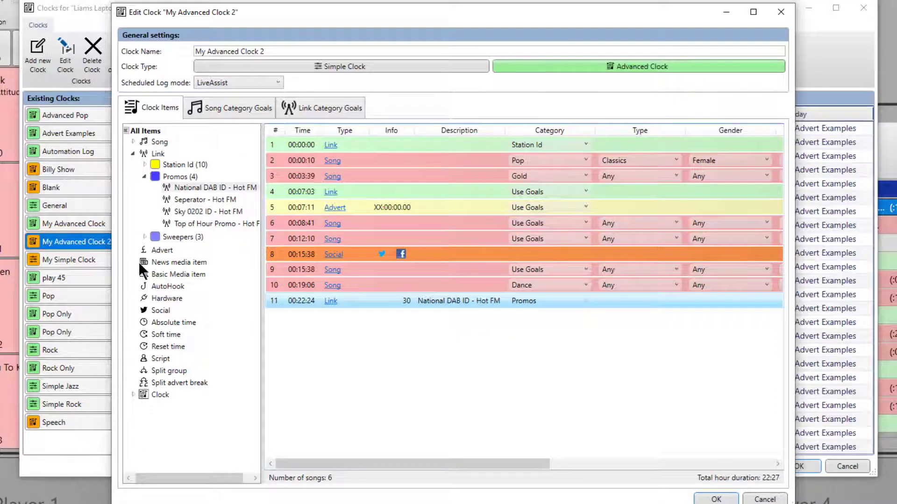
- Append a News media item to the end of the clock and assign it media ID 500
{"action": "left_click", "coordinate": [158, 263]}
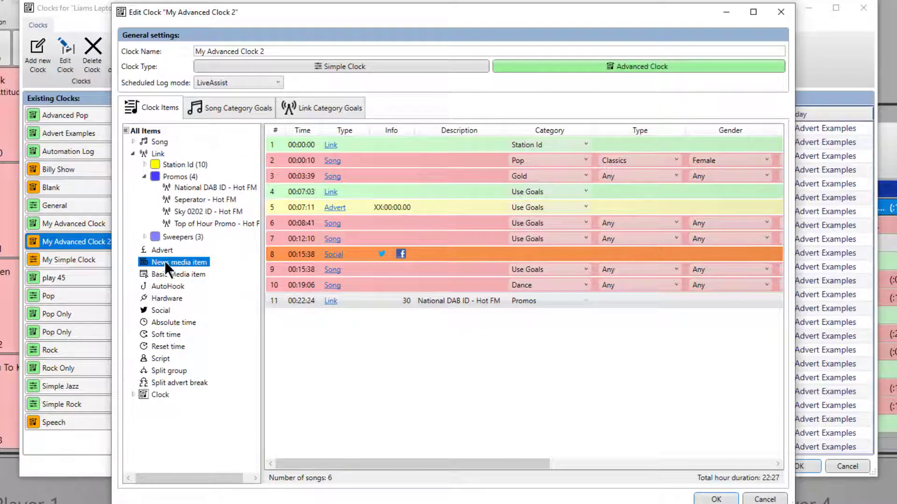
{"action": "left_click_drag", "start_coordinate": [157, 262], "coordinate": [325, 358]}
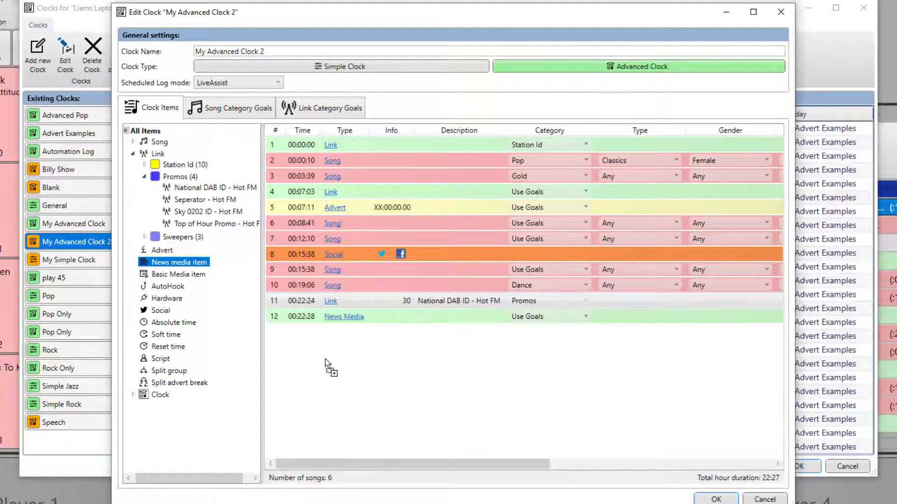
{"action": "left_click", "coordinate": [345, 319]}
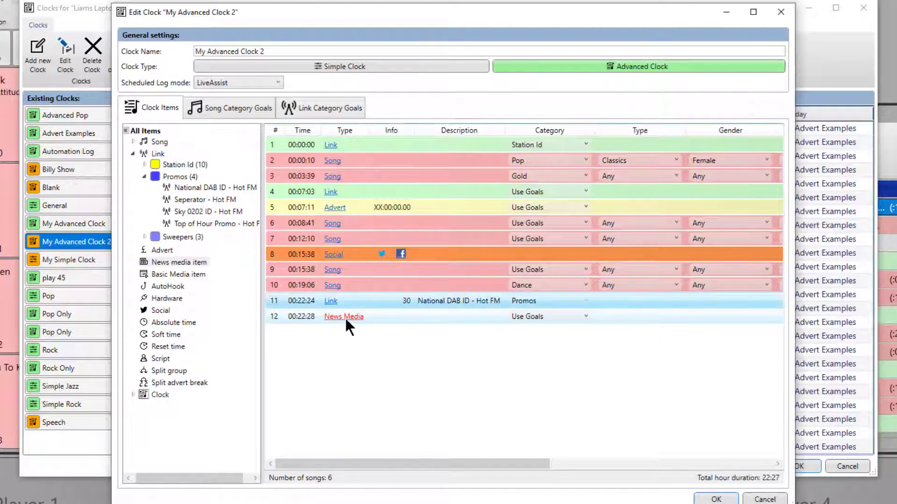
{"action": "left_click", "coordinate": [346, 318]}
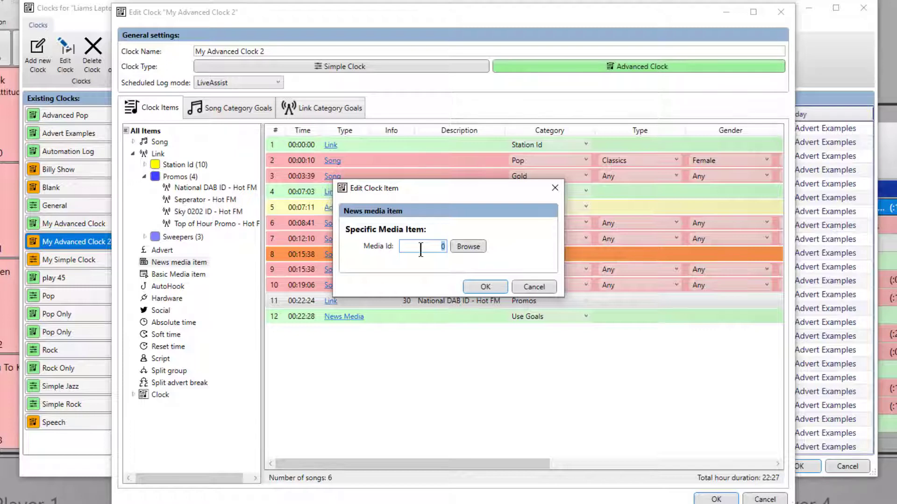
{"action": "type", "text": "500"}
{"action": "key", "text": "Return"}
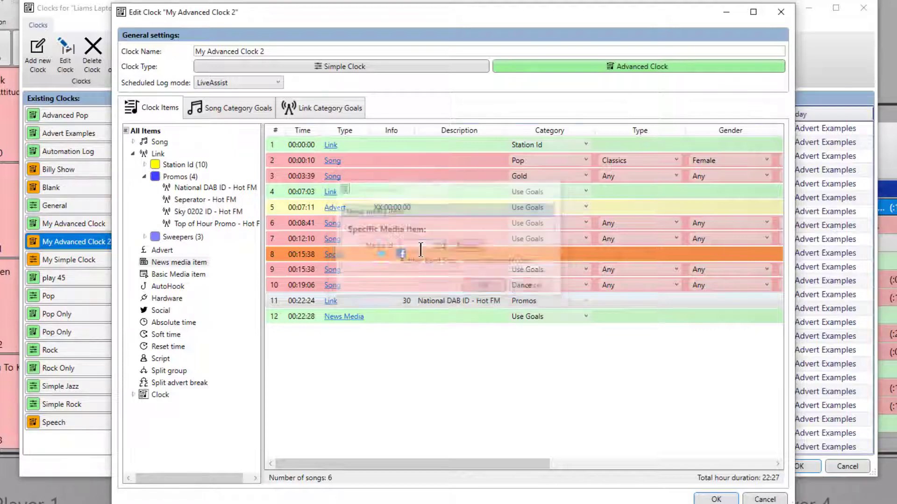
{"action": "left_click", "coordinate": [410, 252]}
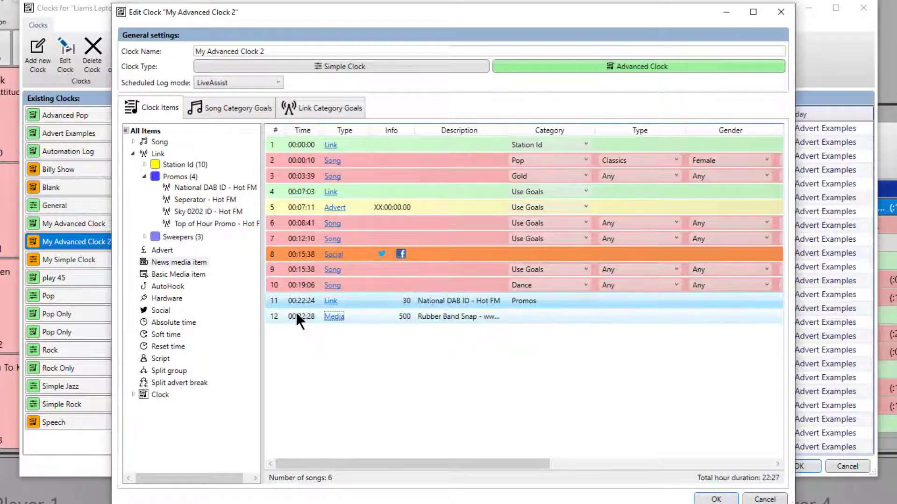
- Append a Basic Media item to the end of the clock and delete the Rubber Band Snap media item above it
{"action": "left_click_drag", "start_coordinate": [181, 273], "coordinate": [315, 358]}
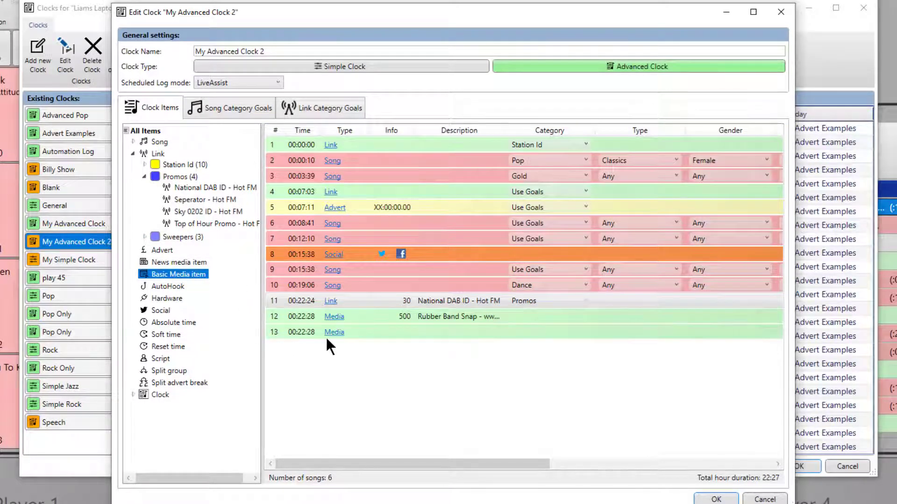
{"action": "right_click", "coordinate": [347, 317]}
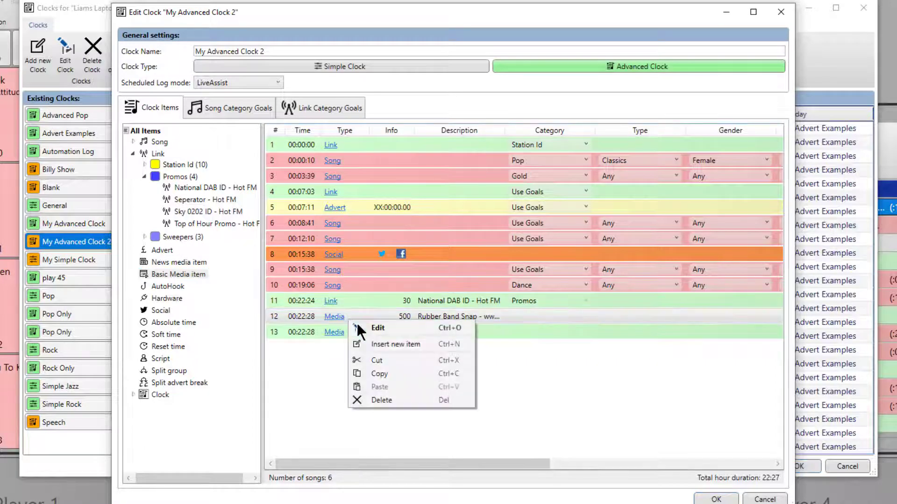
{"action": "left_click", "coordinate": [380, 403]}
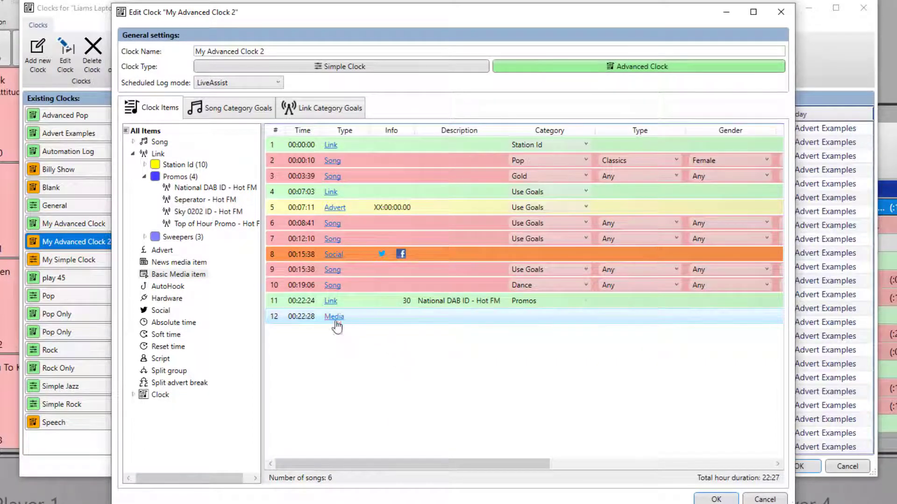
{"action": "left_click", "coordinate": [335, 316]}
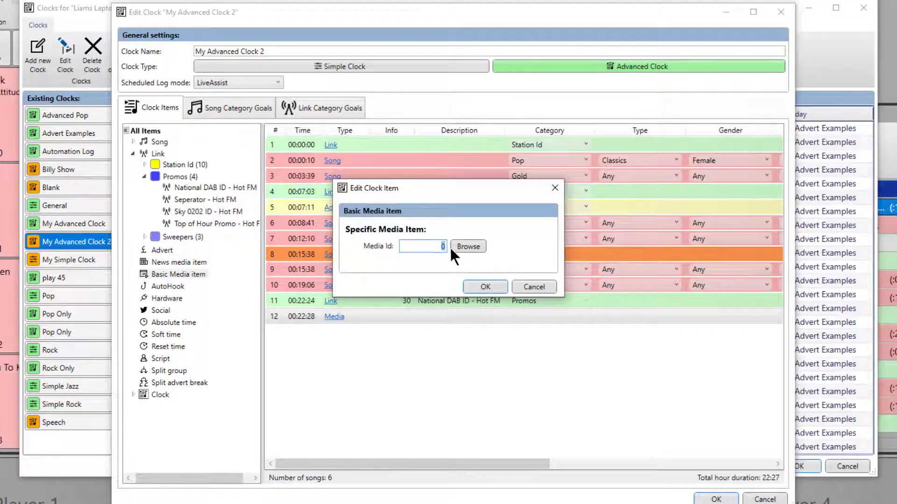
{"action": "left_click", "coordinate": [463, 246]}
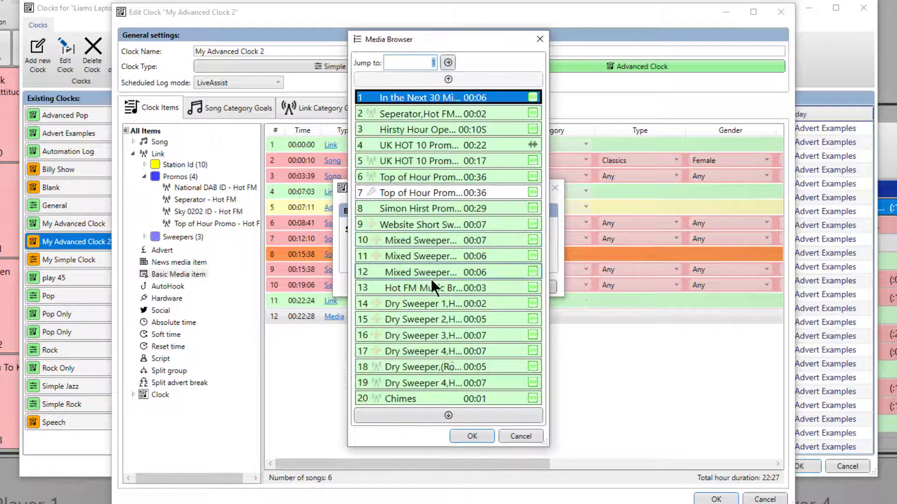
{"action": "double_click", "coordinate": [408, 287]}
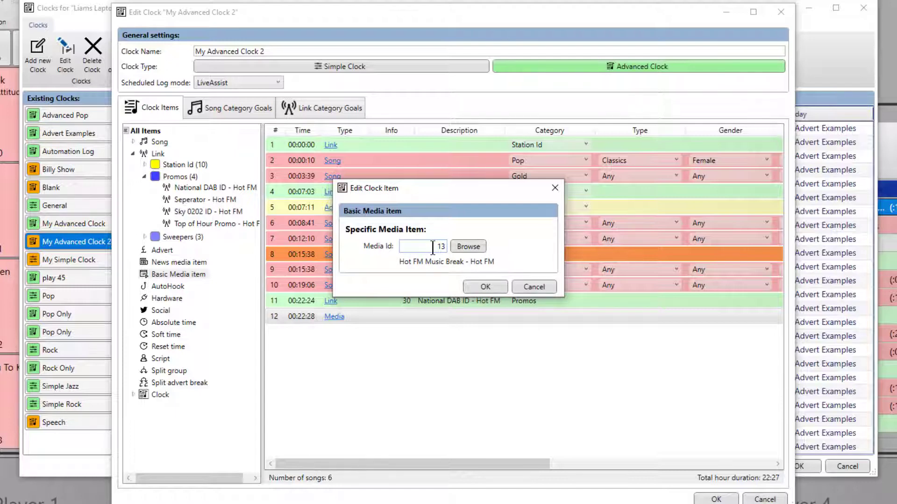
{"action": "left_click", "coordinate": [528, 284]}
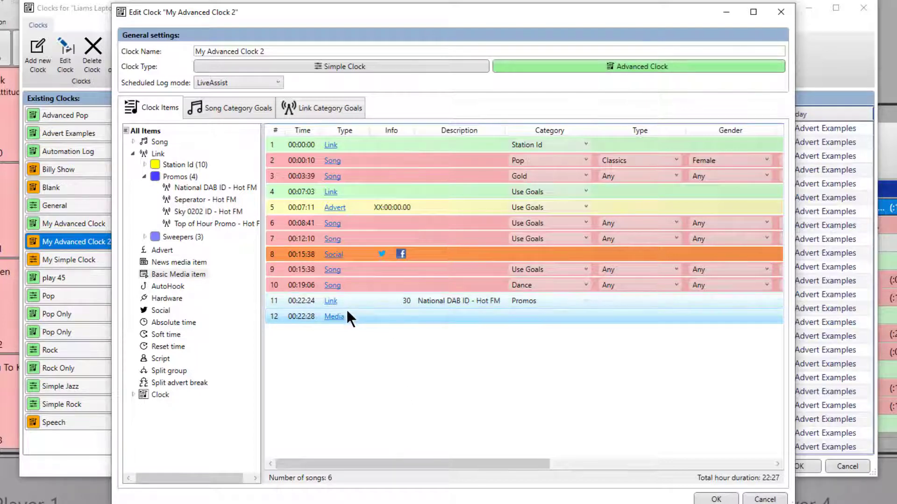
- Set the Basic Media item's media ID to 1350 and move it to second place in the clock, below the opening Station Id link
{"action": "left_click", "coordinate": [335, 320]}
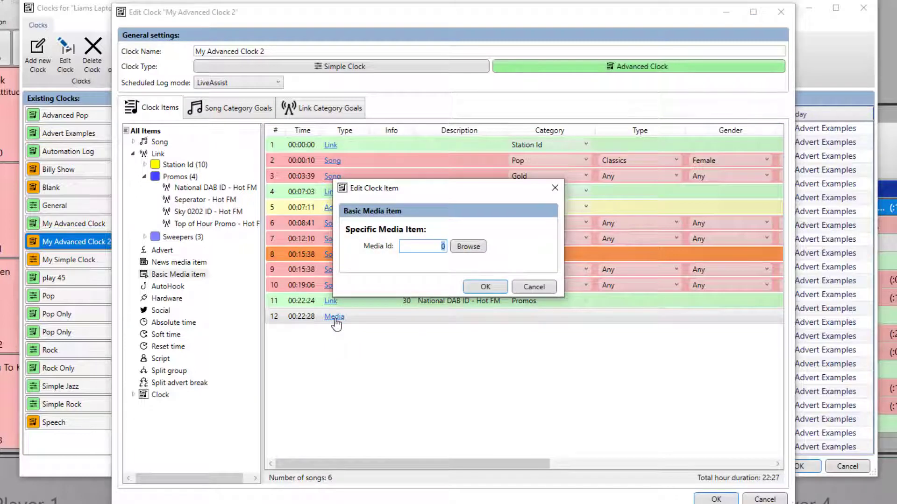
{"action": "type", "text": "1500"}
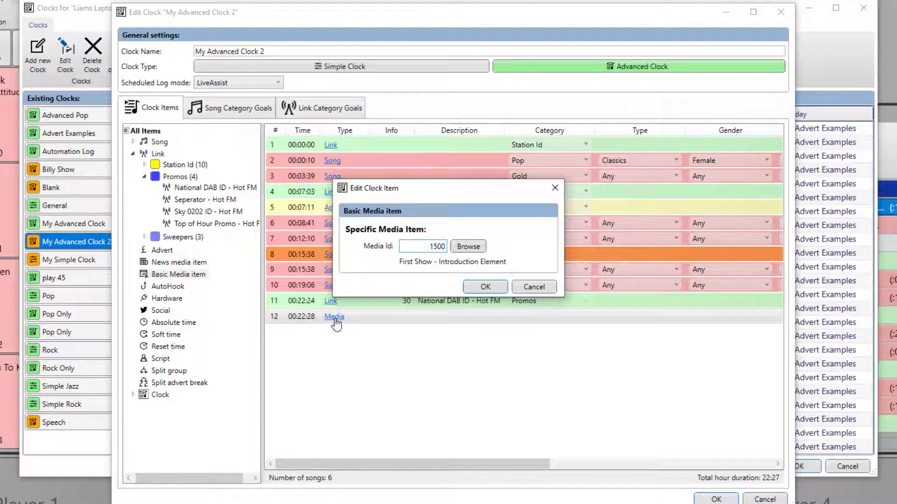
{"action": "key", "text": "BackSpace"}
{"action": "key", "text": "BackSpace"}
{"action": "key", "text": "BackSpace"}
{"action": "key", "text": "BackSpace"}
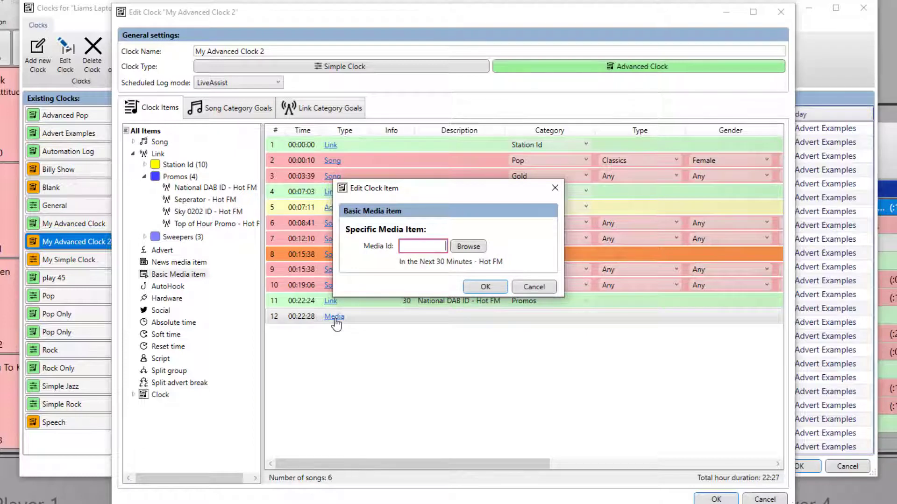
{"action": "type", "text": "1350"}
{"action": "key", "text": "Return"}
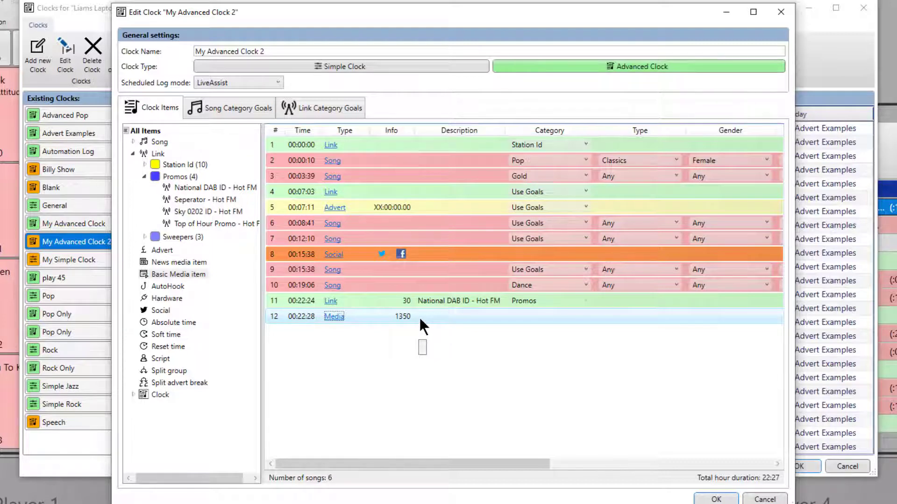
{"action": "left_click_drag", "start_coordinate": [419, 320], "coordinate": [425, 155]}
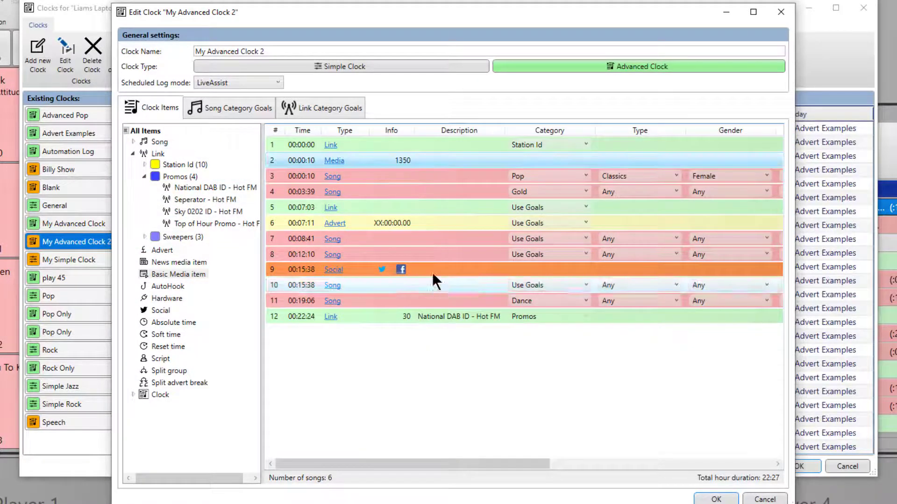
{"action": "left_click", "coordinate": [395, 162]}
- Append an AutoHook item to the end of the clock and open its settings
{"action": "left_click", "coordinate": [167, 285]}
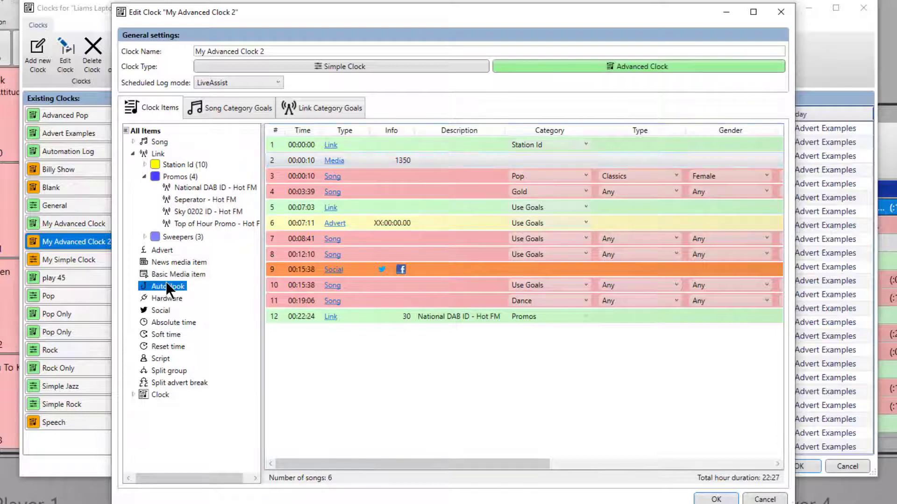
{"action": "left_click_drag", "start_coordinate": [169, 287], "coordinate": [351, 342]}
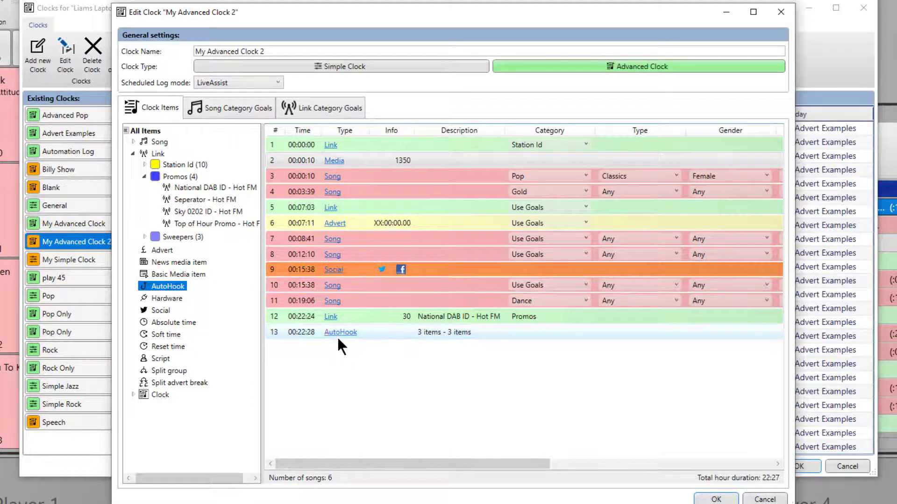
{"action": "left_click", "coordinate": [340, 333]}
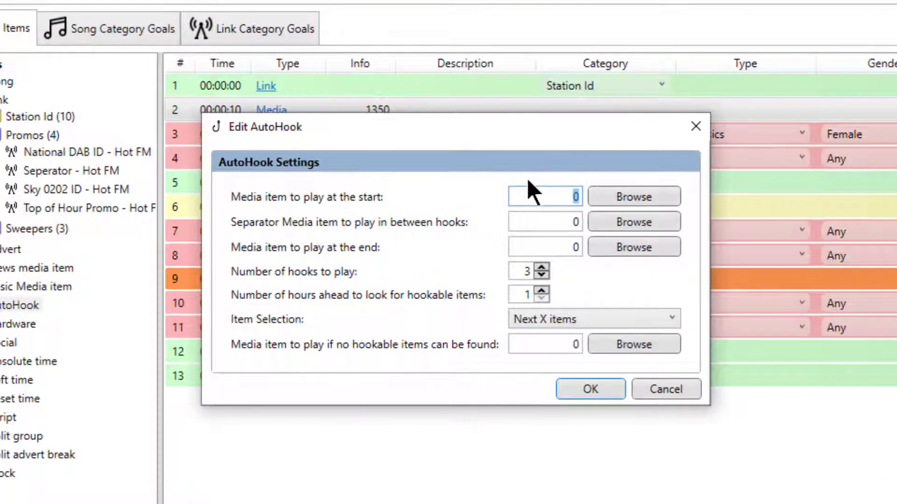
{"action": "left_click", "coordinate": [551, 192]}
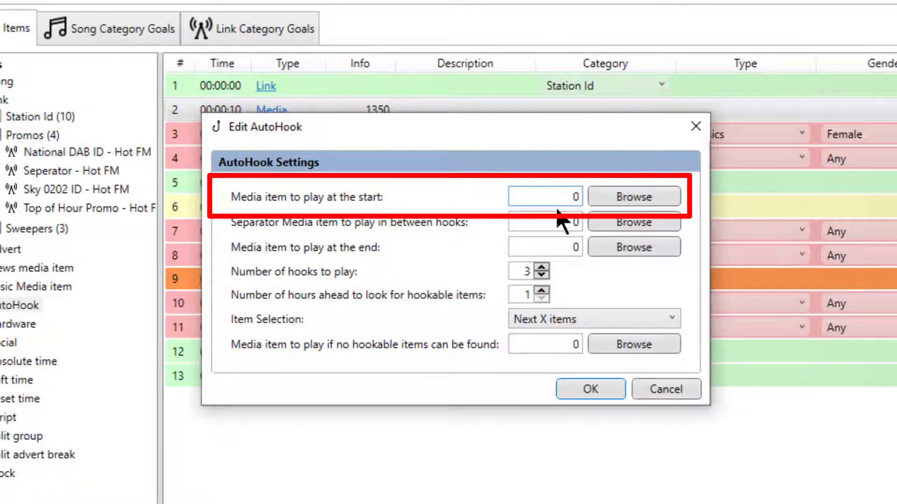
{"action": "left_click", "coordinate": [533, 216]}
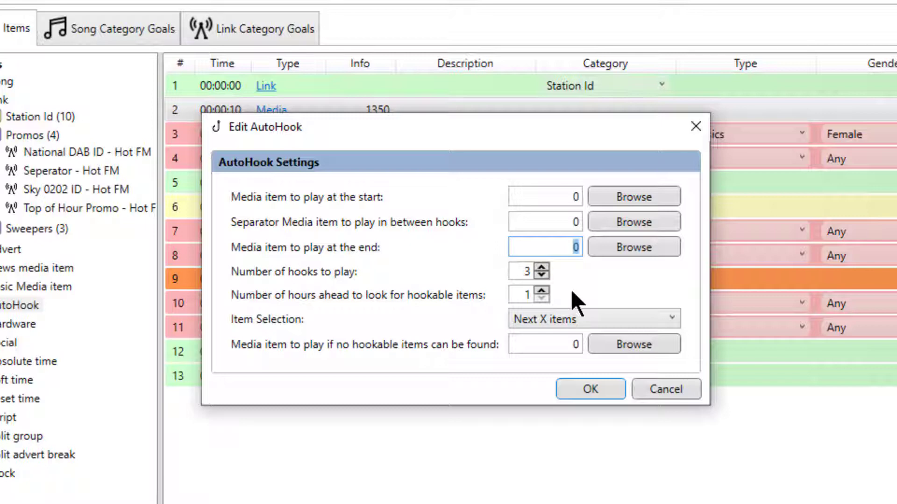
- Configure the AutoHook to play 5 hooks, look 2 hours ahead for hookable items, and select Random X items
{"action": "left_click", "coordinate": [533, 267]}
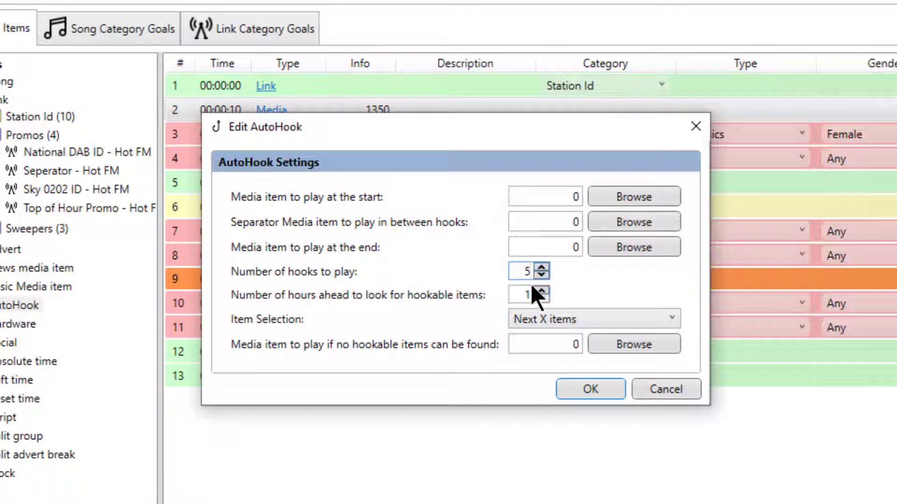
{"action": "left_click", "coordinate": [522, 294]}
{"action": "type", "text": "2"}
{"action": "left_click", "coordinate": [643, 319]}
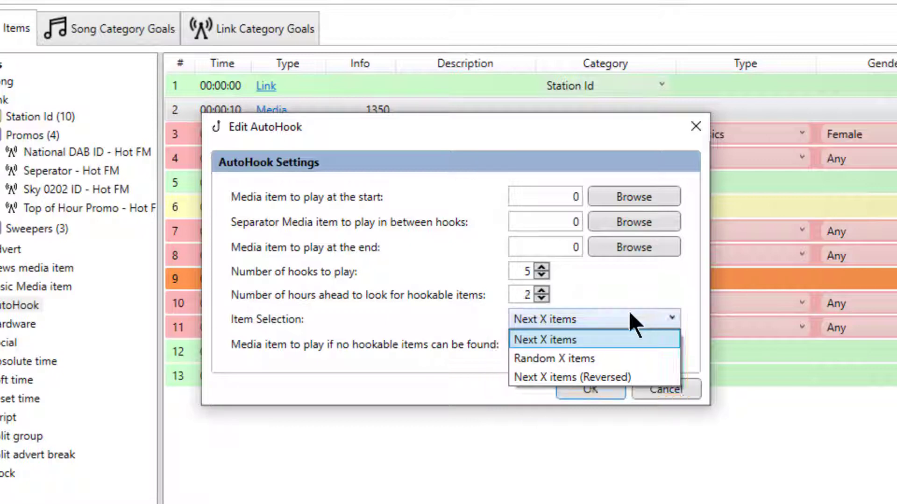
{"action": "left_click", "coordinate": [565, 280]}
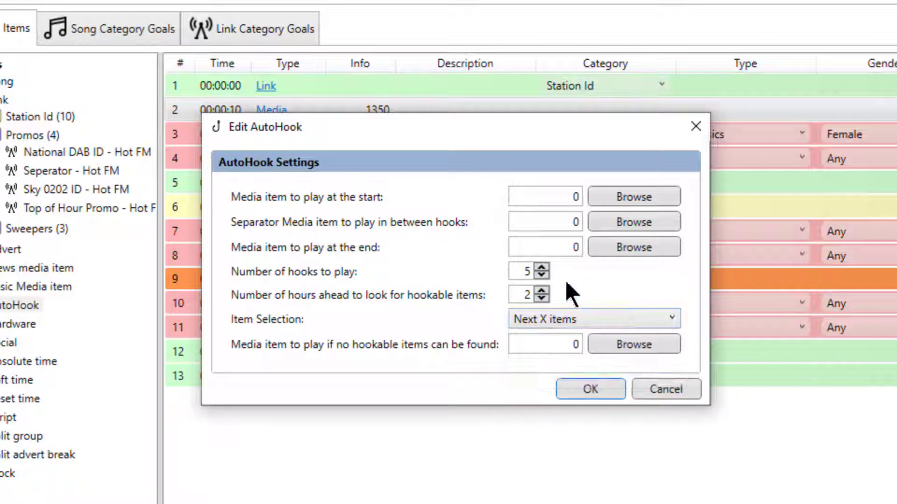
{"action": "left_click", "coordinate": [602, 318]}
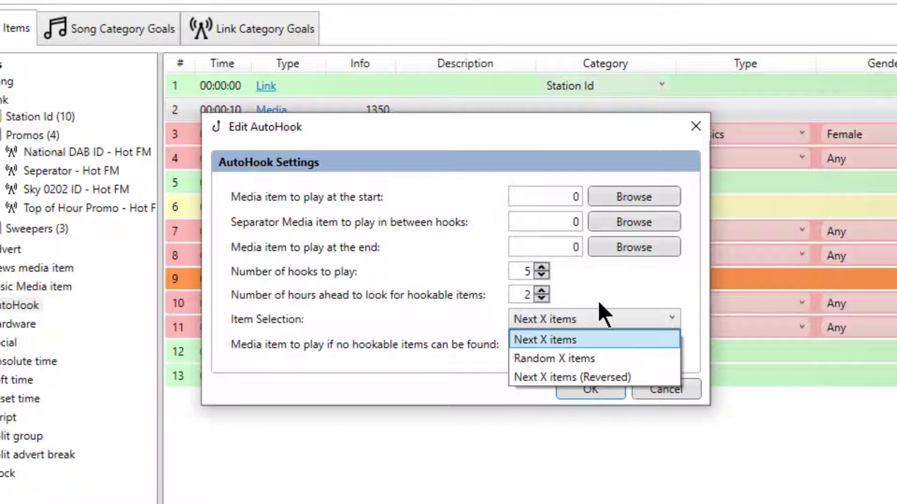
{"action": "left_click", "coordinate": [590, 356]}
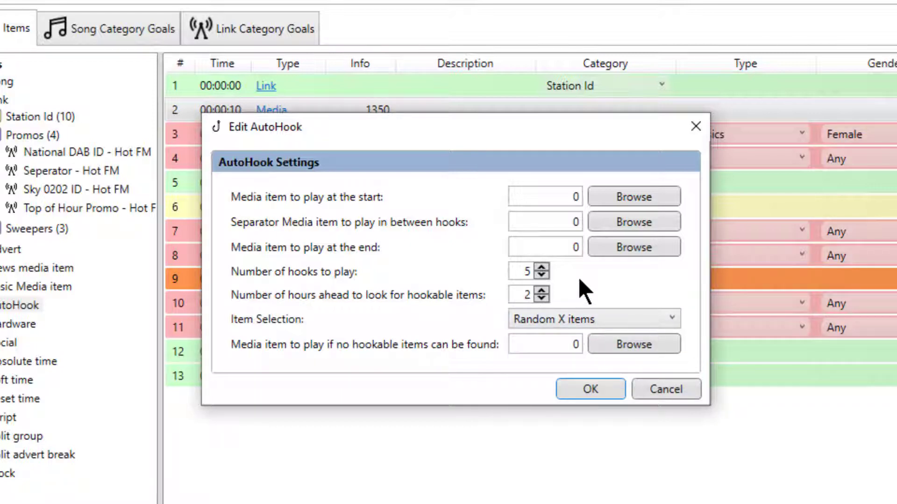
- Set the AutoHook's start media to item 1, "In the Next 30 Mi...", and its end media to item 13, "Hot FM Music Br..."
{"action": "left_click", "coordinate": [605, 194]}
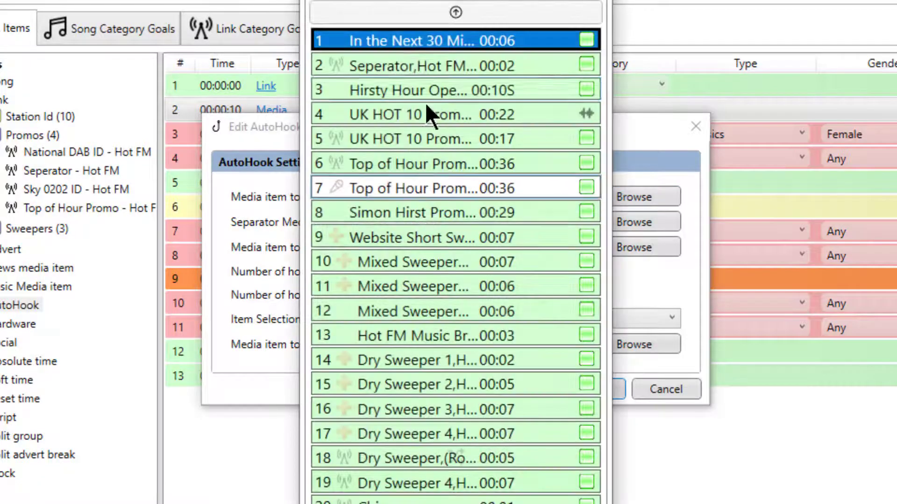
{"action": "double_click", "coordinate": [397, 40]}
{"action": "left_click", "coordinate": [643, 256]}
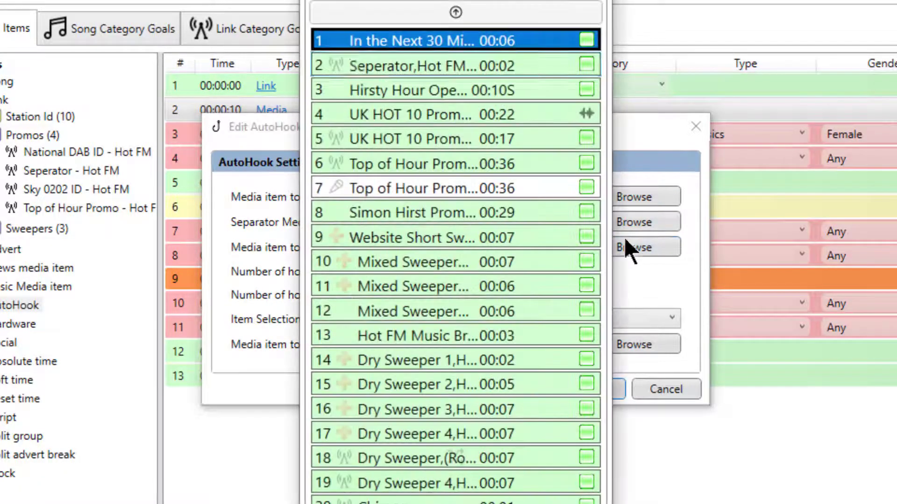
{"action": "double_click", "coordinate": [404, 334]}
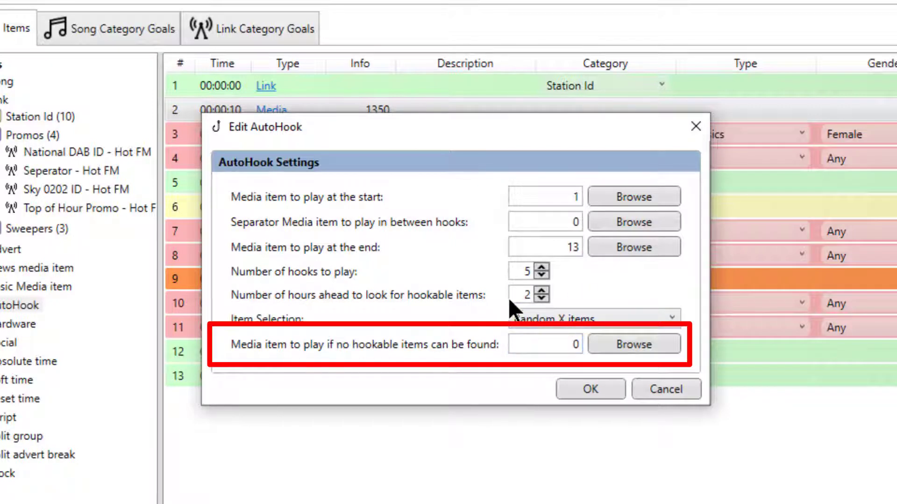
- Set the AutoHook's fallback media item for when no hookable items are found to 25 and accept the settings
{"action": "double_click", "coordinate": [532, 344]}
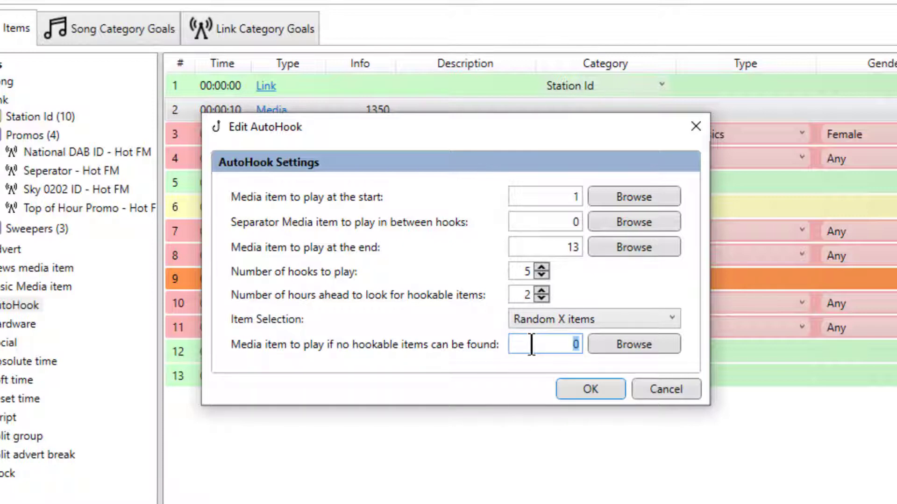
{"action": "type", "text": "25"}
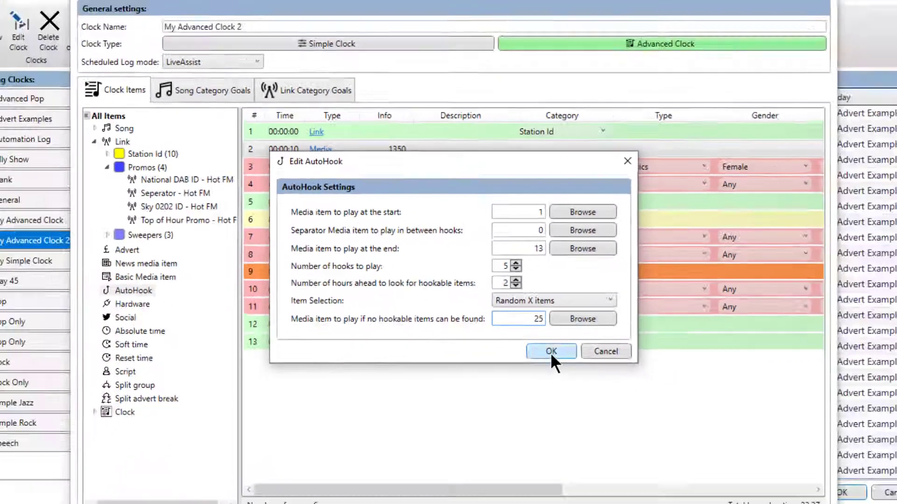
{"action": "left_click", "coordinate": [591, 389]}
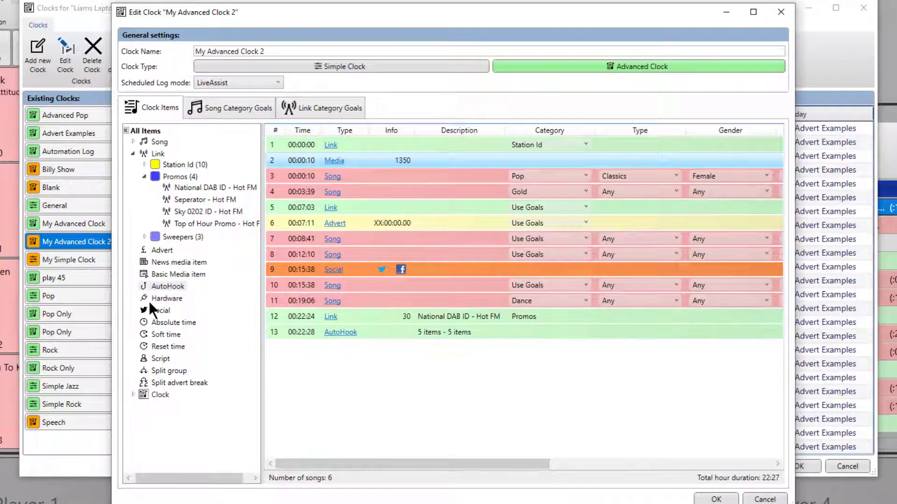
- Append a Hardware item to the end of the clock and look through its available line states
{"action": "left_click_drag", "start_coordinate": [159, 300], "coordinate": [343, 355]}
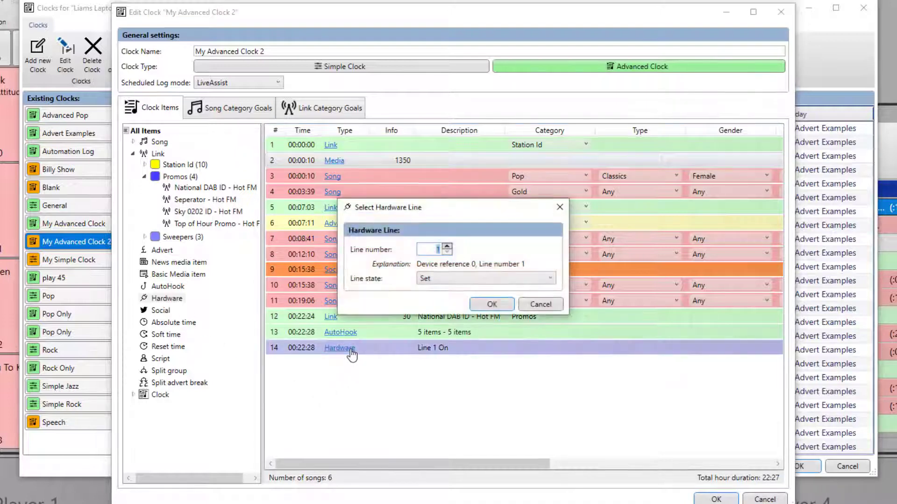
{"action": "left_click", "coordinate": [452, 278]}
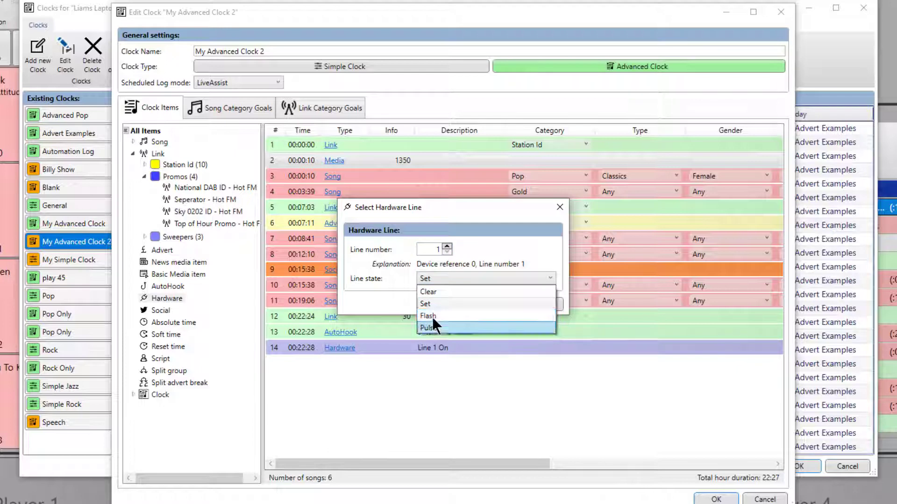
{"action": "left_click", "coordinate": [480, 268]}
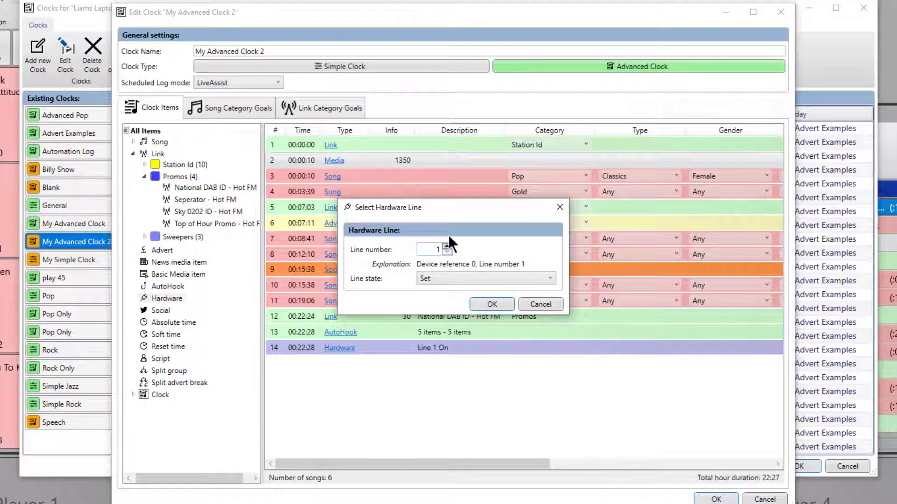
{"action": "left_click", "coordinate": [528, 304]}
- Append a Social item to the end of the clock and switch its Twitter and Facebook posting off and back on
{"action": "left_click_drag", "start_coordinate": [156, 314], "coordinate": [327, 367]}
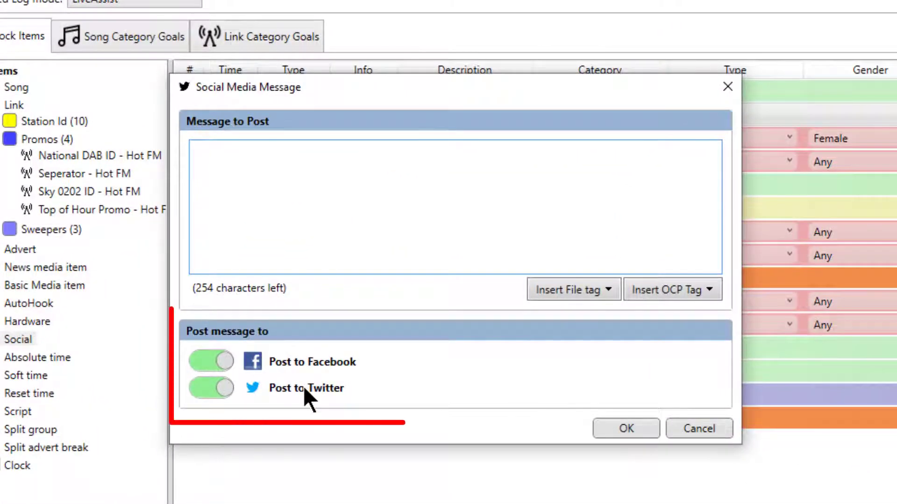
{"action": "left_click", "coordinate": [206, 389]}
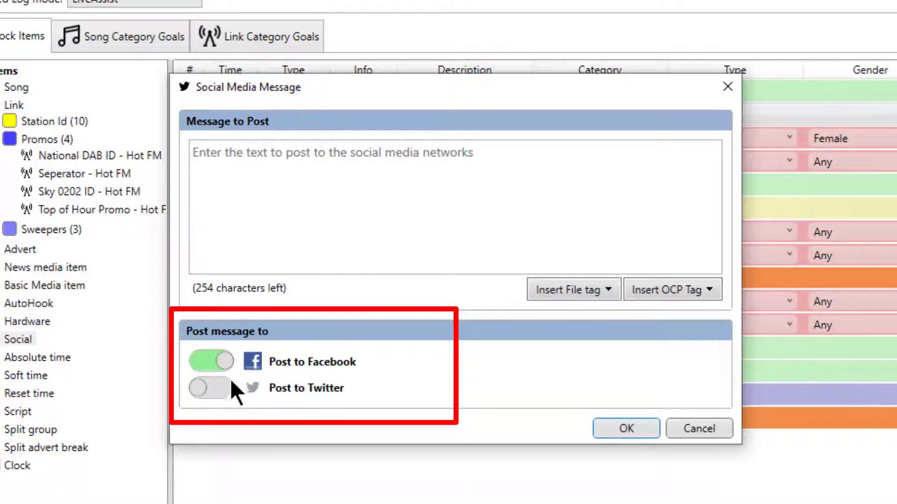
{"action": "left_click", "coordinate": [218, 388]}
{"action": "left_click", "coordinate": [203, 362]}
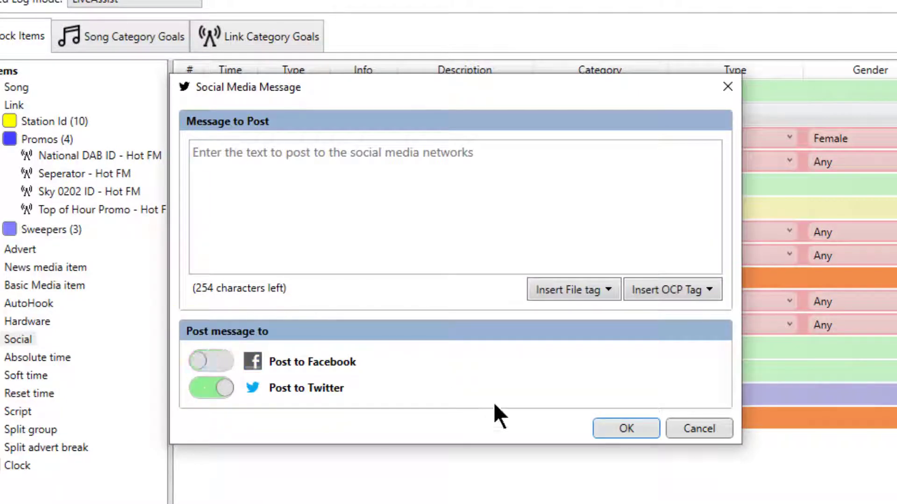
{"action": "left_click", "coordinate": [228, 360]}
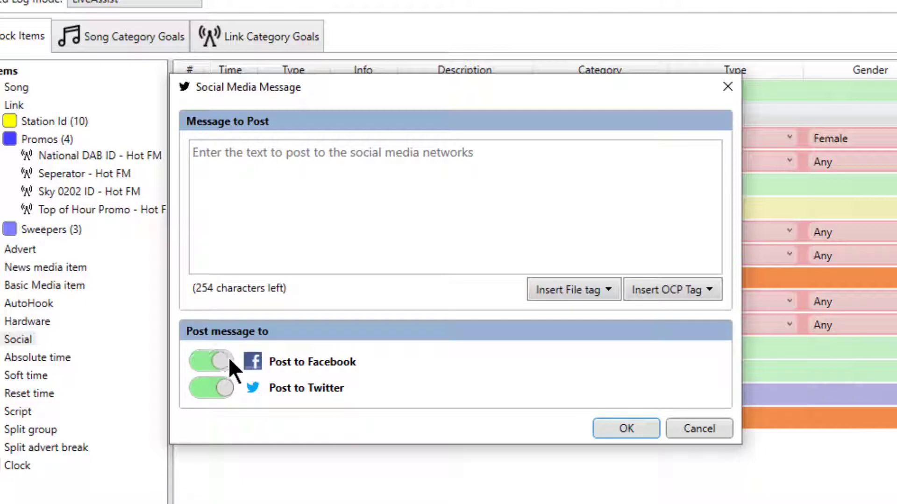
- Enter "hello" as the social media message to post and review the available OCP tags before accepting it
{"action": "left_click", "coordinate": [430, 220]}
{"action": "type", "text": "hello"}
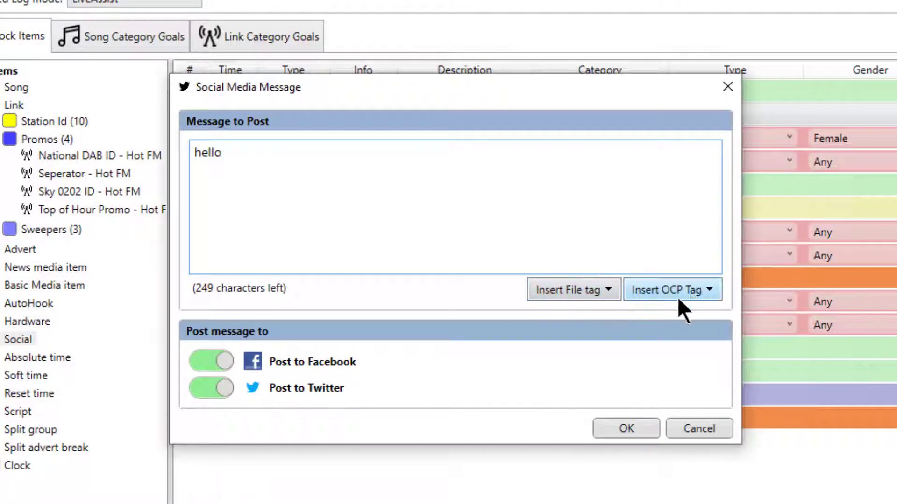
{"action": "left_click", "coordinate": [592, 284]}
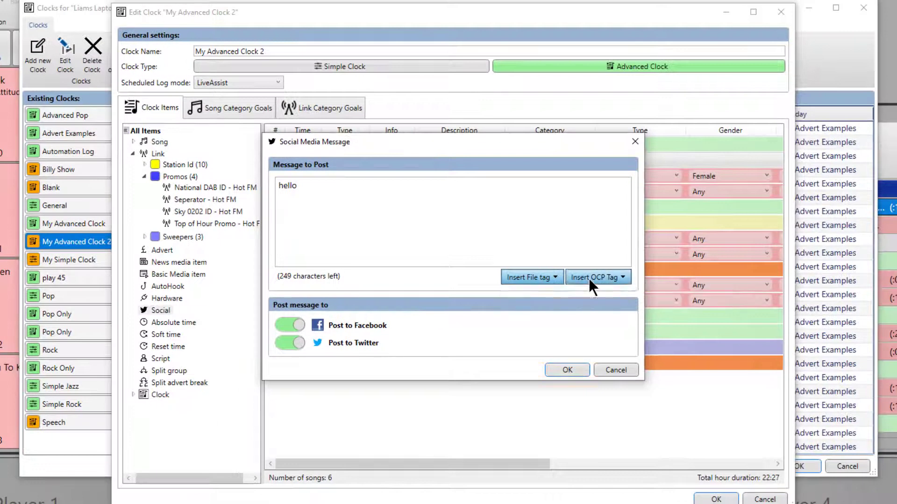
{"action": "left_click", "coordinate": [588, 279]}
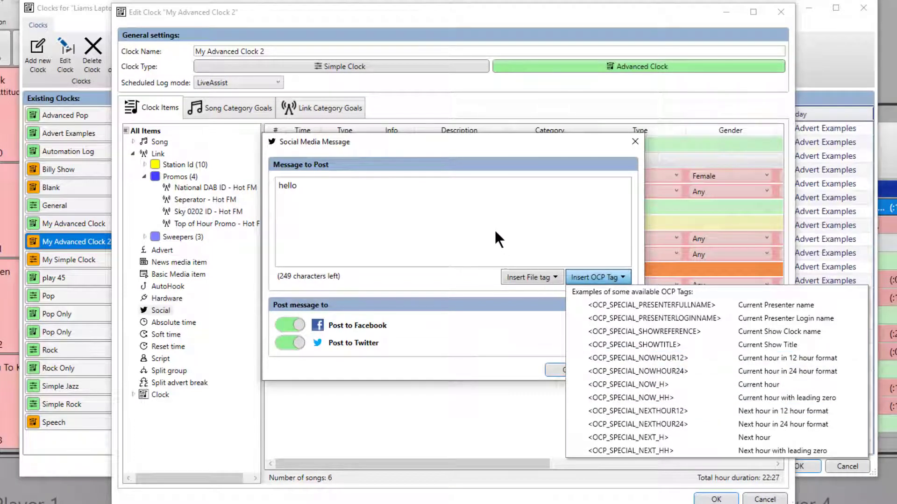
{"action": "left_click", "coordinate": [473, 224]}
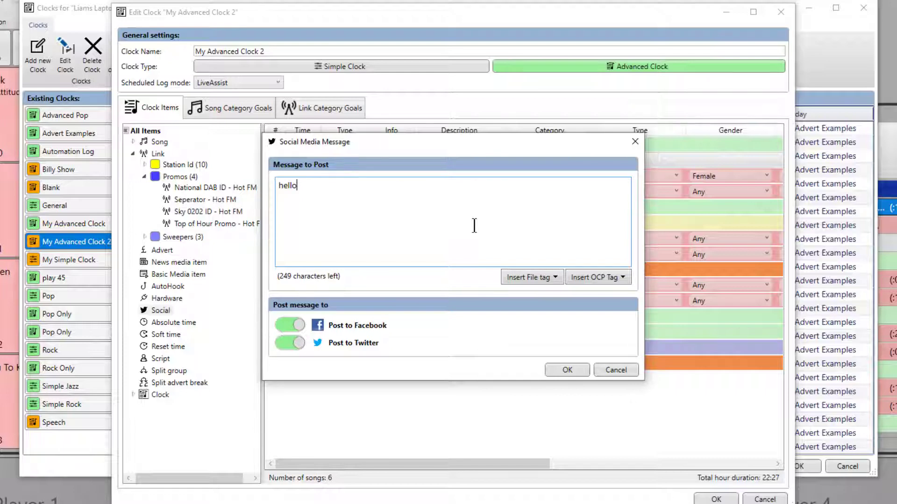
{"action": "left_click", "coordinate": [566, 370]}
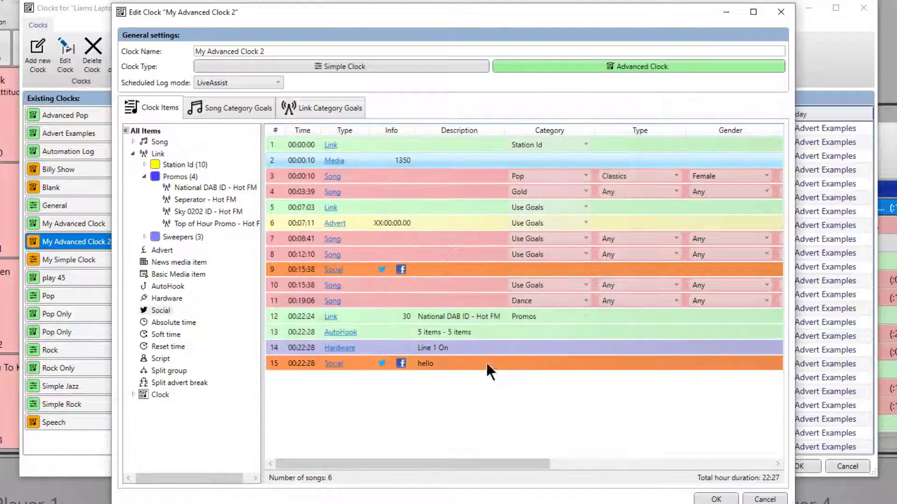
- Append an Absolute time item to the end of the clock and set its reference time to 30:00.000 past the hour
{"action": "left_click", "coordinate": [175, 322]}
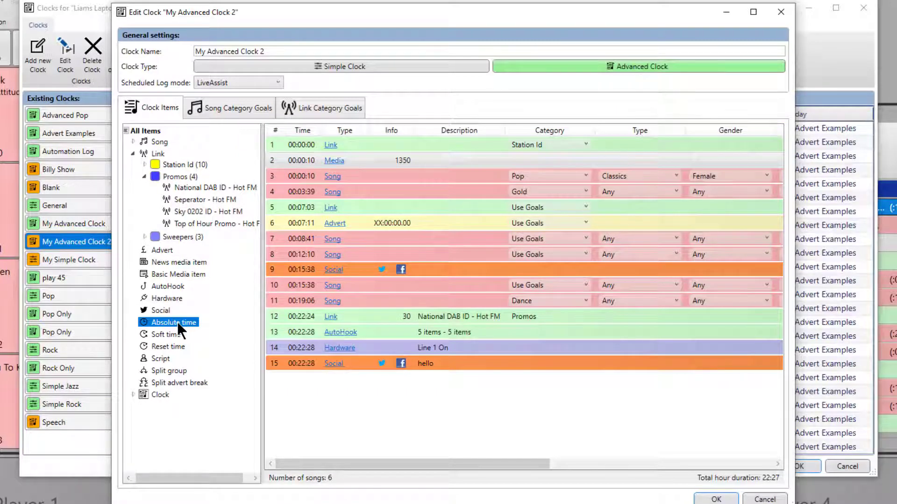
{"action": "left_click_drag", "start_coordinate": [178, 319], "coordinate": [354, 400]}
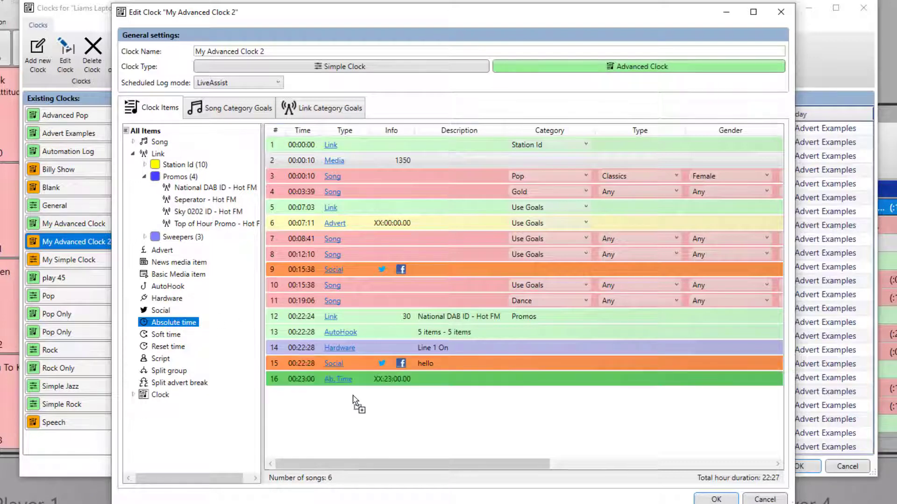
{"action": "left_click", "coordinate": [338, 380]}
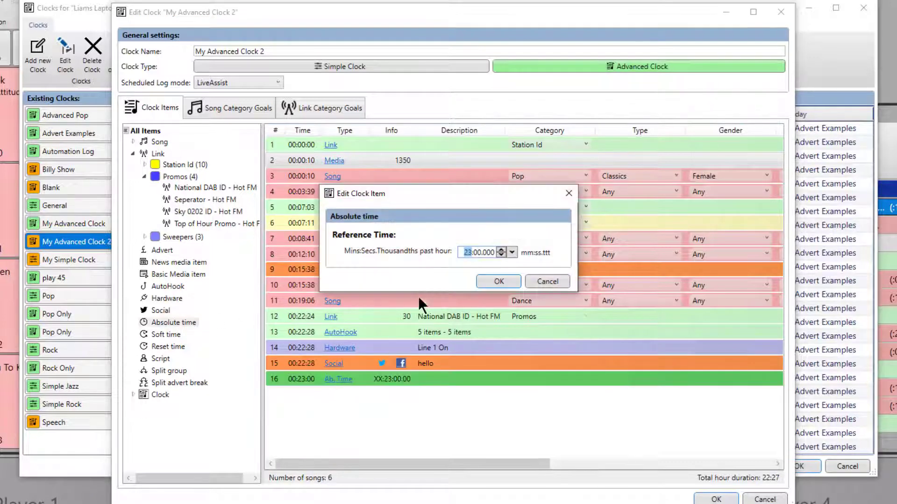
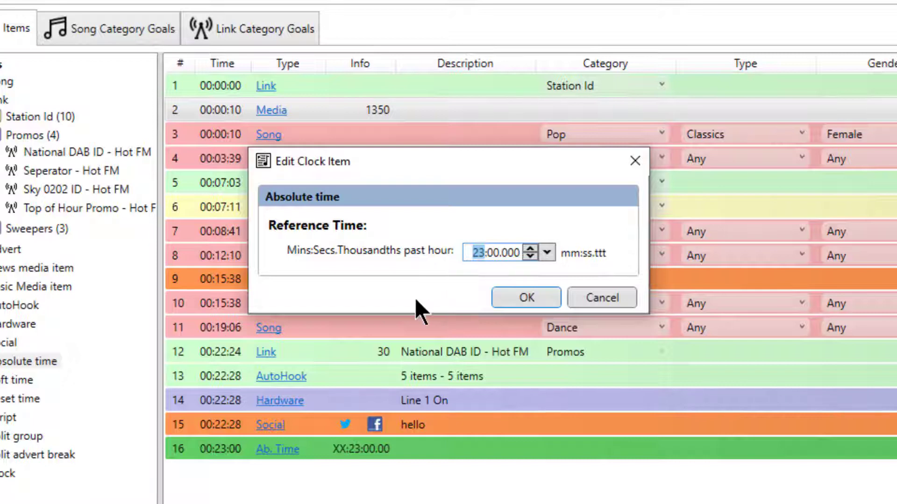
{"action": "type", "text": "3000"}
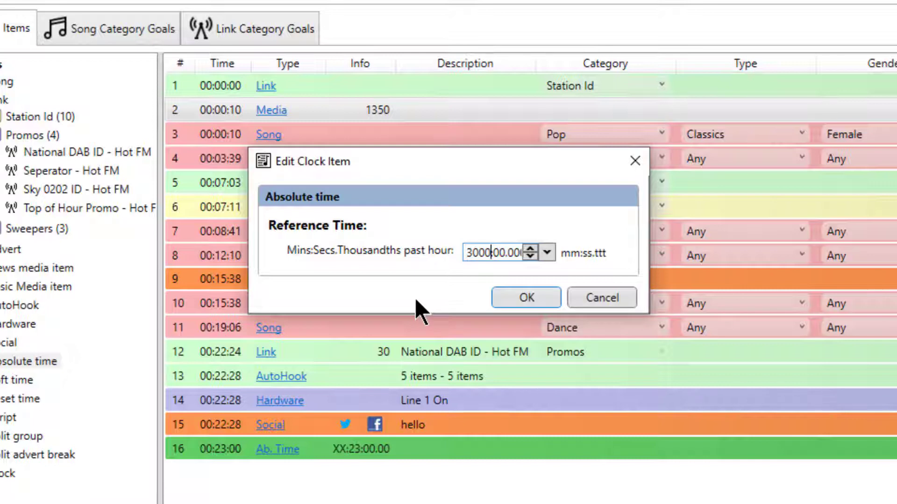
{"action": "key", "text": "BackSpace"}
{"action": "key", "text": "BackSpace"}
{"action": "key", "text": "Tab"}
{"action": "key", "text": "Tab"}
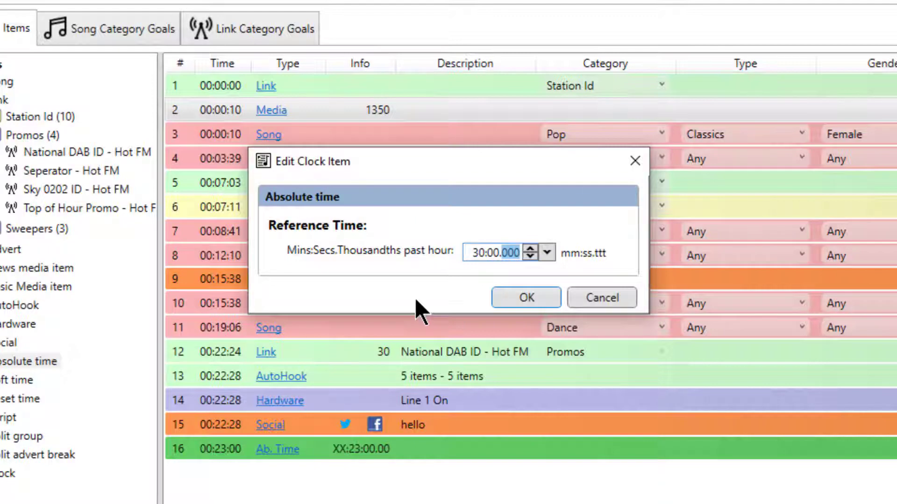
{"action": "key", "text": "Return"}
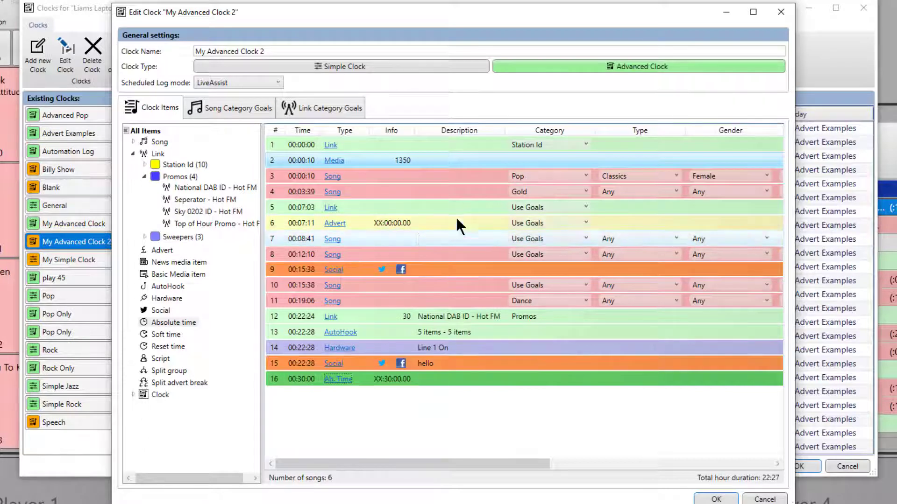
- Switch the clock's scheduled log mode to AutoFade and back to LiveAssist
{"action": "left_click", "coordinate": [267, 81]}
{"action": "left_click", "coordinate": [244, 103]}
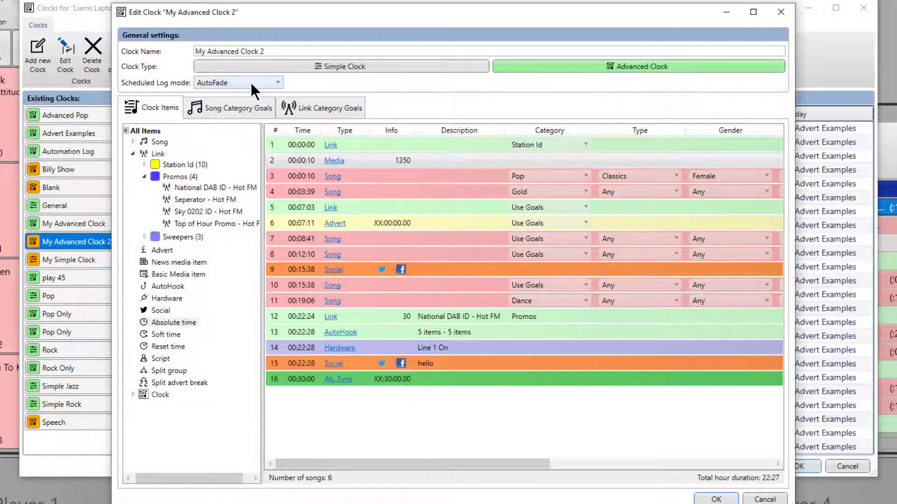
{"action": "left_click", "coordinate": [250, 82]}
{"action": "left_click", "coordinate": [225, 96]}
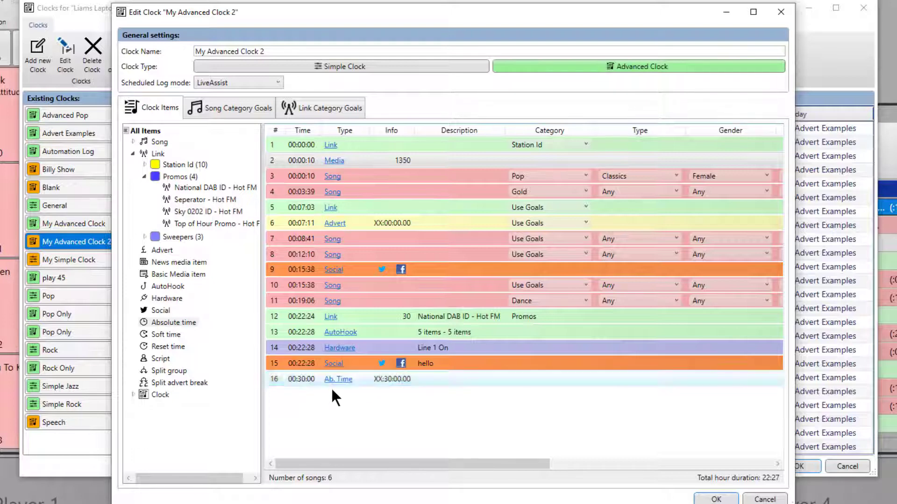
- Delete the Absolute time item from the end of the clock
{"action": "left_click", "coordinate": [375, 380]}
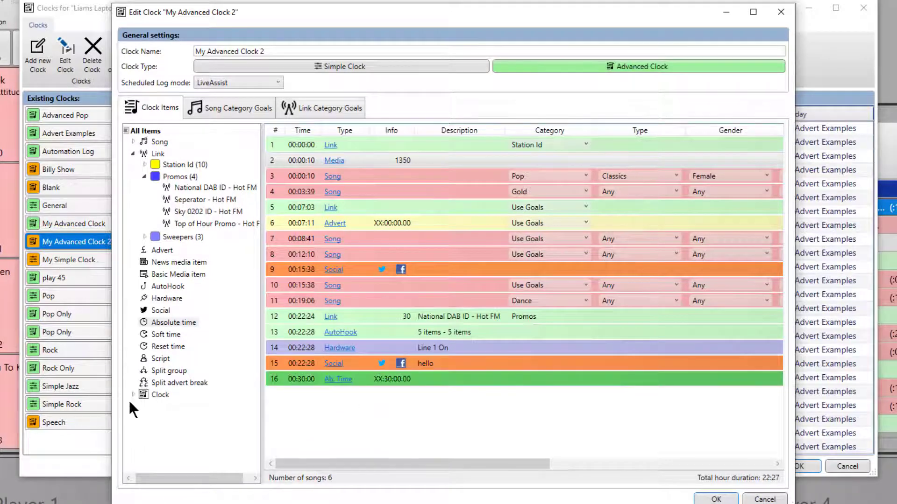
{"action": "left_click", "coordinate": [165, 333]}
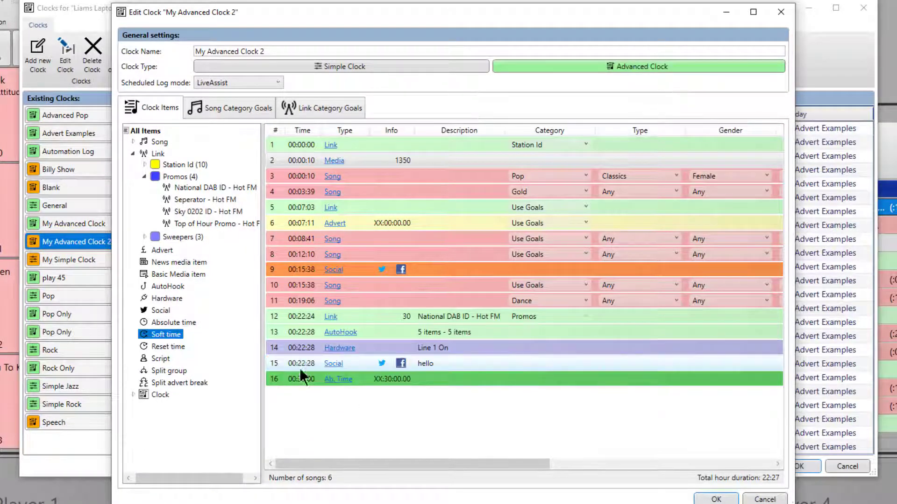
{"action": "right_click", "coordinate": [402, 380]}
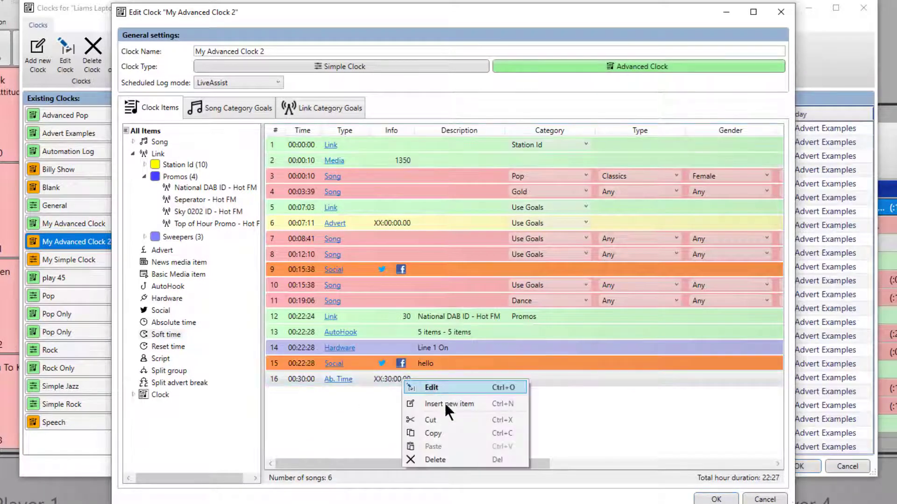
{"action": "left_click", "coordinate": [432, 460]}
- Append a Soft time item to the end of the clock and try a reference time of 30:00.000 past the hour
{"action": "left_click_drag", "start_coordinate": [170, 332], "coordinate": [362, 394]}
{"action": "double_click", "coordinate": [392, 377]}
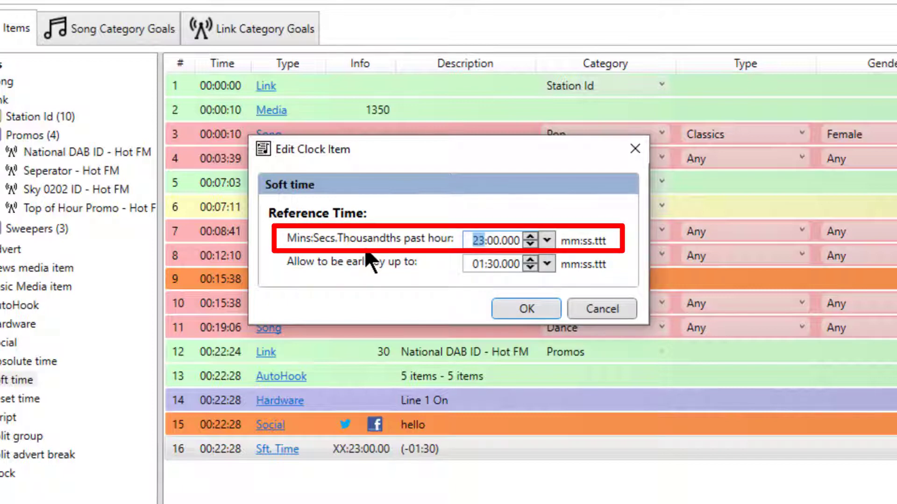
{"action": "type", "text": "30"}
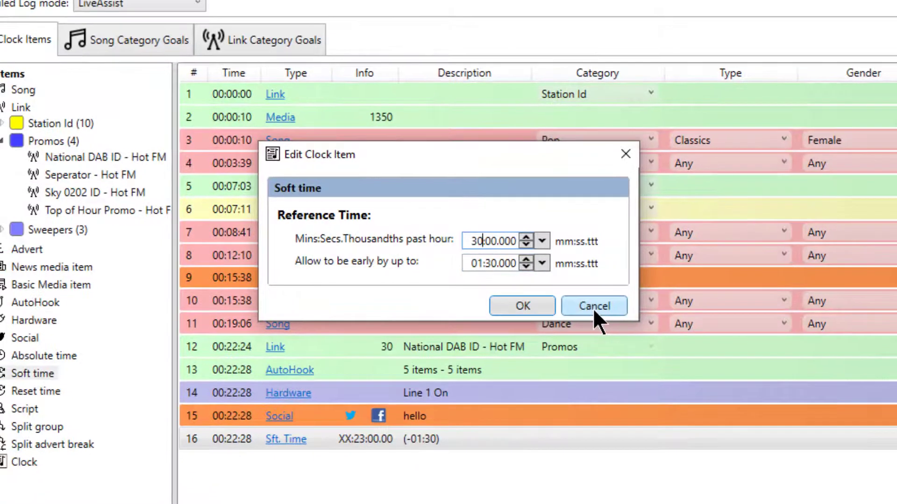
{"action": "left_click", "coordinate": [596, 308]}
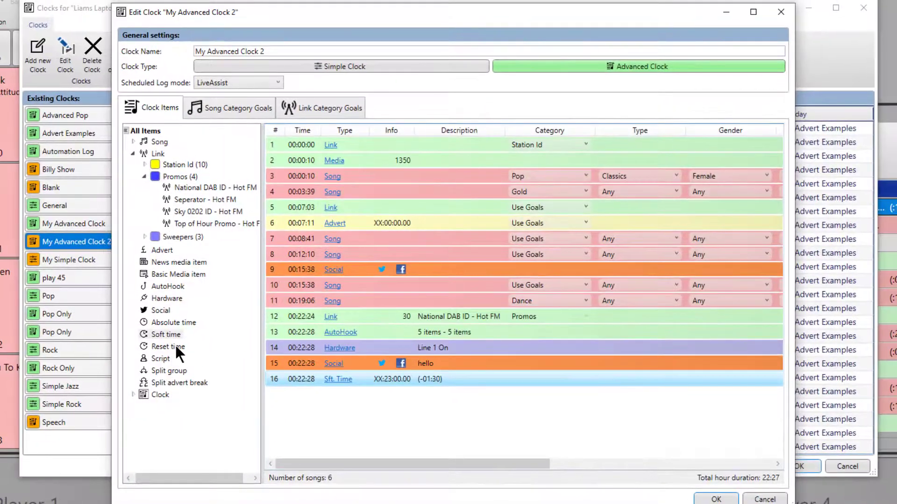
- Append a Reset time item to the end of the clock and set its reference time to 38:00.000 past the hour
{"action": "left_click_drag", "start_coordinate": [176, 346], "coordinate": [351, 411]}
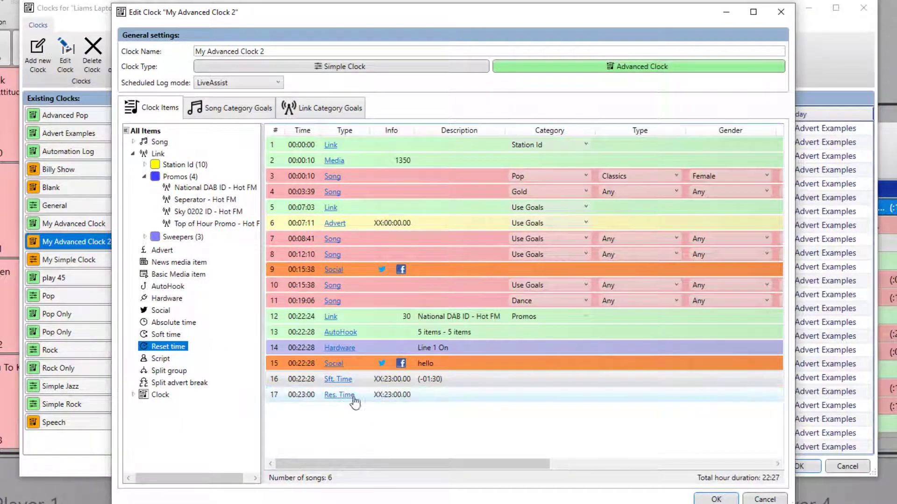
{"action": "left_click", "coordinate": [353, 397]}
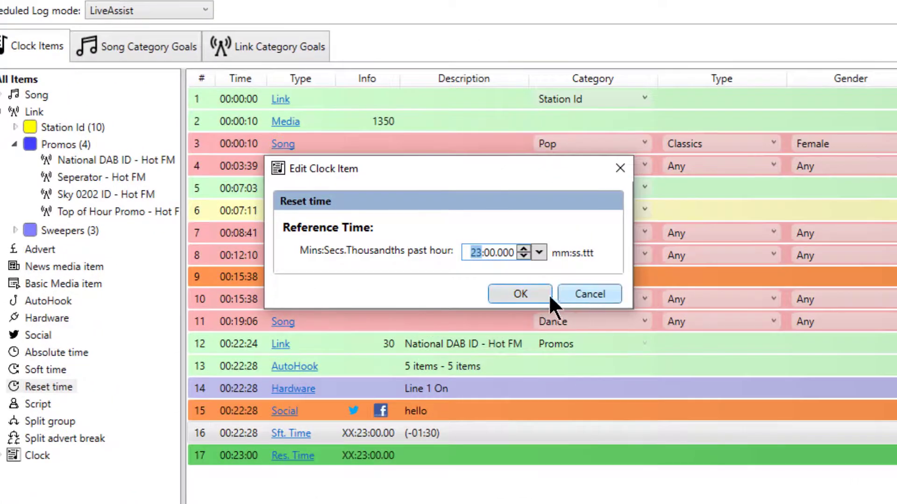
{"action": "left_click", "coordinate": [509, 297]}
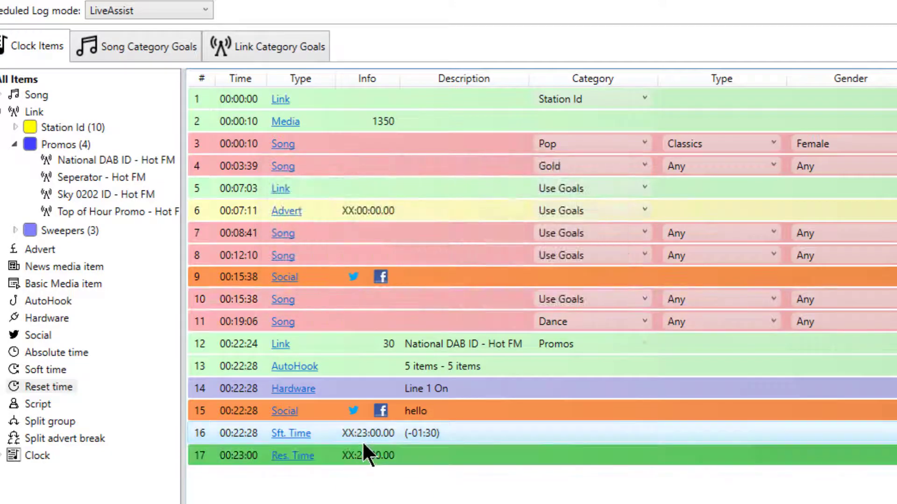
{"action": "left_click", "coordinate": [379, 432]}
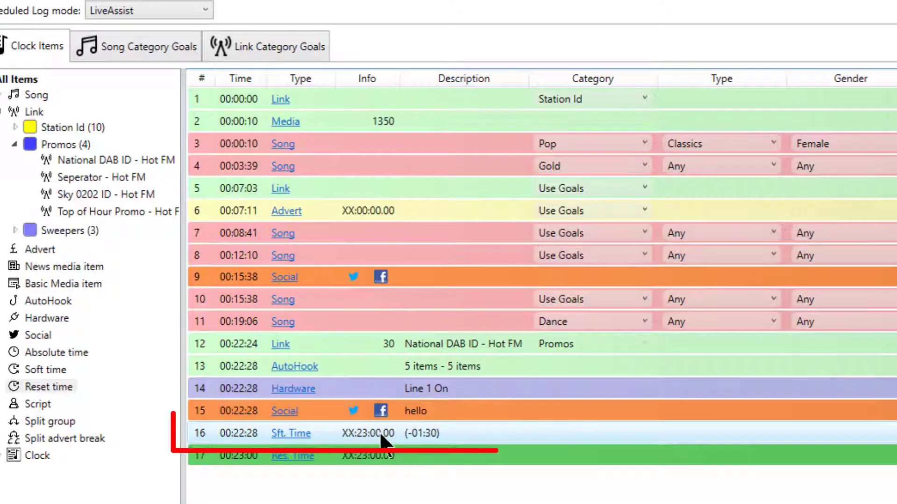
{"action": "double_click", "coordinate": [357, 457]}
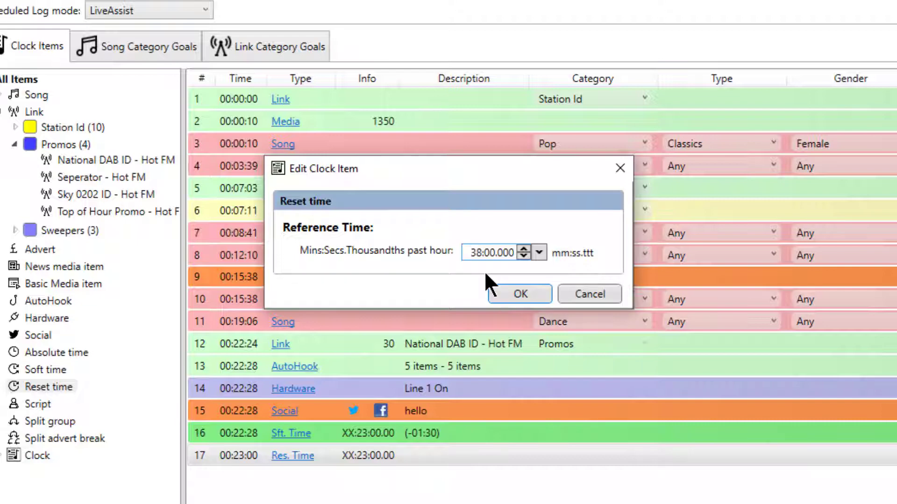
{"action": "left_click", "coordinate": [498, 288]}
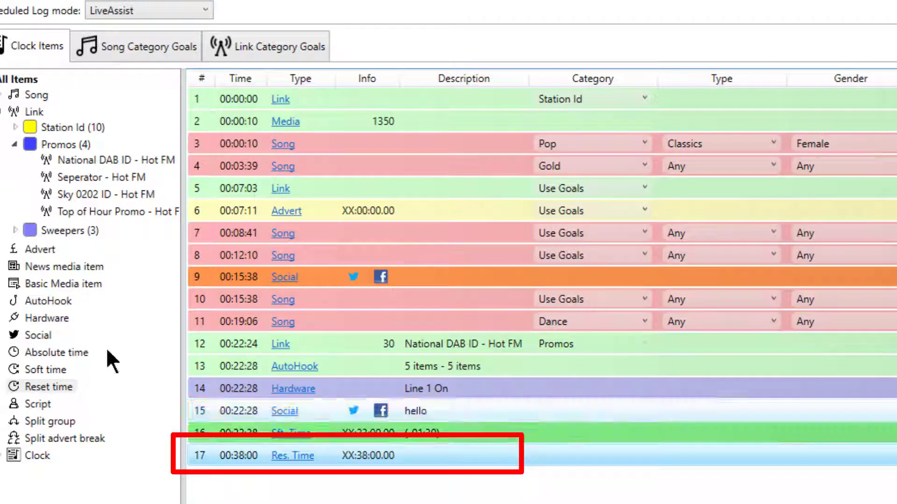
- Append two Use Goals songs to the clock after the Reset time item
{"action": "mouse_move", "coordinate": [38, 93]}
{"action": "left_mouse_down"}
{"action": "mouse_move", "coordinate": [212, 314]}
{"action": "mouse_move", "coordinate": [277, 469]}
{"action": "mouse_move", "coordinate": [383, 452]}
{"action": "left_mouse_up"}
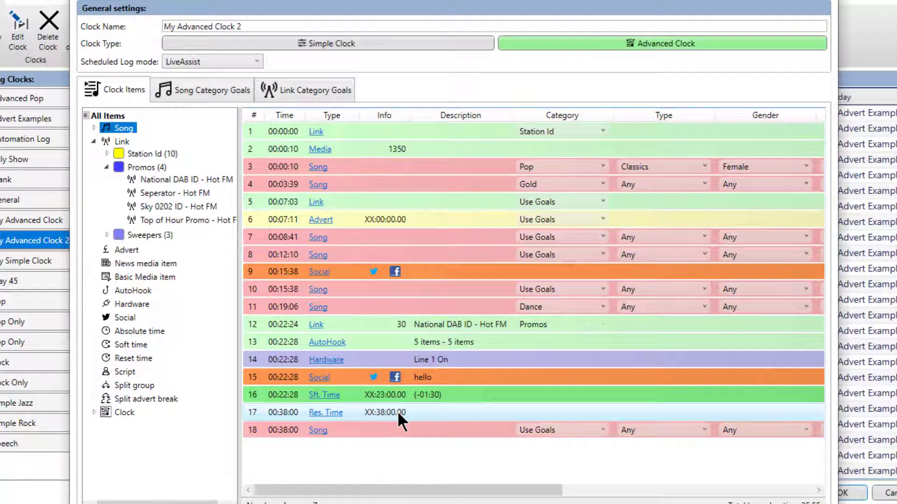
{"action": "mouse_move", "coordinate": [123, 128]}
{"action": "left_mouse_down"}
{"action": "mouse_move", "coordinate": [180, 207]}
{"action": "mouse_move", "coordinate": [282, 429]}
{"action": "mouse_move", "coordinate": [256, 420]}
{"action": "mouse_move", "coordinate": [280, 428]}
{"action": "left_mouse_up"}
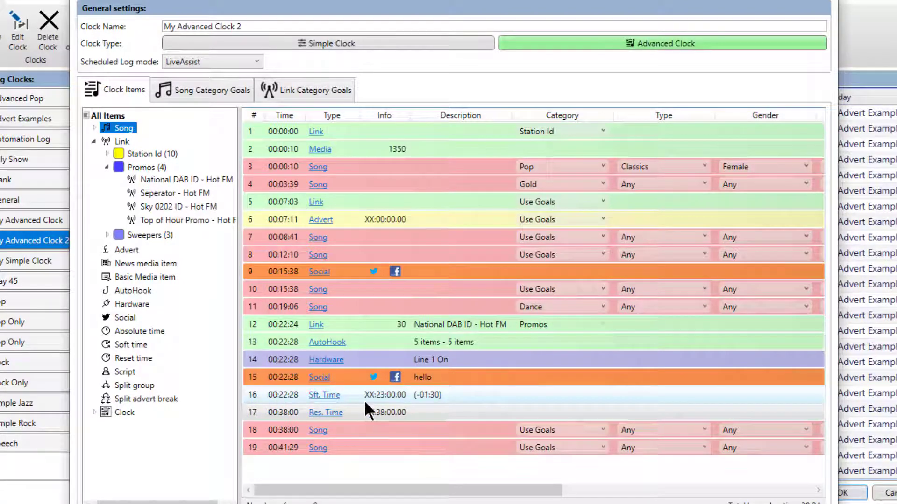
{"action": "left_click", "coordinate": [386, 396]}
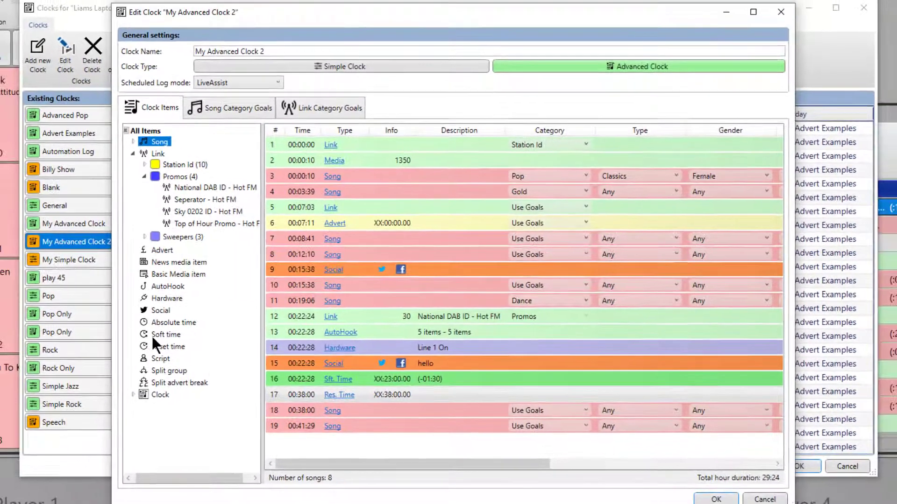
- Append a Script item to the end of the clock and enter "hello" as its presenter notes
{"action": "left_click", "coordinate": [164, 360]}
{"action": "left_click_drag", "start_coordinate": [160, 357], "coordinate": [361, 443]}
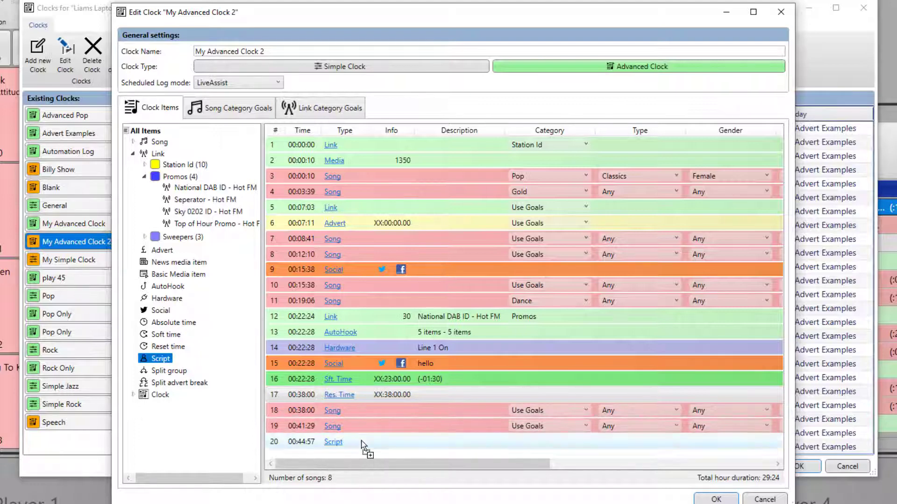
{"action": "left_click", "coordinate": [334, 442]}
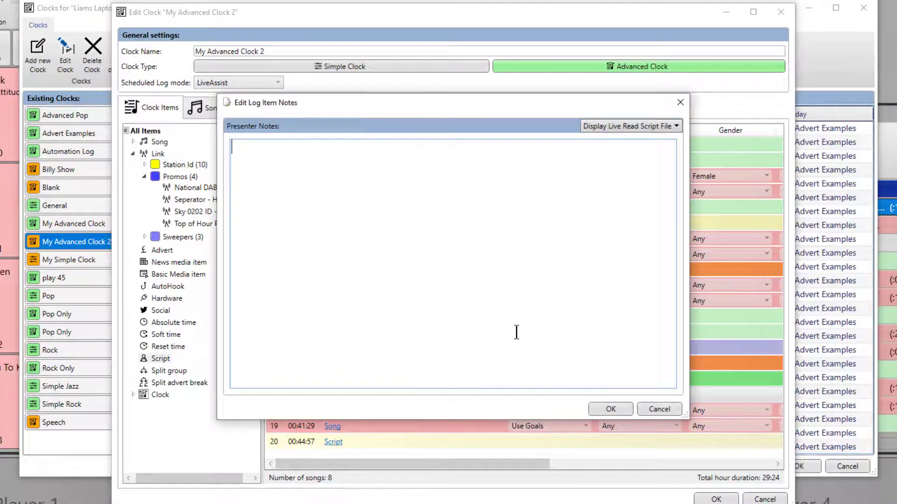
{"action": "type", "text": "hello"}
{"action": "left_click", "coordinate": [608, 409]}
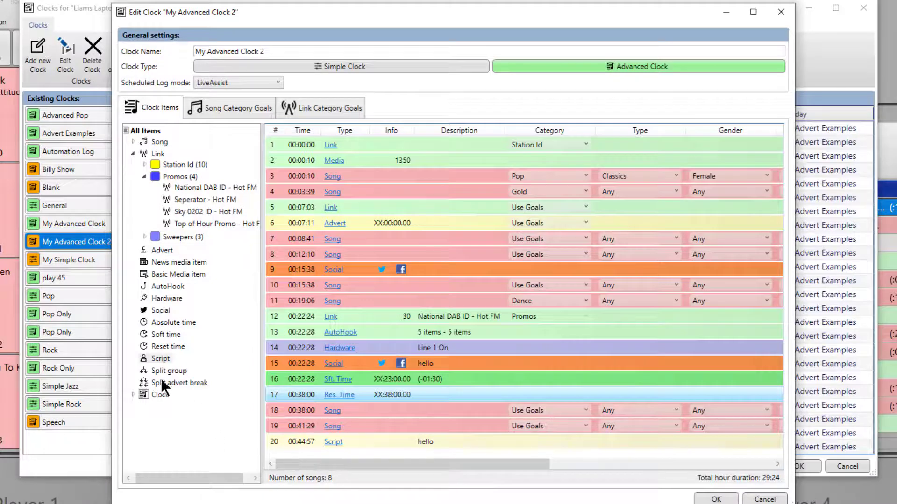
- Examine the Split group and Split advert break item types and the existing clocks available as clock items
{"action": "left_click", "coordinate": [168, 360]}
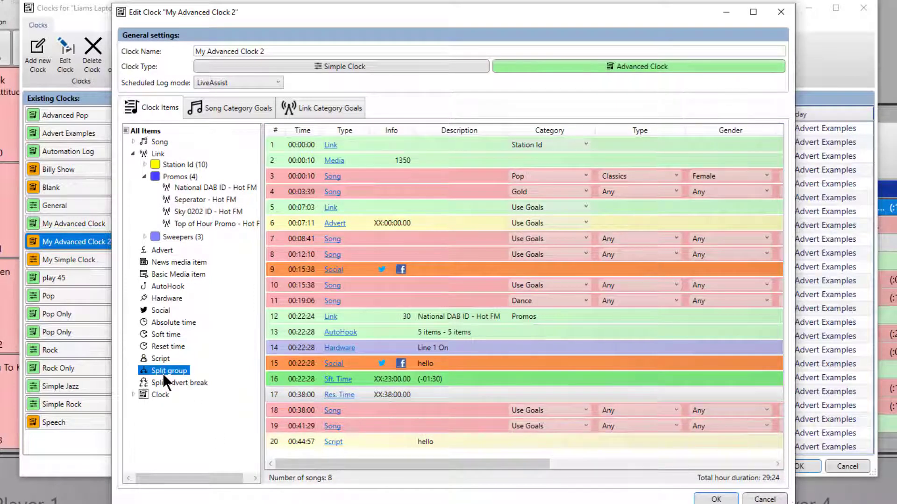
{"action": "left_click", "coordinate": [169, 383]}
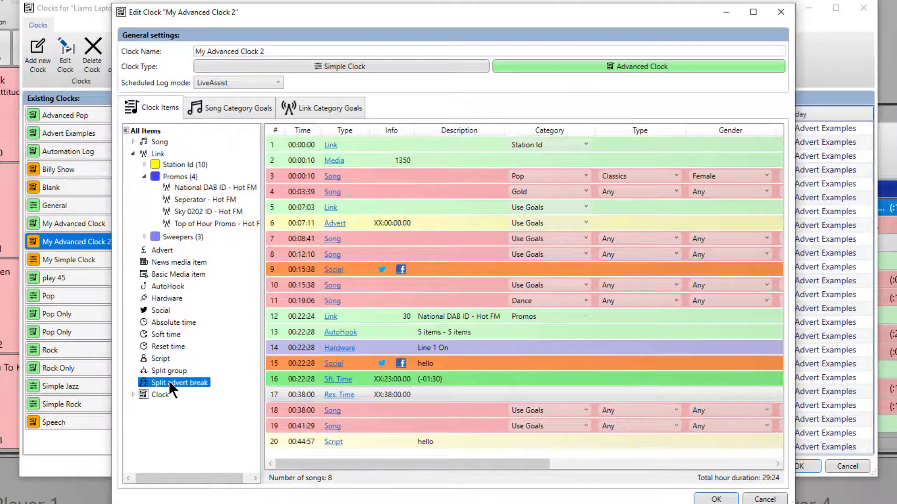
{"action": "left_click", "coordinate": [173, 371]}
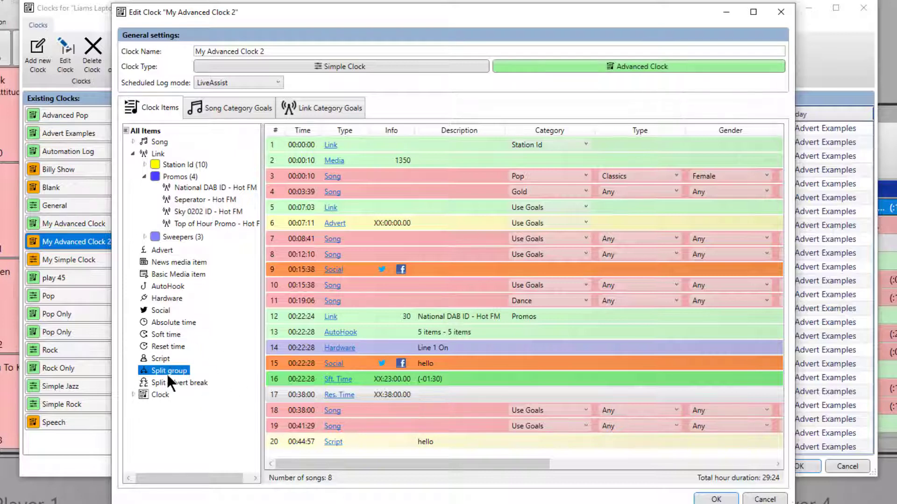
{"action": "left_click", "coordinate": [145, 394]}
{"action": "left_click", "coordinate": [134, 395]}
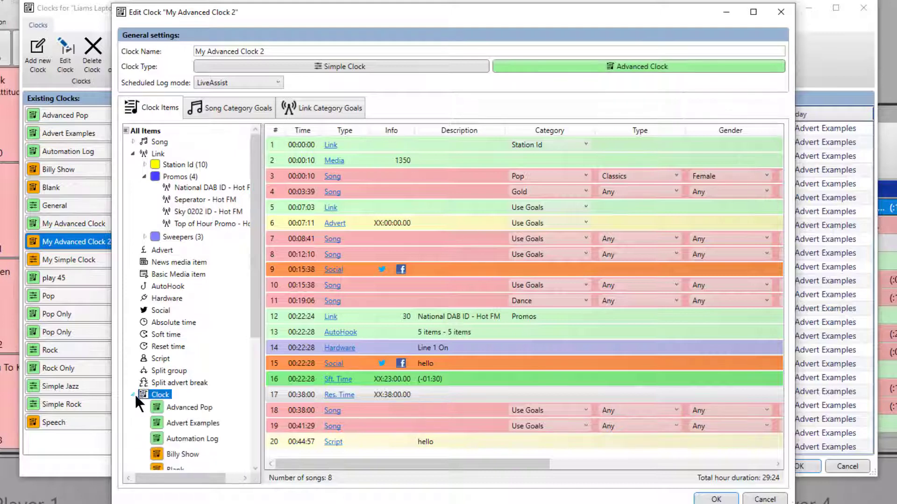
{"action": "scroll", "coordinate": [203, 404], "scroll_direction": "down", "scroll_amount": 3}
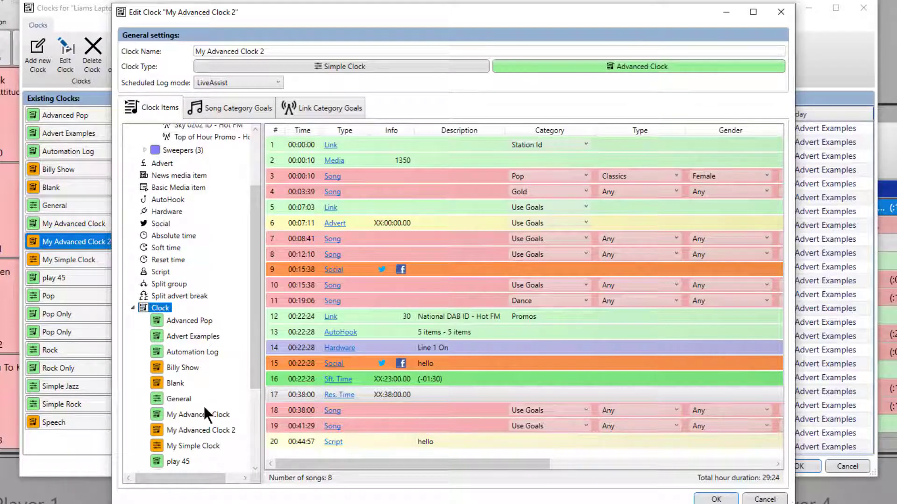
{"action": "scroll", "coordinate": [203, 404], "scroll_direction": "down", "scroll_amount": 4}
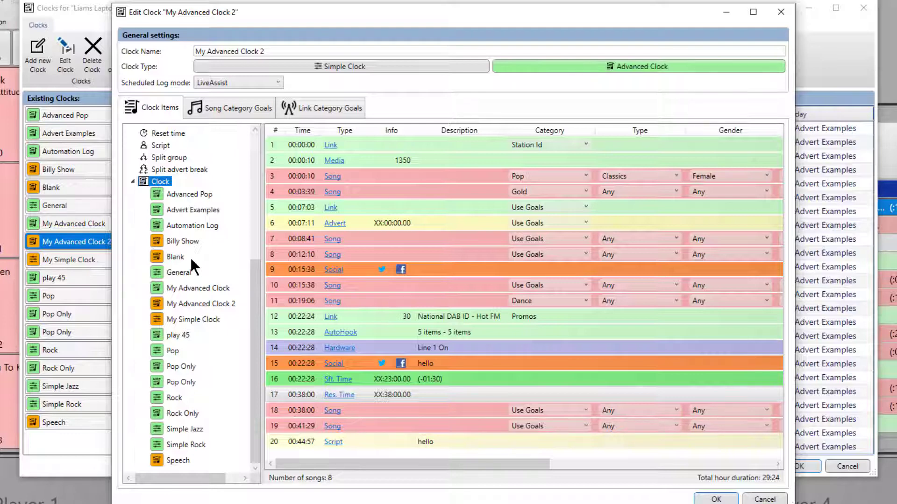
{"action": "scroll", "coordinate": [186, 324], "scroll_direction": "up", "scroll_amount": 6}
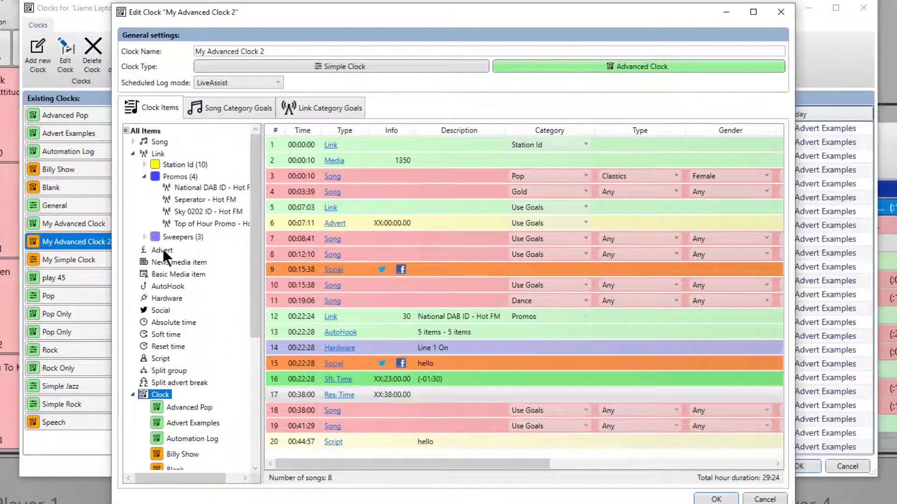
- Insert Adverts after the song in row 7 and between the last two songs, setting the first one's reference time to 15:00.000 past the hour
{"action": "left_click_drag", "start_coordinate": [163, 248], "coordinate": [362, 247]}
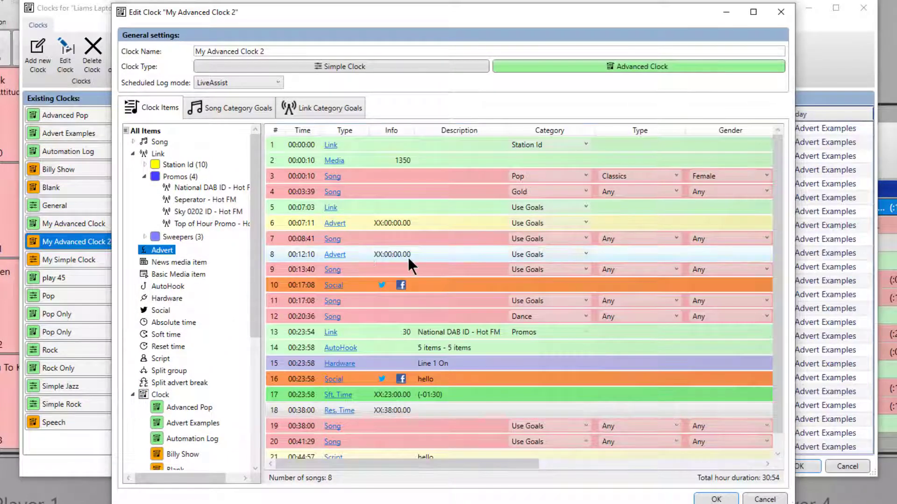
{"action": "left_click_drag", "start_coordinate": [154, 249], "coordinate": [330, 440]}
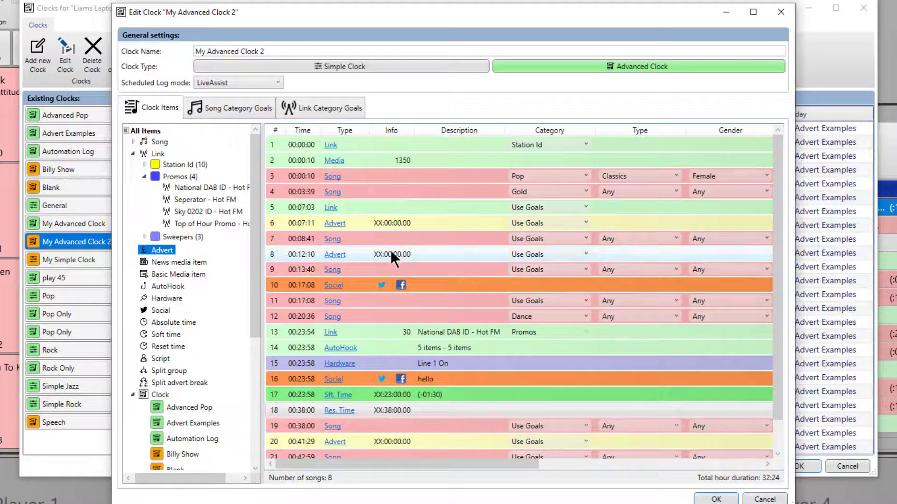
{"action": "left_click", "coordinate": [340, 256]}
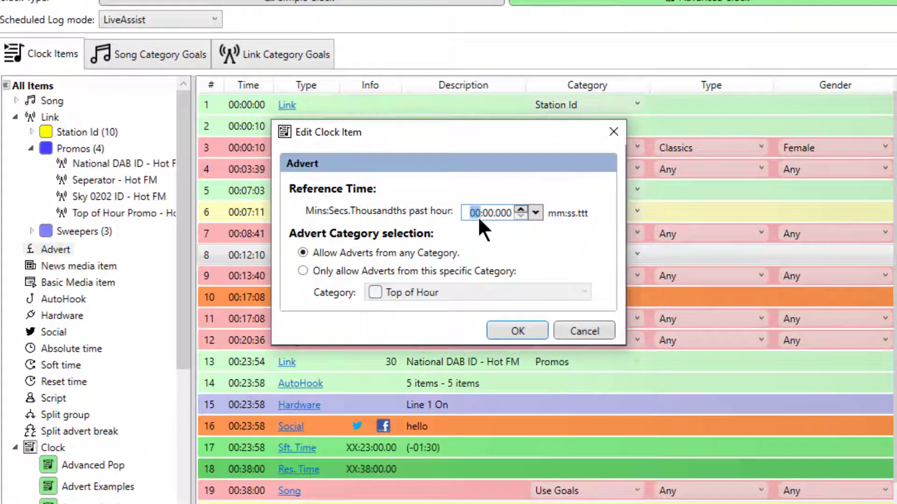
{"action": "left_click", "coordinate": [531, 325]}
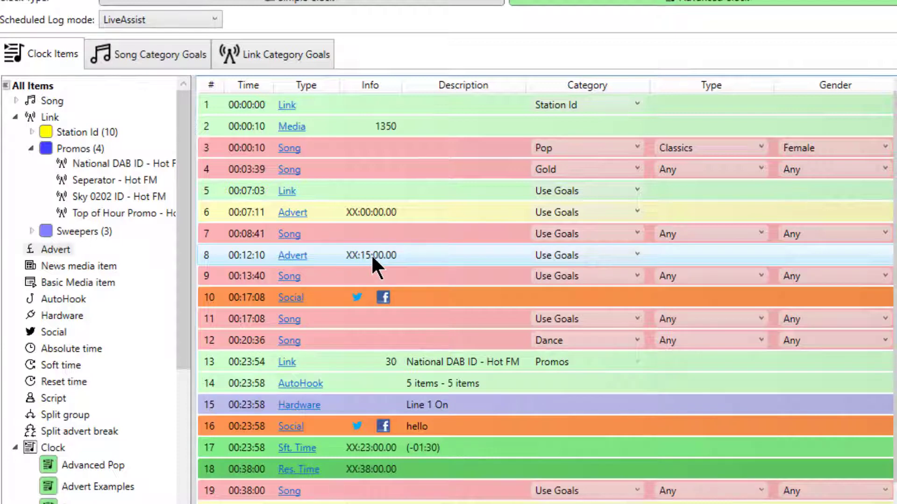
{"action": "left_click", "coordinate": [298, 261]}
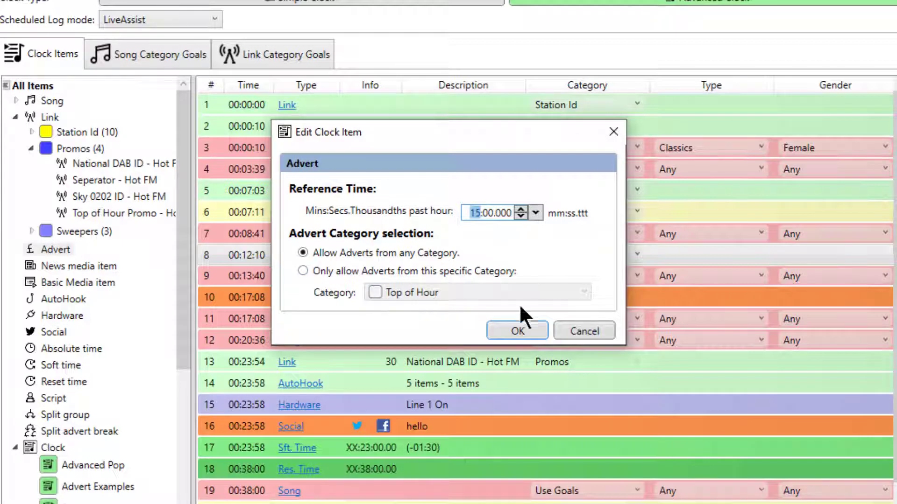
{"action": "left_click", "coordinate": [521, 324]}
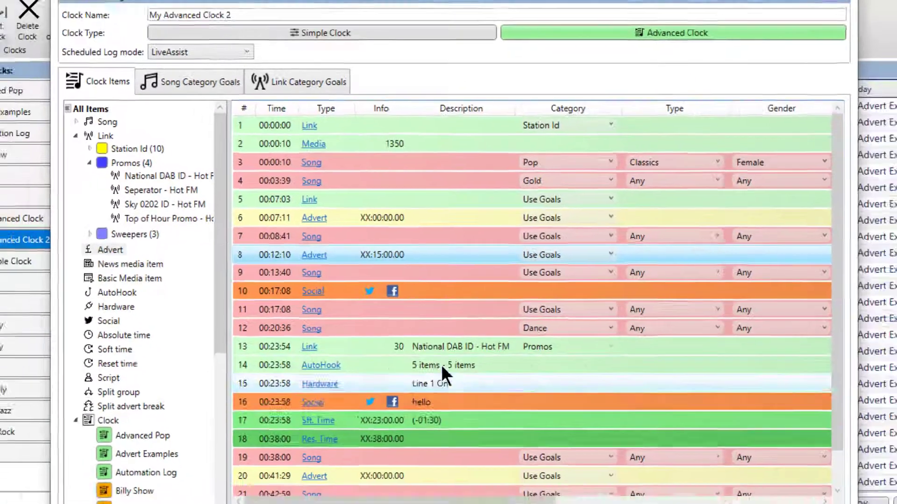
- Delete all items from the clock
{"action": "scroll", "coordinate": [440, 401], "scroll_direction": "down", "scroll_amount": 2}
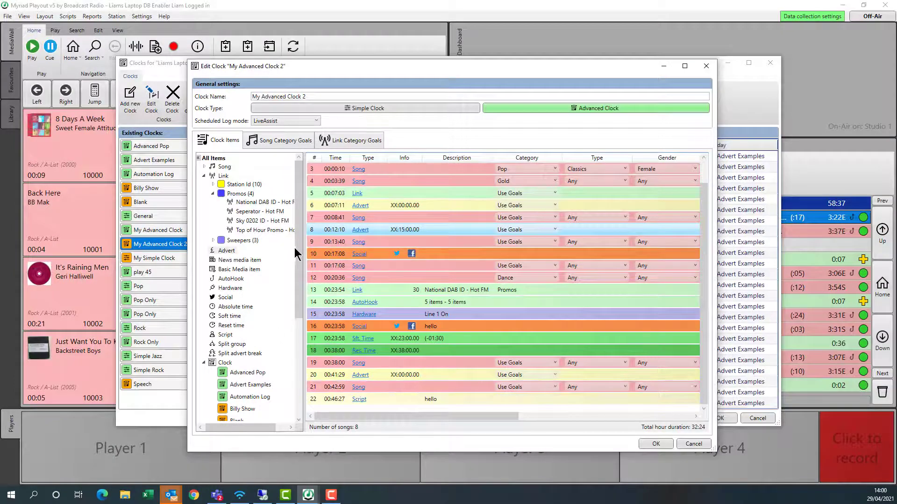
{"action": "left_click_drag", "start_coordinate": [298, 250], "coordinate": [275, 393]}
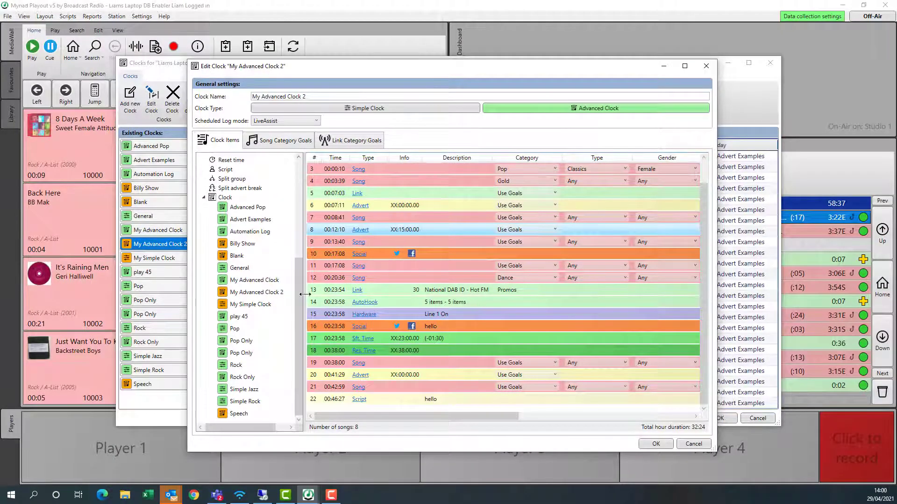
{"action": "left_click_drag", "start_coordinate": [299, 282], "coordinate": [327, 177]}
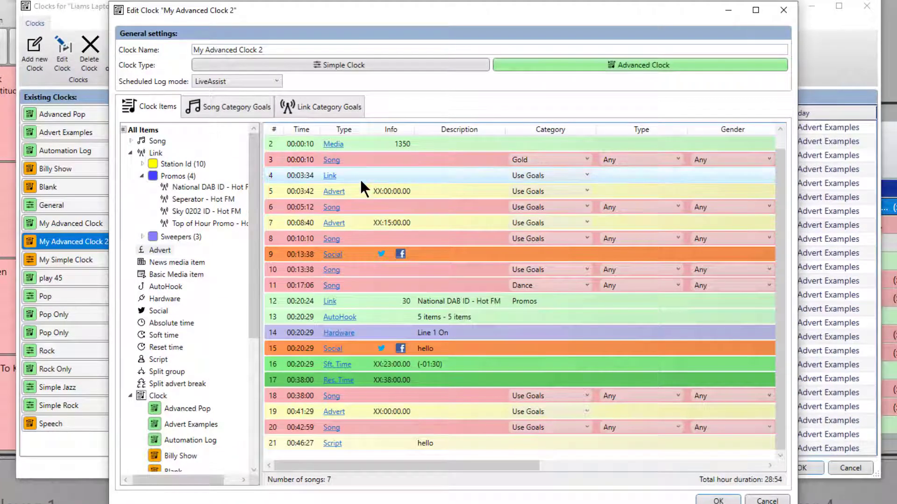
{"action": "key", "text": "ctrl+a"}
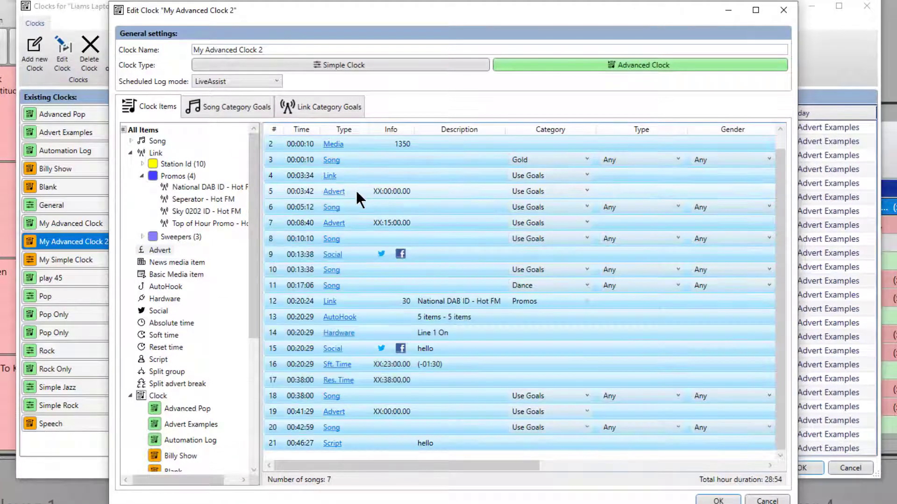
{"action": "key", "text": "Delete"}
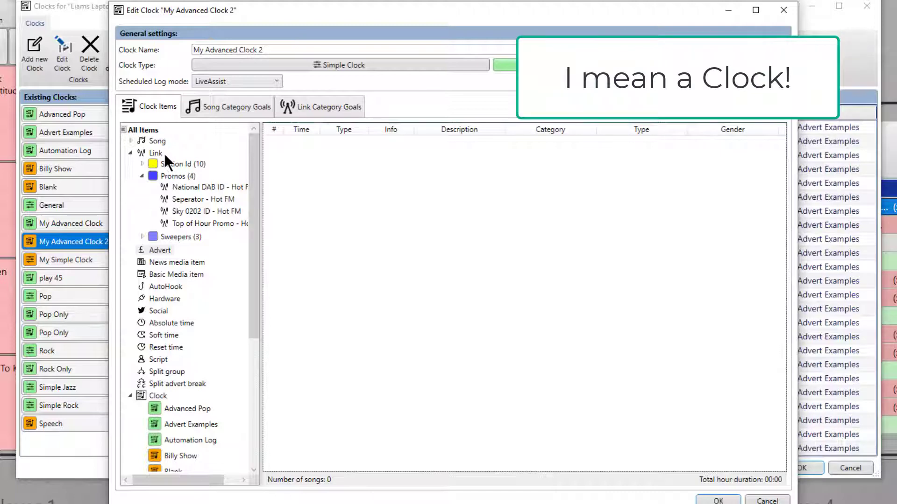
- Add the Top of Hour Promo - Hot FM link as the clock's first item, followed by an A-List song and a Use Goals song
{"action": "left_click_drag", "start_coordinate": [165, 156], "coordinate": [187, 187]}
{"action": "left_click_drag", "start_coordinate": [199, 223], "coordinate": [326, 185]}
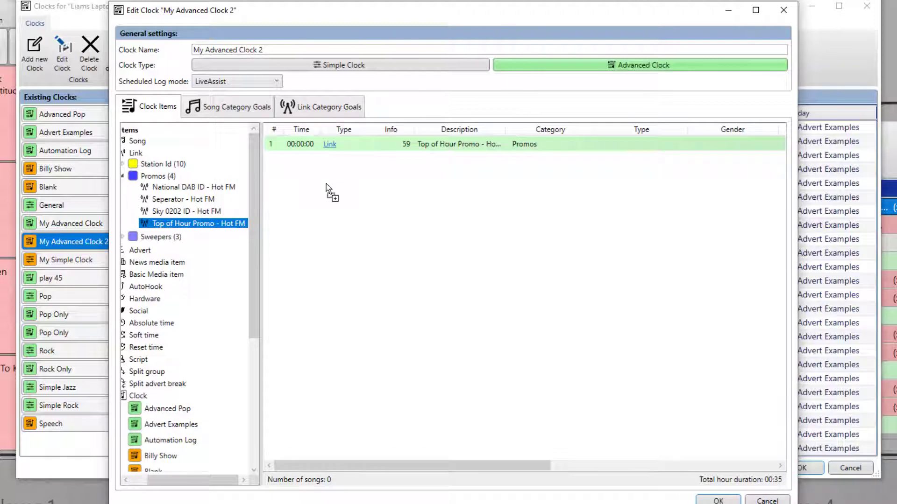
{"action": "left_click", "coordinate": [131, 141]}
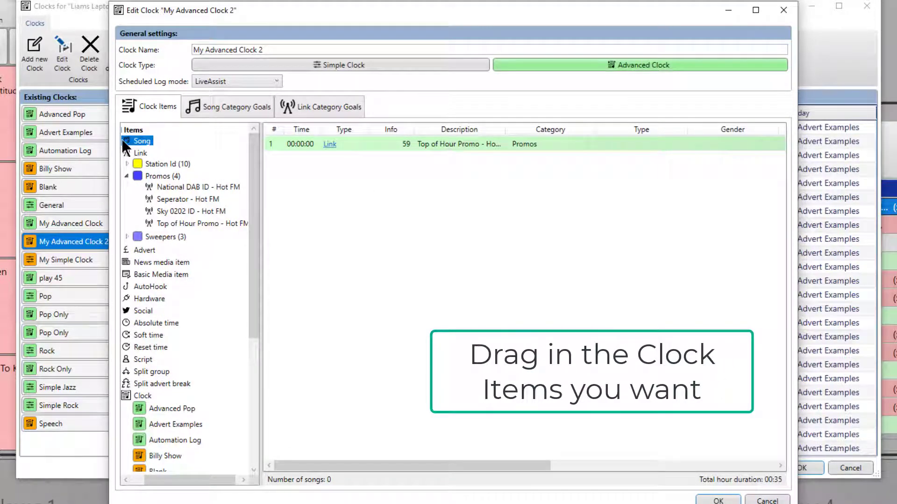
{"action": "left_click_drag", "start_coordinate": [165, 480], "coordinate": [152, 480]}
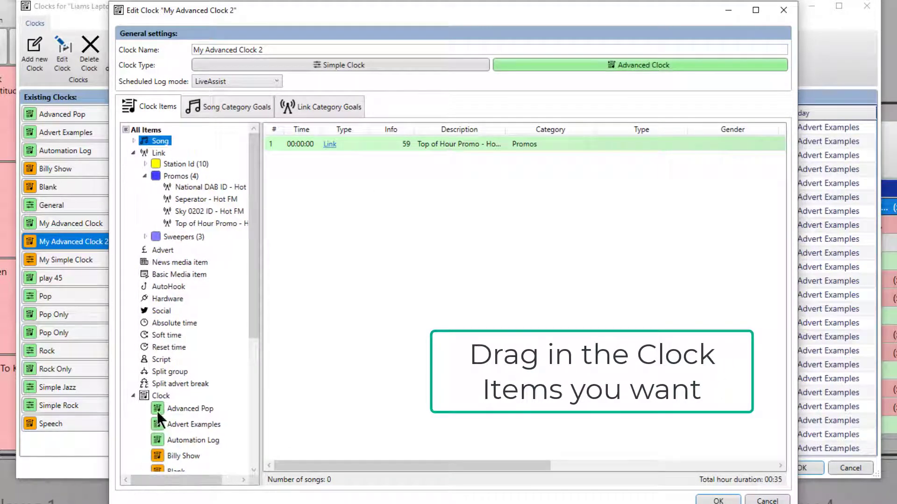
{"action": "left_click", "coordinate": [134, 140]}
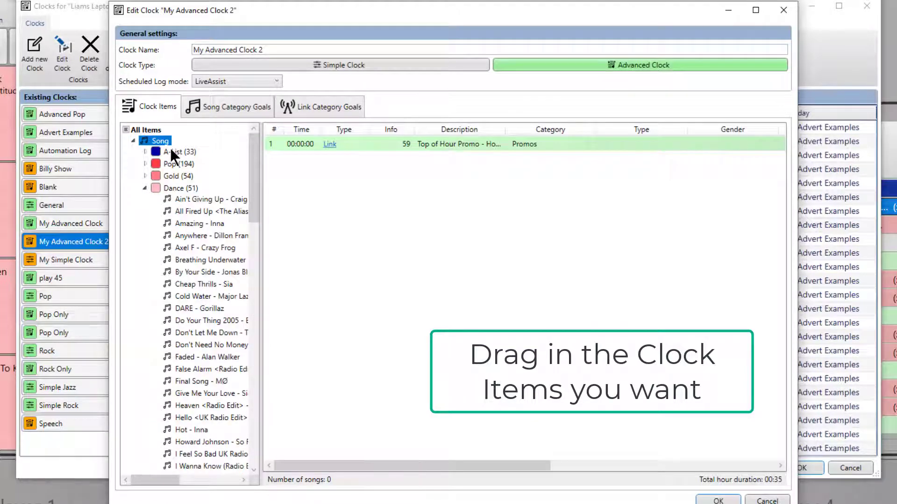
{"action": "left_click_drag", "start_coordinate": [170, 148], "coordinate": [328, 169]}
{"action": "left_click_drag", "start_coordinate": [159, 141], "coordinate": [364, 220]}
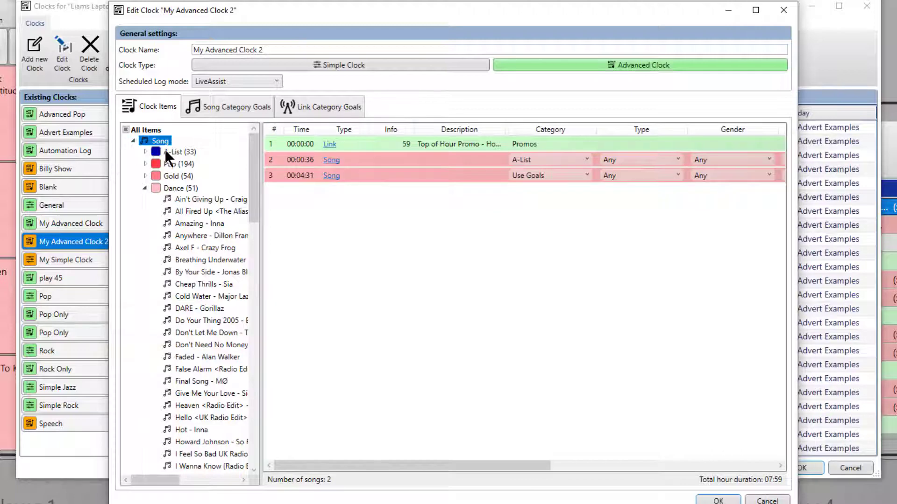
- Add a Use Goals song to the end of the clock, followed by a link set to the Station Id category
{"action": "left_click_drag", "start_coordinate": [177, 152], "coordinate": [353, 229]}
{"action": "left_click", "coordinate": [134, 141]}
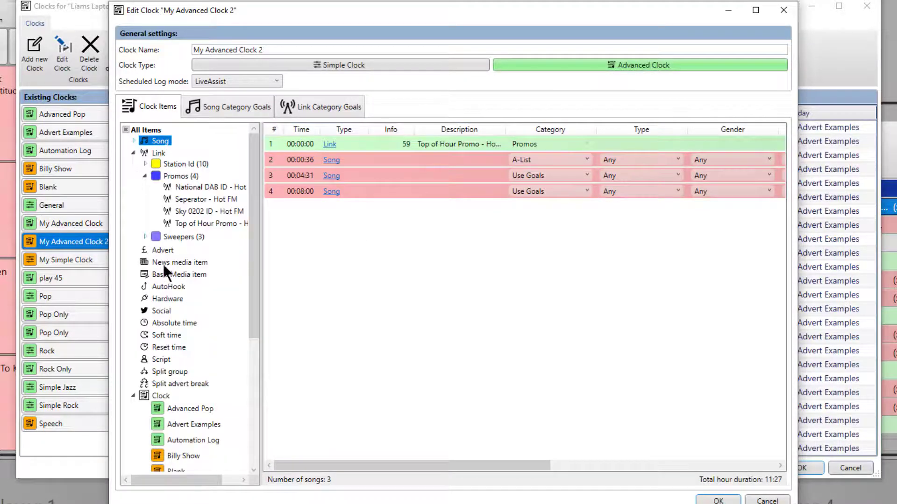
{"action": "left_click_drag", "start_coordinate": [159, 153], "coordinate": [365, 249]}
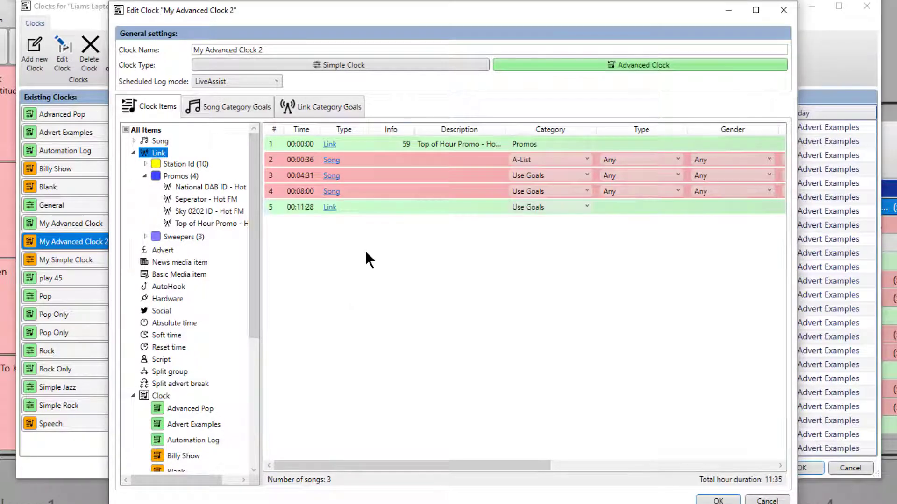
{"action": "left_click", "coordinate": [526, 208]}
{"action": "left_click", "coordinate": [529, 232]}
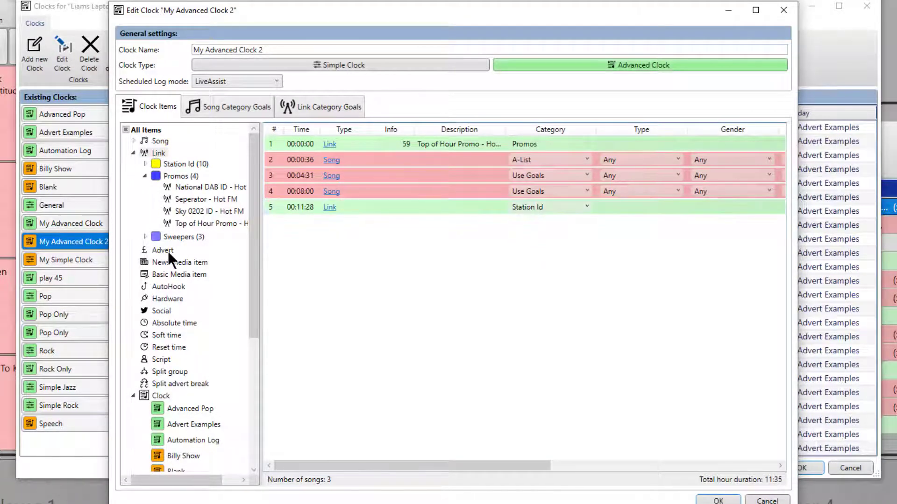
- Append an Advert with a reference time of 10:00.000 past the hour, followed by two Use Goals songs
{"action": "left_click_drag", "start_coordinate": [167, 252], "coordinate": [387, 222]}
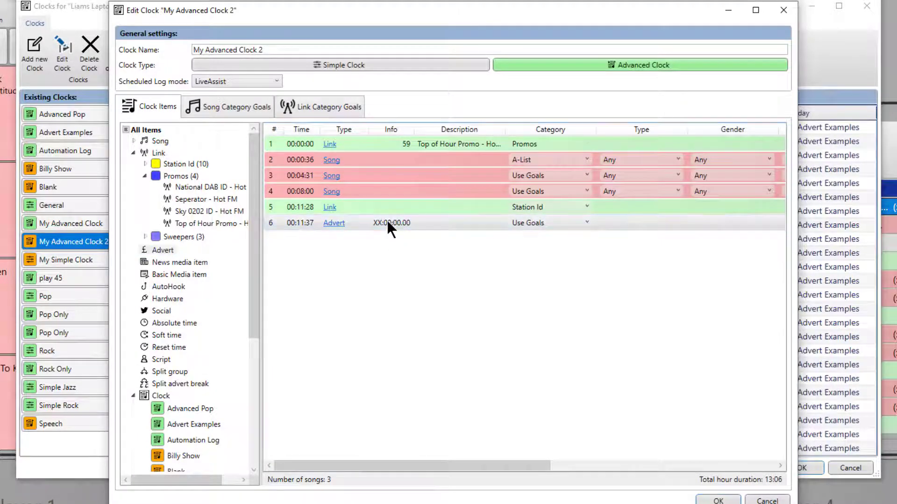
{"action": "double_click", "coordinate": [386, 220]}
{"action": "type", "text": "10:00.000"}
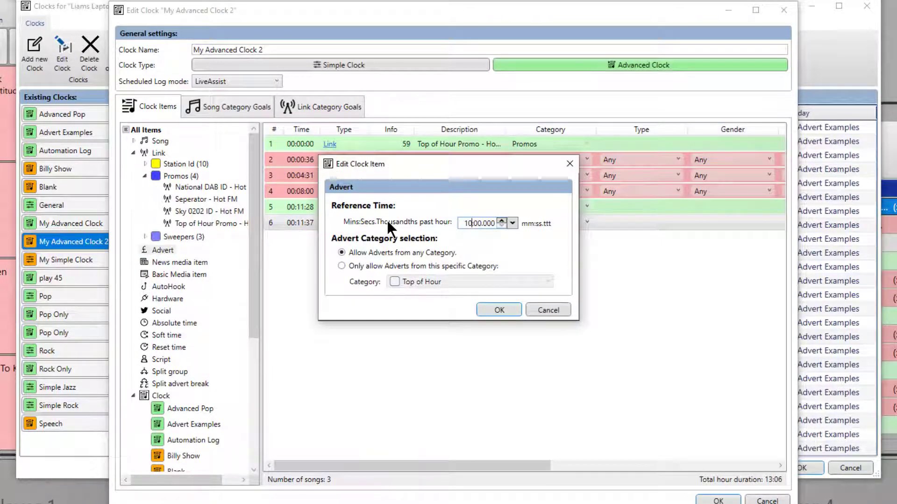
{"action": "left_click", "coordinate": [498, 309]}
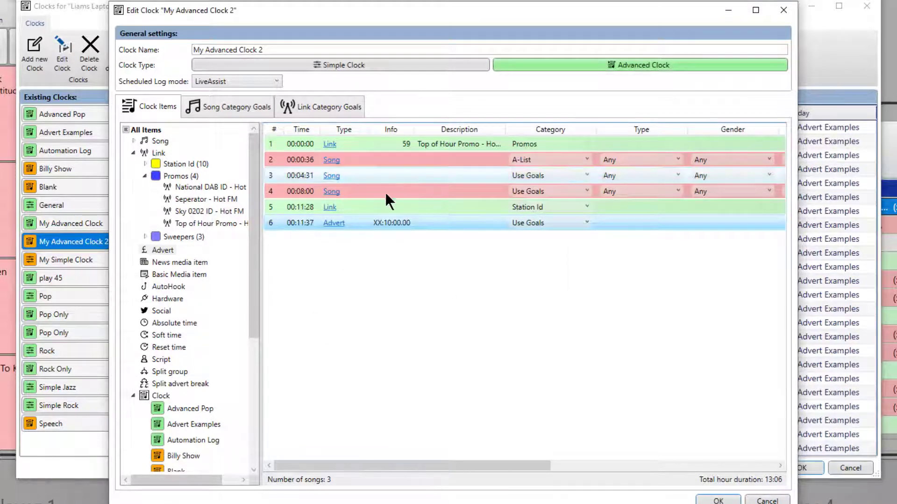
{"action": "left_click_drag", "start_coordinate": [156, 140], "coordinate": [364, 275]}
{"action": "left_click_drag", "start_coordinate": [420, 285], "coordinate": [420, 286]}
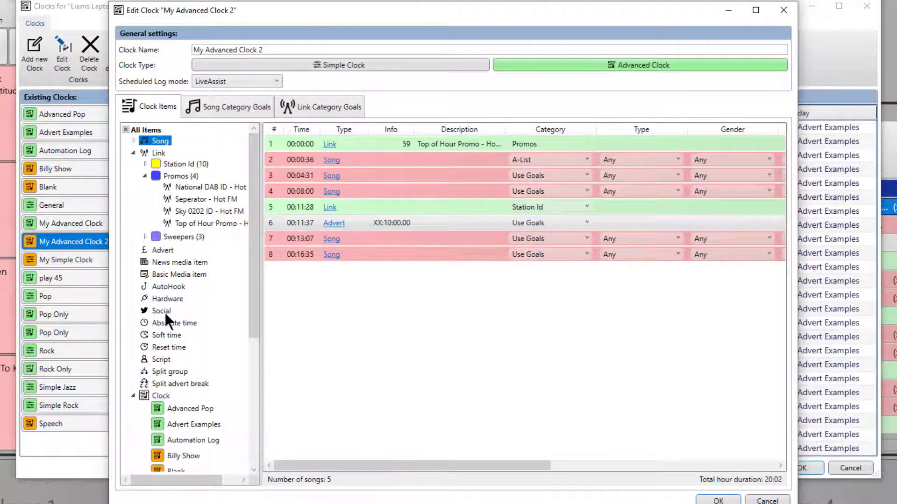
- Append a Social item that posts the message "Hello everyone" to Facebook and Twitter
{"action": "left_click_drag", "start_coordinate": [164, 313], "coordinate": [331, 274]}
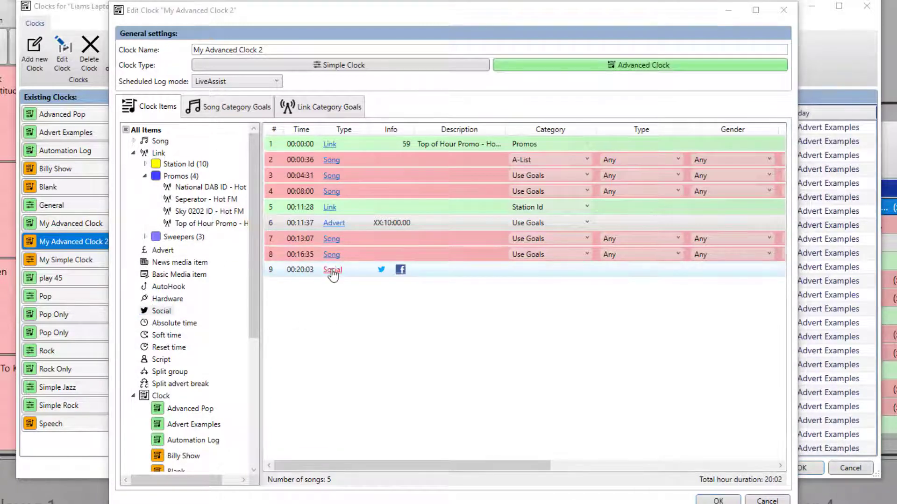
{"action": "left_click", "coordinate": [332, 272]}
{"action": "type", "text": "He"}
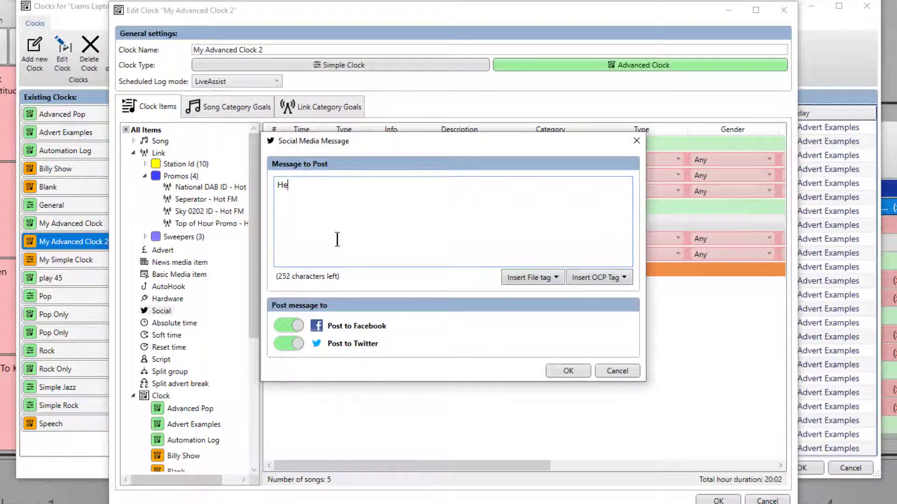
{"action": "type", "text": "llo everyope"}
{"action": "key", "text": "BackSpace"}
{"action": "type", "text": "ne"}
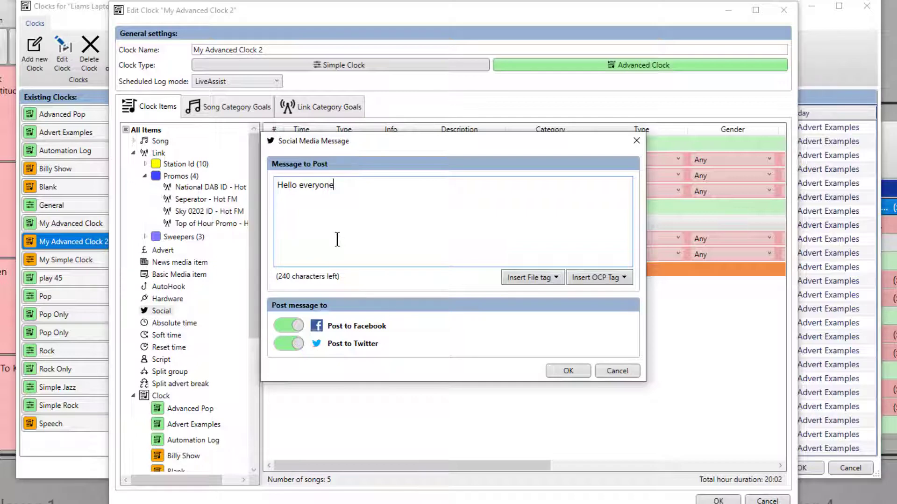
{"action": "left_click", "coordinate": [570, 365]}
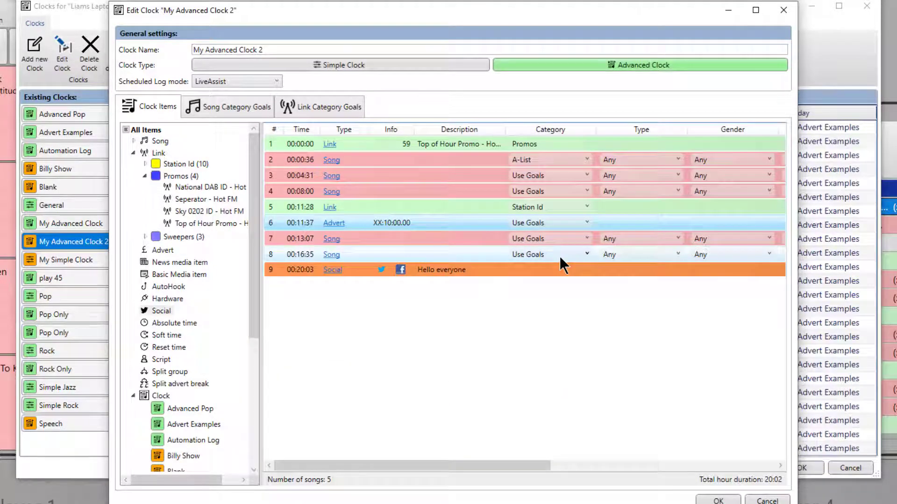
- Add a Use Goals link and two Use Goals songs after the Social item
{"action": "left_click", "coordinate": [160, 140]}
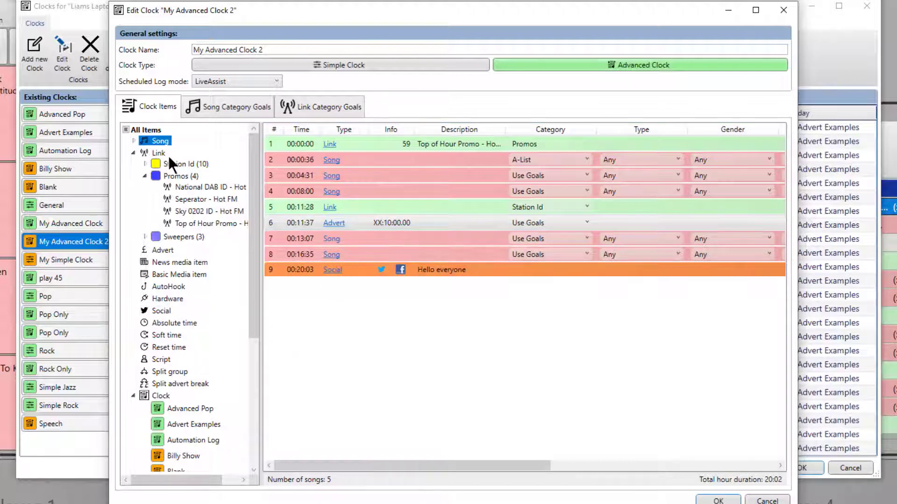
{"action": "left_click_drag", "start_coordinate": [158, 152], "coordinate": [308, 280]}
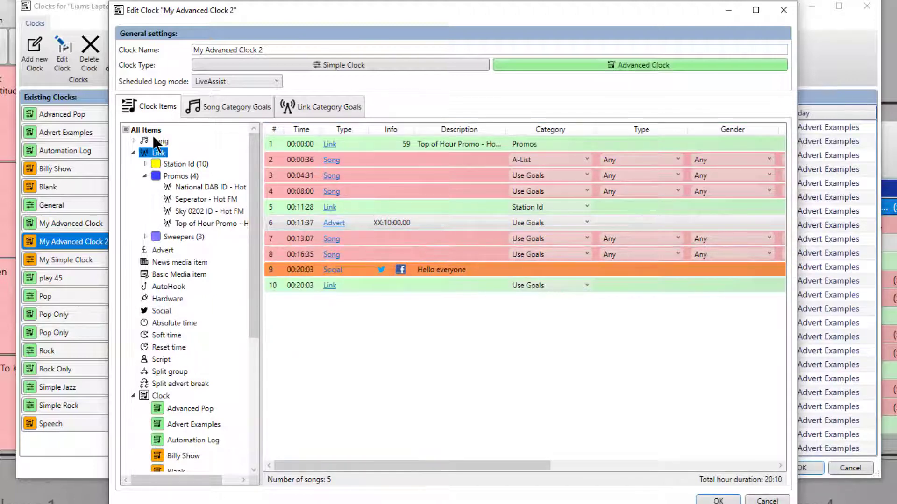
{"action": "left_click_drag", "start_coordinate": [159, 142], "coordinate": [324, 309]}
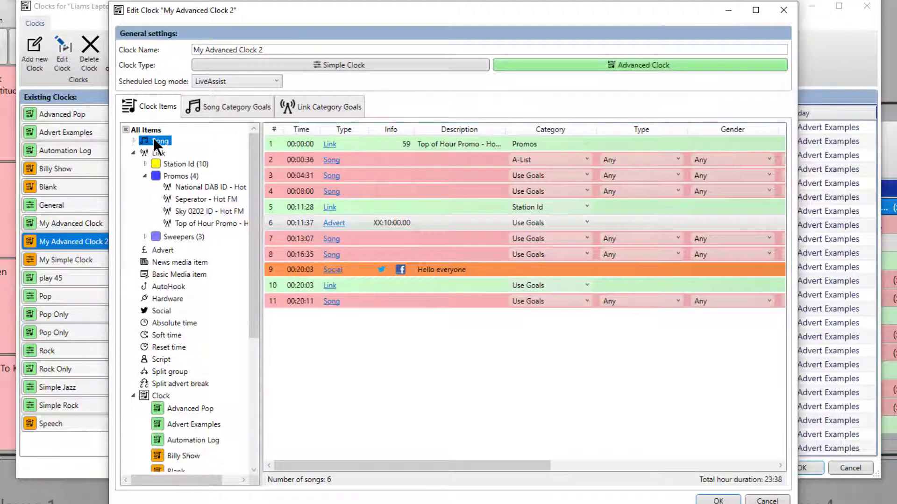
{"action": "left_click_drag", "start_coordinate": [158, 141], "coordinate": [327, 343]}
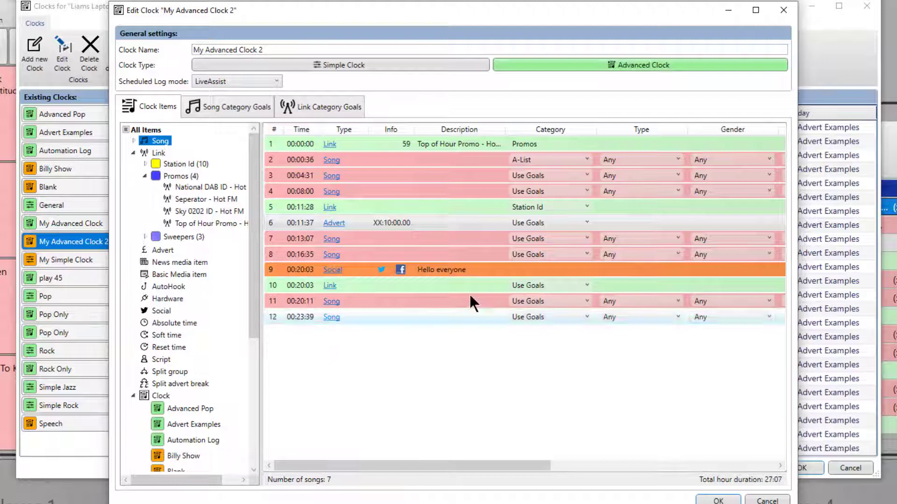
- Set the category of the song in row 7 to Pop and of the song in row 11 to Gold
{"action": "left_click", "coordinate": [554, 237]}
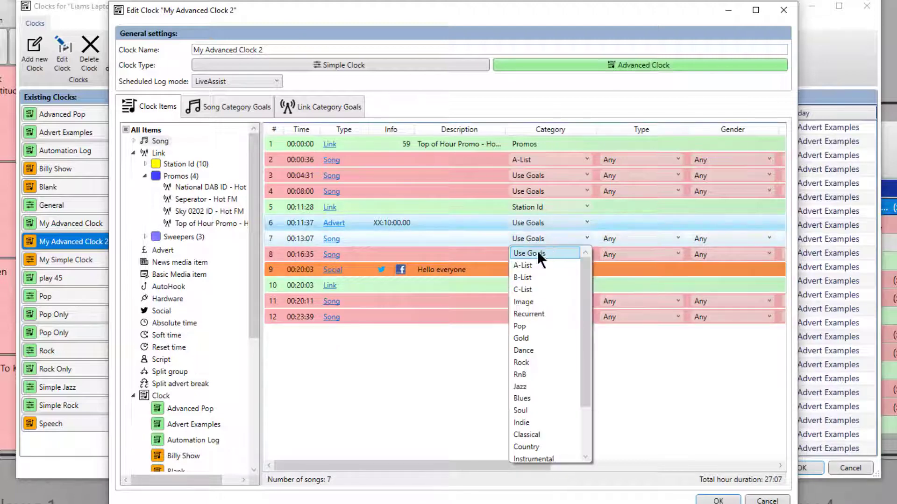
{"action": "left_click", "coordinate": [541, 326]}
{"action": "left_click", "coordinate": [543, 304]}
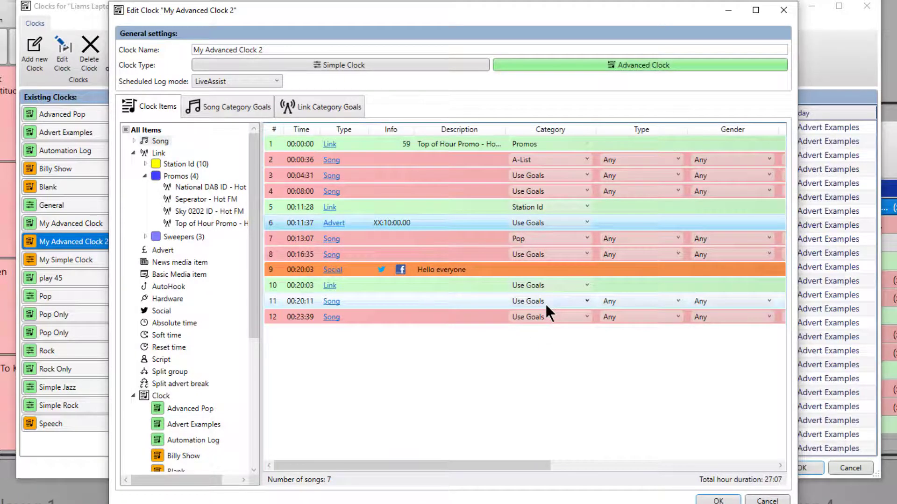
{"action": "left_click", "coordinate": [545, 304]}
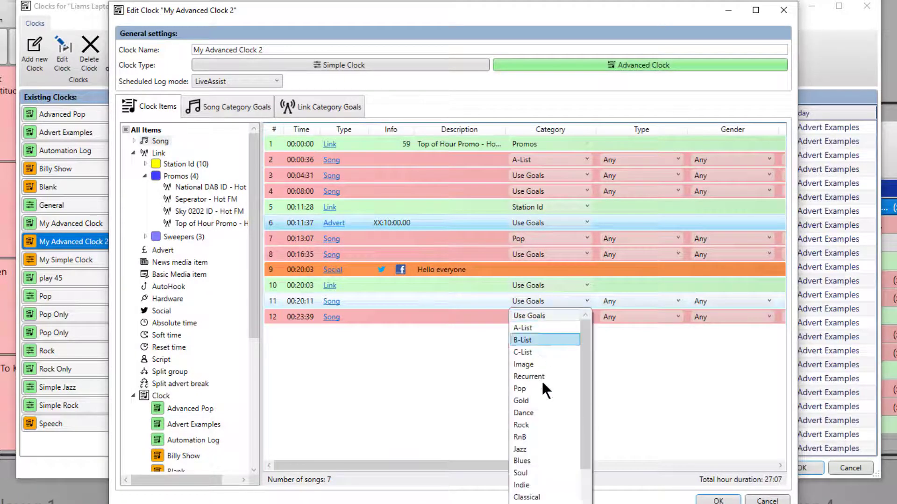
{"action": "left_click", "coordinate": [528, 400]}
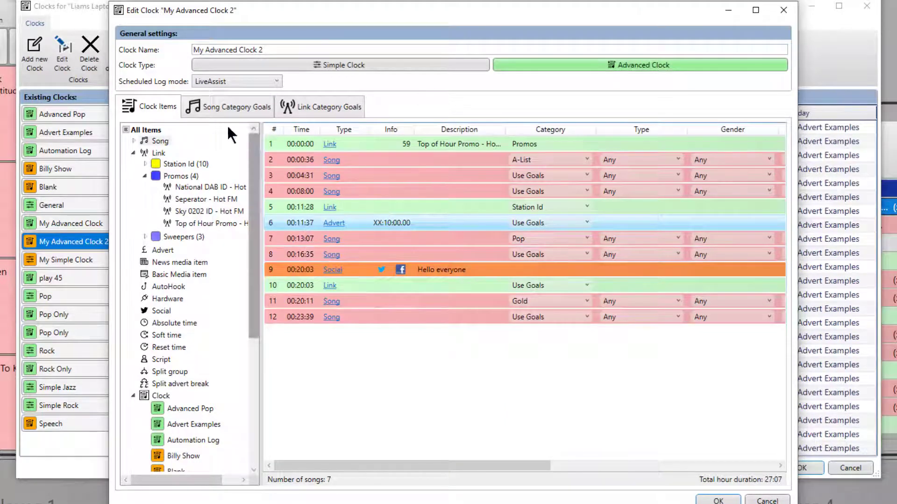
- Review the song category goals and set the link category goal weightings of Promos and Sweepers to 0
{"action": "left_click", "coordinate": [215, 107]}
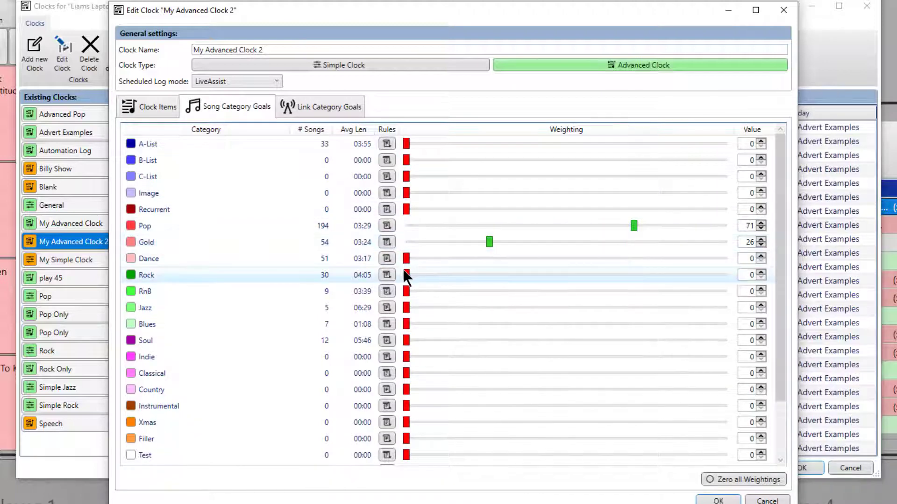
{"action": "left_click", "coordinate": [318, 110]}
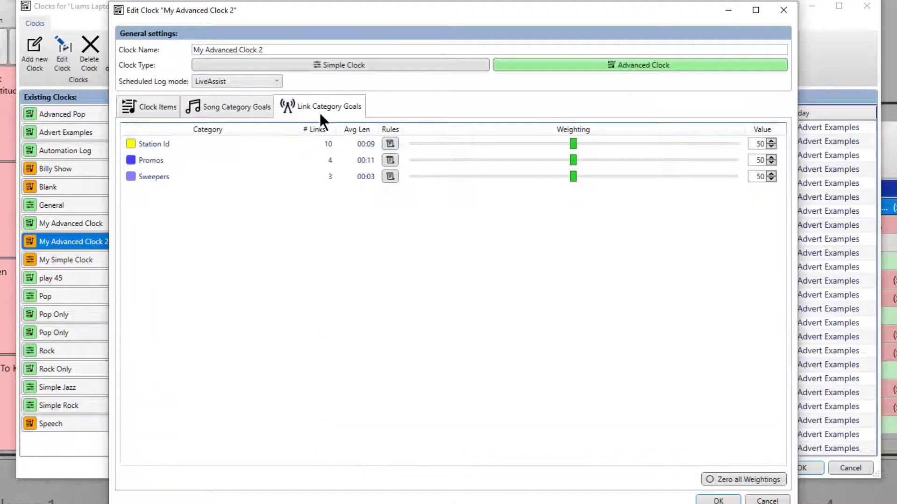
{"action": "right_click", "coordinate": [576, 161]}
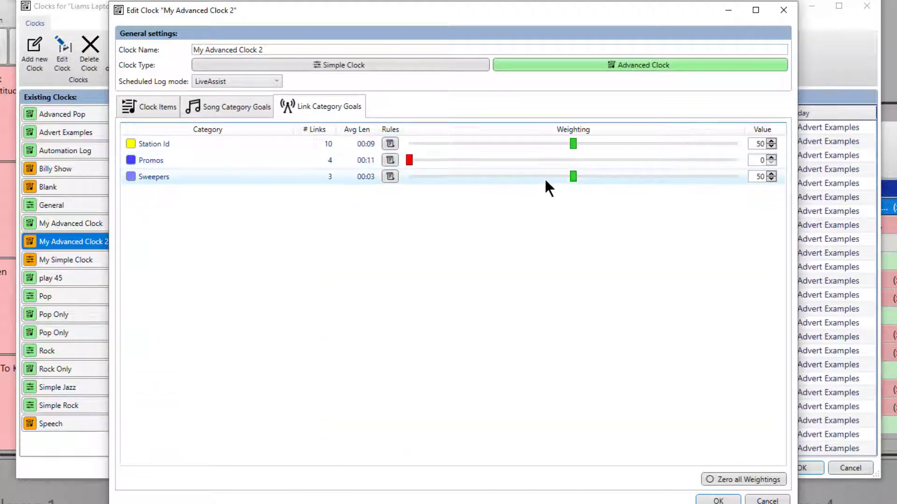
{"action": "right_click", "coordinate": [573, 175]}
{"action": "left_click", "coordinate": [145, 109]}
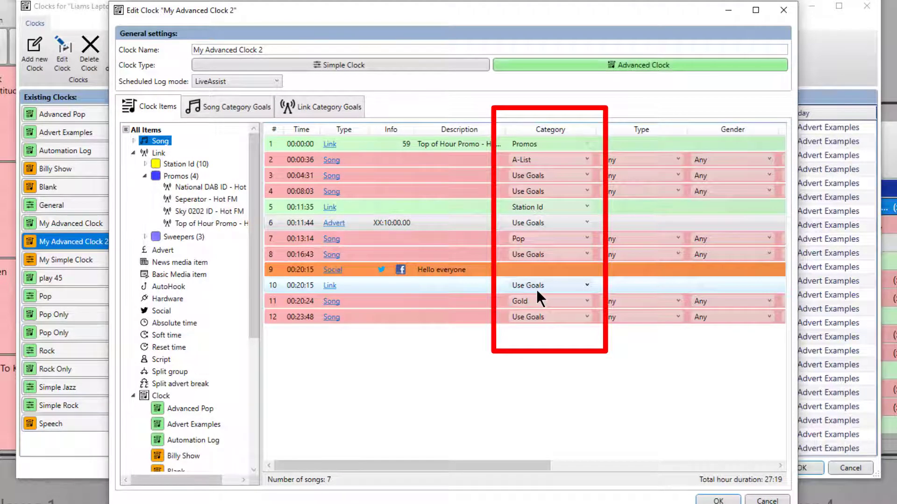
{"action": "left_click", "coordinate": [306, 109]}
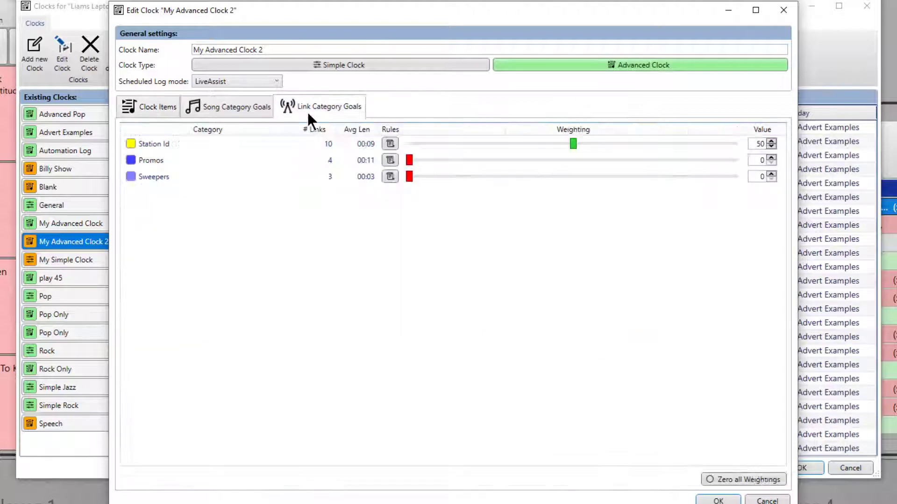
{"action": "left_click", "coordinate": [153, 97]}
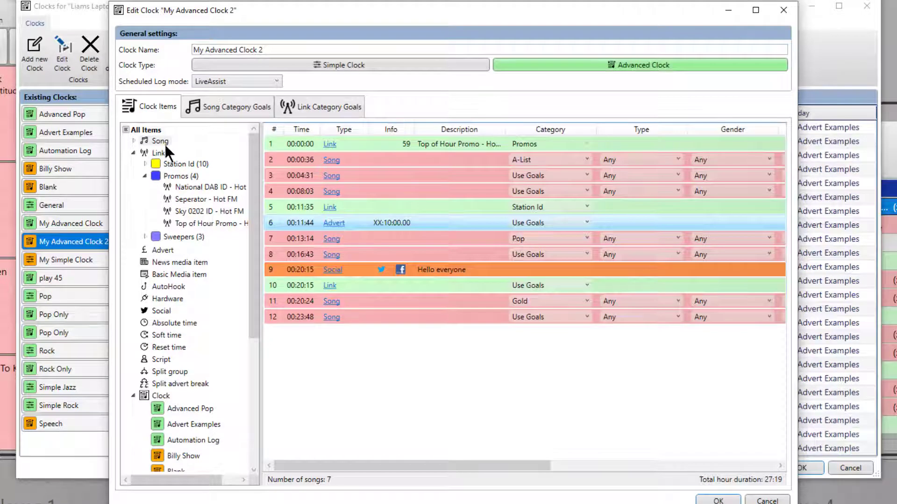
- Append a Use Goals link, an Advert and two Use Goals songs to the end of the clock
{"action": "left_click_drag", "start_coordinate": [160, 152], "coordinate": [324, 302]}
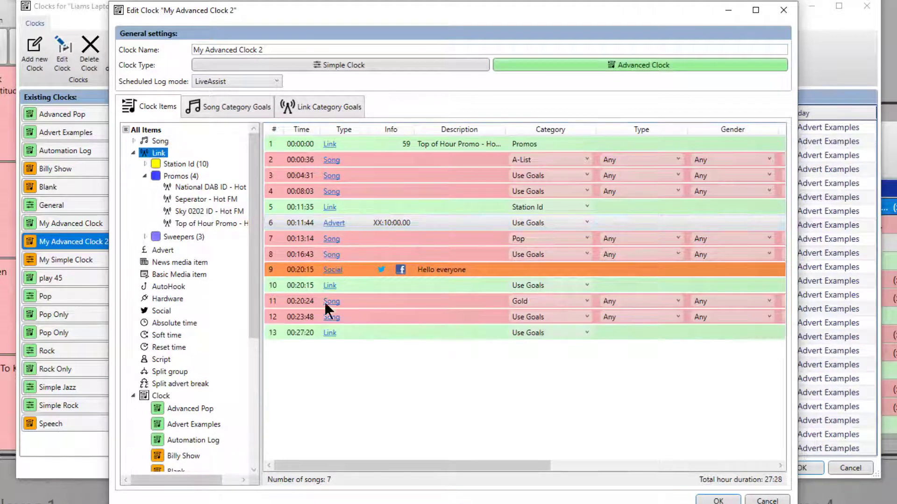
{"action": "left_click_drag", "start_coordinate": [166, 251], "coordinate": [298, 363]}
{"action": "left_click_drag", "start_coordinate": [158, 145], "coordinate": [304, 365]}
{"action": "left_click_drag", "start_coordinate": [158, 143], "coordinate": [360, 390]}
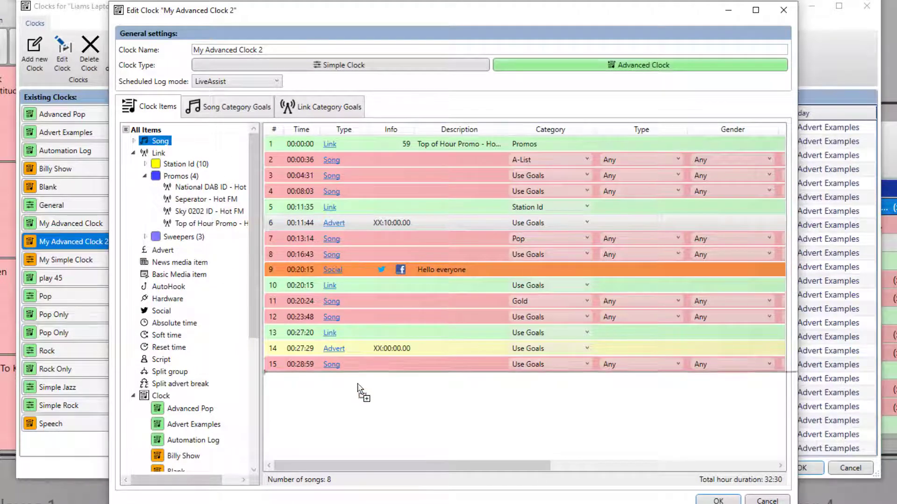
- Copy all of the clock's items and paste them after the last song
{"action": "left_click", "coordinate": [279, 144]}
{"action": "left_click", "coordinate": [369, 276]}
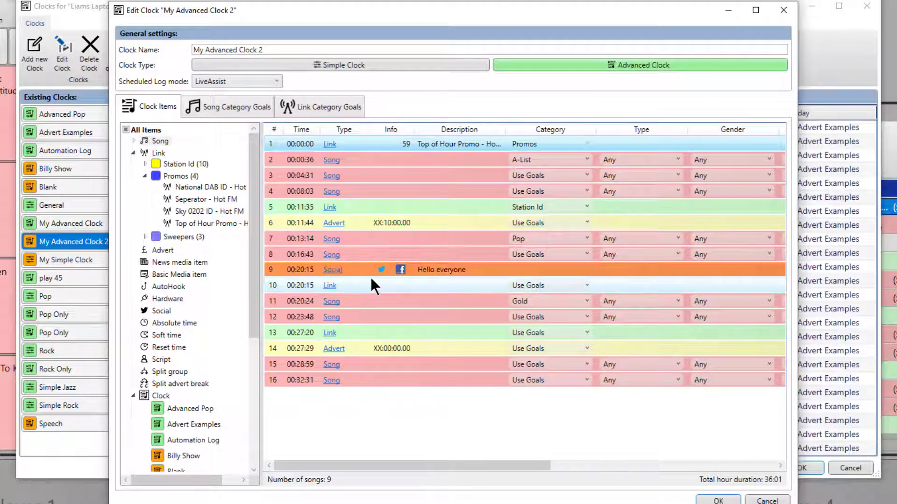
{"action": "key", "text": "ctrl+a"}
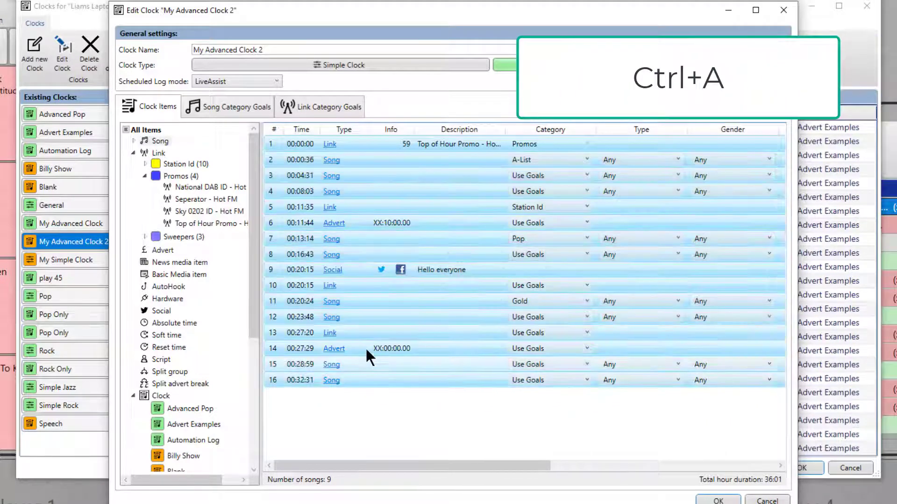
{"action": "right_click", "coordinate": [369, 346]}
{"action": "left_click", "coordinate": [383, 395]}
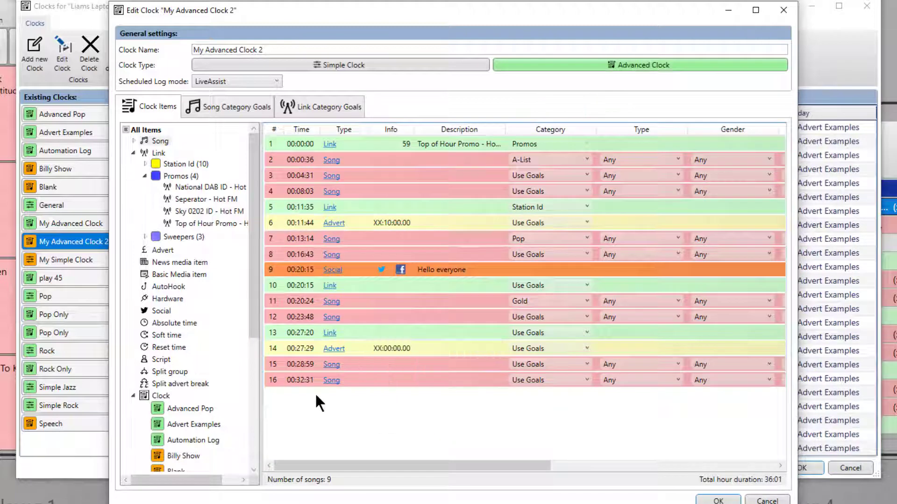
{"action": "right_click", "coordinate": [316, 395]}
{"action": "left_click", "coordinate": [363, 456]}
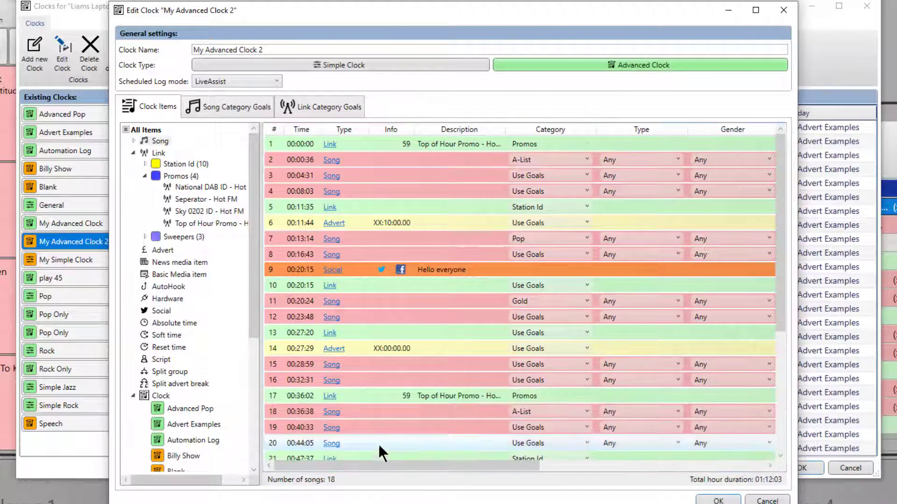
- Change the link in row 17 to choose a suitable item from the Station Id category
{"action": "scroll", "coordinate": [515, 288], "scroll_direction": "down", "scroll_amount": 3}
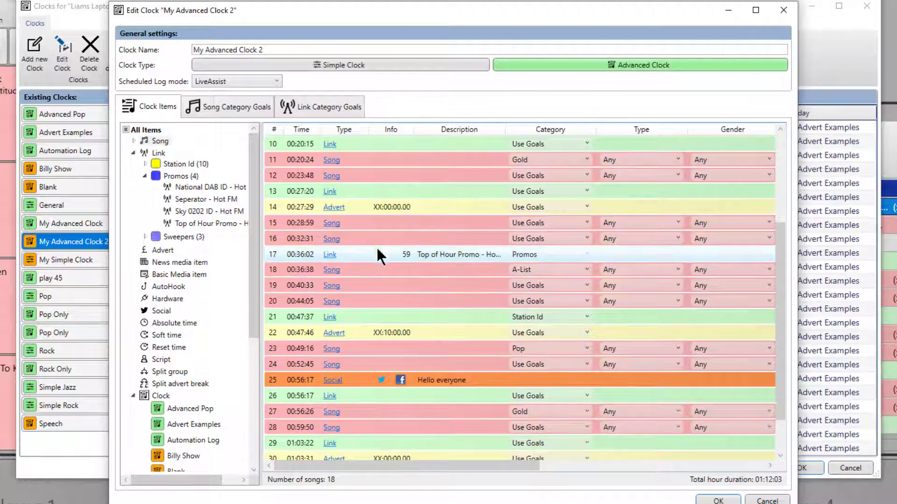
{"action": "left_click", "coordinate": [330, 255]}
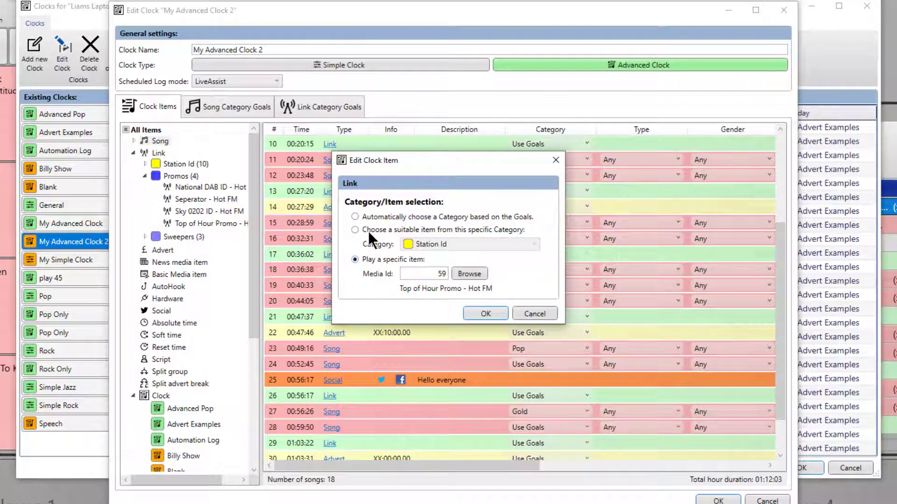
{"action": "left_click", "coordinate": [368, 231]}
{"action": "left_click", "coordinate": [472, 313]}
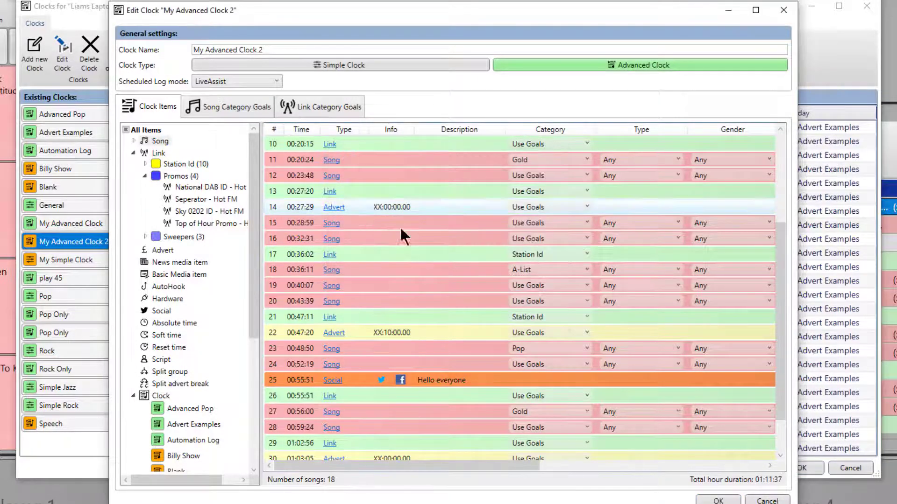
- Set the reference time of the advert in row 22 to 40:00 and the advert in row 30 to 55:00
{"action": "double_click", "coordinate": [386, 330]}
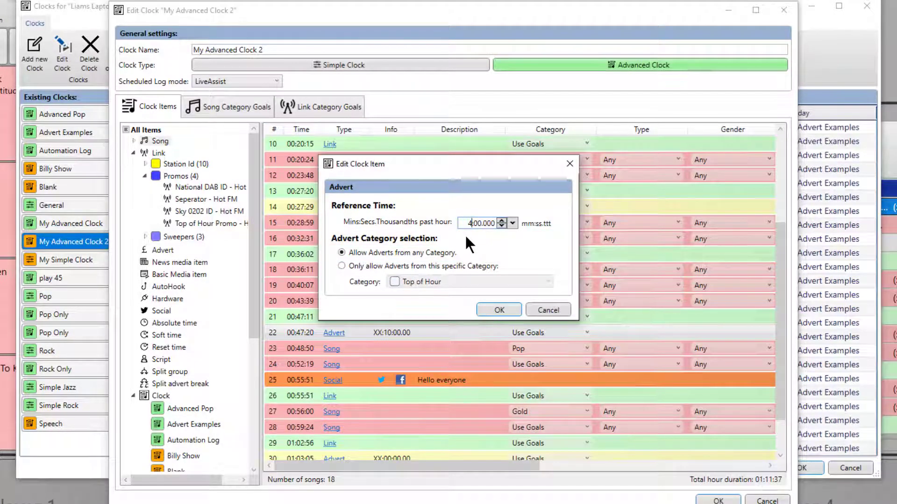
{"action": "type", "text": "40"}
{"action": "left_click", "coordinate": [486, 309]}
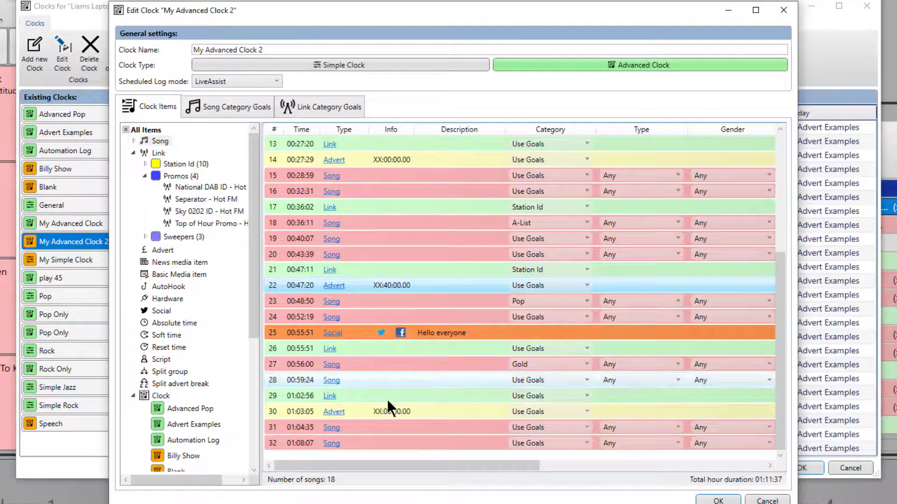
{"action": "double_click", "coordinate": [384, 410]}
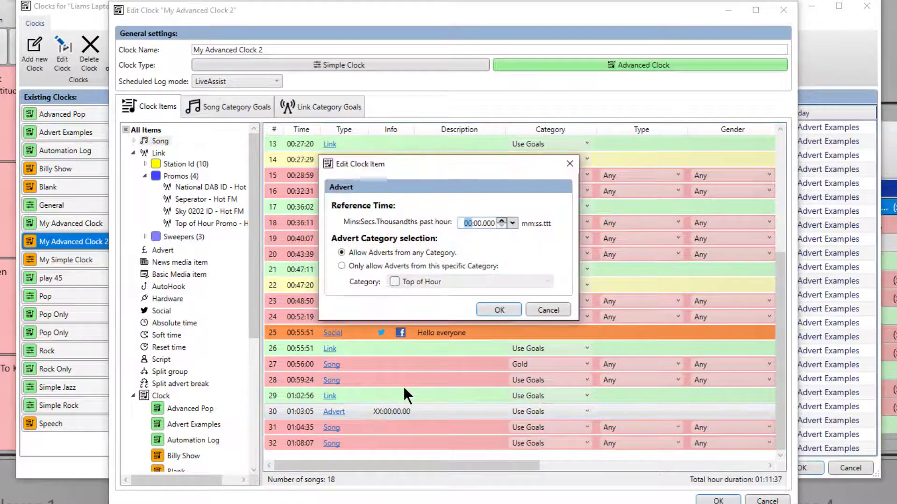
{"action": "type", "text": "55"}
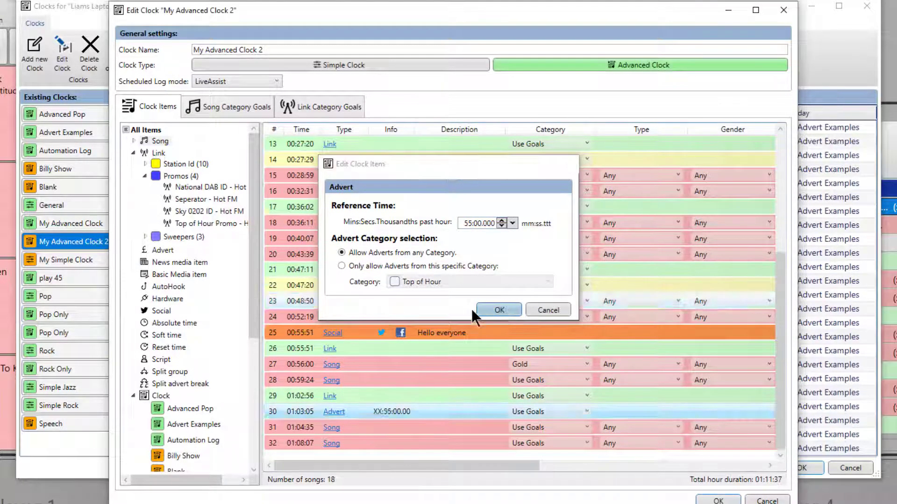
{"action": "left_click", "coordinate": [496, 309]}
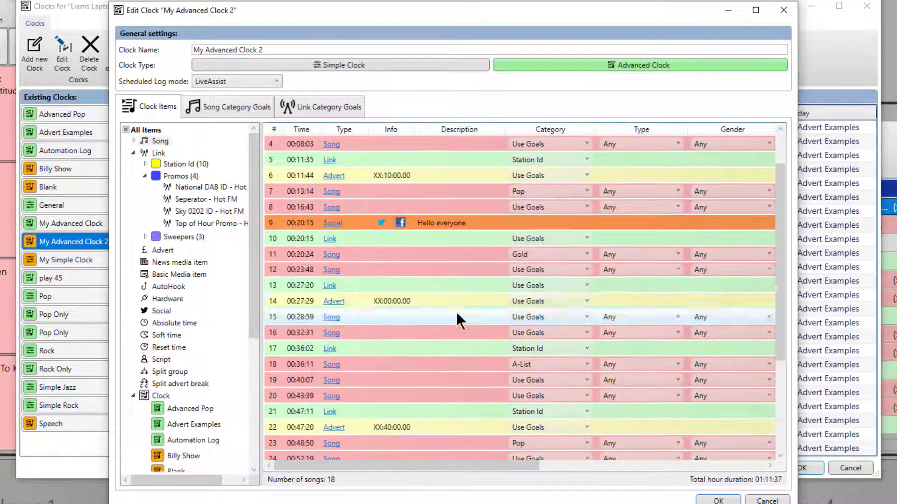
- Set the reference time of the advert in row 14 to 25:00 and save the clock
{"action": "double_click", "coordinate": [383, 302]}
{"action": "type", "text": "25:00.000"}
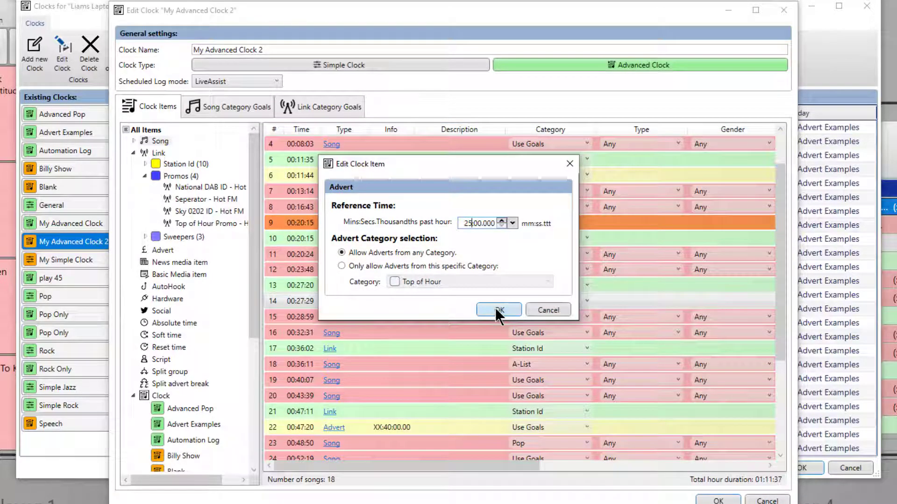
{"action": "left_click", "coordinate": [496, 309]}
{"action": "scroll", "coordinate": [487, 309], "scroll_direction": "down", "scroll_amount": 3}
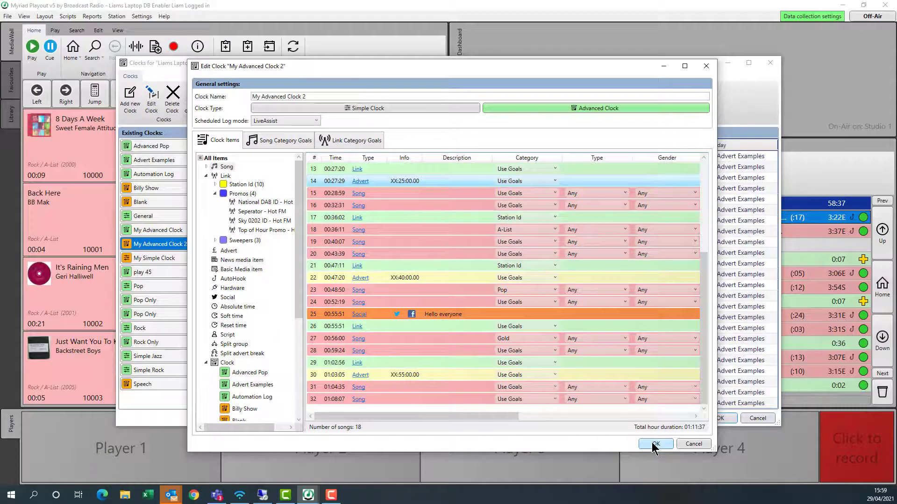
{"action": "left_click", "coordinate": [653, 444]}
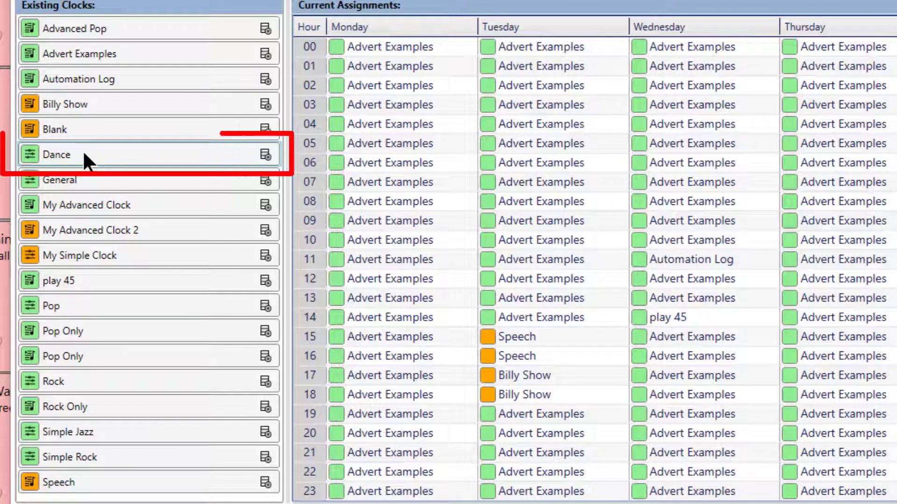
- Assign the Dance clock to Monday hours 22 and 23 and the Billy Show clock to Monday hours 08 to 15
{"action": "mouse_move", "coordinate": [83, 151]}
{"action": "left_mouse_down"}
{"action": "mouse_move", "coordinate": [296, 149]}
{"action": "mouse_move", "coordinate": [369, 356]}
{"action": "mouse_move", "coordinate": [370, 470]}
{"action": "left_mouse_up"}
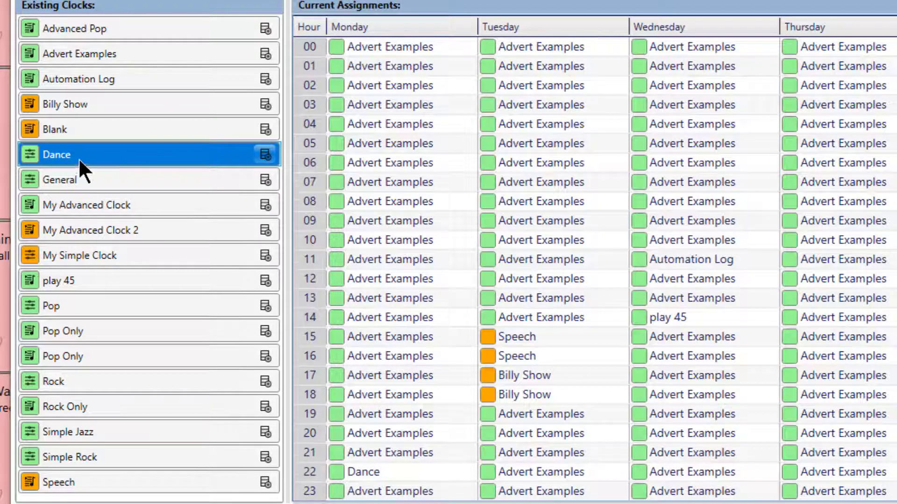
{"action": "left_click_drag", "start_coordinate": [78, 158], "coordinate": [372, 499]}
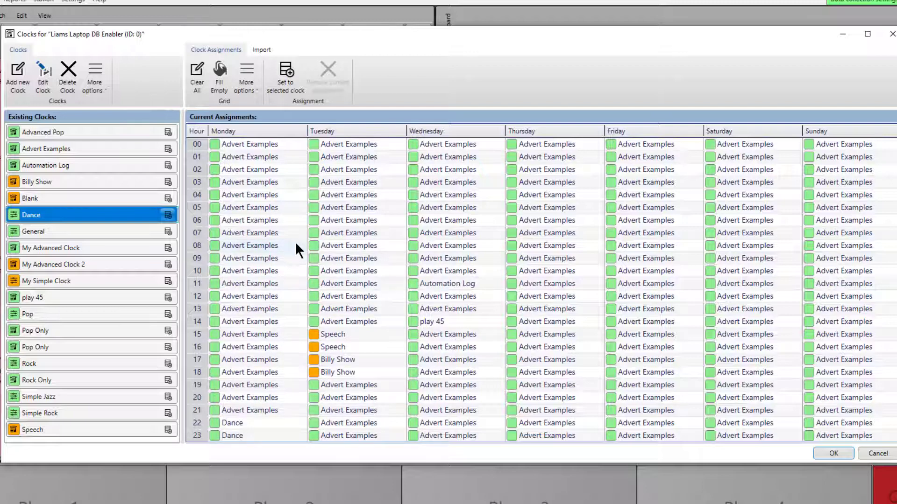
{"action": "left_click_drag", "start_coordinate": [295, 244], "coordinate": [262, 331]}
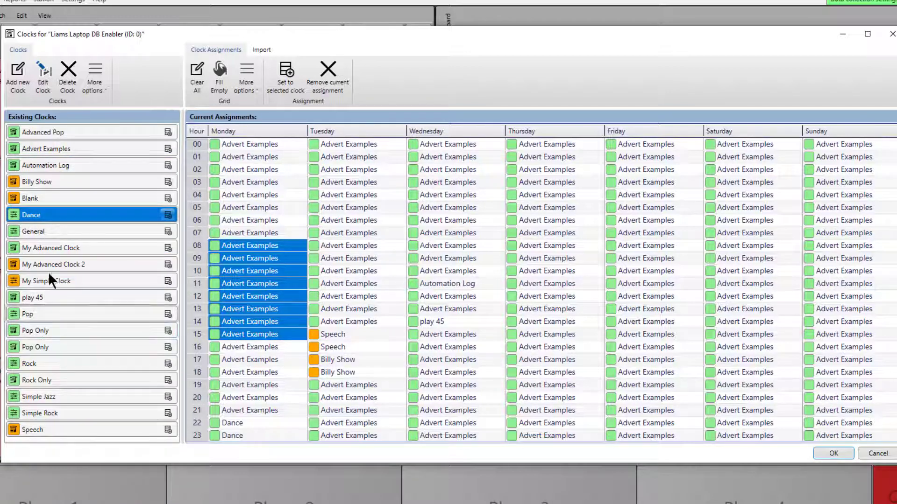
{"action": "left_click", "coordinate": [57, 182]}
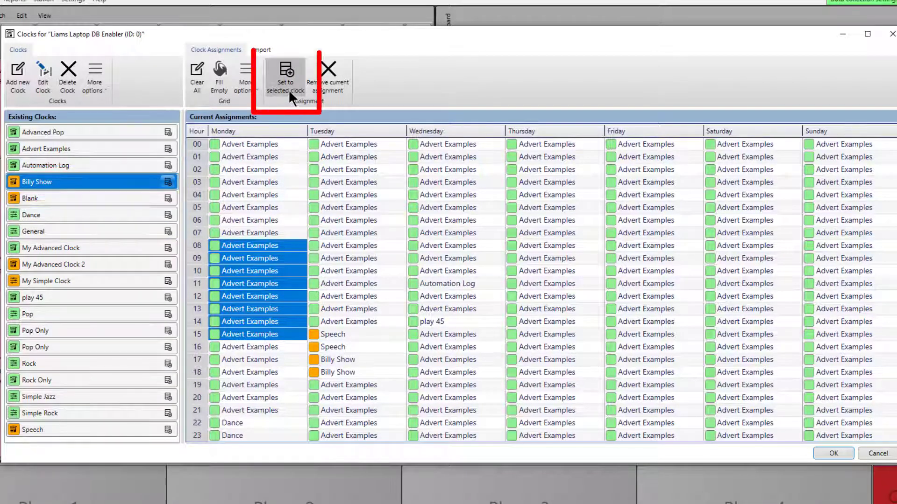
{"action": "left_click", "coordinate": [282, 72]}
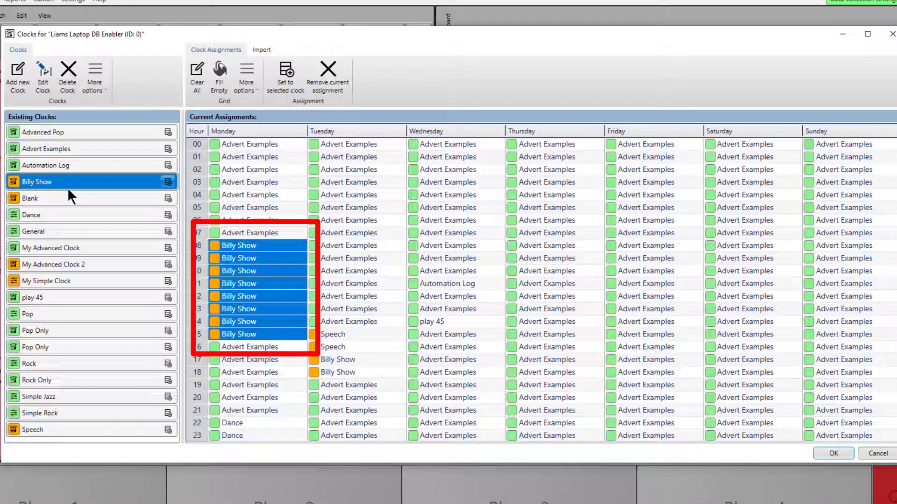
- Remove the clock assignments from hours 02 to 04 on every day of the week
{"action": "left_click", "coordinate": [256, 133]}
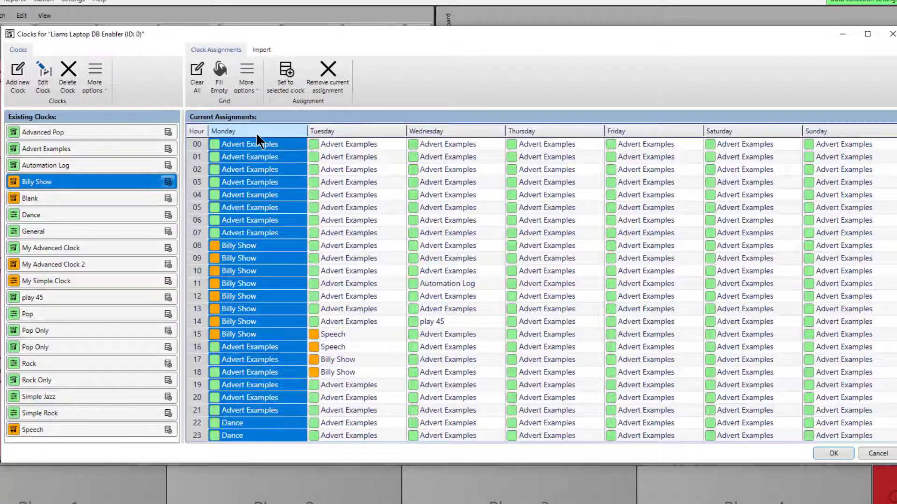
{"action": "left_click", "coordinate": [196, 172]}
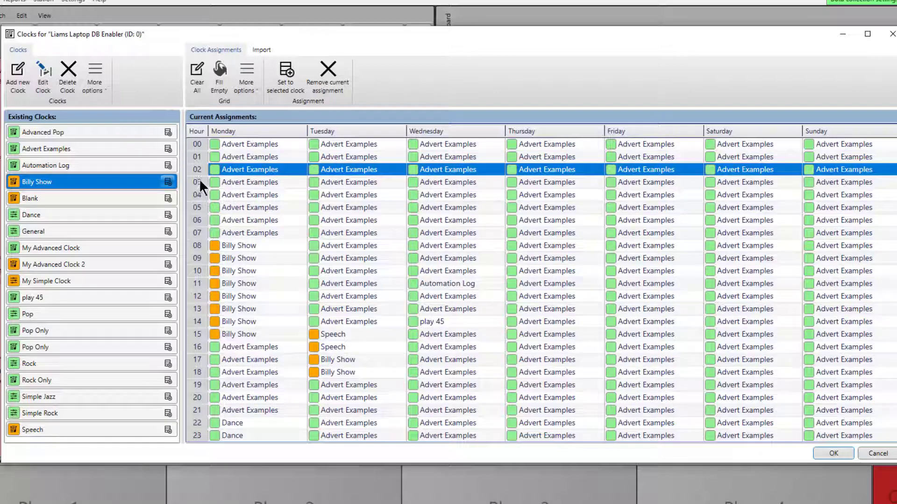
{"action": "left_click", "coordinate": [198, 194], "text": "shift"}
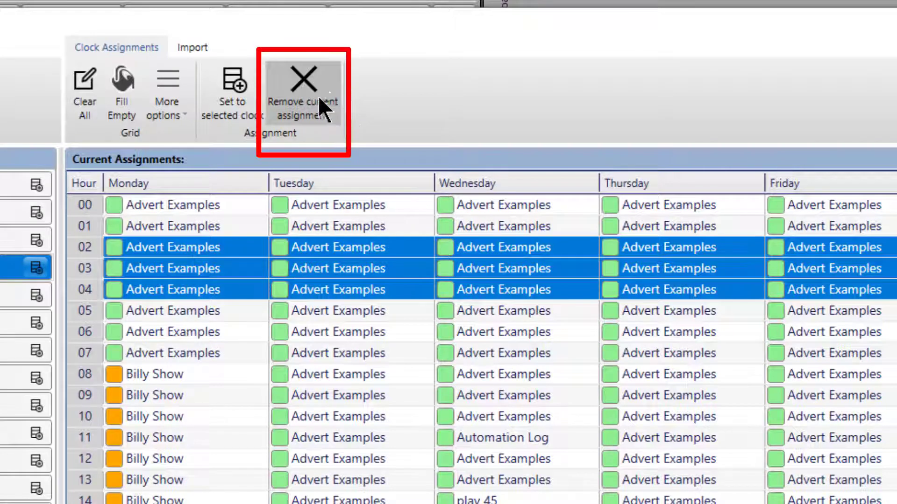
{"action": "left_click", "coordinate": [315, 78]}
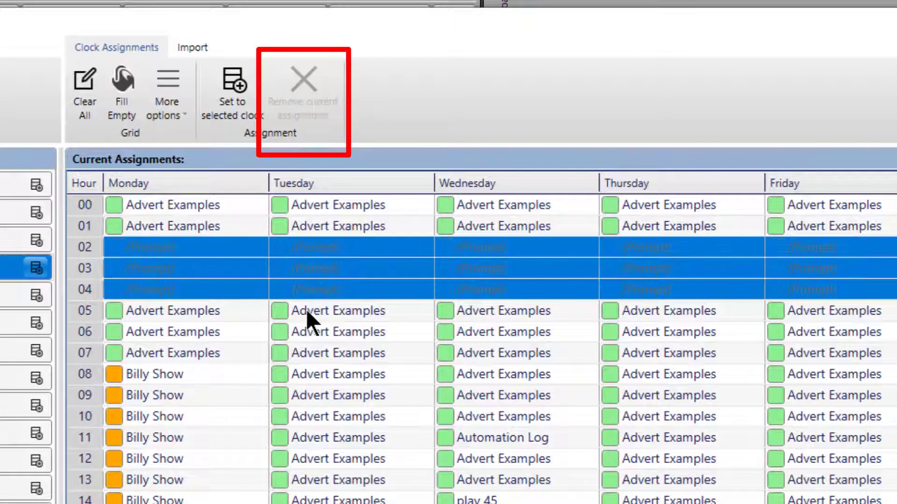
{"action": "left_click", "coordinate": [329, 290]}
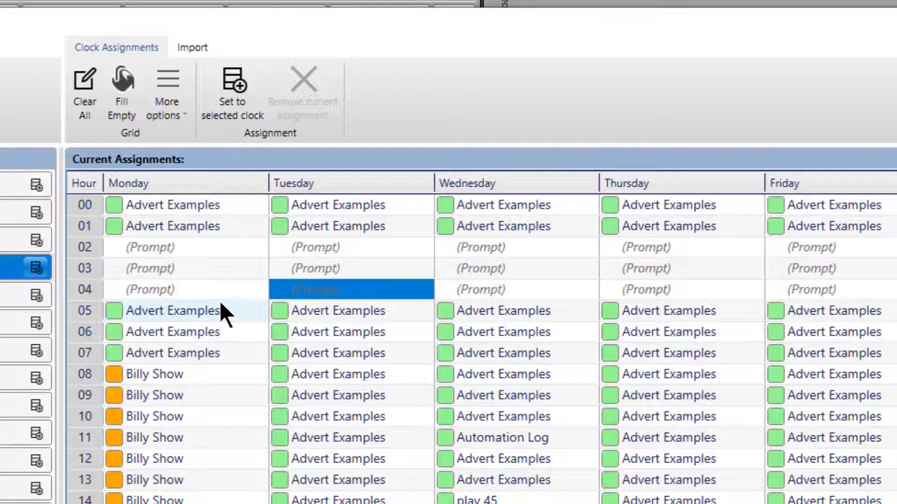
{"action": "left_click", "coordinate": [189, 247]}
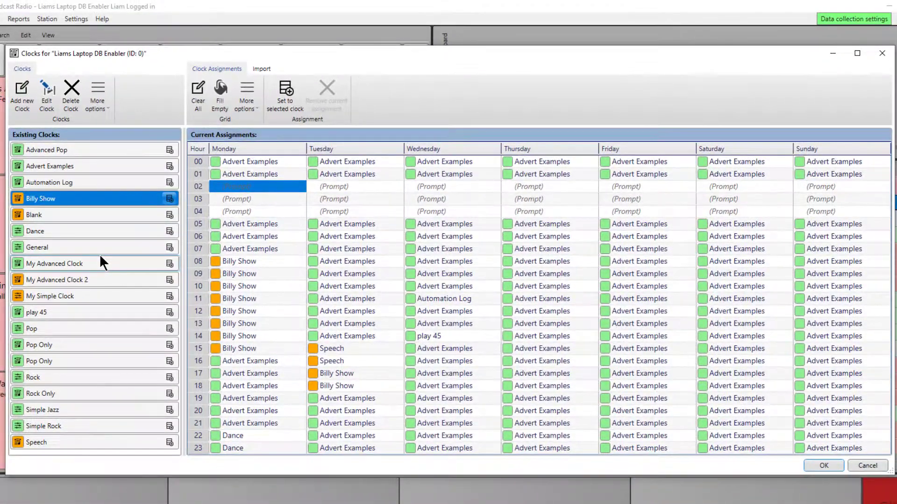
- Assign the General clock to hours 00 to 08 on every day from Monday to Sunday
{"action": "left_click", "coordinate": [265, 162]}
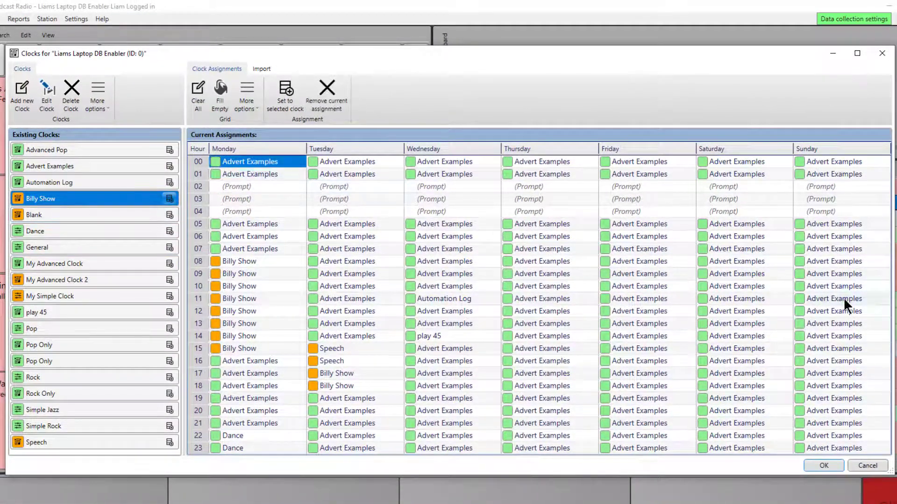
{"action": "left_click", "coordinate": [865, 260], "text": "shift"}
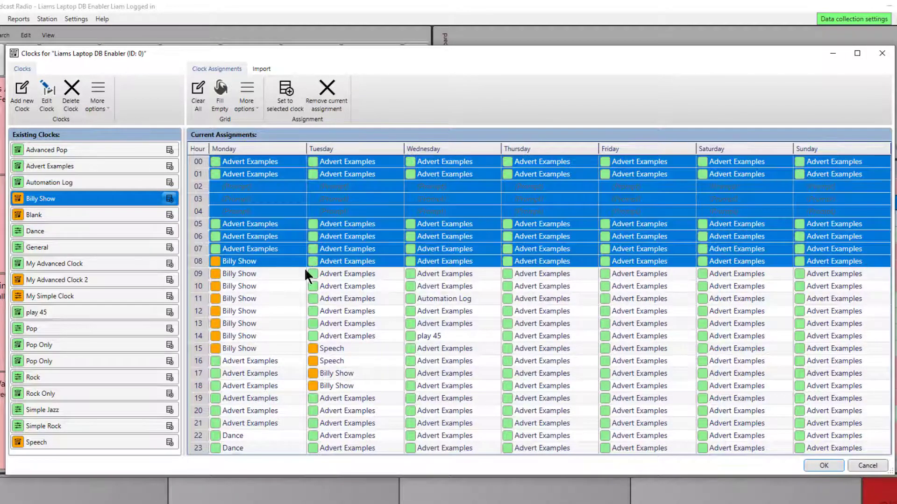
{"action": "left_click", "coordinate": [68, 250]}
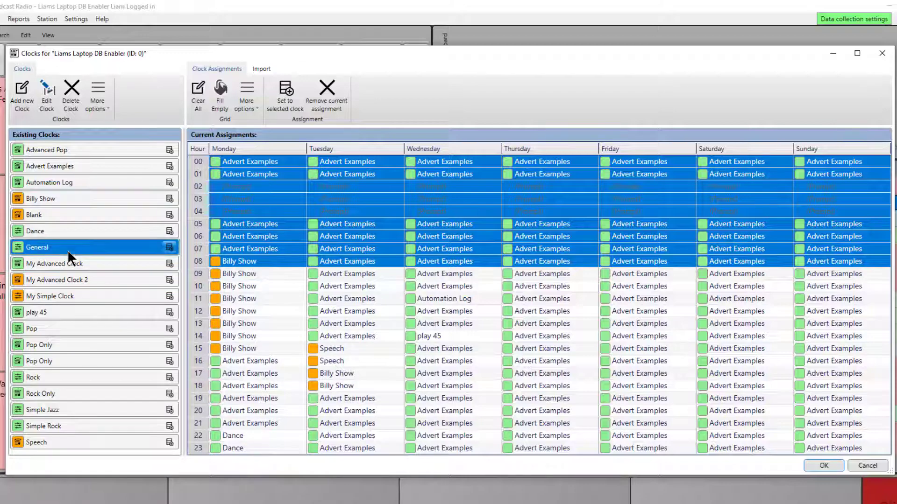
{"action": "left_click", "coordinate": [284, 92]}
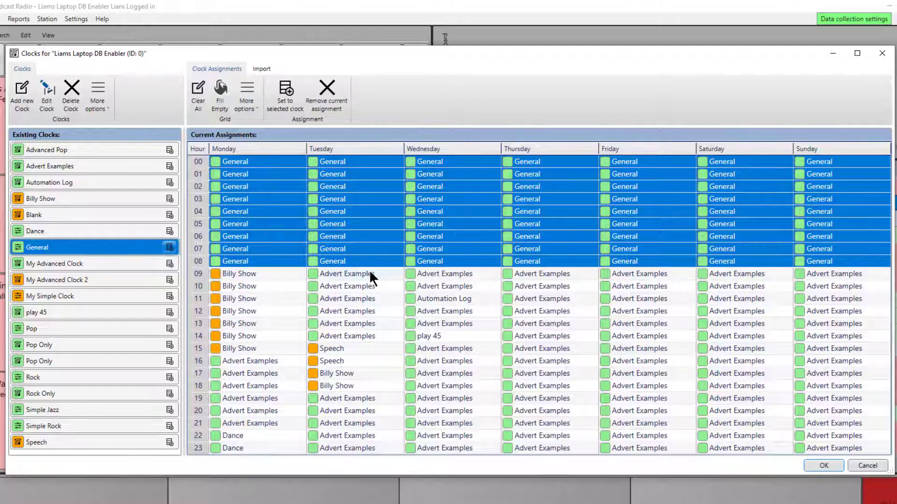
- Assign the Billy Show clock to hours 09 to 13 from Monday to Friday
{"action": "left_click_drag", "start_coordinate": [274, 276], "coordinate": [657, 327]}
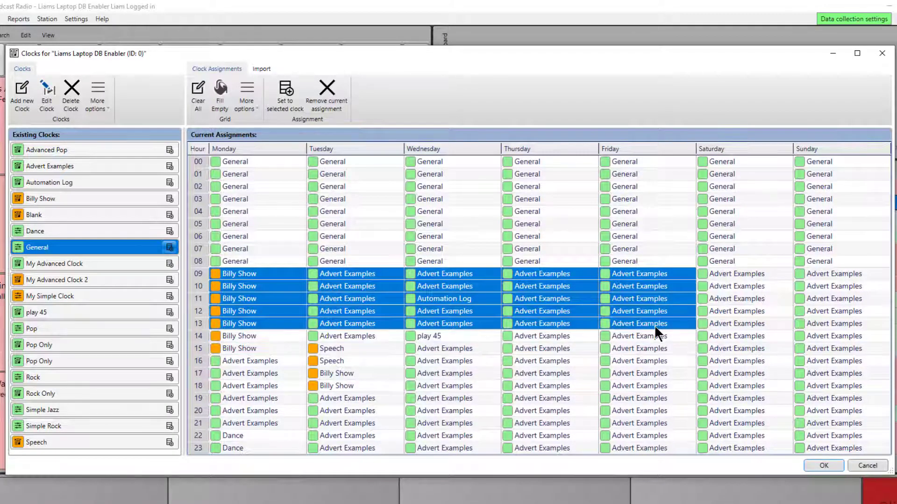
{"action": "left_click", "coordinate": [35, 203]}
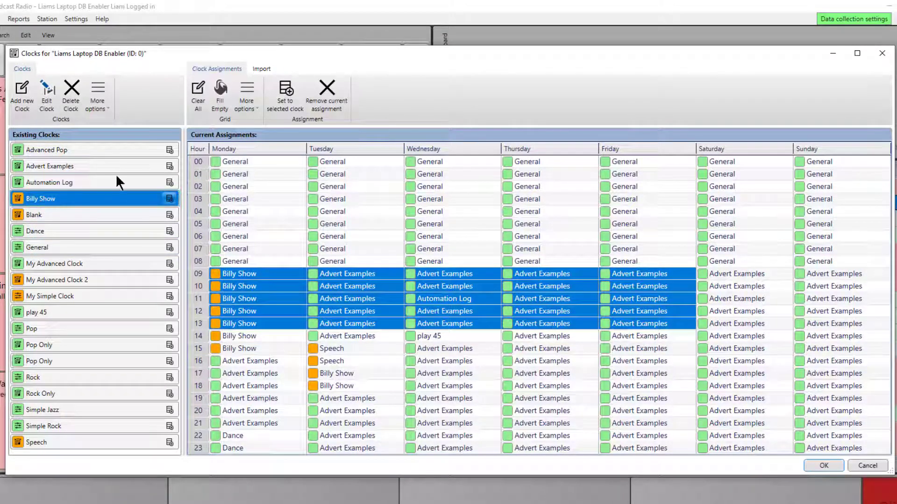
{"action": "left_click", "coordinate": [285, 93]}
- Assign the first of the two Pop Only clocks to hours 14 to 18 from Monday to Friday
{"action": "left_click_drag", "start_coordinate": [240, 339], "coordinate": [613, 380]}
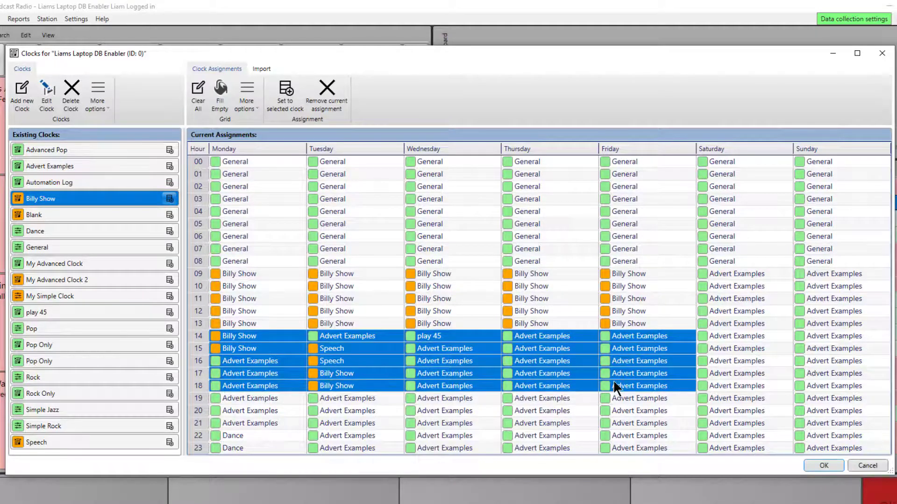
{"action": "left_click", "coordinate": [58, 345]}
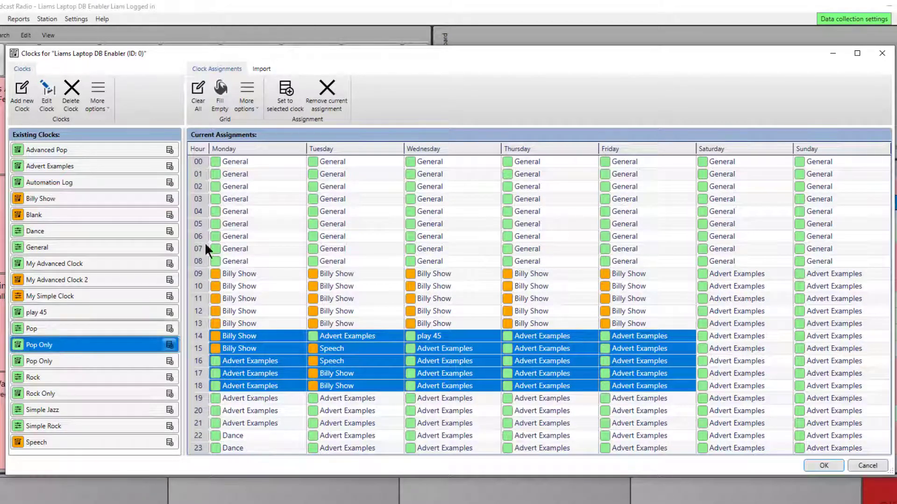
{"action": "left_click", "coordinate": [248, 96]}
{"action": "left_click", "coordinate": [285, 93]}
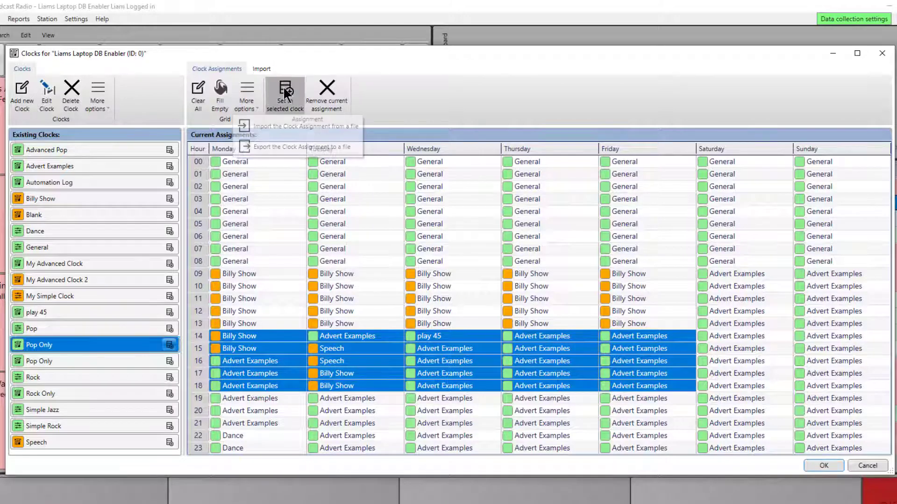
{"action": "left_click", "coordinate": [285, 94]}
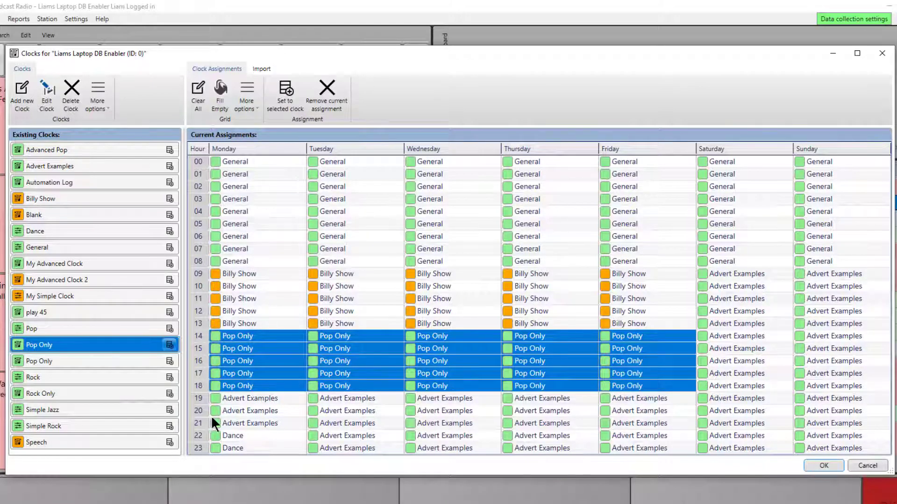
- Assign the Rock clock to hours 19 to 23 from Monday to Friday
{"action": "left_click_drag", "start_coordinate": [241, 403], "coordinate": [660, 452]}
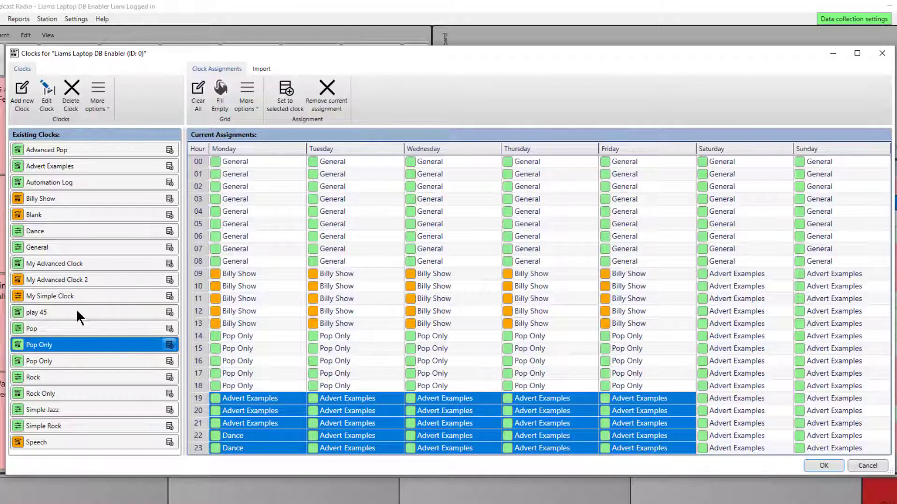
{"action": "left_click", "coordinate": [53, 377]}
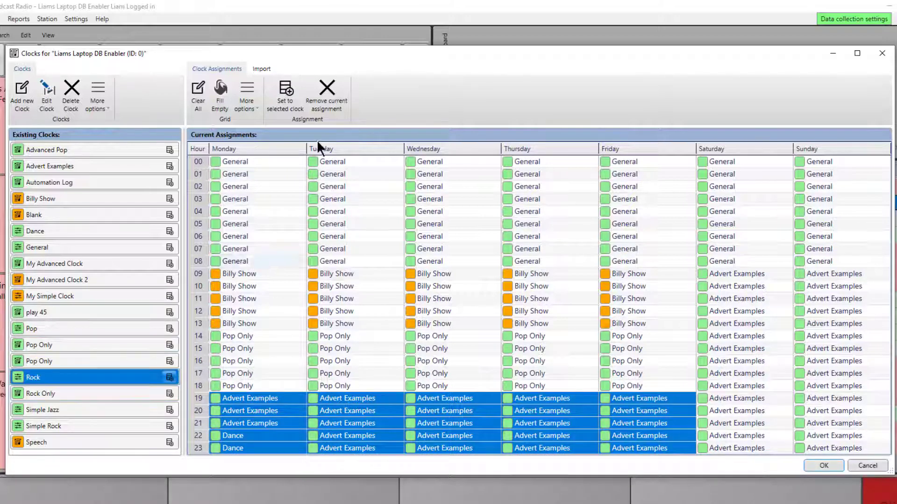
{"action": "left_click", "coordinate": [290, 89]}
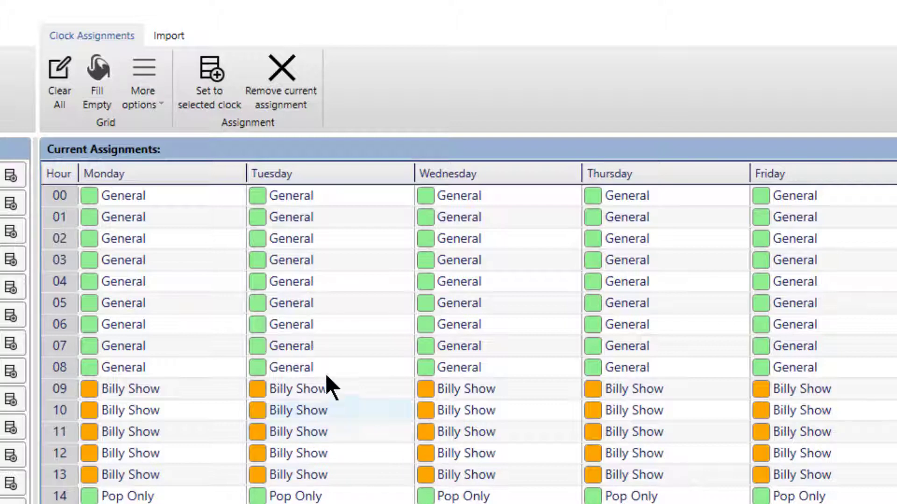
- Review the options for importing or exporting the clock assignment grid and for importing clocks and default rules from AutoTrack
{"action": "left_click", "coordinate": [140, 100]}
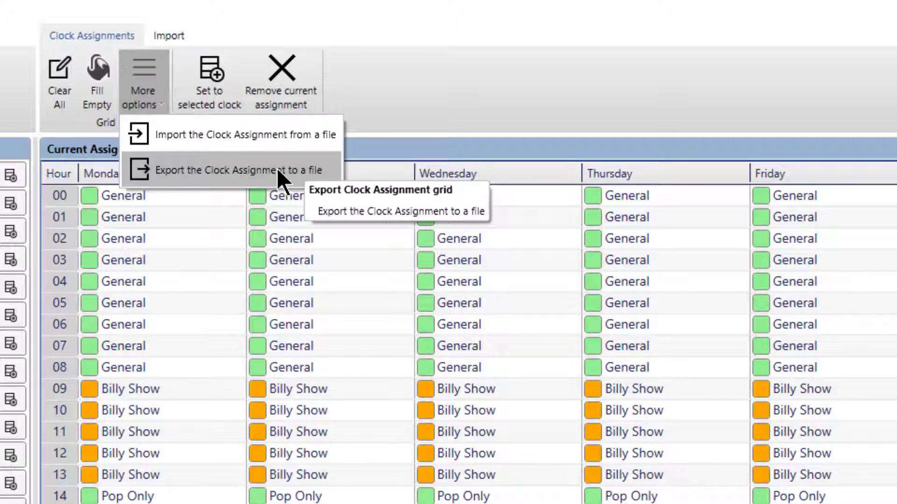
{"action": "left_click", "coordinate": [401, 112]}
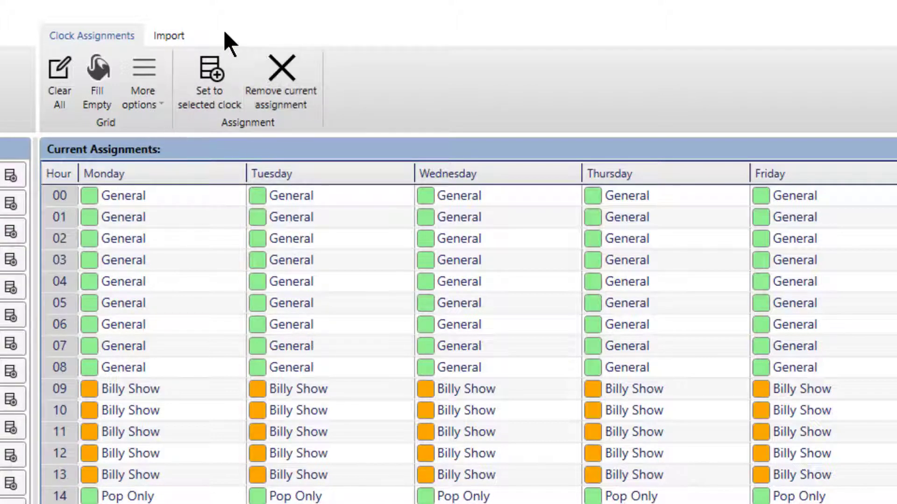
{"action": "left_click", "coordinate": [182, 36]}
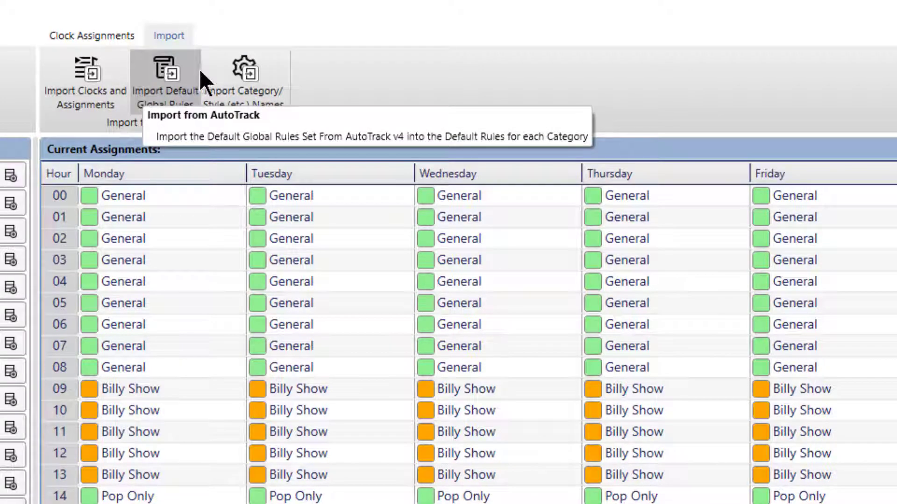
- Create a copy of the Dance clock and name it Blues
{"action": "left_click", "coordinate": [75, 36]}
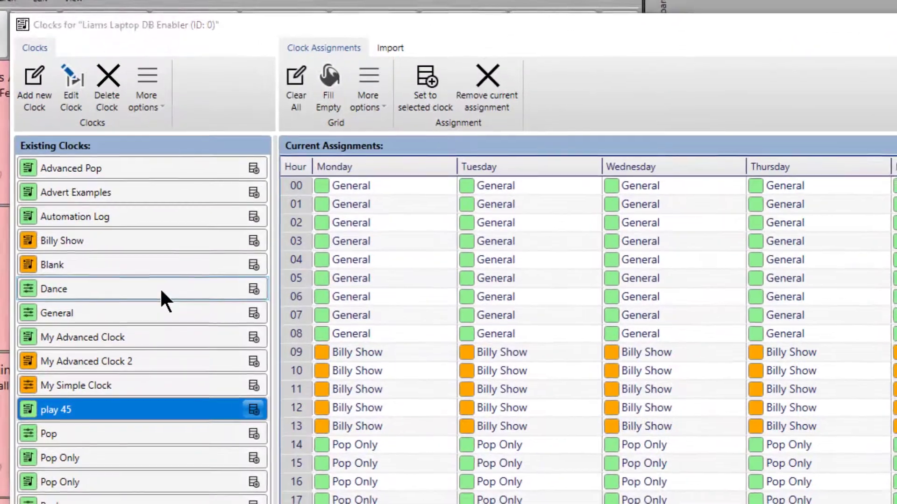
{"action": "left_click", "coordinate": [160, 288]}
{"action": "right_click", "coordinate": [160, 289]}
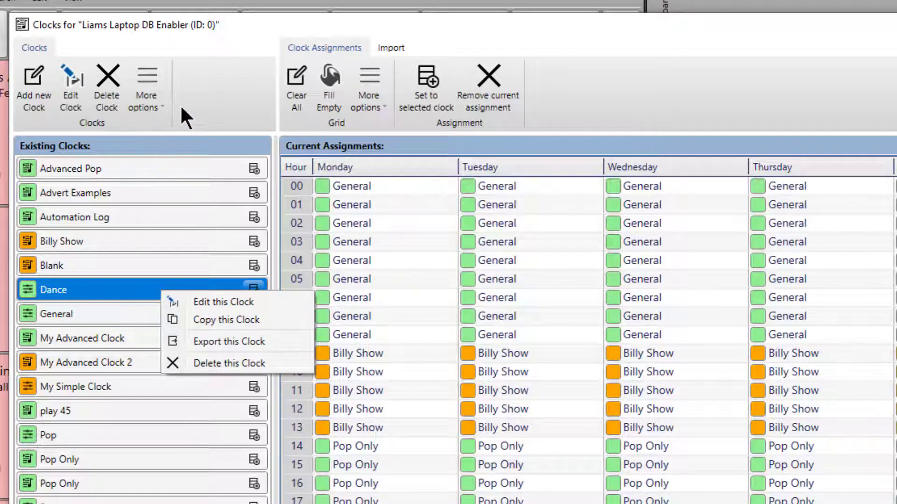
{"action": "left_click", "coordinate": [163, 105]}
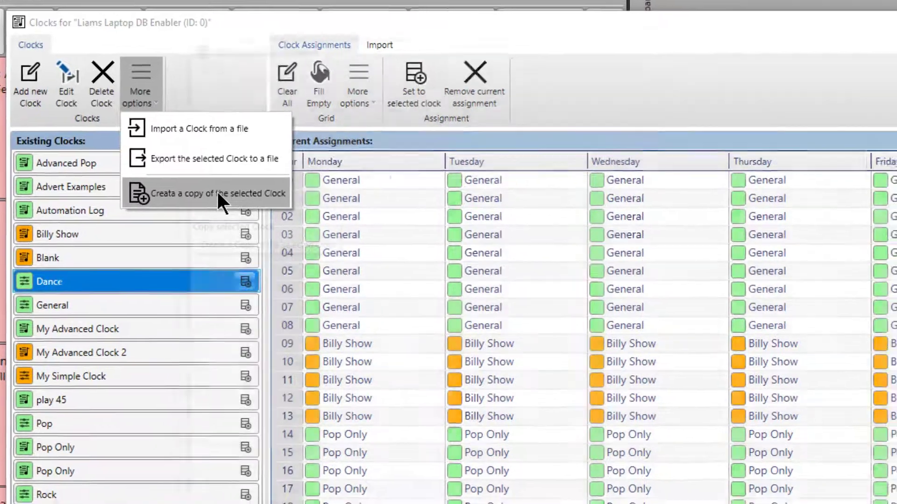
{"action": "left_click", "coordinate": [227, 200]}
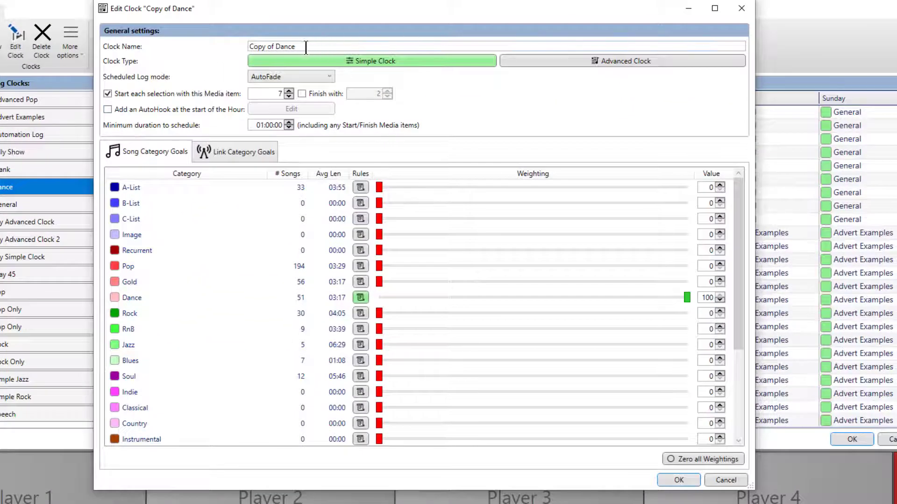
{"action": "triple_click", "coordinate": [304, 47]}
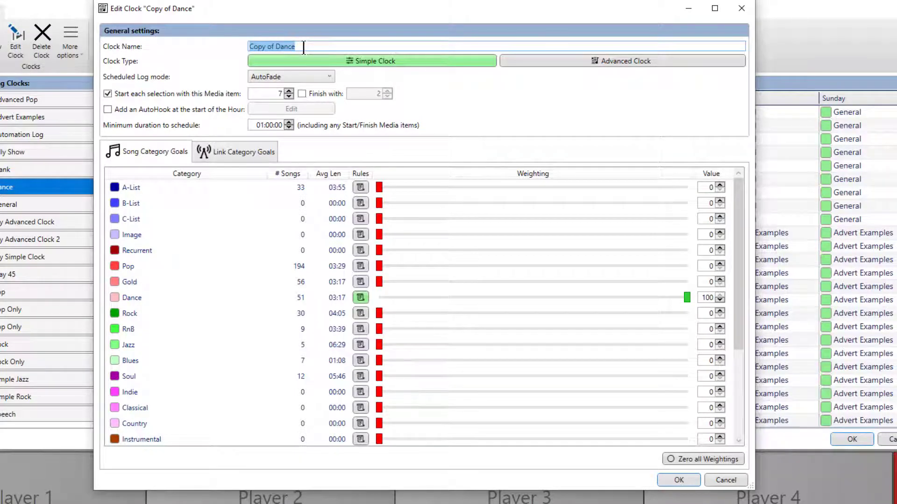
{"action": "type", "text": "Blues"}
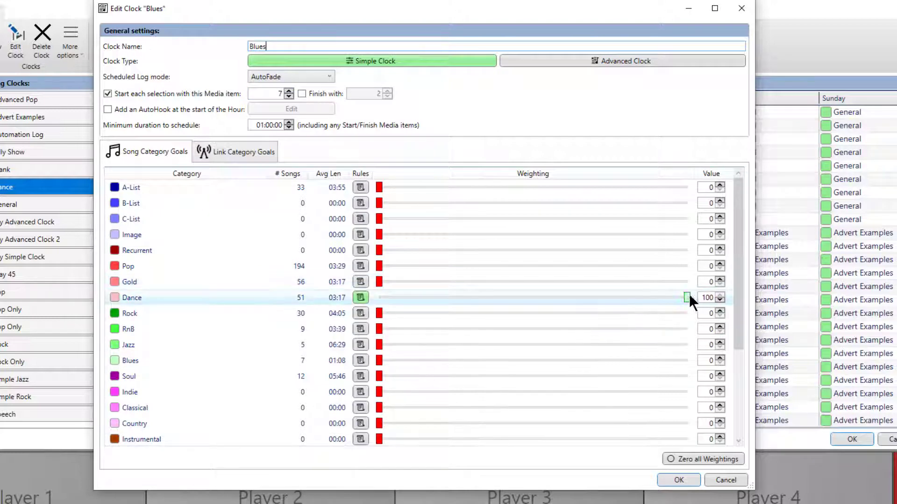
- In the Blues clock, set the Dance weighting to 0 and Blues to 100, and give the Blues category specific rules
{"action": "left_click_drag", "start_coordinate": [687, 293], "coordinate": [326, 332]}
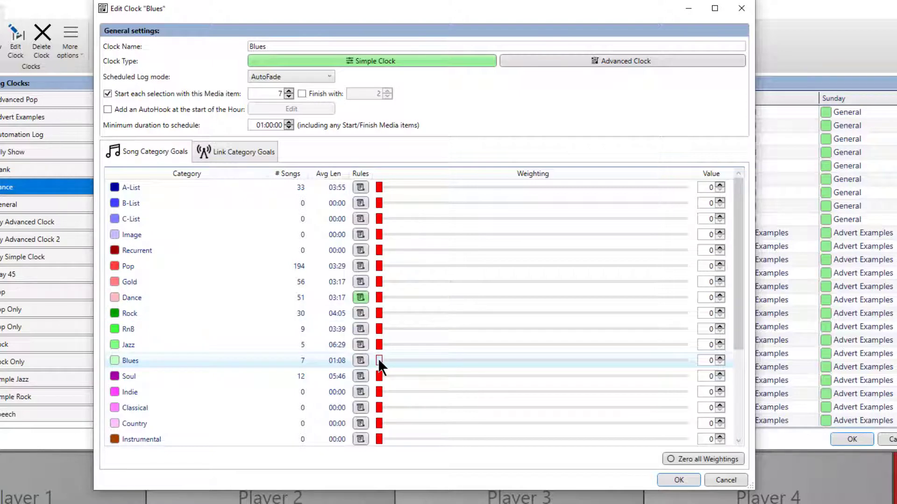
{"action": "left_click_drag", "start_coordinate": [378, 360], "coordinate": [722, 369]}
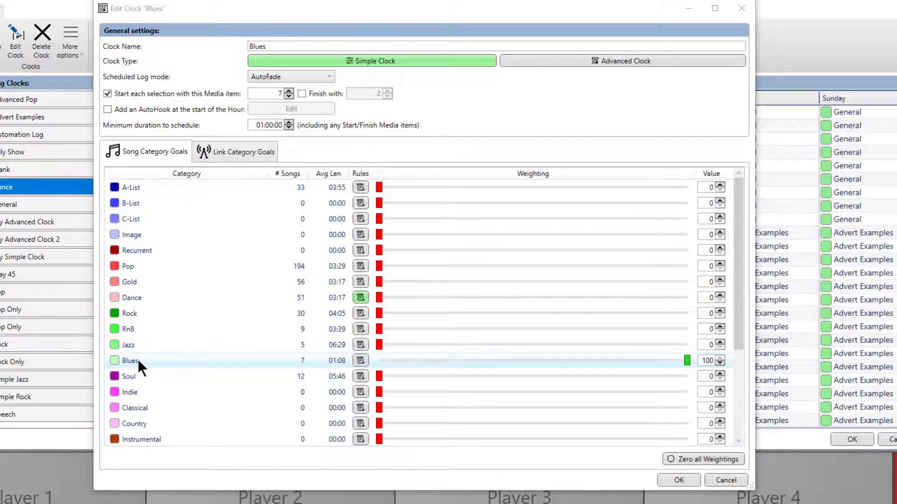
{"action": "left_click", "coordinate": [359, 361]}
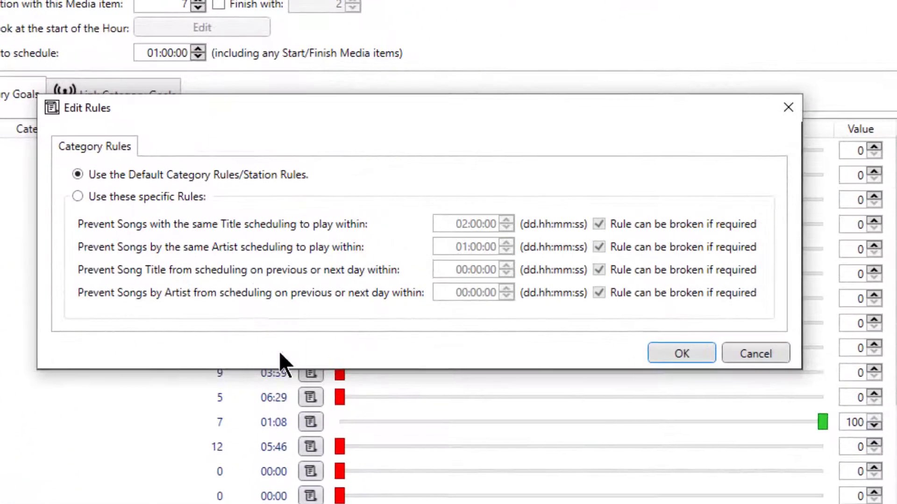
{"action": "left_click", "coordinate": [170, 200]}
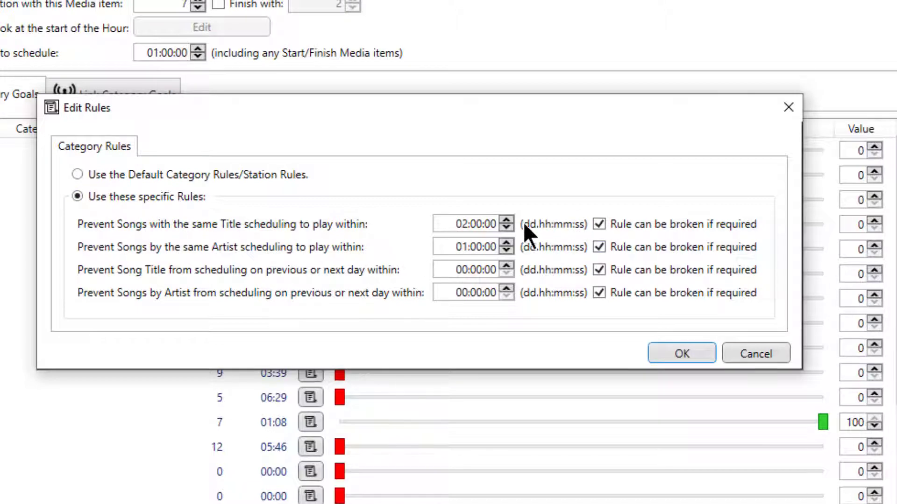
{"action": "left_click", "coordinate": [438, 224]}
{"action": "left_click", "coordinate": [678, 354]}
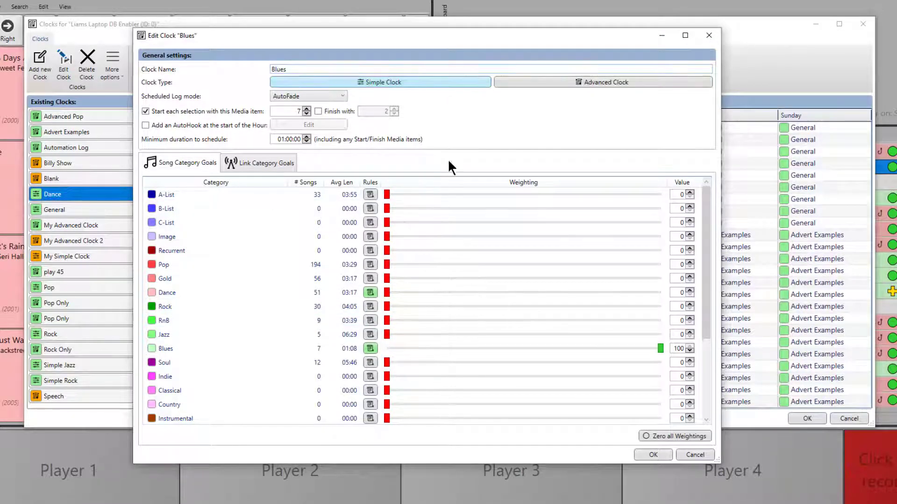
{"action": "left_click", "coordinate": [652, 451]}
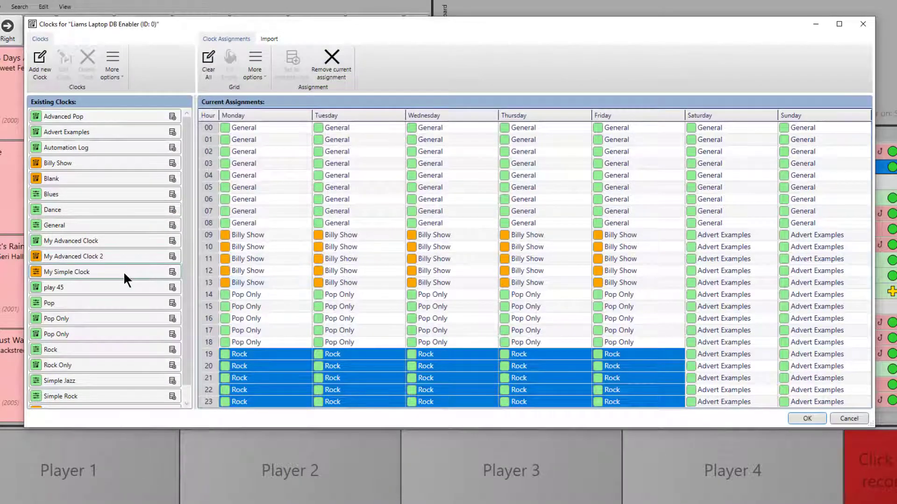
- Assign the Blues clock to hour 16 on Monday, Tuesday and Wednesday
{"action": "left_click_drag", "start_coordinate": [106, 195], "coordinate": [248, 318]}
{"action": "mouse_move", "coordinate": [140, 194]}
{"action": "left_mouse_down"}
{"action": "mouse_move", "coordinate": [180, 201]}
{"action": "mouse_move", "coordinate": [298, 311]}
{"action": "mouse_move", "coordinate": [337, 318]}
{"action": "left_mouse_up"}
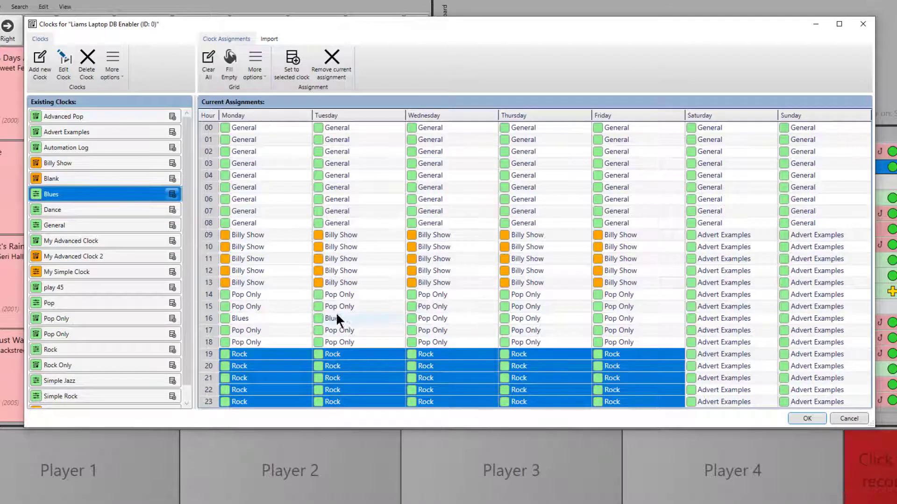
{"action": "mouse_move", "coordinate": [94, 194]}
{"action": "left_mouse_down"}
{"action": "mouse_move", "coordinate": [201, 196]}
{"action": "mouse_move", "coordinate": [403, 329]}
{"action": "mouse_move", "coordinate": [444, 320]}
{"action": "left_mouse_up"}
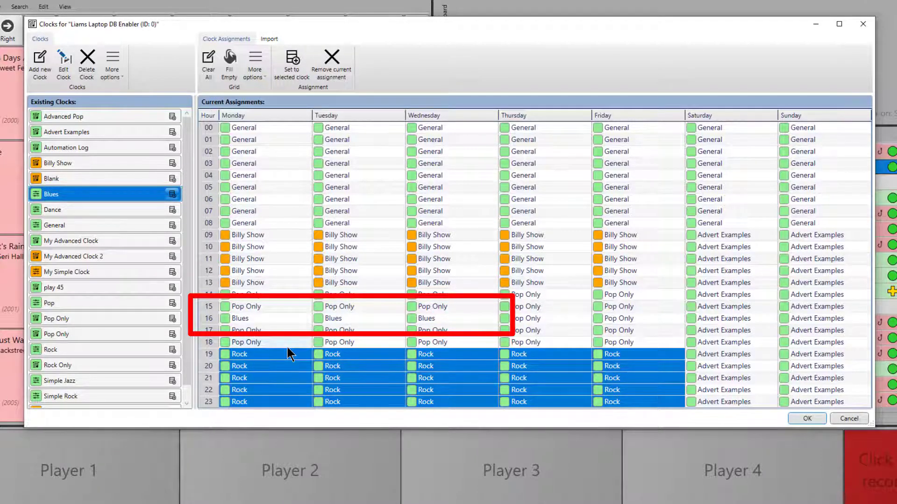
- Review the options for importing, exporting and copying individual clocks
{"action": "left_click", "coordinate": [119, 70]}
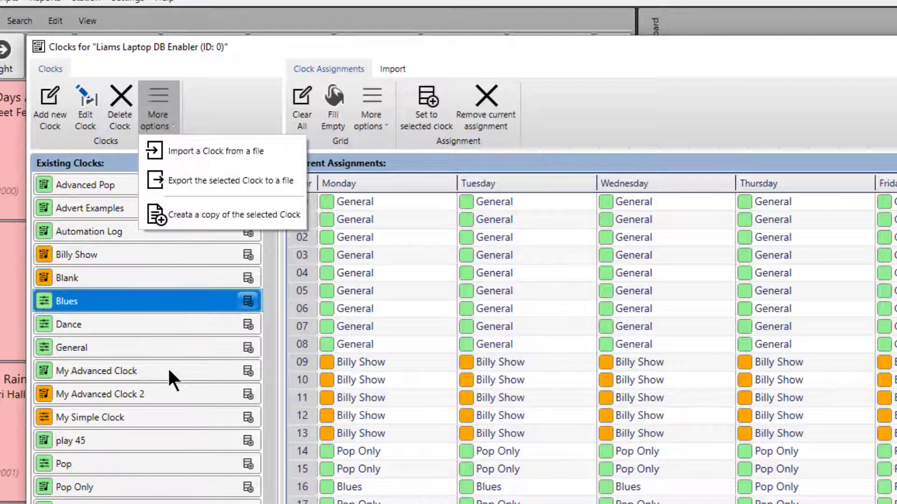
{"action": "left_click", "coordinate": [100, 270]}
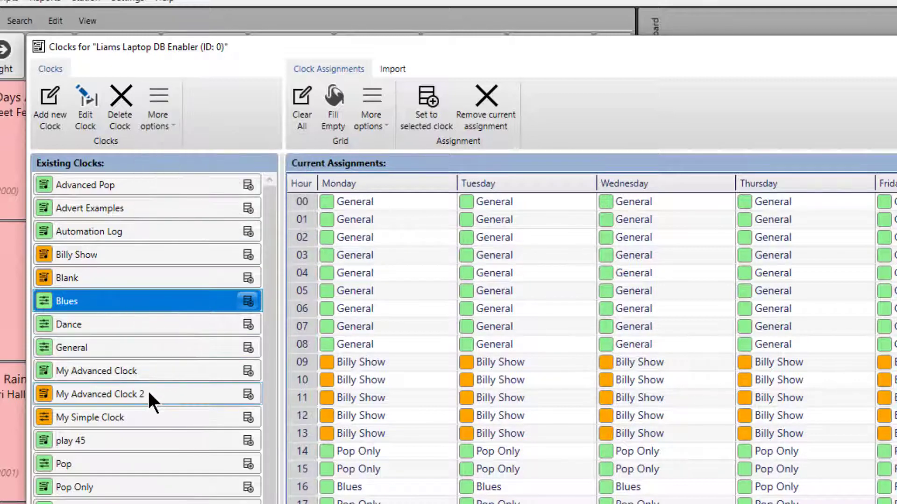
{"action": "scroll", "coordinate": [148, 392], "scroll_direction": "down", "scroll_amount": 1}
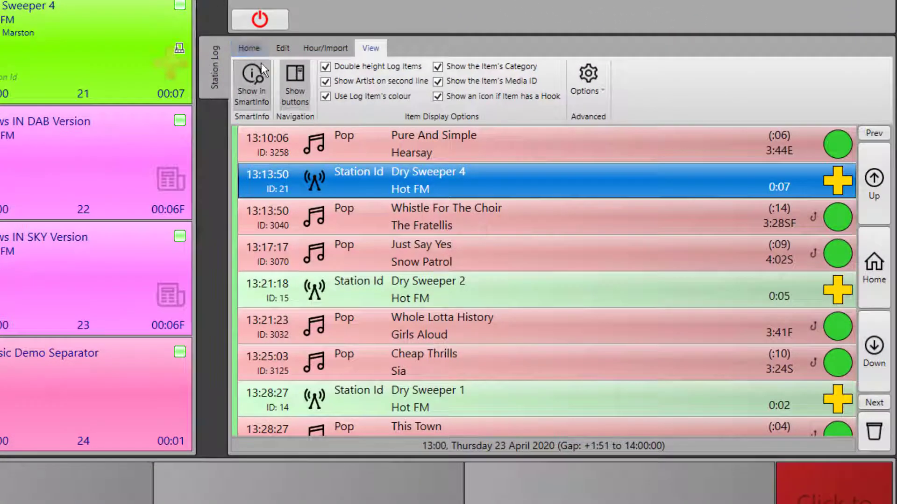
- Go to Friday 24 April 2020 in the station log and fill its 14:00 hour
{"action": "left_click", "coordinate": [246, 47]}
{"action": "left_click", "coordinate": [270, 62]}
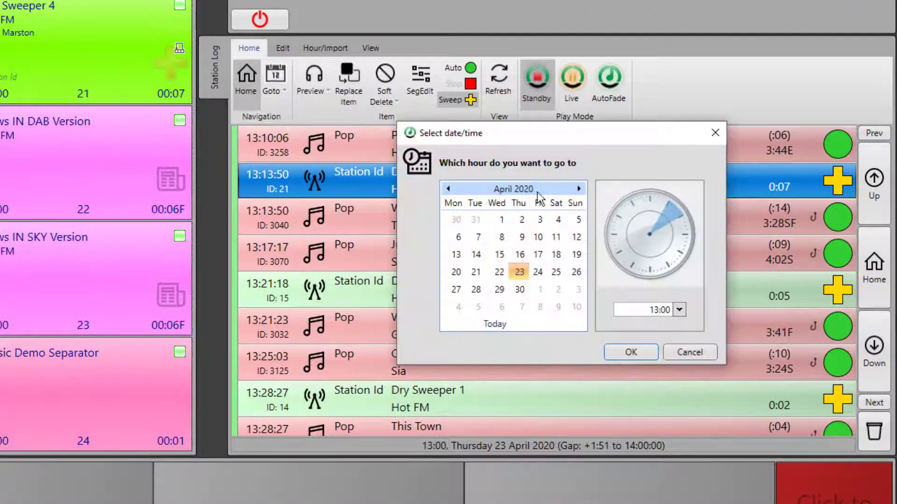
{"action": "left_click", "coordinate": [538, 273]}
{"action": "left_click", "coordinate": [639, 351]}
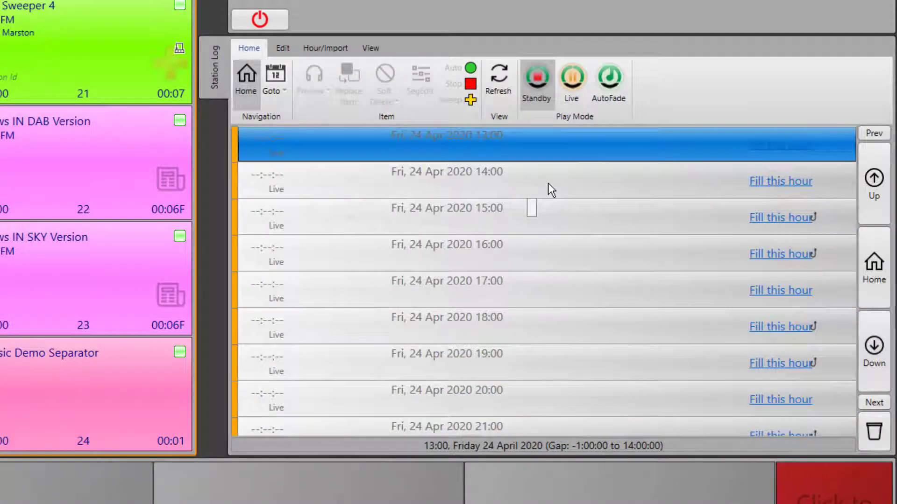
{"action": "left_click", "coordinate": [762, 187]}
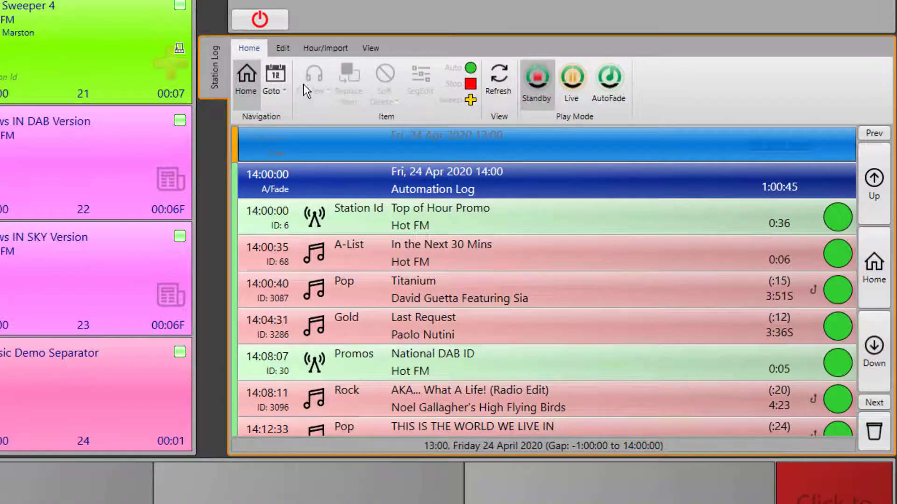
- Go to 20:00 on Friday 24 April 2020 in the station log and fill that hour
{"action": "left_click", "coordinate": [267, 71]}
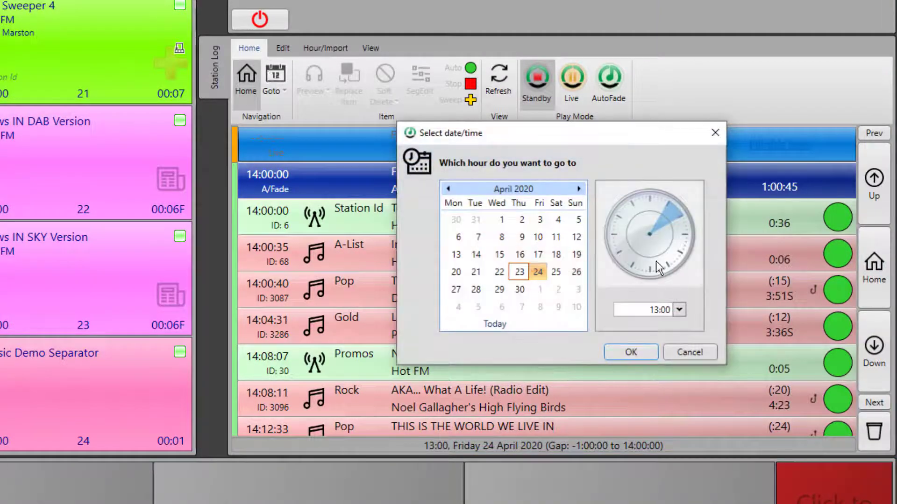
{"action": "left_click", "coordinate": [621, 257]}
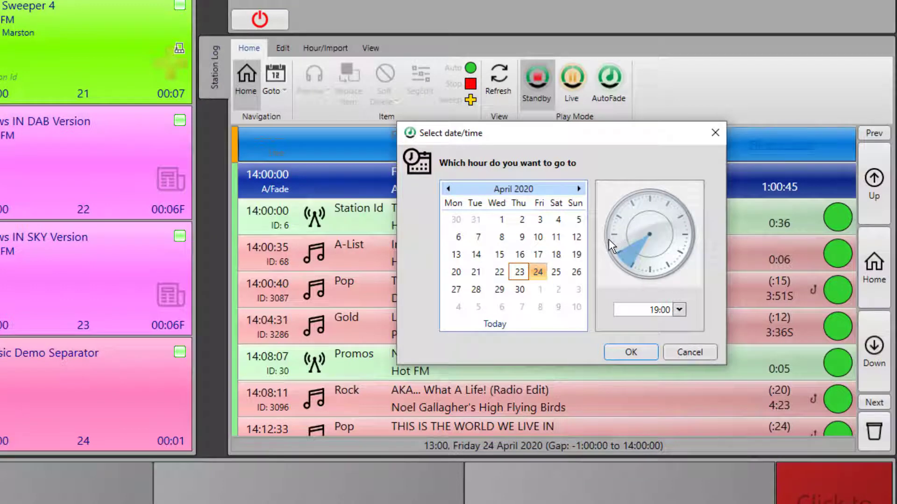
{"action": "left_click", "coordinate": [618, 239]}
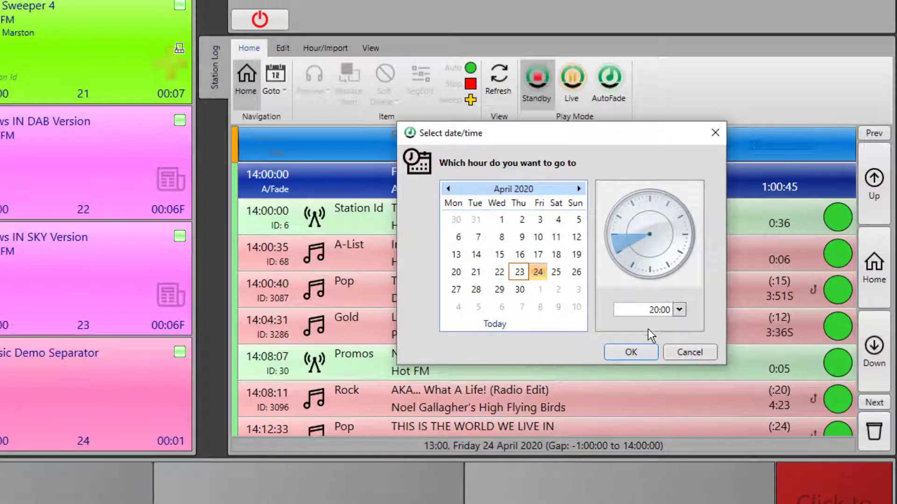
{"action": "left_click", "coordinate": [632, 353]}
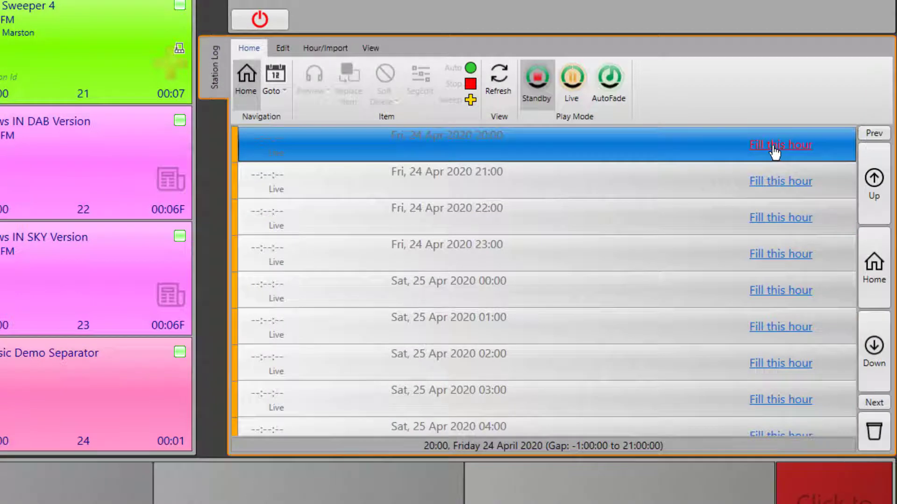
{"action": "left_click", "coordinate": [774, 147]}
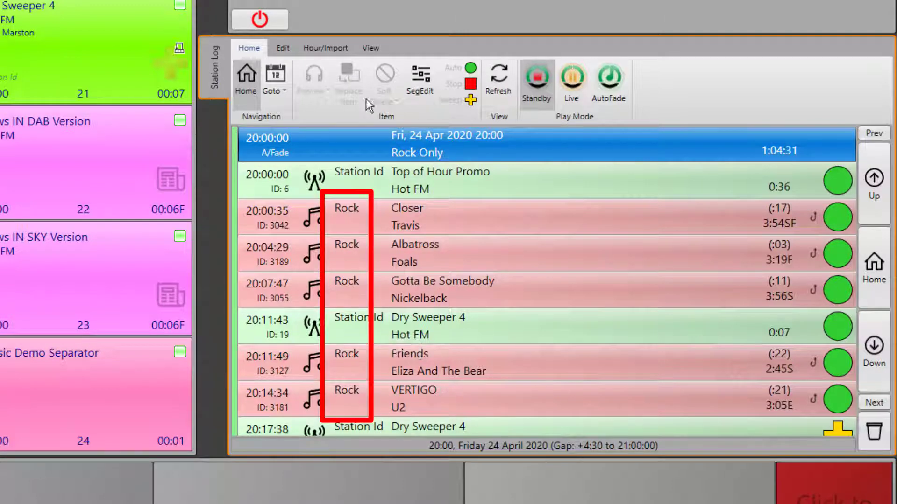
- Schedule the station log for 24 April 2020 with an adjusted start time and an end time of 23:59:59
{"action": "left_click", "coordinate": [331, 48]}
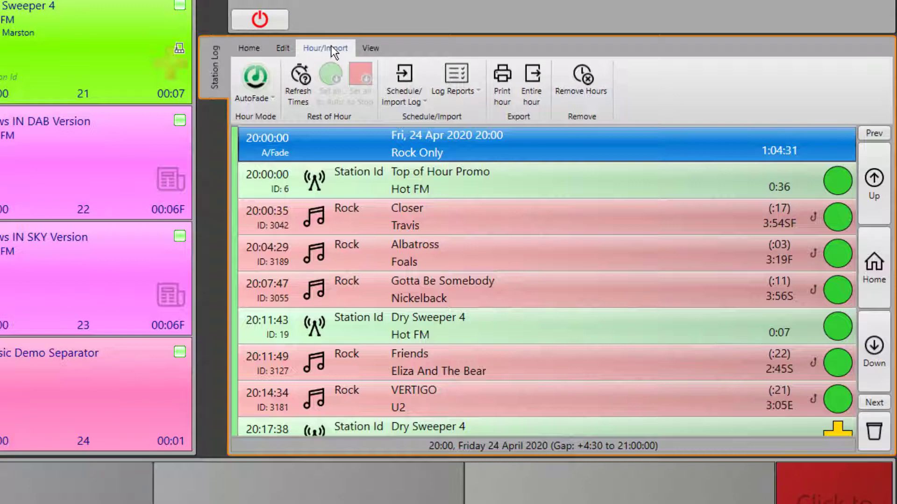
{"action": "left_click", "coordinate": [403, 71]}
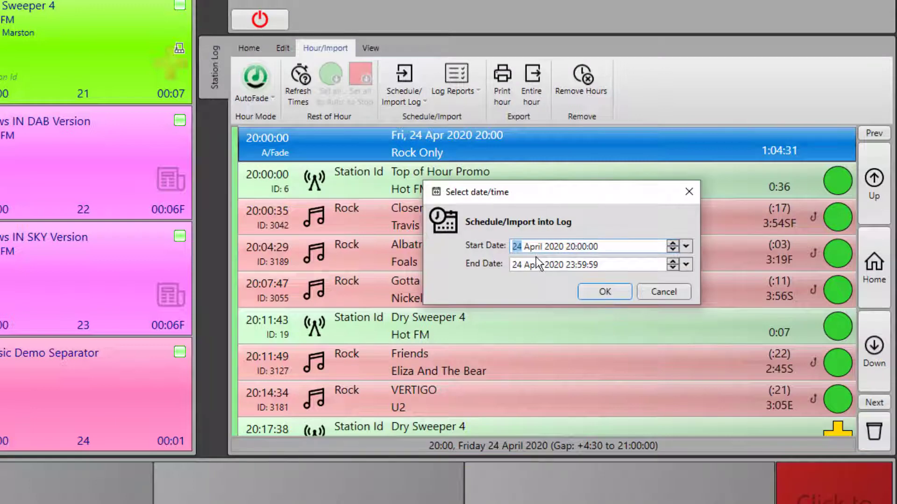
{"action": "left_click", "coordinate": [576, 247]}
{"action": "type", "text": "00"}
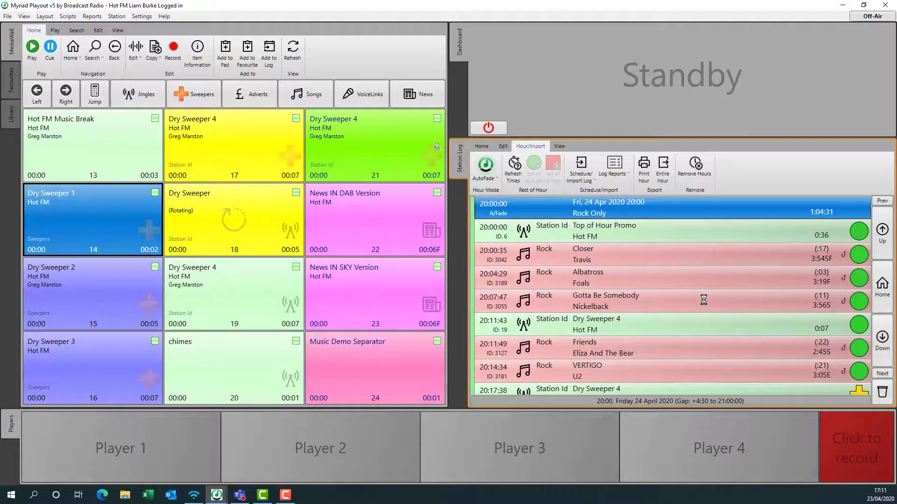
- Examine the items scheduled in the 21:00 hour of Friday 24 April 2020
{"action": "left_click", "coordinate": [883, 374]}
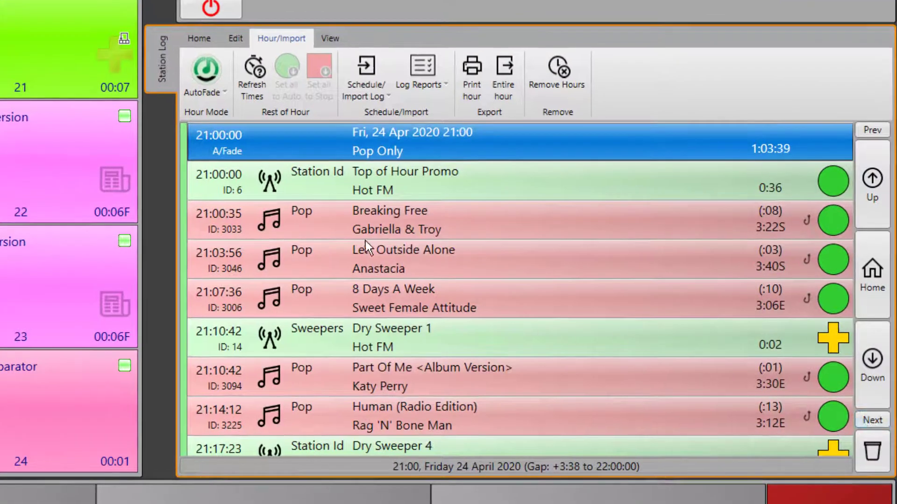
{"action": "scroll", "coordinate": [363, 268], "scroll_direction": "down", "scroll_amount": 5}
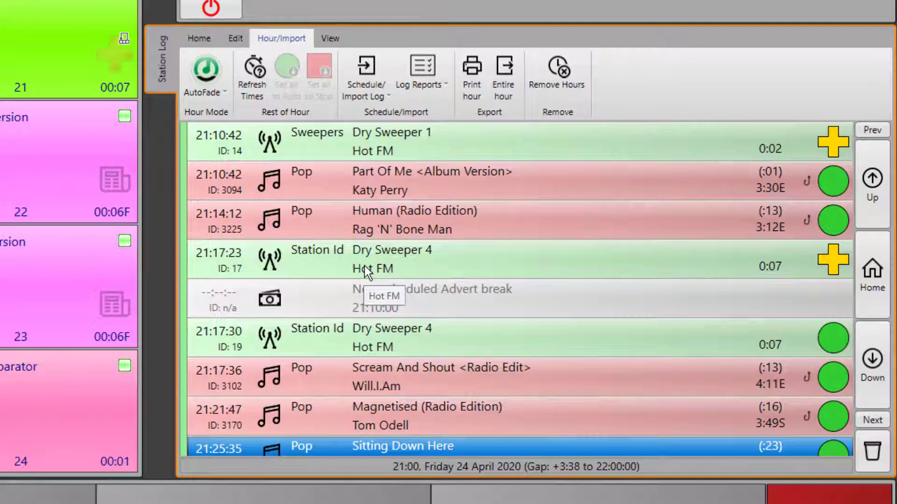
{"action": "scroll", "coordinate": [364, 265], "scroll_direction": "down", "scroll_amount": 3}
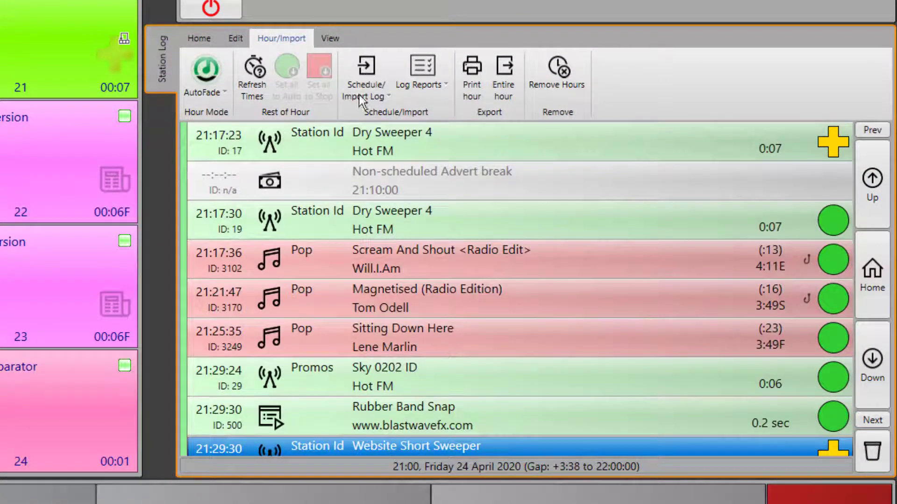
- Return the station log to the current item, take the station out of standby and start playback
{"action": "left_click", "coordinate": [883, 273]}
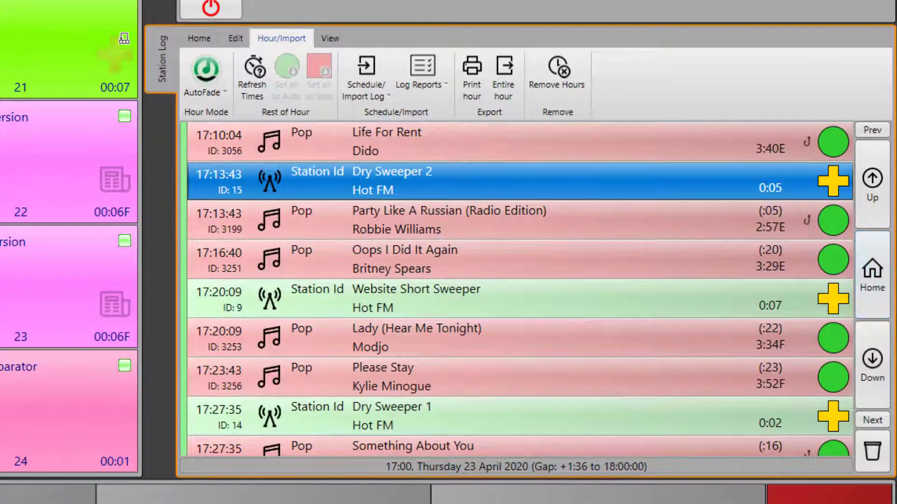
{"action": "left_click", "coordinate": [209, 5]}
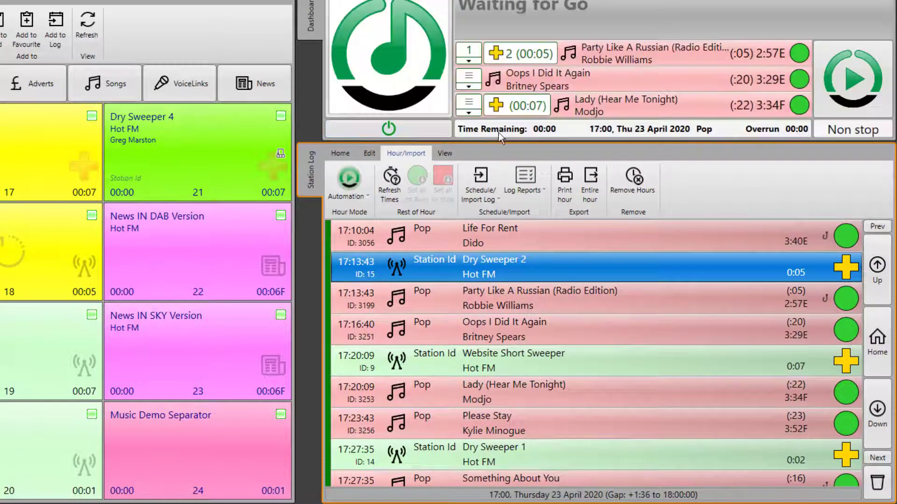
{"action": "left_click", "coordinate": [856, 78]}
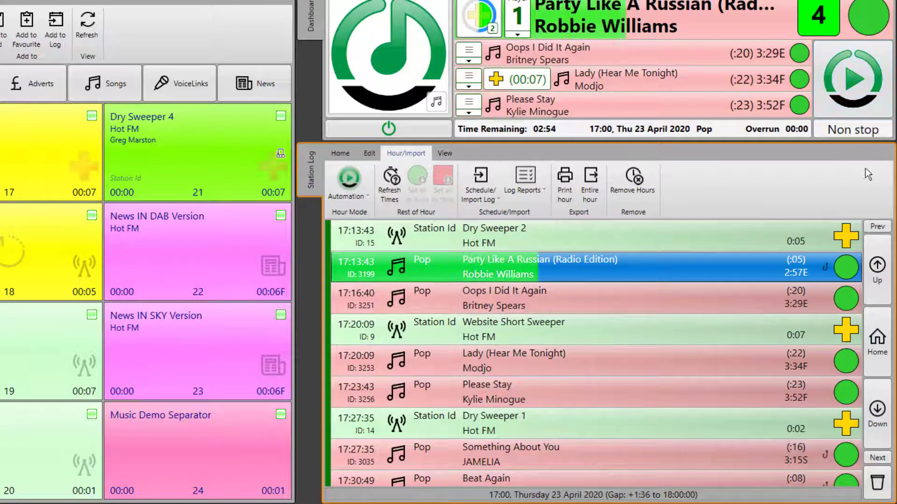
{"action": "left_click", "coordinate": [341, 154]}
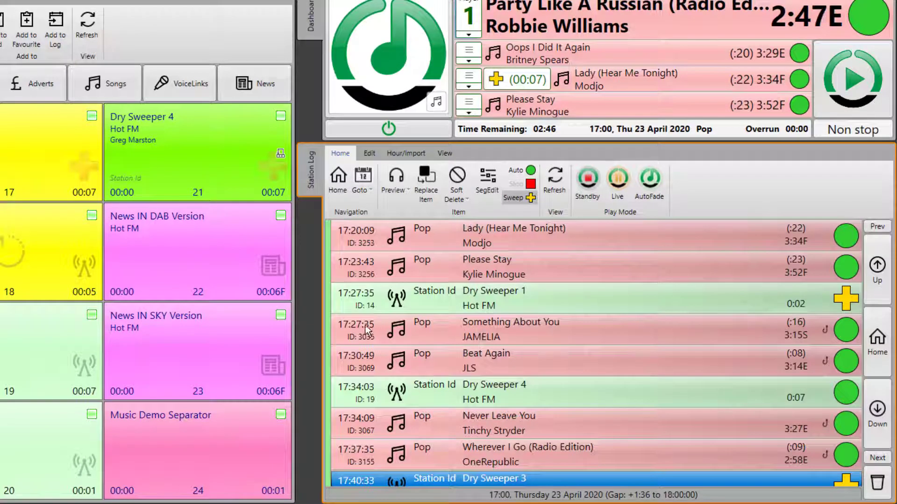
- Soft-delete the songs "Something About You", "Beat Again" and "Never Leave You" in the 17:00 hour of the station log
{"action": "left_click", "coordinate": [366, 325]}
{"action": "left_click", "coordinate": [361, 358]}
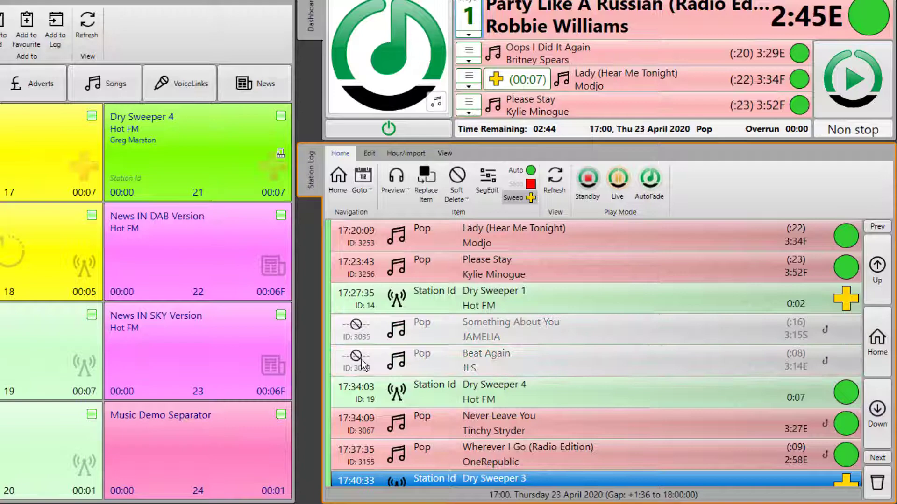
{"action": "left_click", "coordinate": [374, 432]}
{"action": "scroll", "coordinate": [503, 355], "scroll_direction": "down", "scroll_amount": 10}
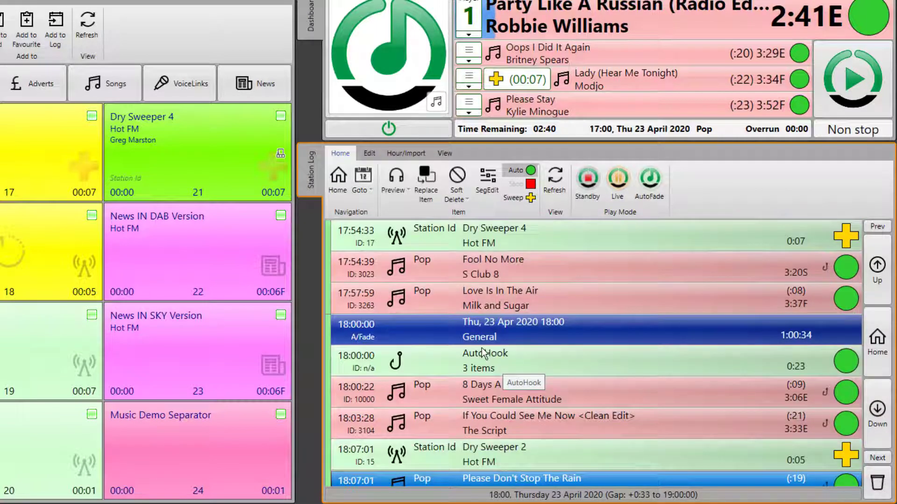
{"action": "left_click", "coordinate": [494, 356]}
{"action": "scroll", "coordinate": [497, 356], "scroll_direction": "up", "scroll_amount": 5}
{"action": "scroll", "coordinate": [498, 357], "scroll_direction": "up", "scroll_amount": 10}
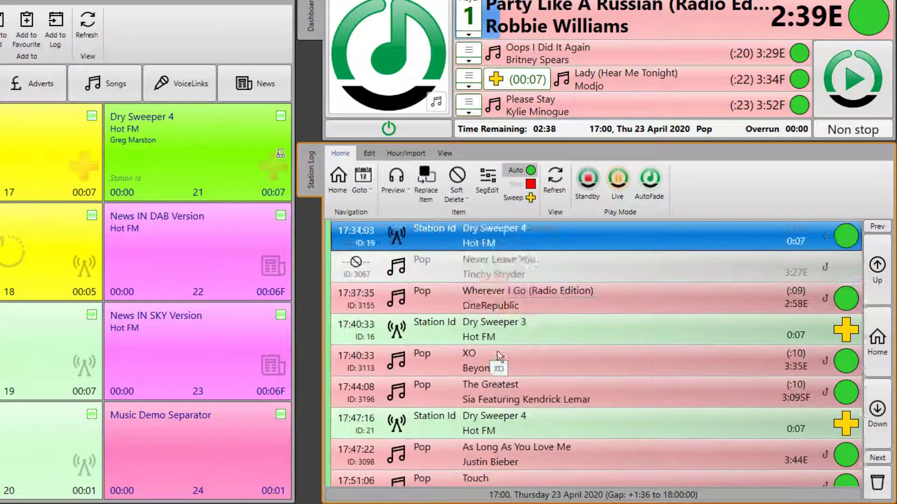
- Soft-delete "Wherever I Go (Radio Edition)" by OneRepublic in the 17:00 hour and review the songs that follow it
{"action": "scroll", "coordinate": [447, 363], "scroll_direction": "down", "scroll_amount": 9}
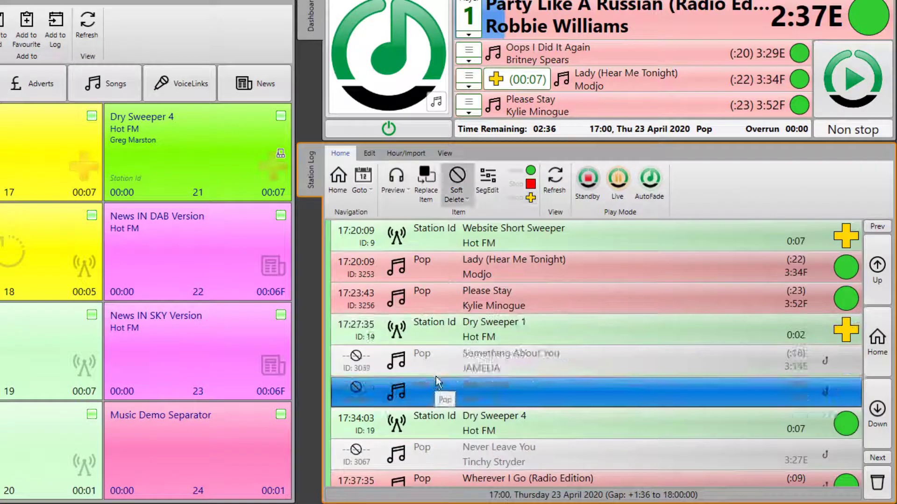
{"action": "scroll", "coordinate": [394, 412], "scroll_direction": "down", "scroll_amount": 4}
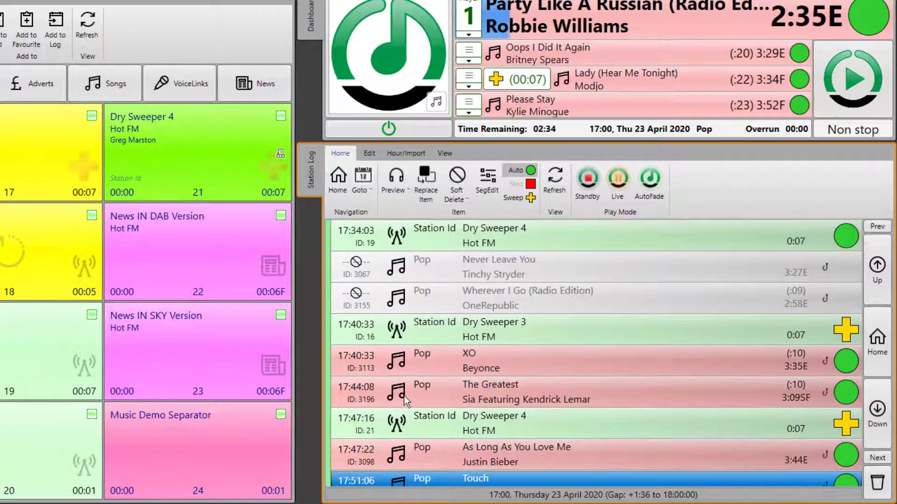
{"action": "left_click", "coordinate": [377, 364]}
{"action": "scroll", "coordinate": [446, 363], "scroll_direction": "down", "scroll_amount": 3}
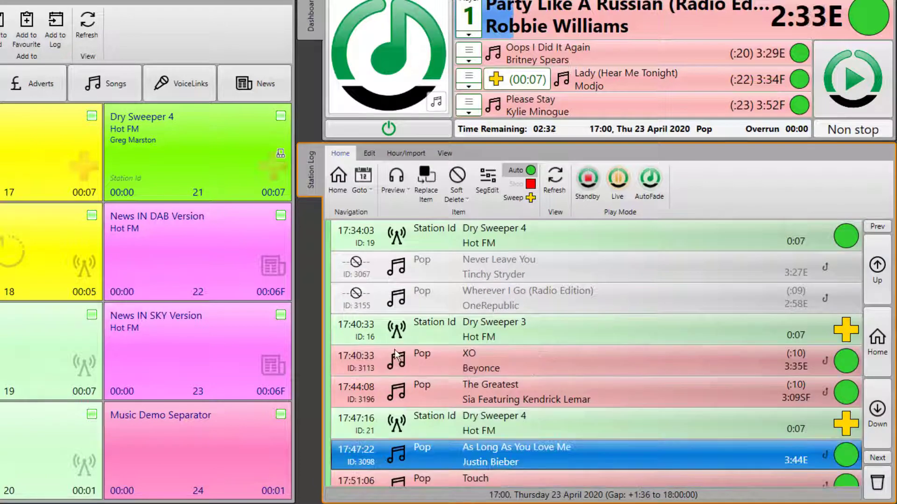
{"action": "left_click", "coordinate": [369, 359]}
{"action": "scroll", "coordinate": [496, 339], "scroll_direction": "down", "scroll_amount": 3}
{"action": "left_click", "coordinate": [360, 329]}
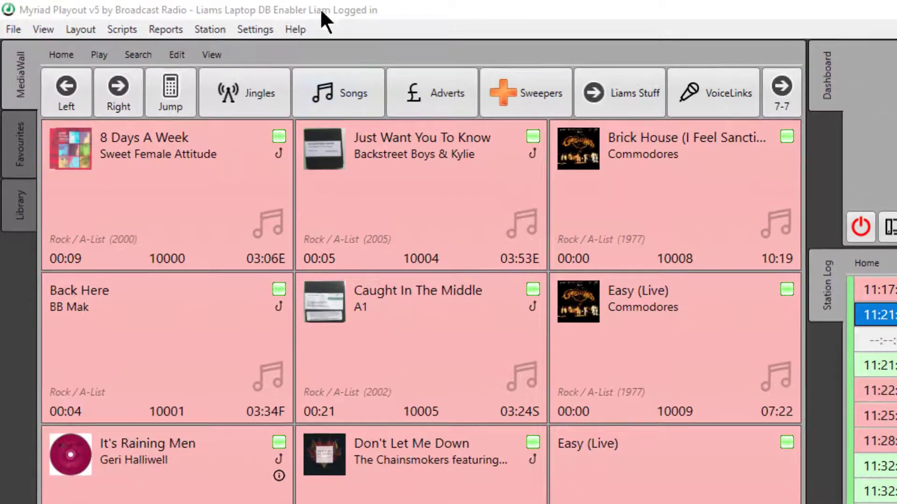
- Open the station settings and show the Scheduler settings
{"action": "left_click", "coordinate": [206, 31]}
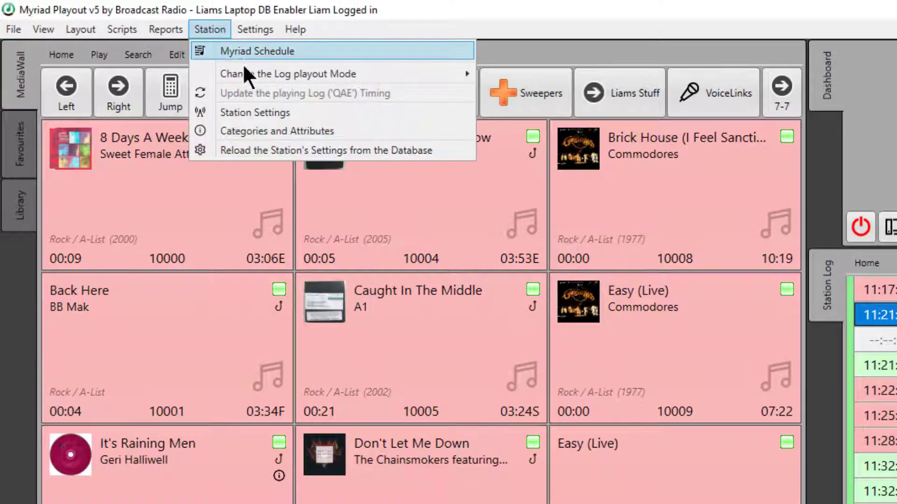
{"action": "left_click", "coordinate": [240, 114]}
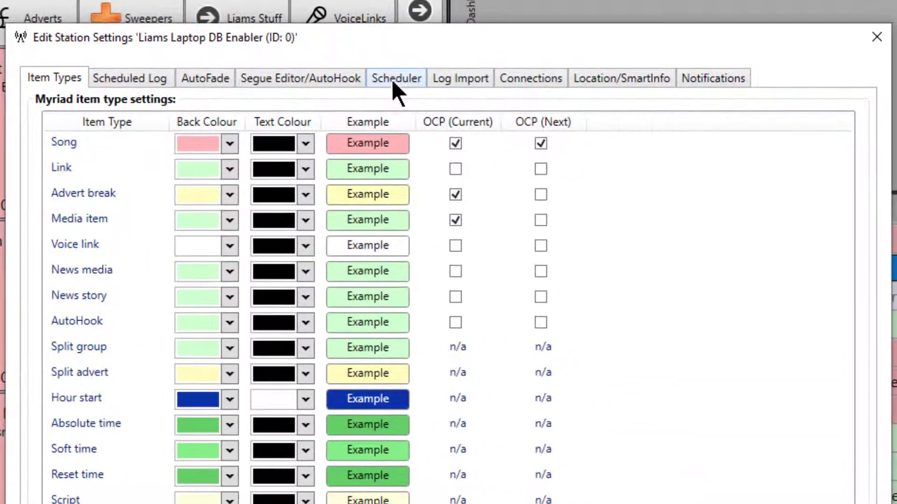
{"action": "left_click", "coordinate": [491, 97]}
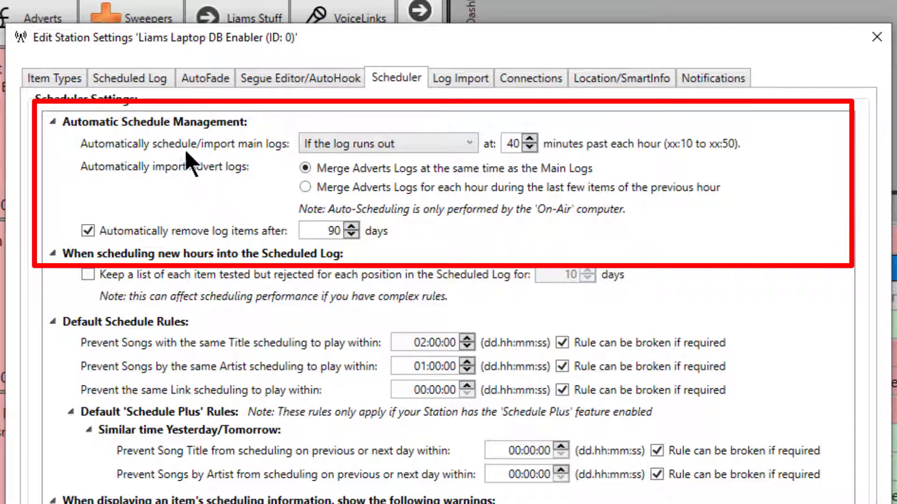
- Set the automatic scheduling/import of main logs to "Custom number of days"
{"action": "left_click", "coordinate": [468, 143]}
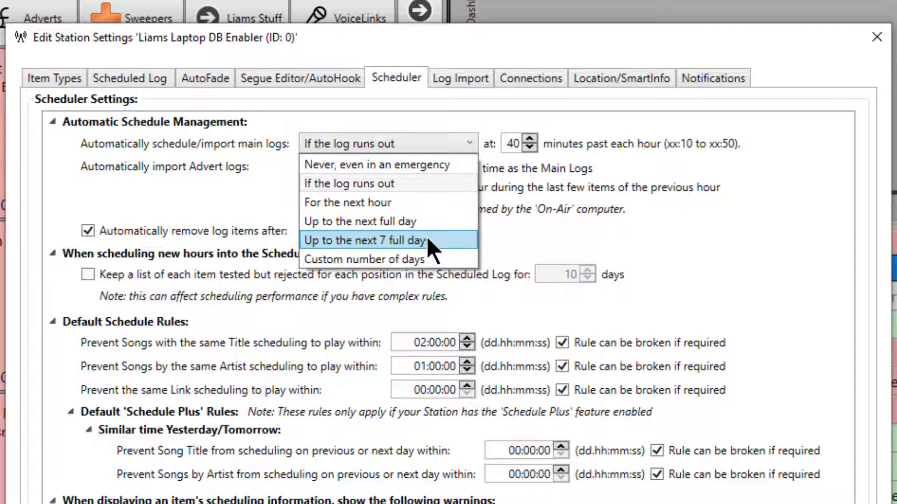
{"action": "left_click", "coordinate": [413, 257]}
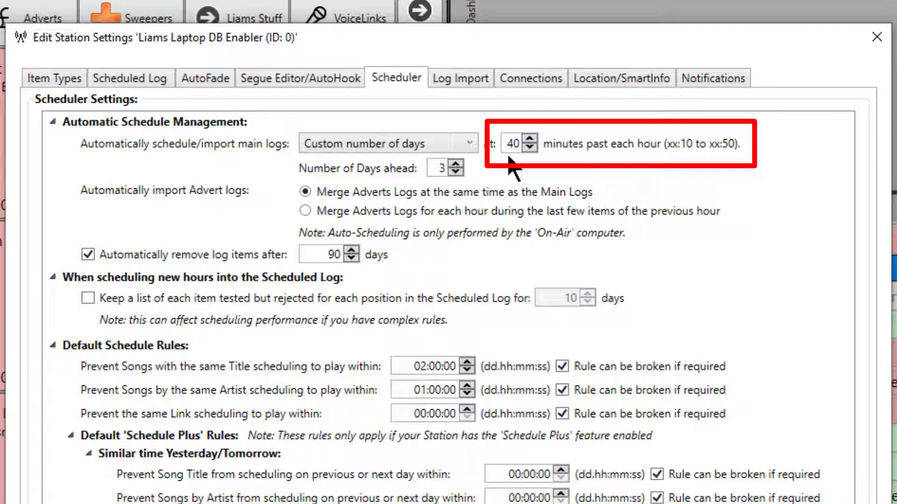
- Set the automatic scheduling/import of main logs to "Up to the next 7 full days"
{"action": "left_click", "coordinate": [454, 214]}
{"action": "left_click", "coordinate": [389, 194]}
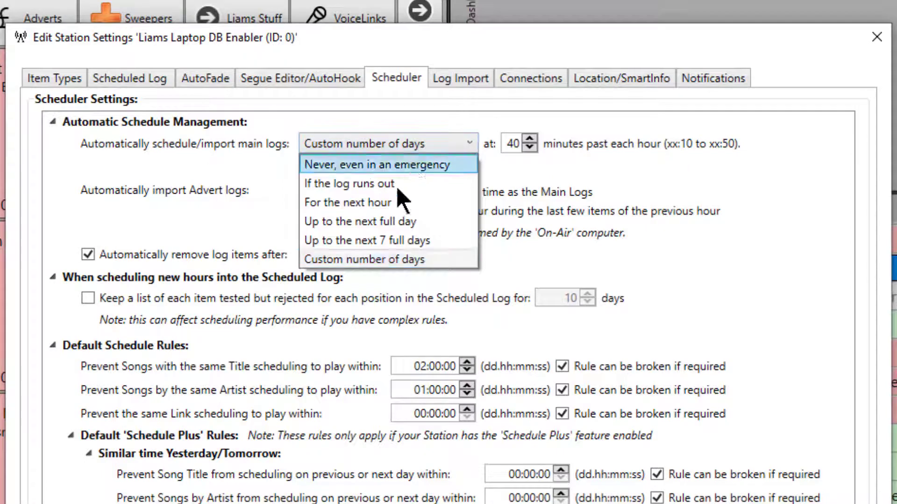
{"action": "left_click", "coordinate": [362, 239]}
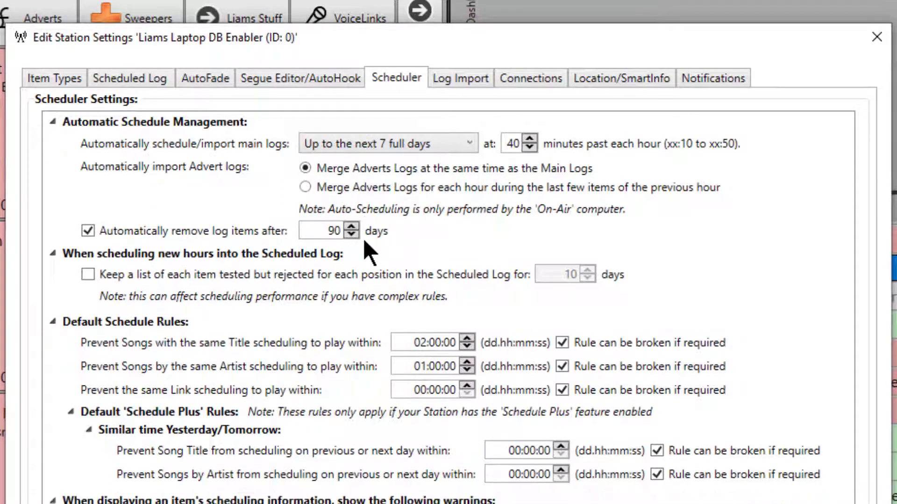